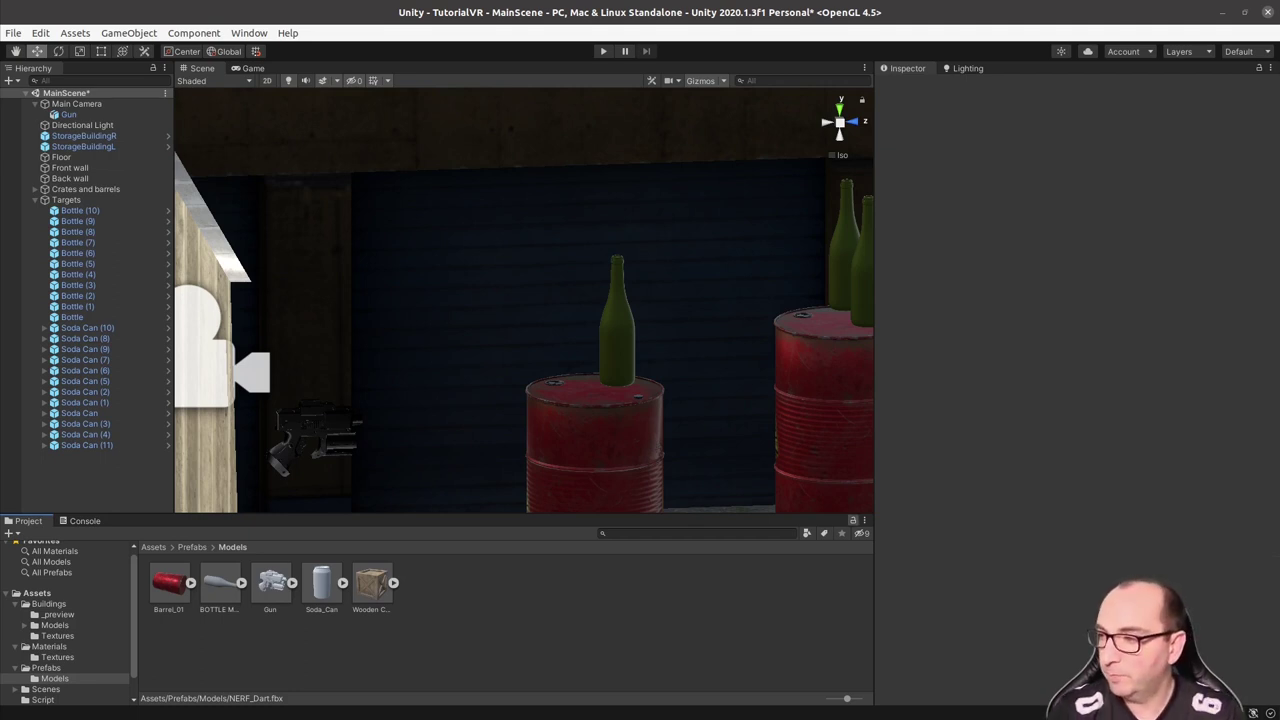
# Step: Drag NERF_Dart.fbx from the file manager into Assets/Prefabs/Models
pyautogui.moveTo(1024, 521); pyautogui.dragTo(523, 606)
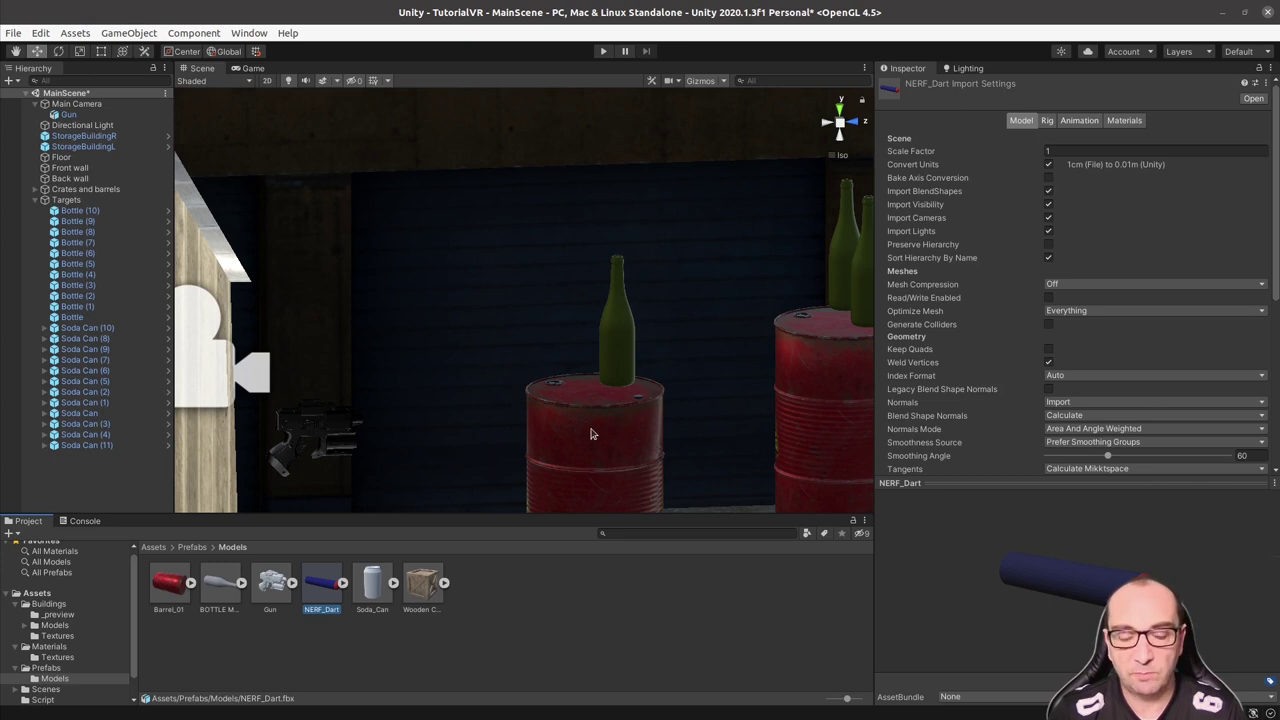
# Step: Place a NERF_Dart on the ground near the barrels in the Scene view
pyautogui.keyDown('alt'); pyautogui.moveTo(546, 430); pyautogui.dragTo(559, 421); pyautogui.keyUp('alt')
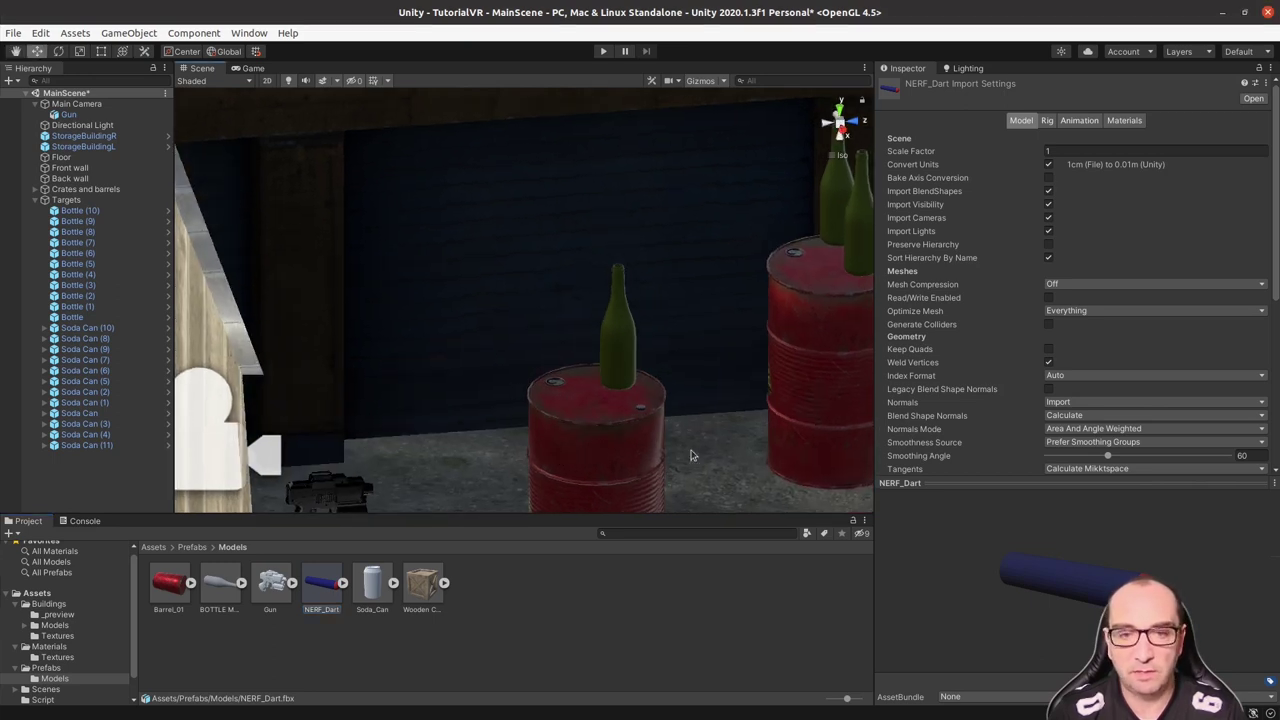
pyautogui.moveTo(689, 449); pyautogui.dragTo(534, 330, button='middle')
pyautogui.moveTo(321, 588); pyautogui.dragTo(570, 446)
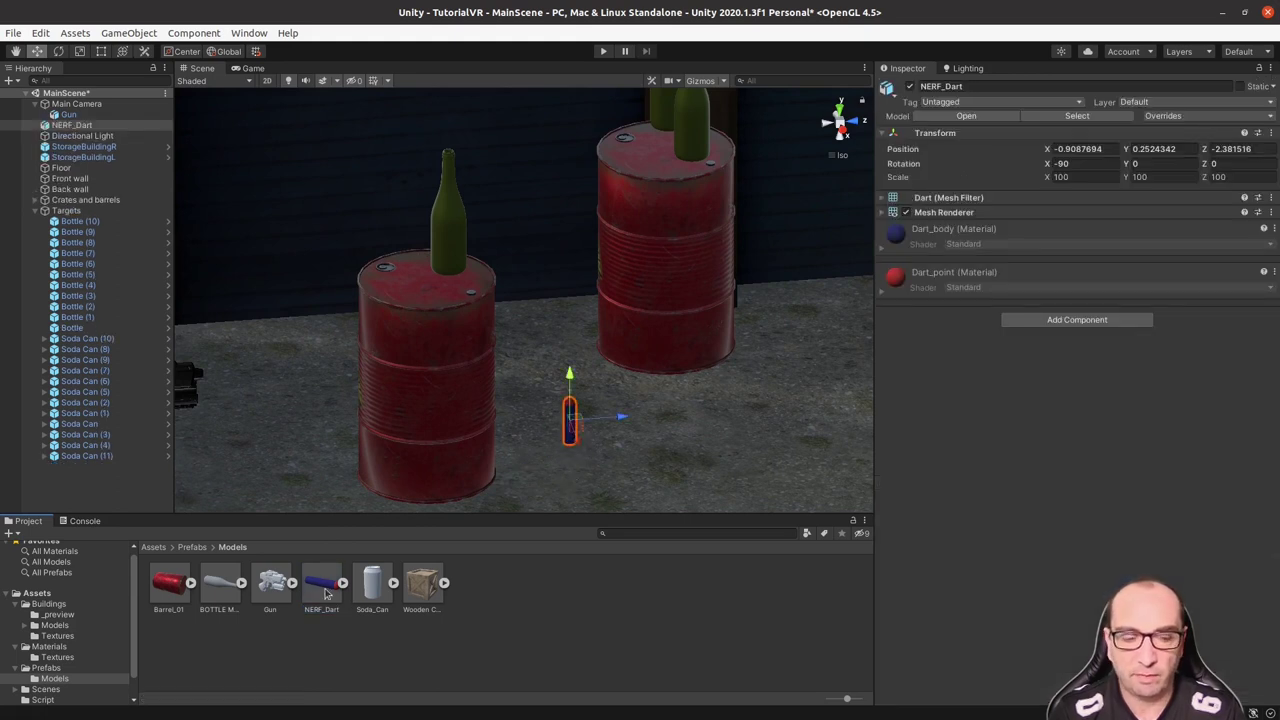
pyautogui.moveTo(608, 442)
pyautogui.keyDown('alt'); pyautogui.mouseDown()
pyautogui.moveTo(613, 423)
pyautogui.moveTo(552, 455)
pyautogui.moveTo(676, 457)
pyautogui.mouseUp(); pyautogui.keyUp('alt')
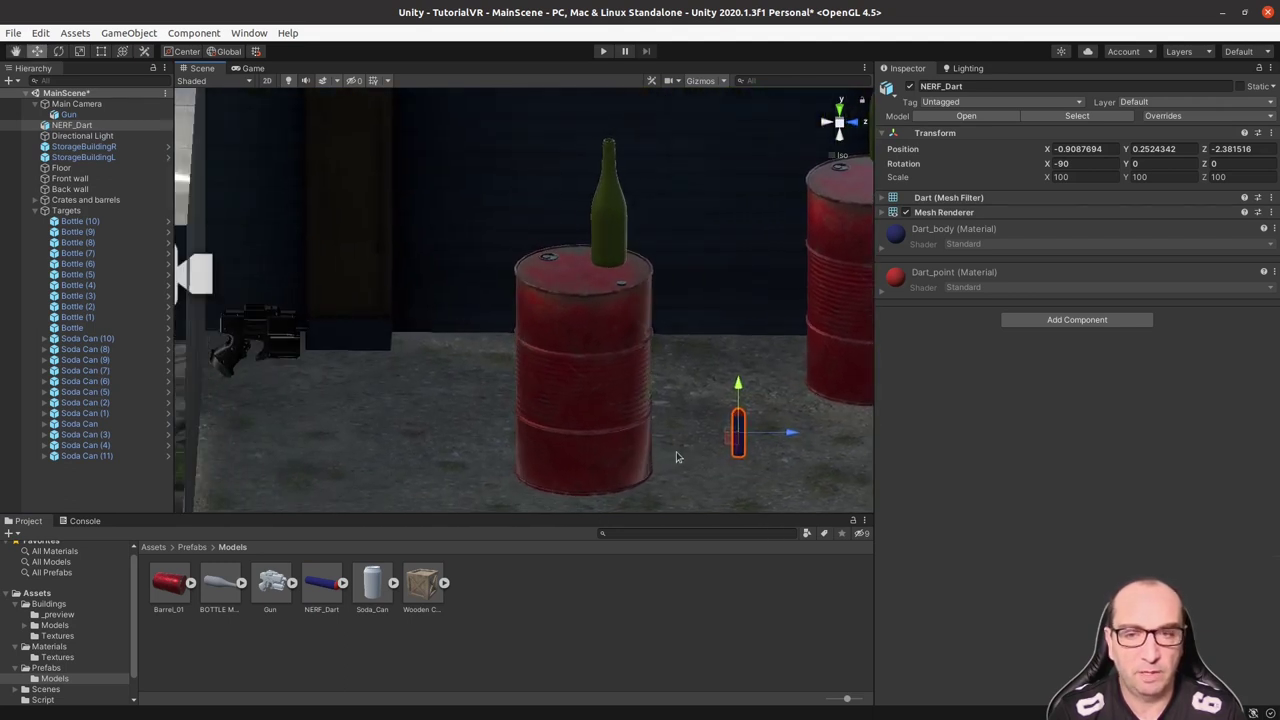
# Step: Change the NERF_Dart model's Scale Factor and apply the import settings
pyautogui.click(322, 592)
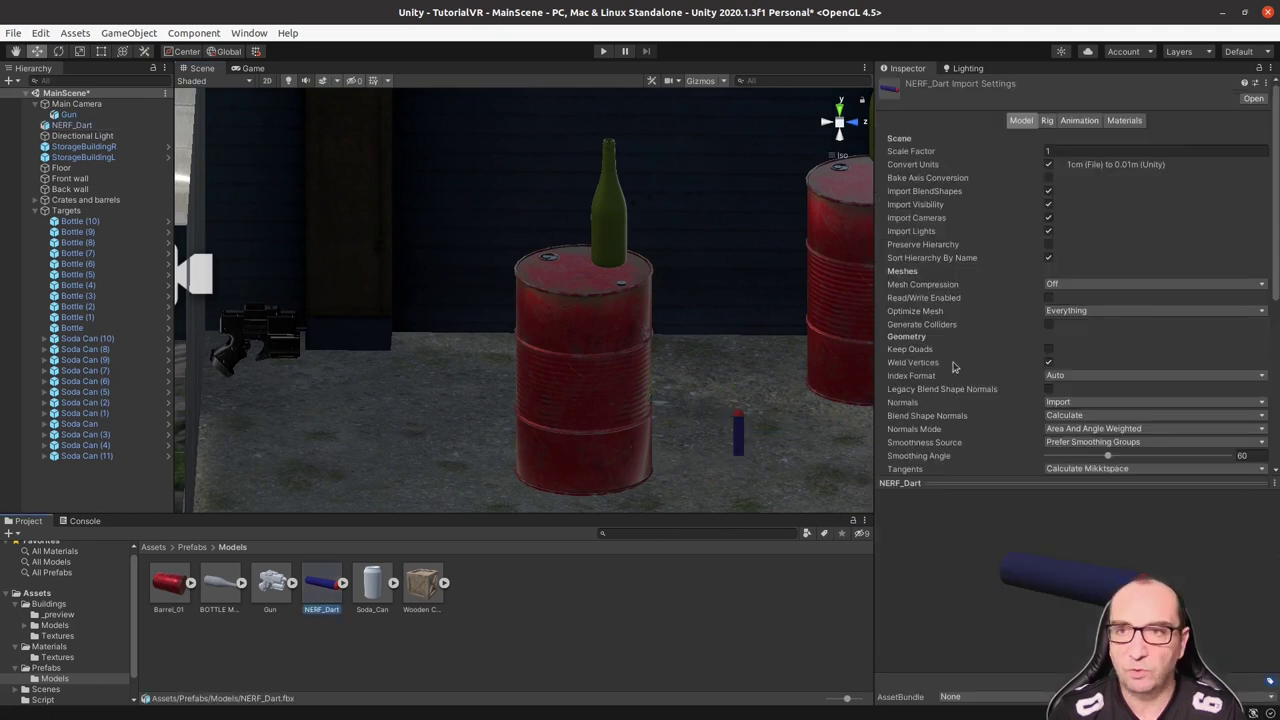
pyautogui.click(1062, 152)
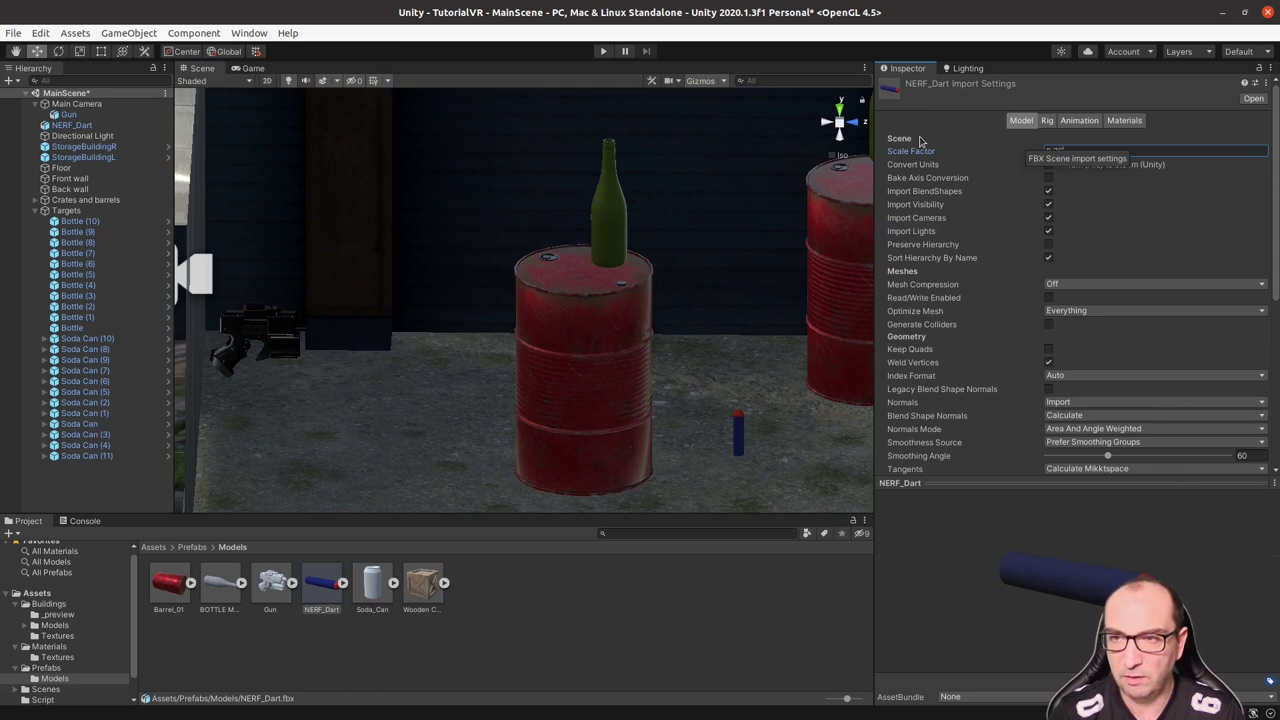
pyautogui.moveTo(1274, 288); pyautogui.dragTo(1275, 476)
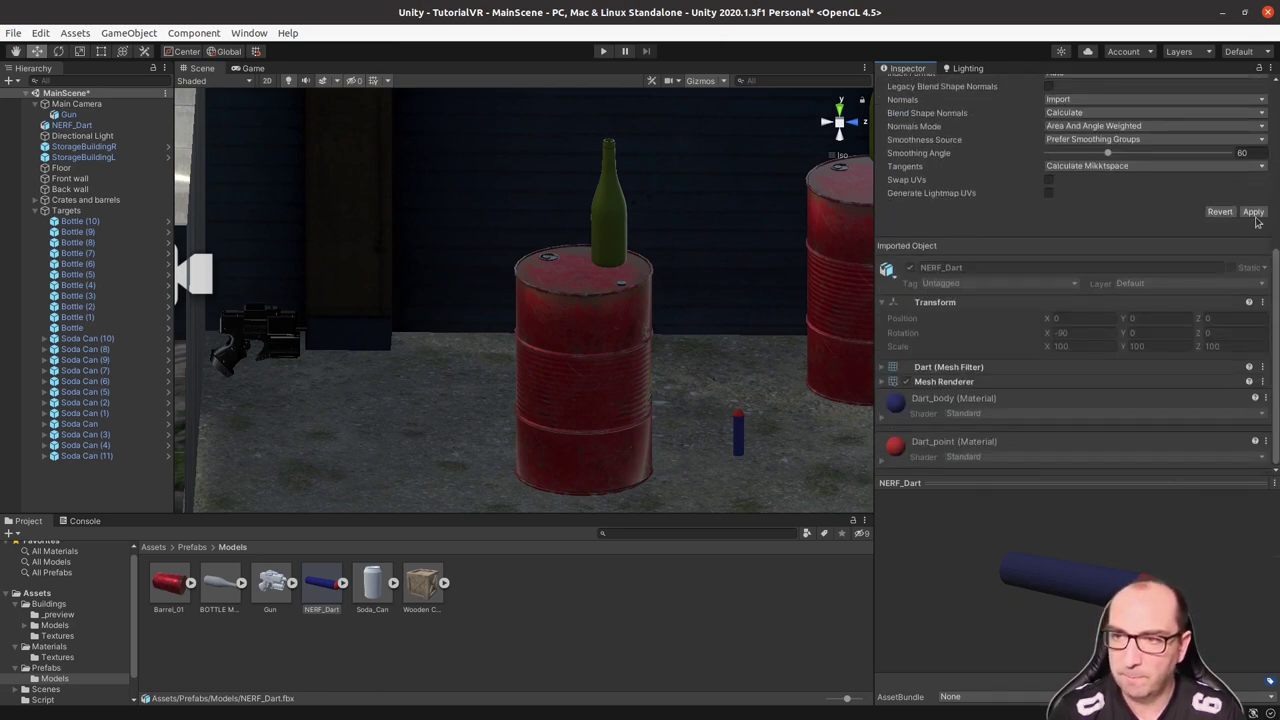
pyautogui.click(1254, 212)
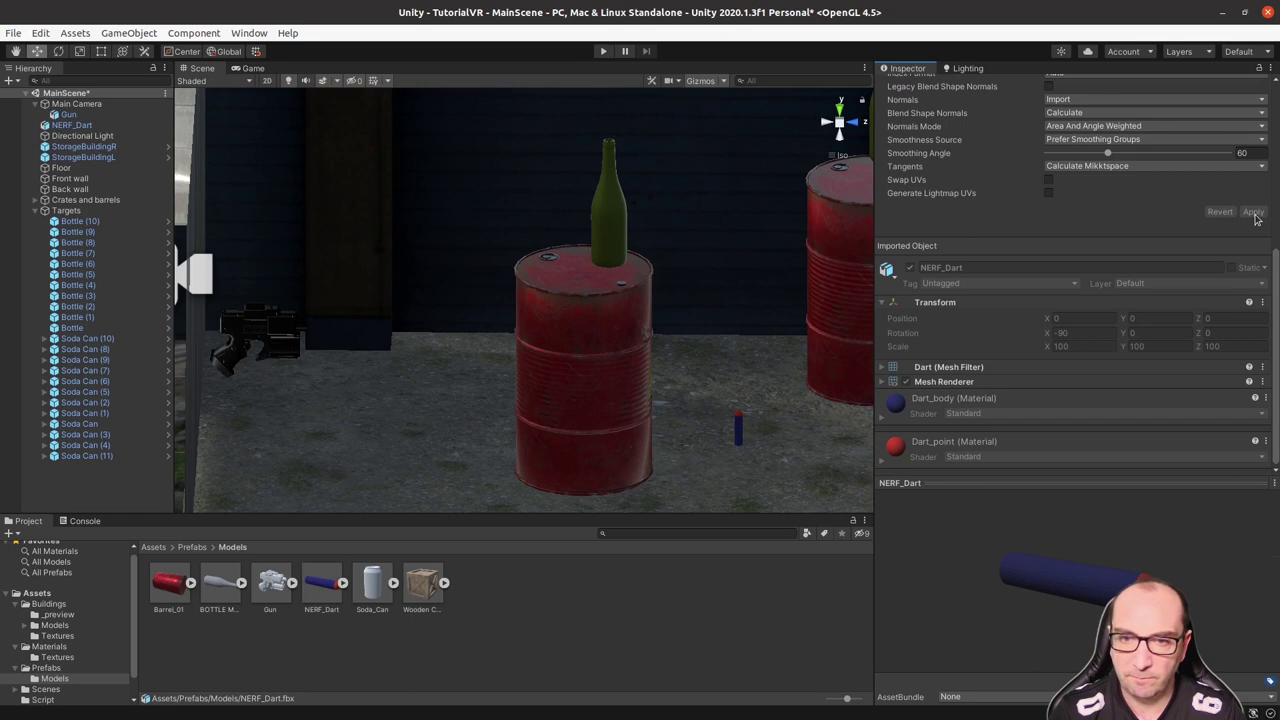
# Step: Select the dart and move it left and up to the gun's height
pyautogui.click(741, 442)
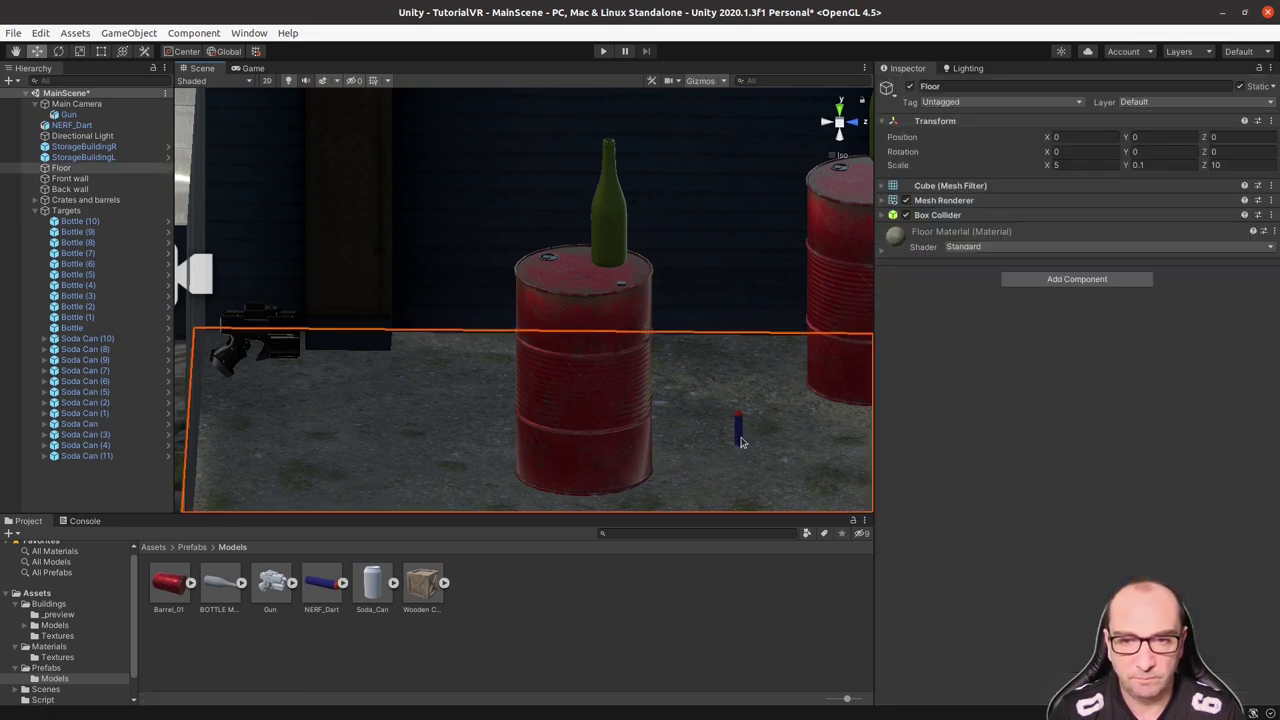
pyautogui.click(738, 425)
pyautogui.moveTo(778, 428); pyautogui.dragTo(320, 425)
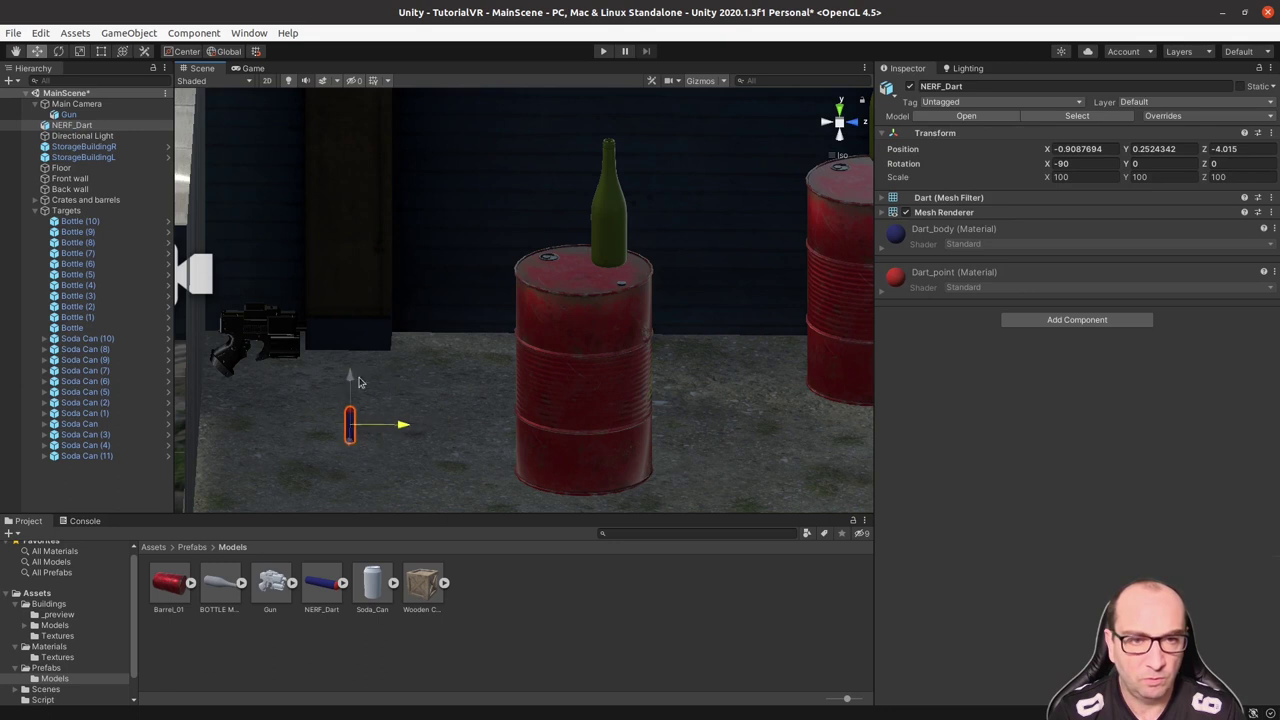
pyautogui.moveTo(280, 382)
pyautogui.mouseDown()
pyautogui.moveTo(282, 336)
pyautogui.moveTo(360, 340)
pyautogui.mouseUp()
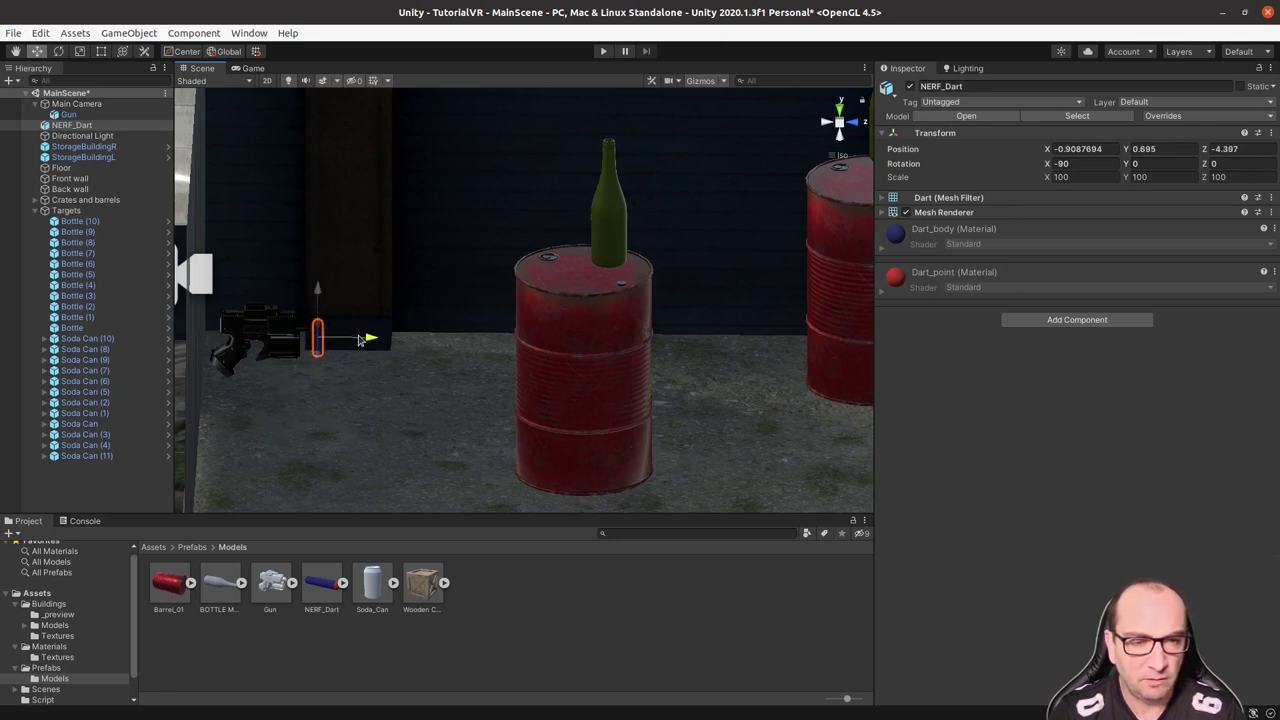
# Step: Set the dart's X rotation to 0 and push it to the gun's muzzle (Z -4.159)
pyautogui.click(1062, 163)
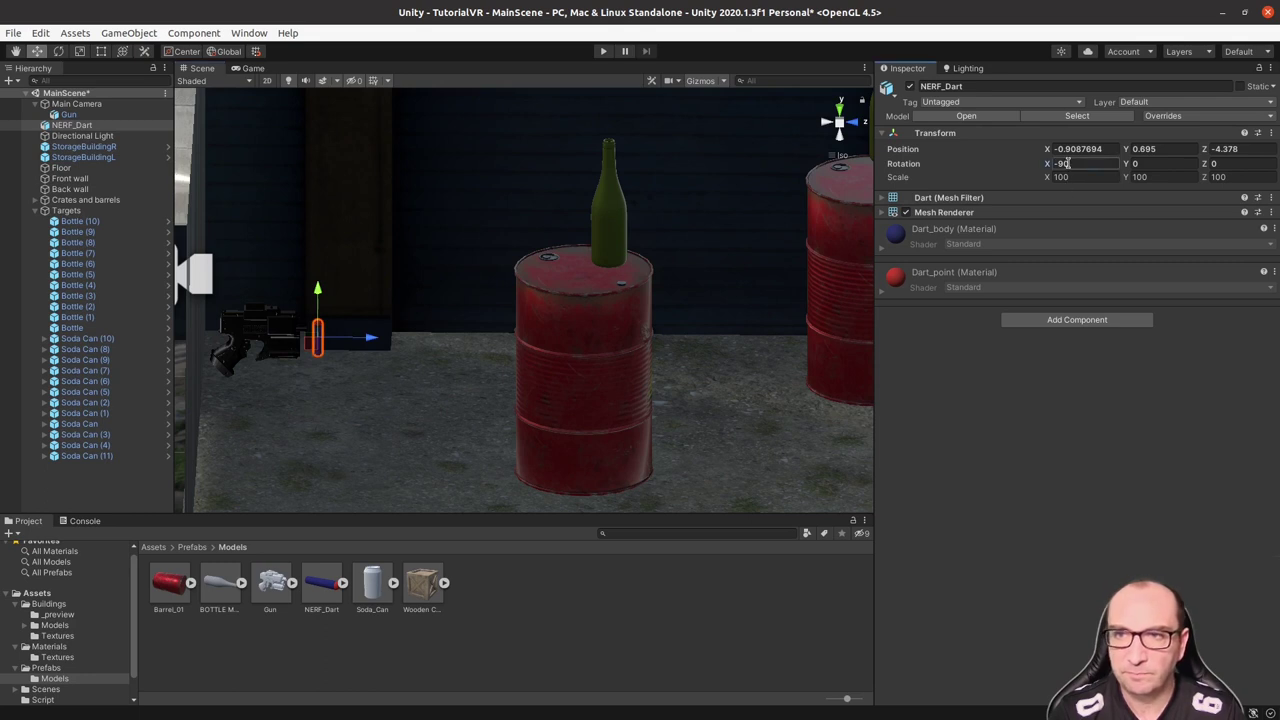
pyautogui.write('0')
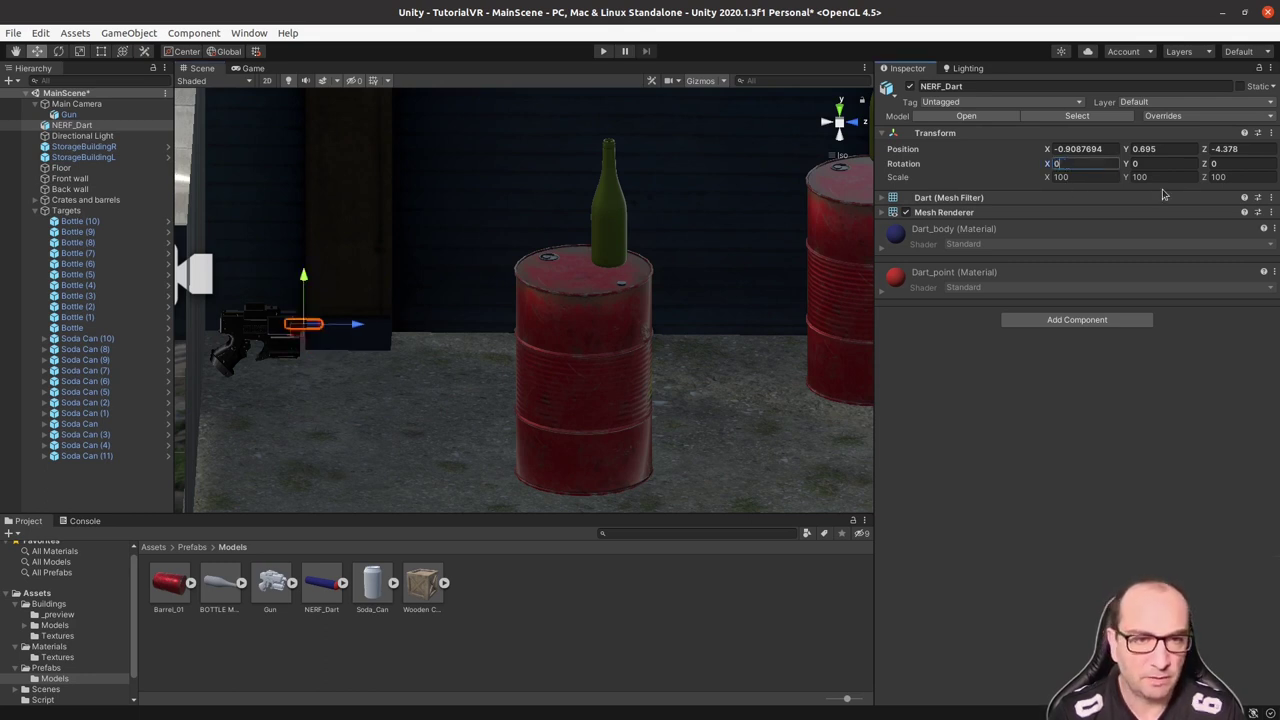
pyautogui.click(352, 330)
pyautogui.moveTo(352, 330); pyautogui.dragTo(331, 328)
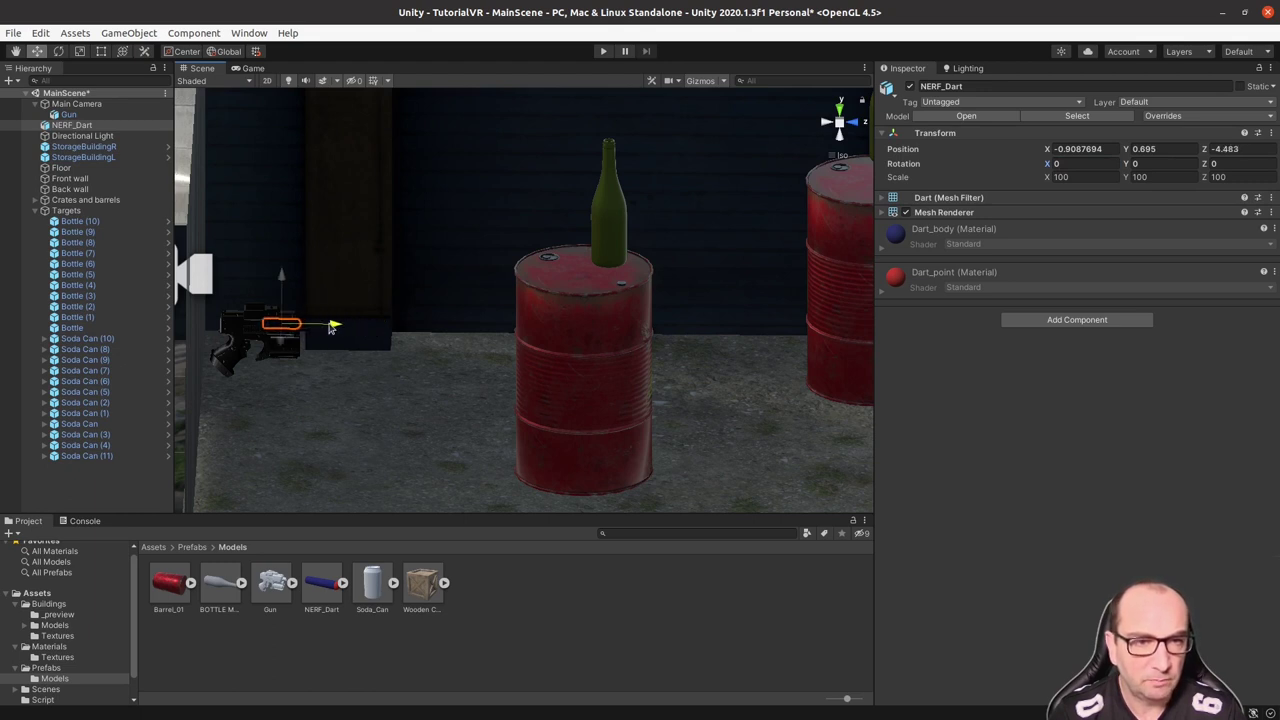
pyautogui.moveTo(331, 328); pyautogui.dragTo(421, 345, button='middle')
pyautogui.moveTo(421, 345); pyautogui.dragTo(487, 345)
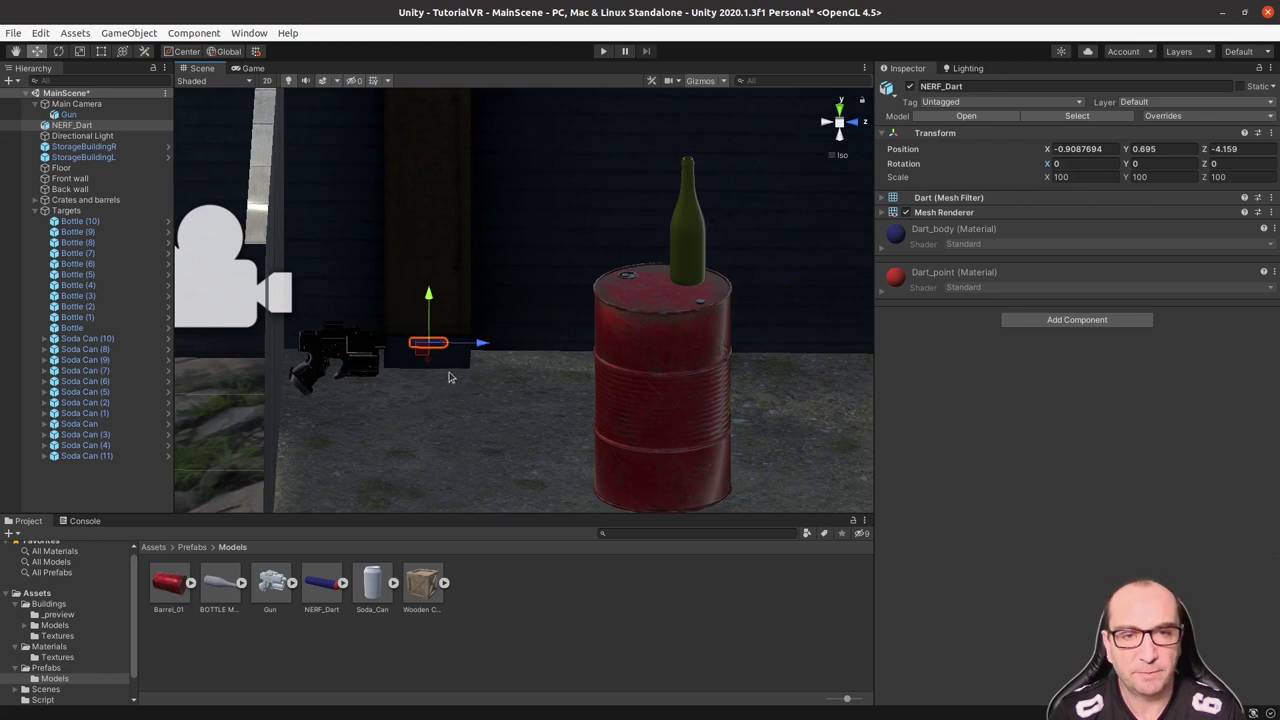
# Step: Add a Capsule Collider to the dart and expand its settings
pyautogui.click(1047, 321)
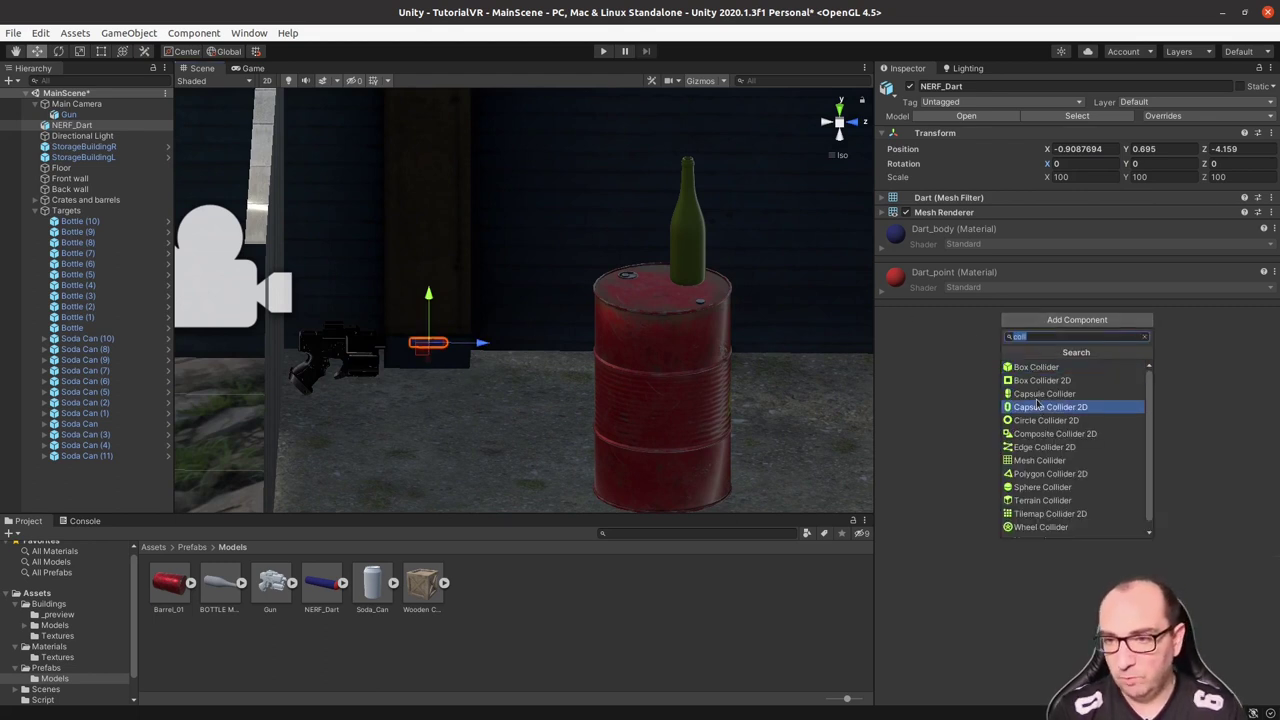
pyautogui.click(1037, 400)
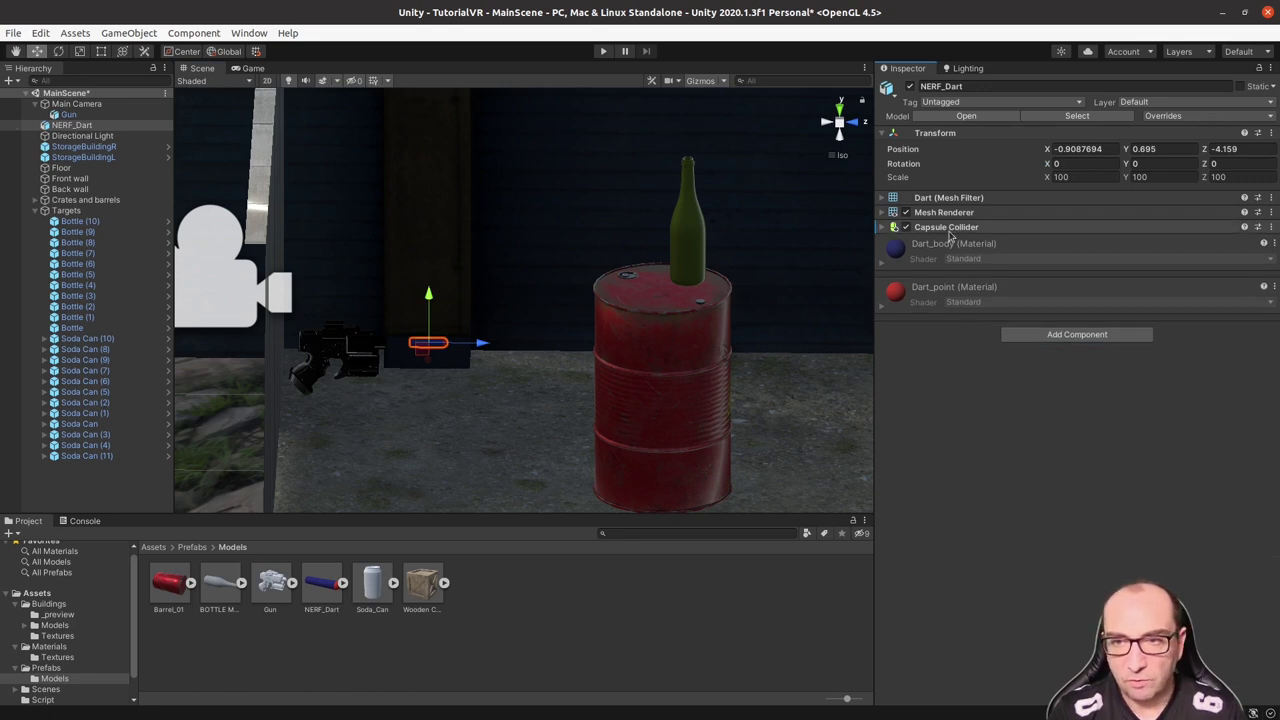
pyautogui.click(951, 230)
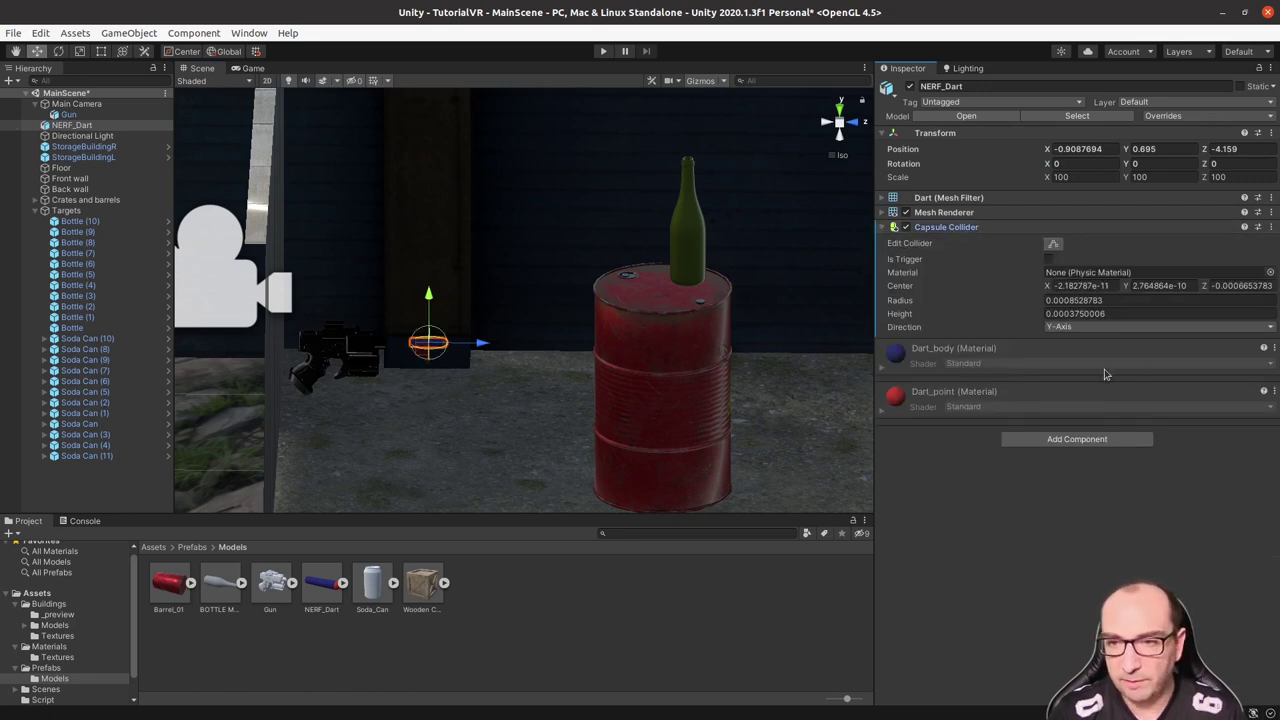
pyautogui.click(1070, 313)
pyautogui.write('0')
pyautogui.moveTo(1026, 313); pyautogui.dragTo(1024, 314)
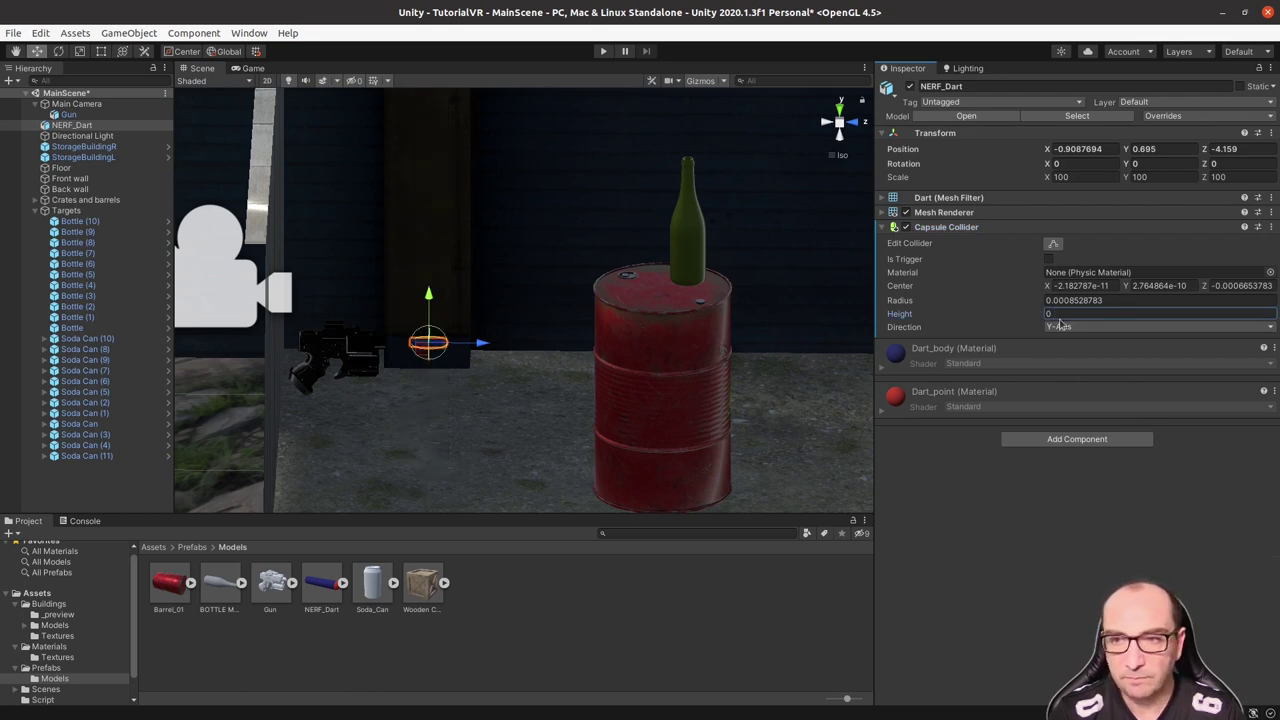
# Step: Set the collider Direction to Z-Axis and Height 0.01, then edit it in front view
pyautogui.click(1056, 327)
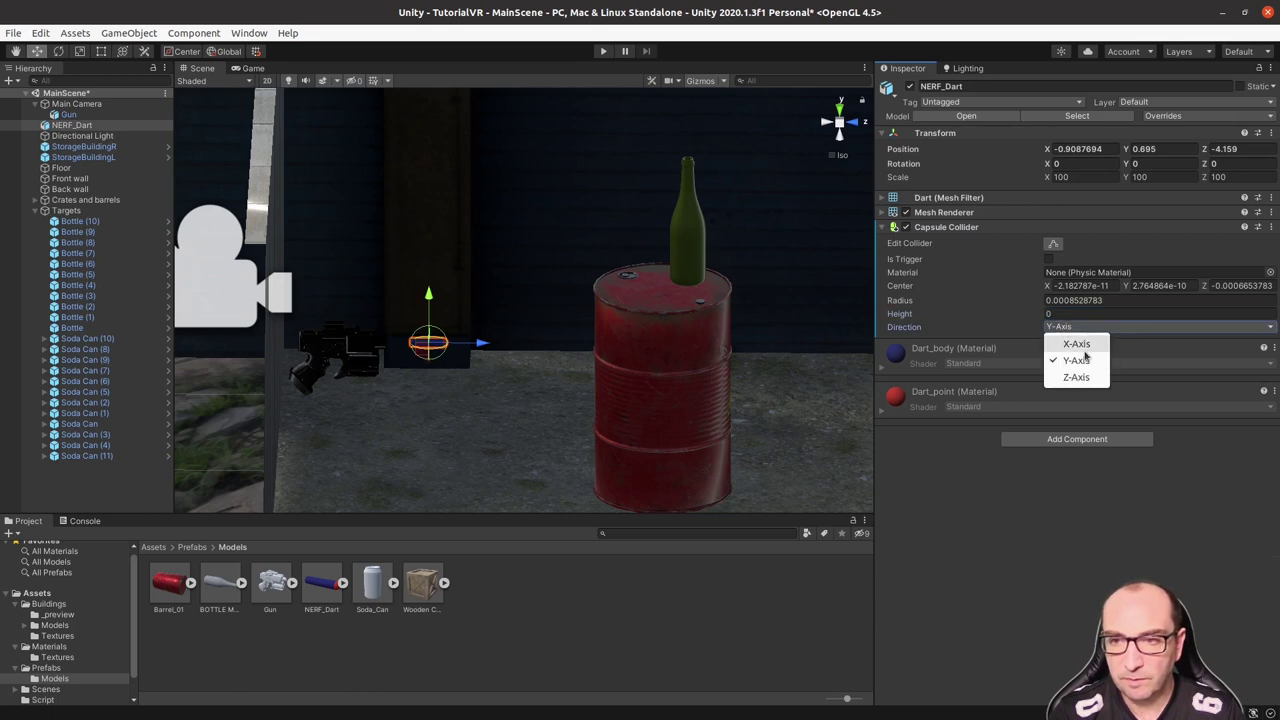
pyautogui.click(1079, 372)
pyautogui.click(1084, 314)
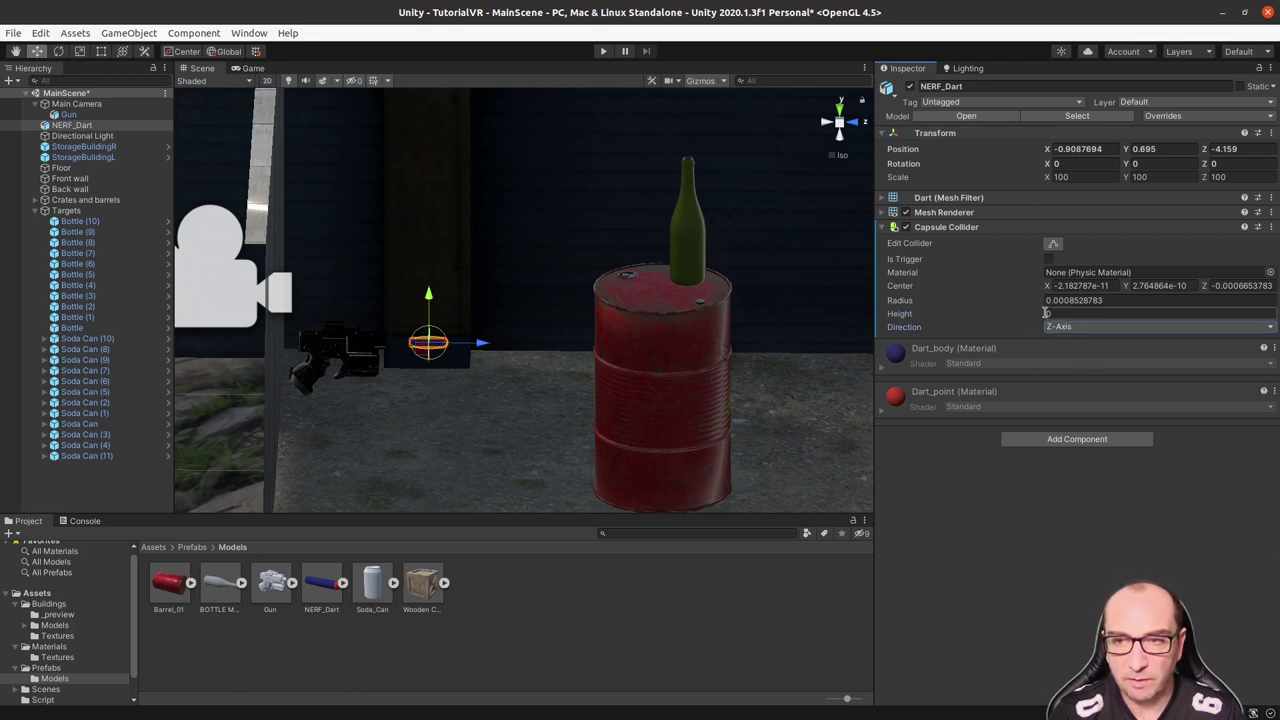
pyautogui.write('.01')
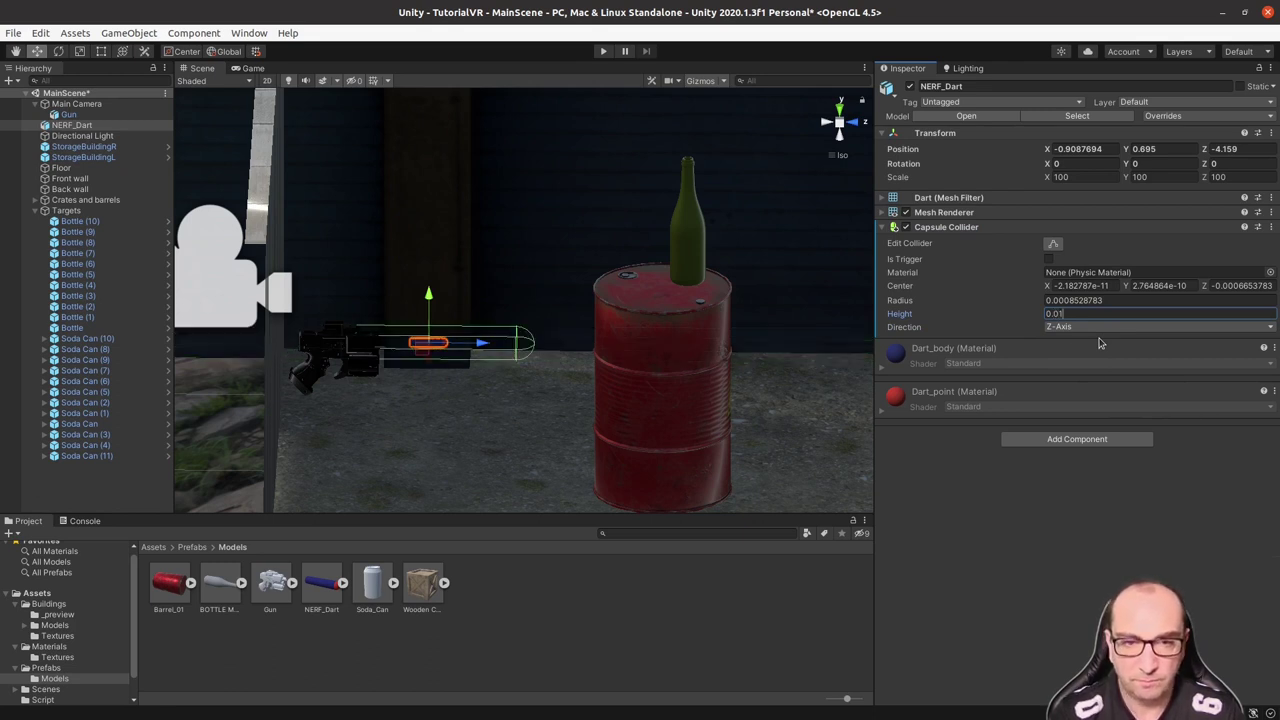
pyautogui.click(1052, 245)
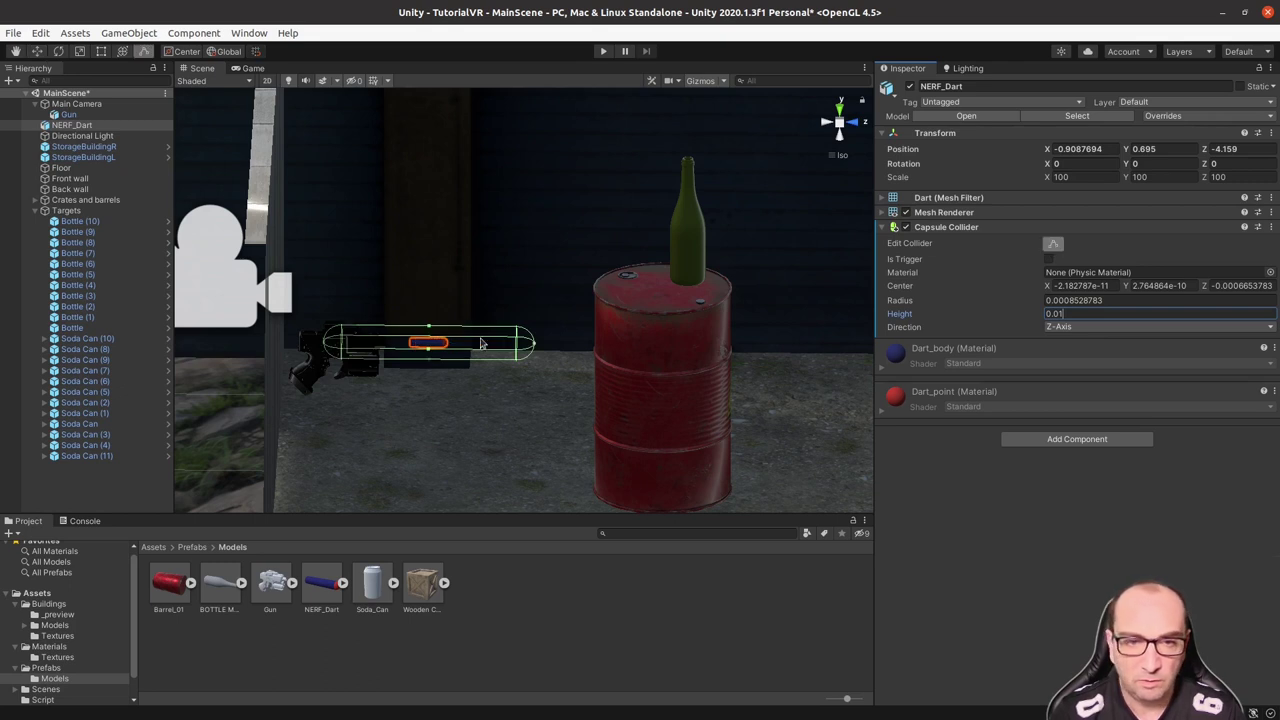
pyautogui.click(852, 125)
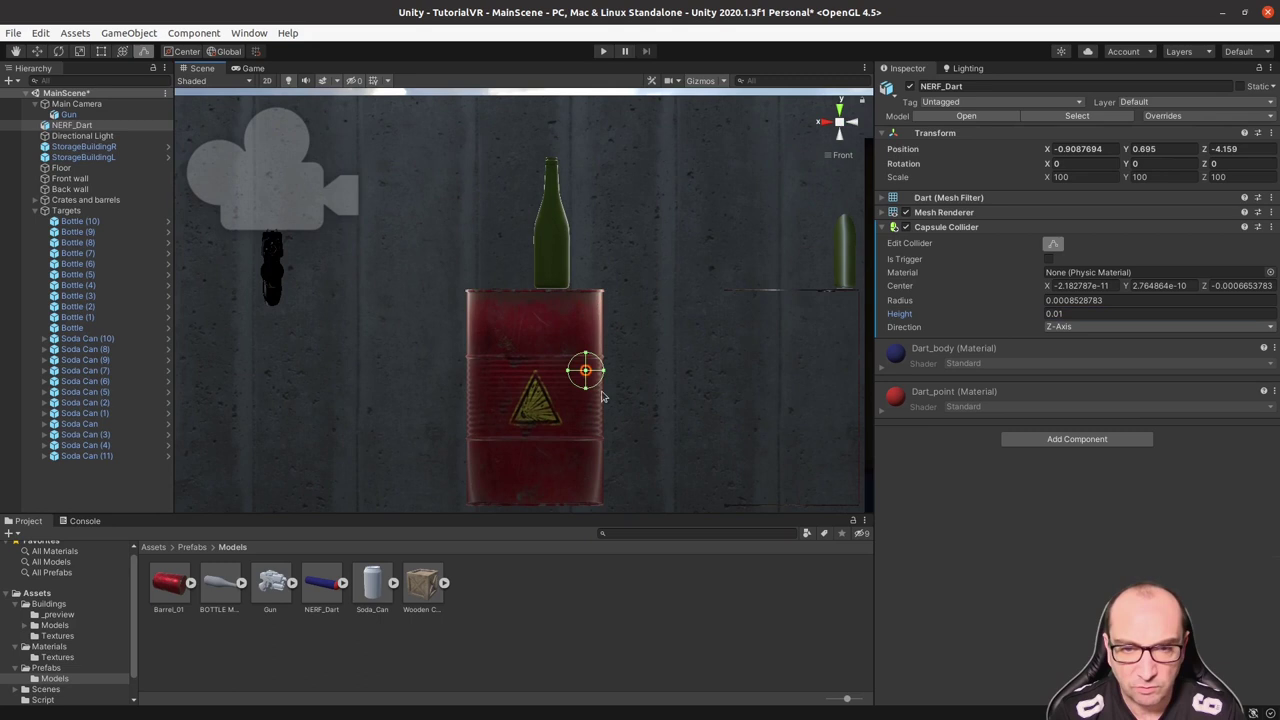
# Step: Shrink the capsule collider's radius to fit snugly around the dart
pyautogui.scroll(1, 582, 387)
pyautogui.moveTo(611, 380); pyautogui.dragTo(603, 380)
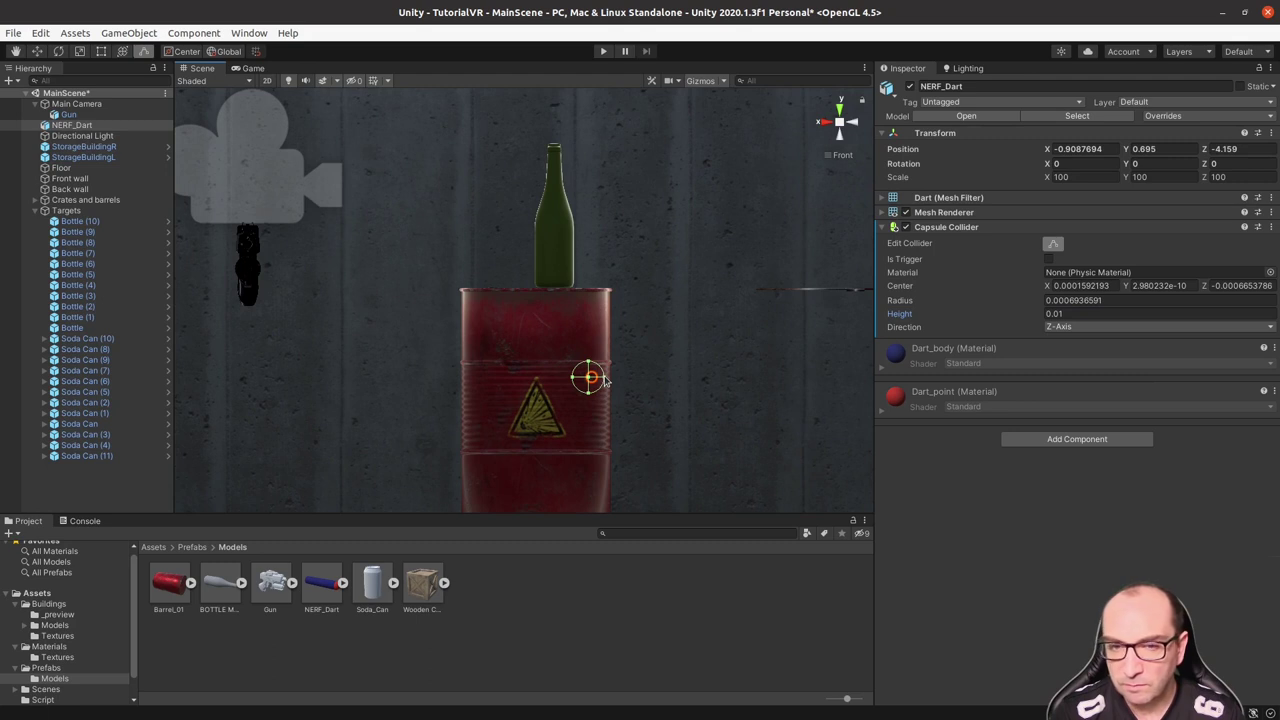
pyautogui.moveTo(603, 380); pyautogui.dragTo(600, 382)
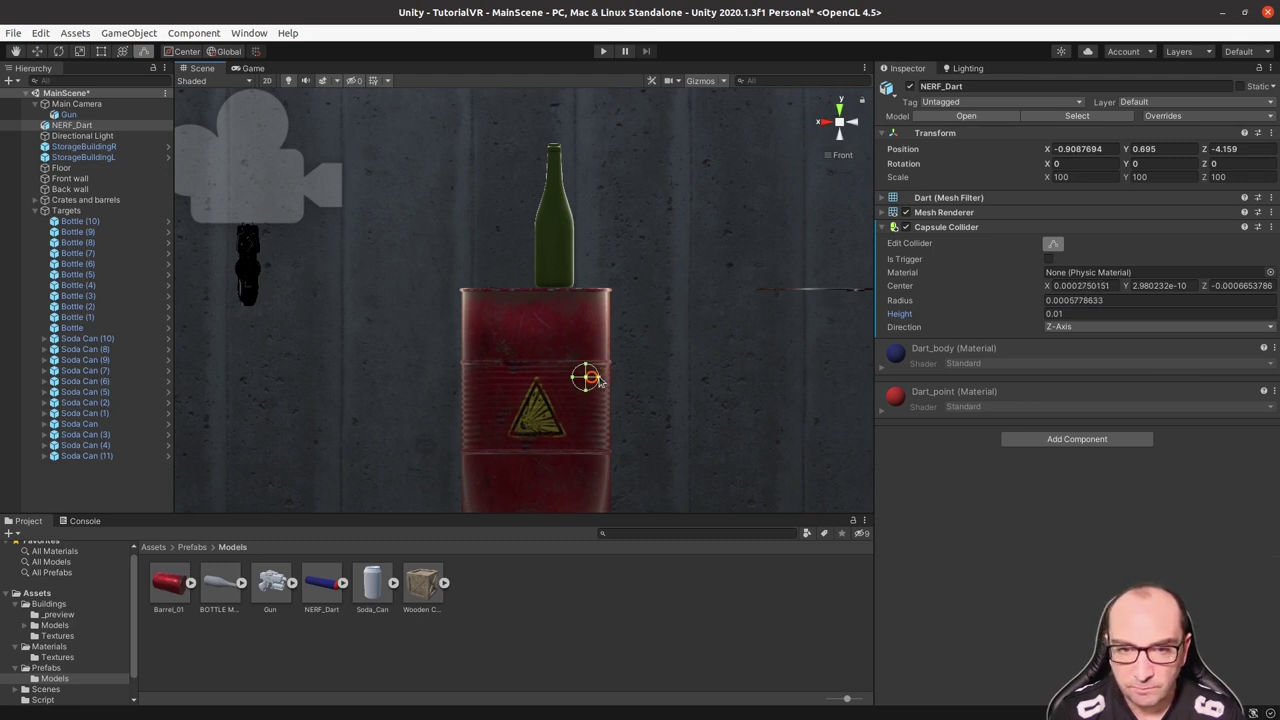
pyautogui.scroll(1, 594, 386)
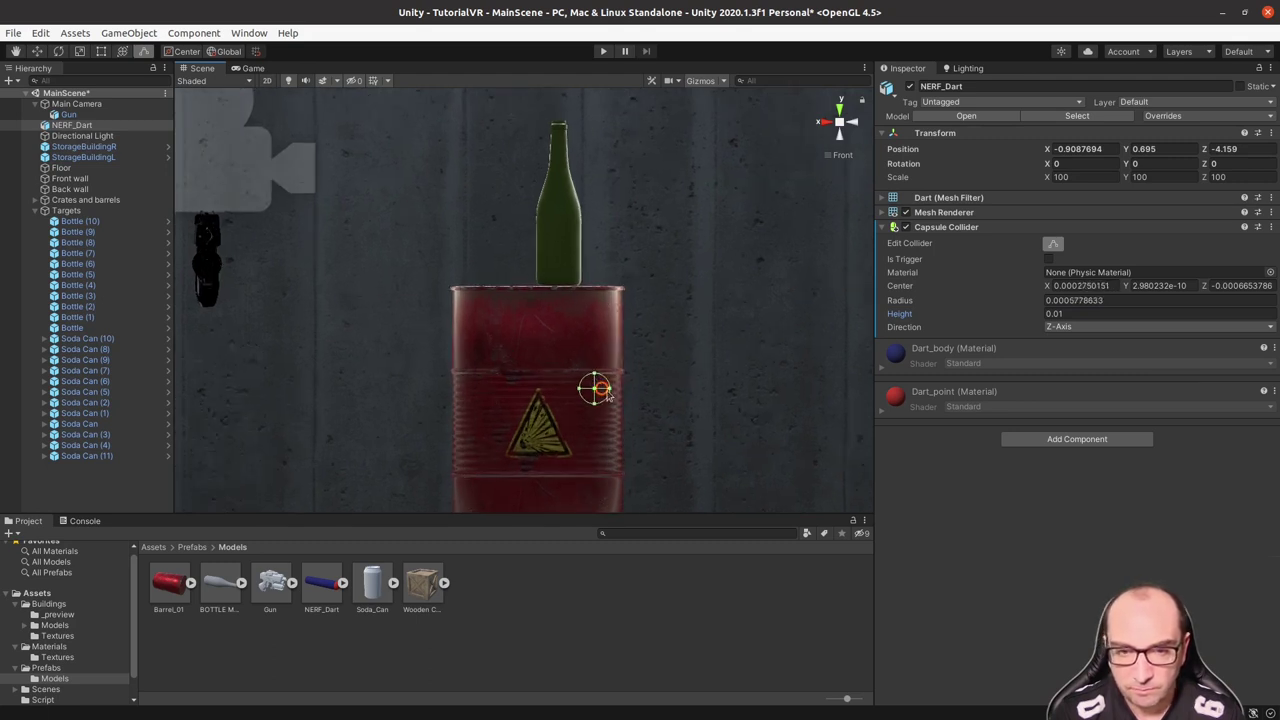
pyautogui.moveTo(605, 395); pyautogui.dragTo(583, 375, button='middle')
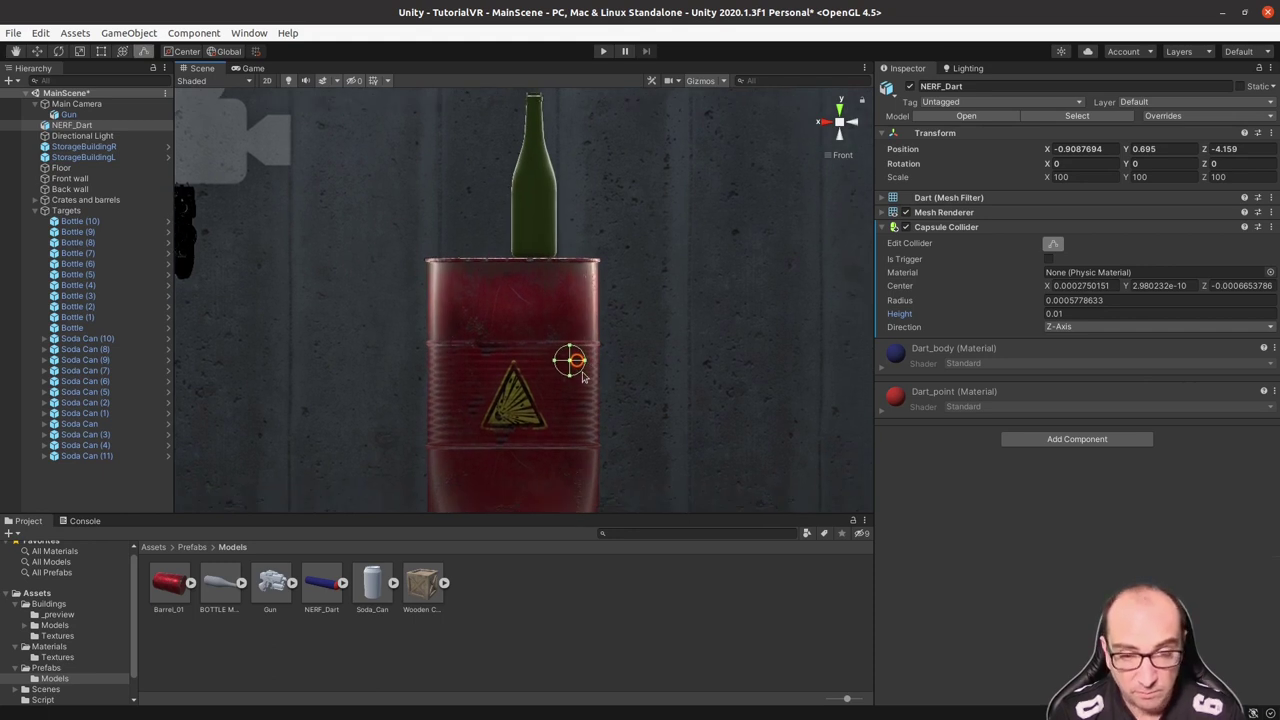
pyautogui.press('f')
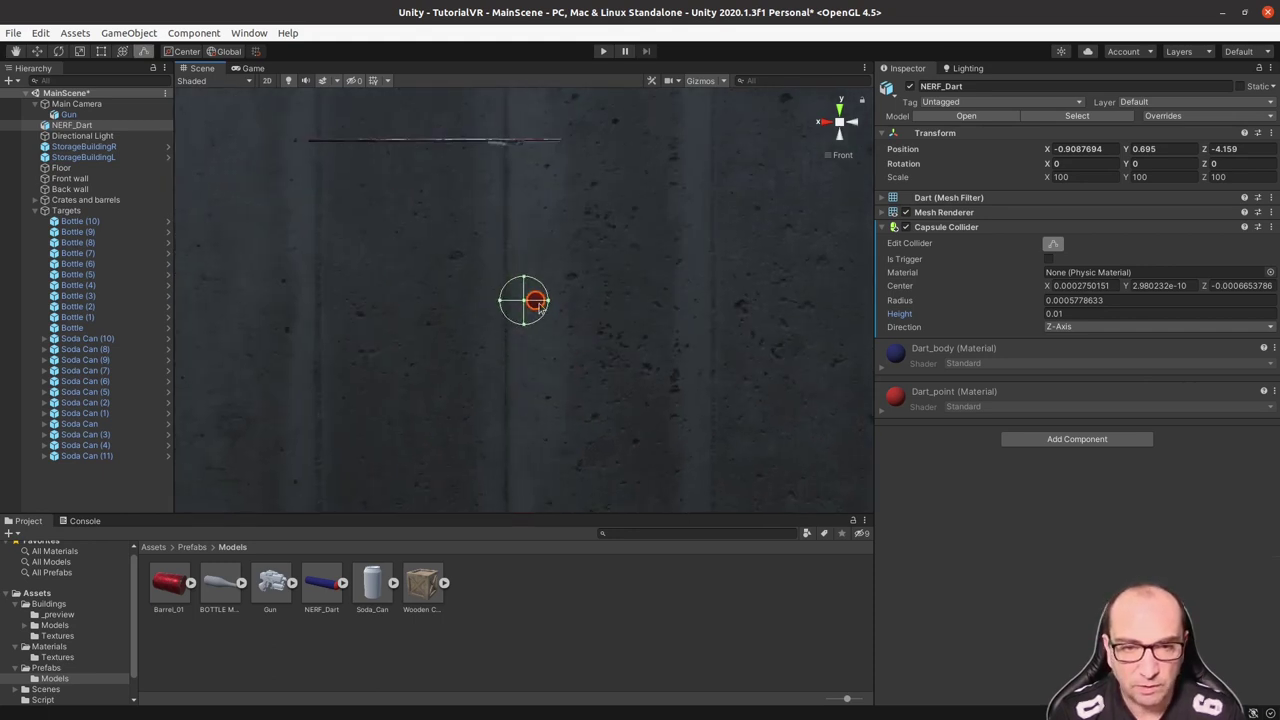
pyautogui.moveTo(552, 302); pyautogui.dragTo(531, 304)
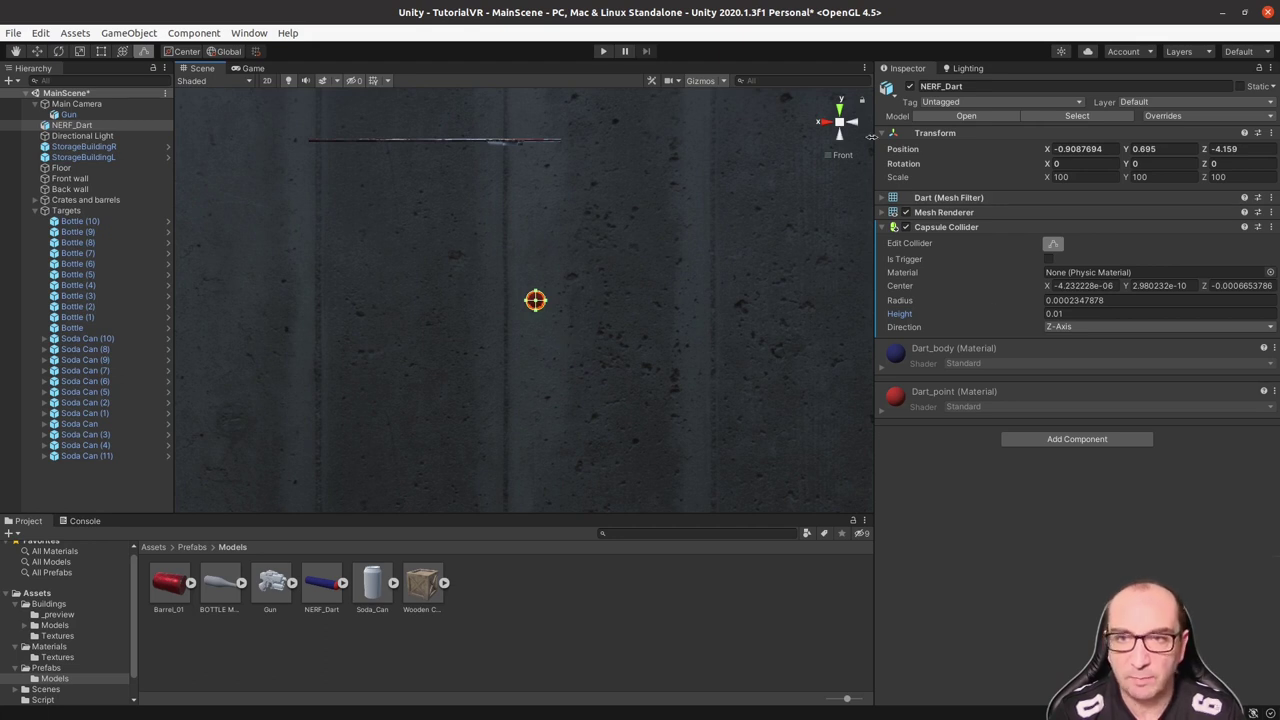
# Step: Trim the collider's ends to the dart's length in side view, then search components for 'rigi'
pyautogui.click(852, 122)
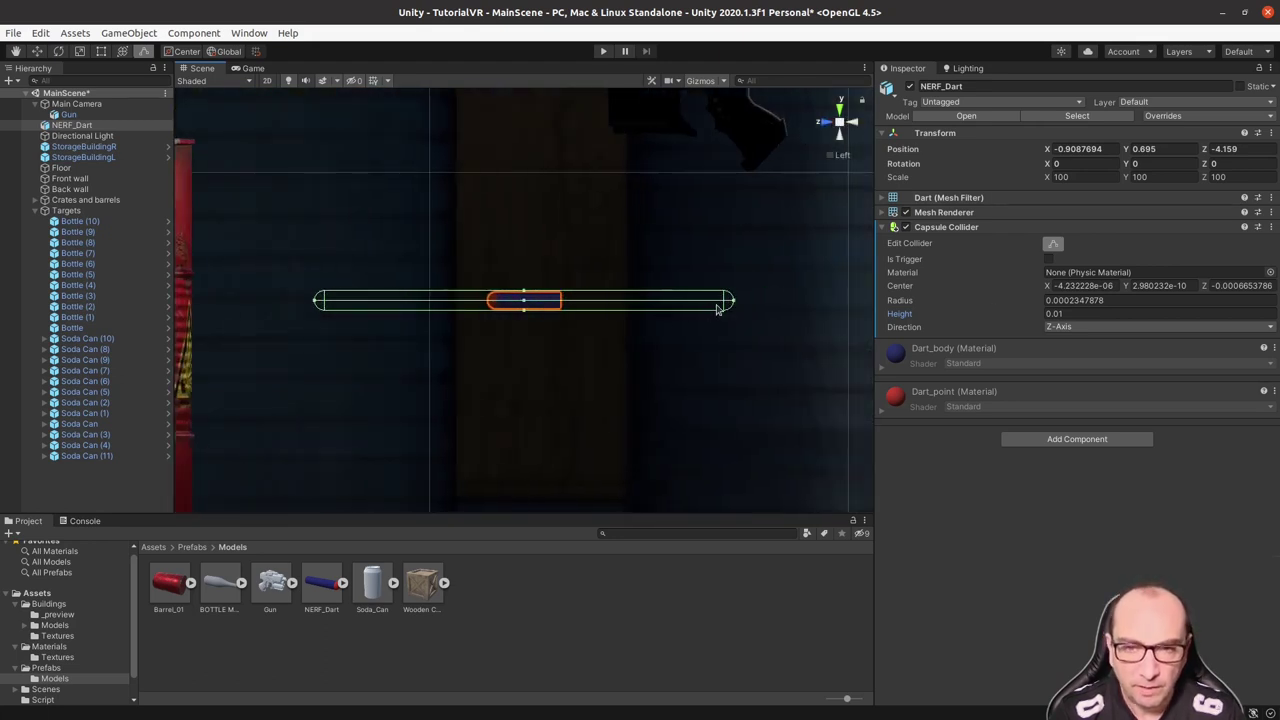
pyautogui.moveTo(733, 303); pyautogui.dragTo(563, 303)
pyautogui.moveTo(314, 305); pyautogui.dragTo(484, 307)
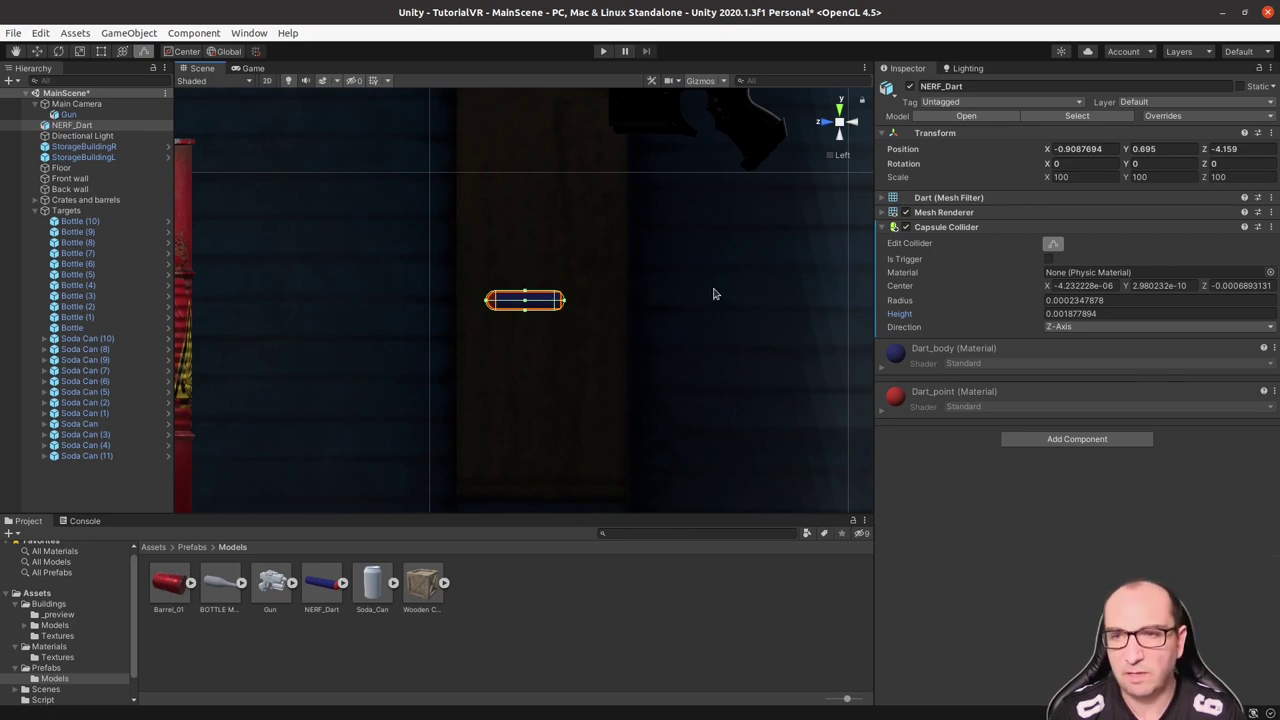
pyautogui.click(1076, 444)
pyautogui.write('rigi')
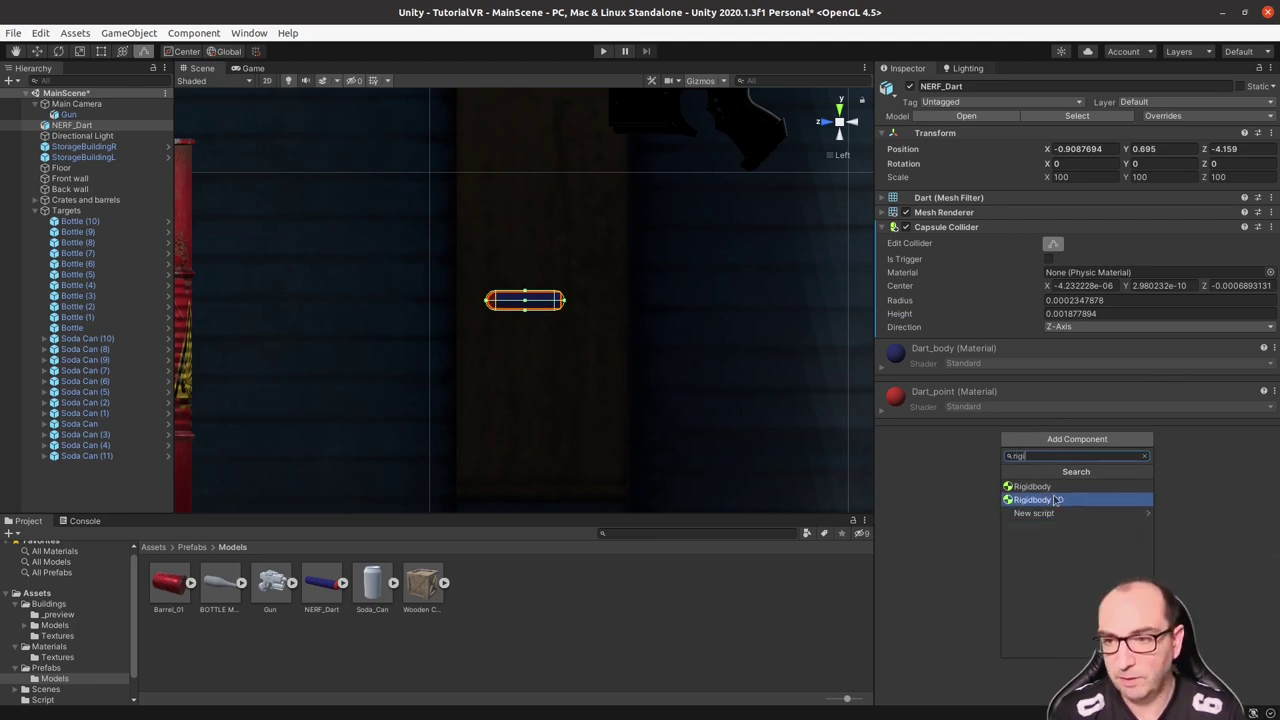
# Step: Add a Rigidbody to the dart with Mass 0.0025
pyautogui.click(1048, 487)
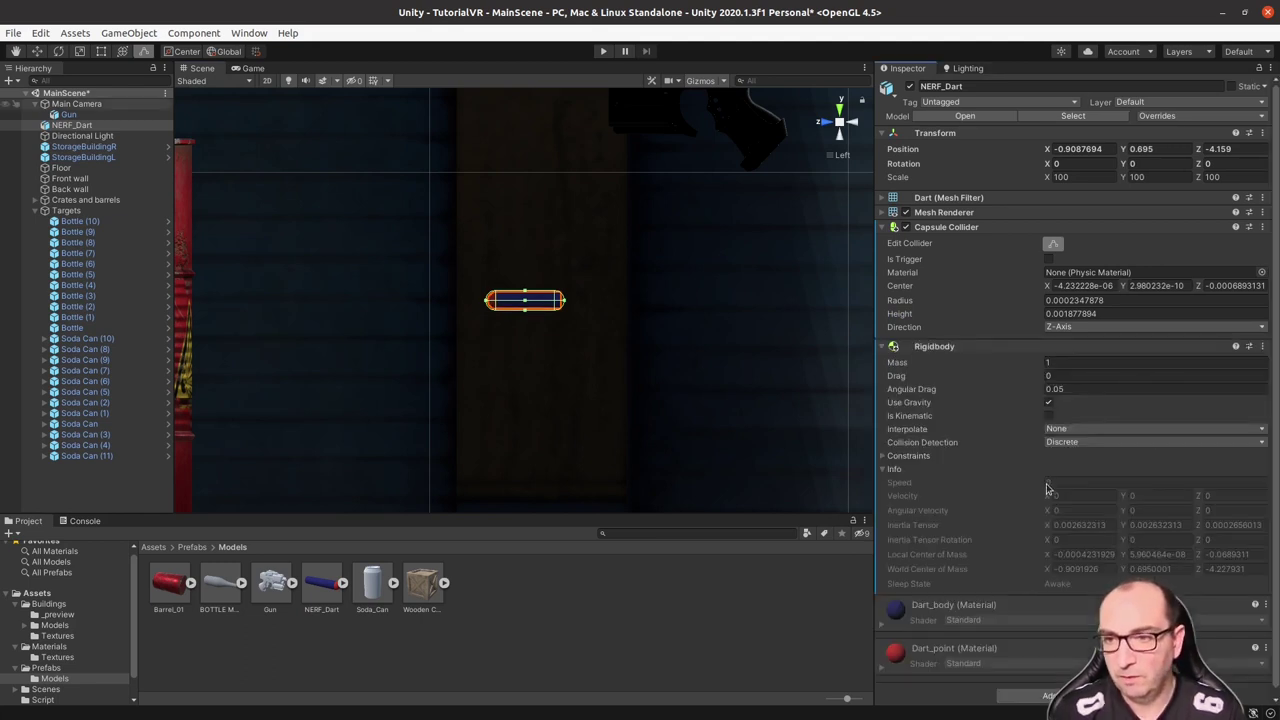
pyautogui.doubleClick(1068, 364)
pyautogui.write('0')
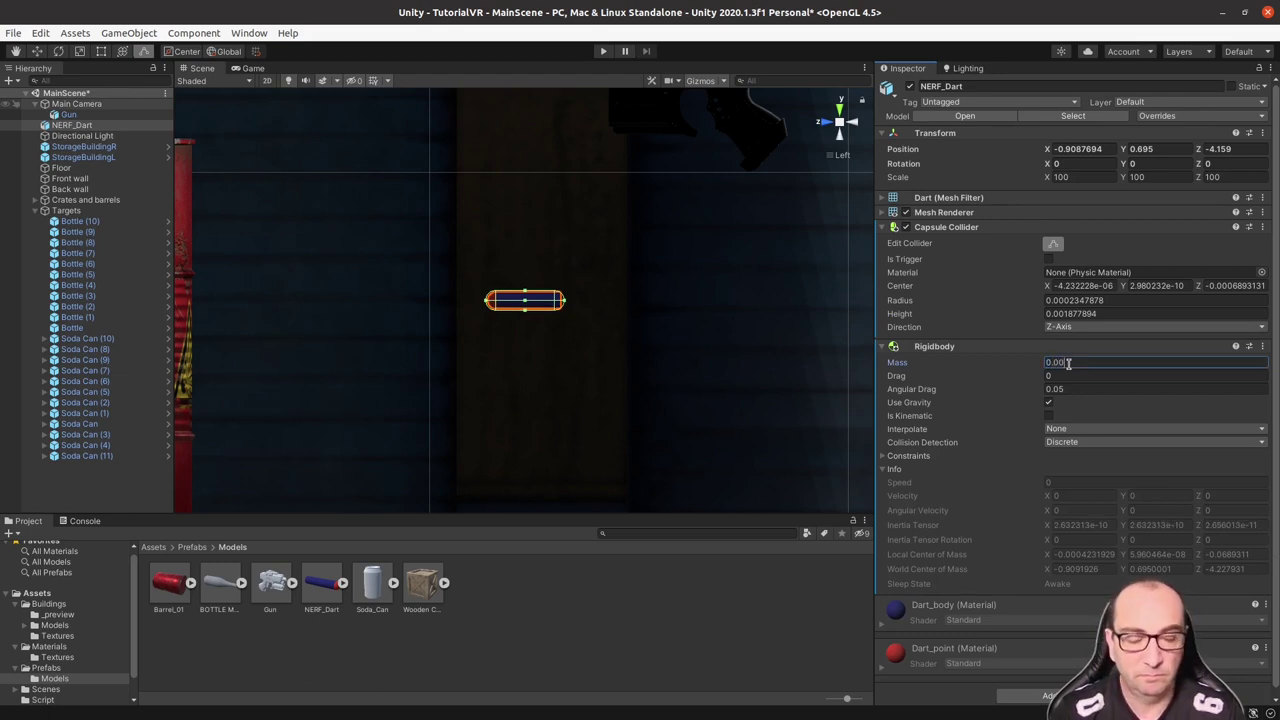
pyautogui.write('25')
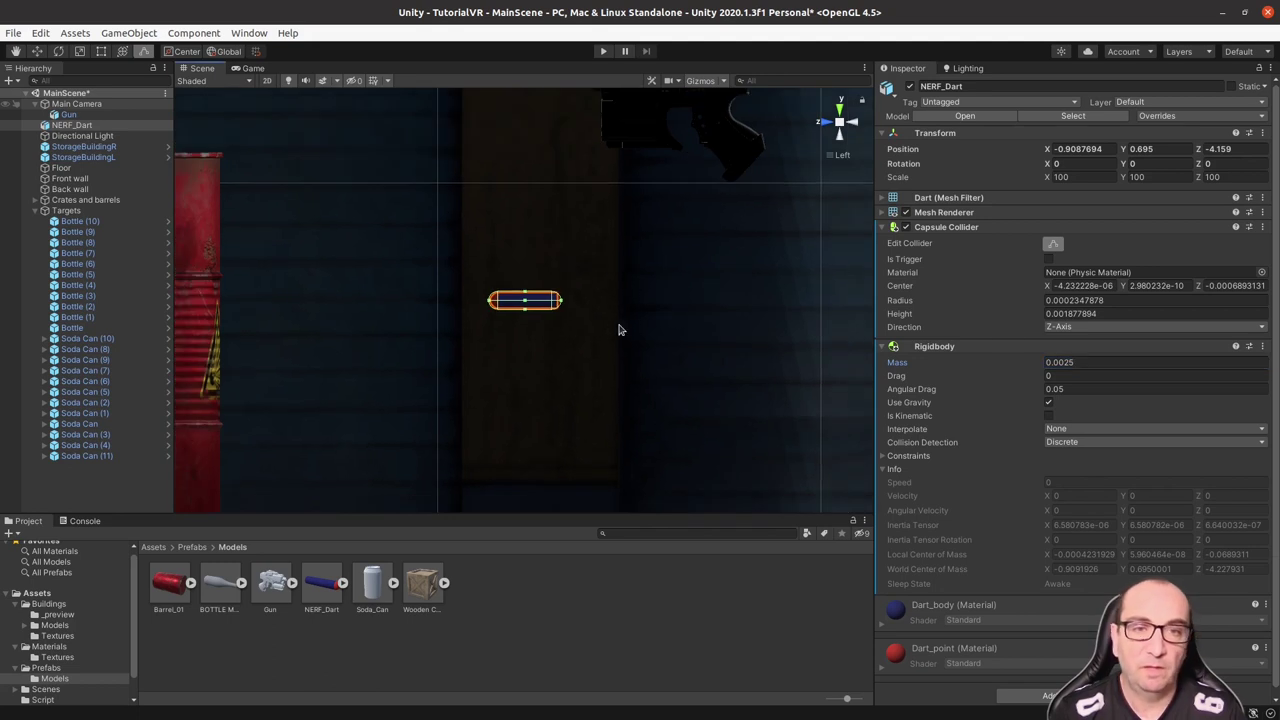
# Step: Orbit around the dart, then show the Prefabs folder in the Project window
pyautogui.keyDown('alt'); pyautogui.moveTo(617, 329); pyautogui.dragTo(480, 347); pyautogui.keyUp('alt')
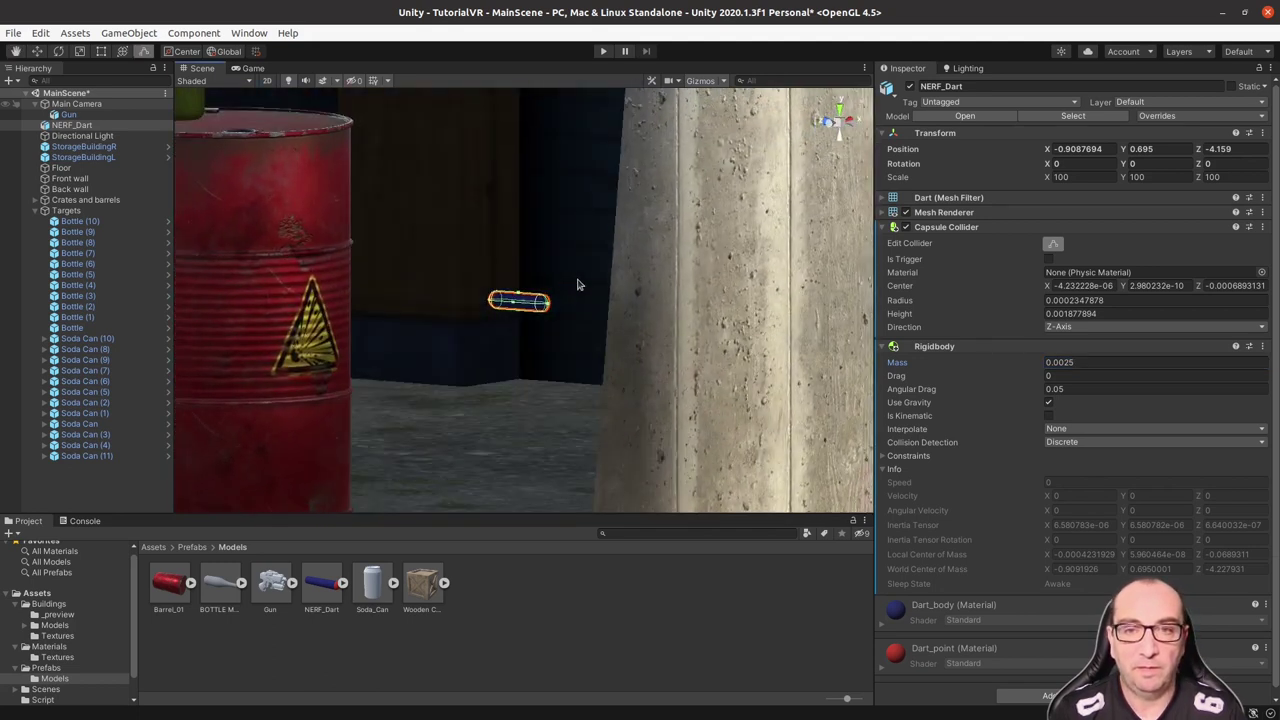
pyautogui.keyDown('alt'); pyautogui.moveTo(580, 280); pyautogui.dragTo(691, 328); pyautogui.keyUp('alt')
pyautogui.scroll(-2, 688, 328)
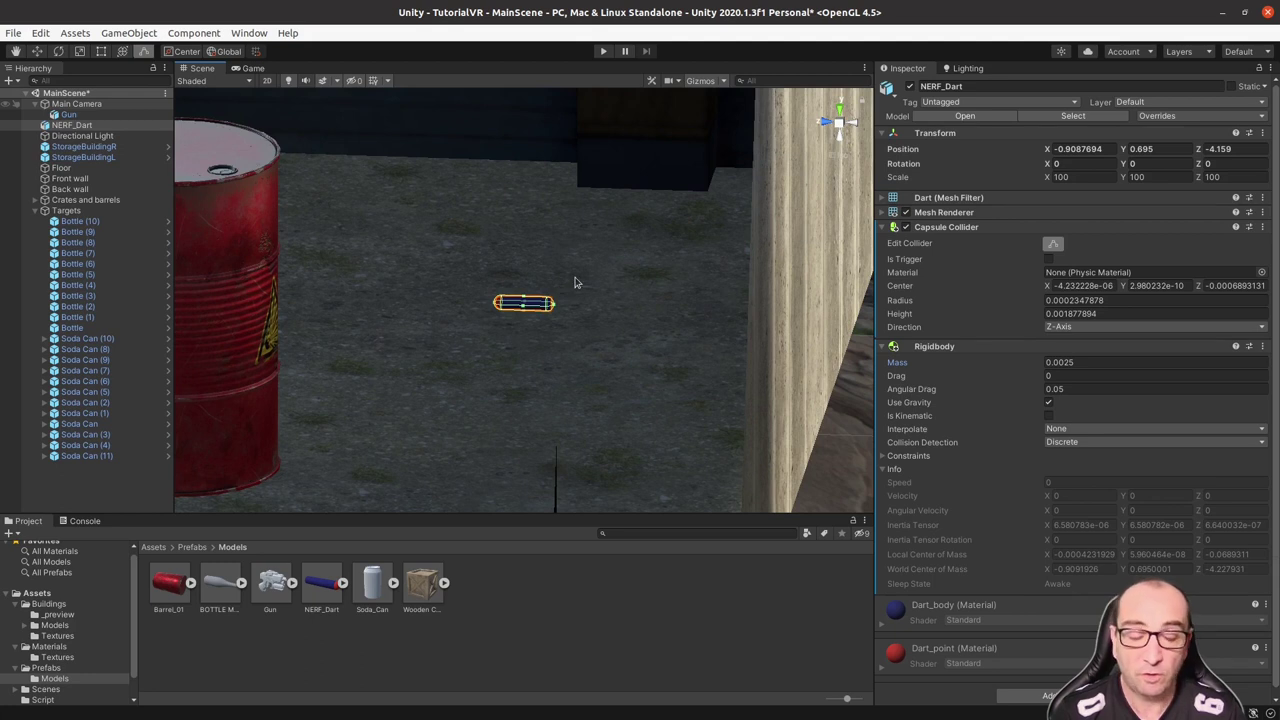
pyautogui.keyDown('alt'); pyautogui.moveTo(614, 317); pyautogui.dragTo(603, 320); pyautogui.keyUp('alt')
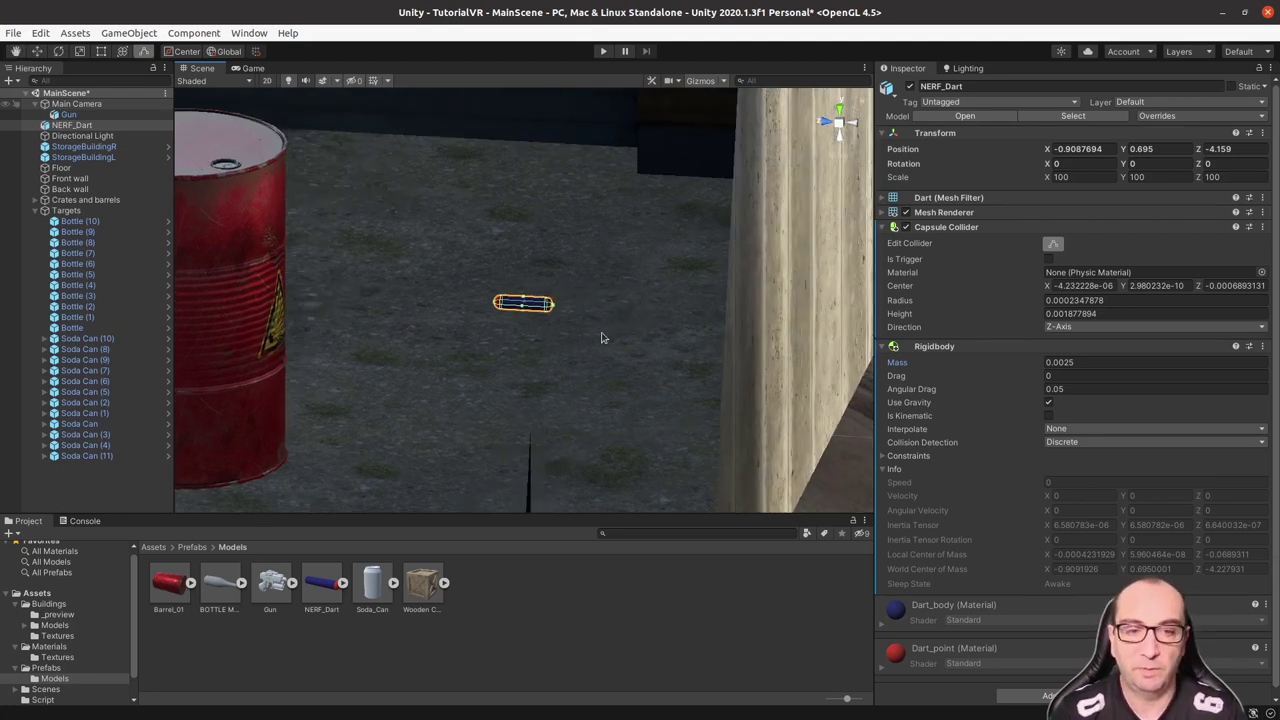
pyautogui.click(193, 547)
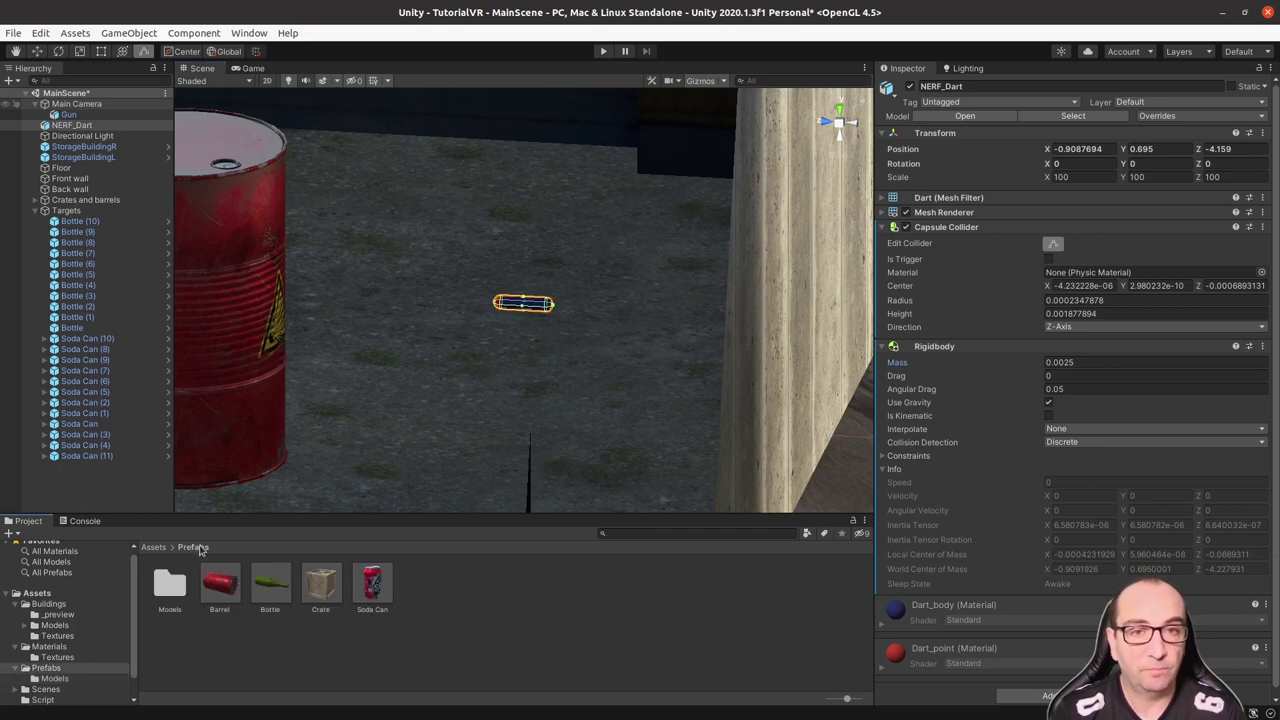
# Step: Make NERF_Dart an original prefab in Prefabs and rename it Dart
pyautogui.click(68, 127)
pyautogui.moveTo(67, 133); pyautogui.dragTo(457, 591)
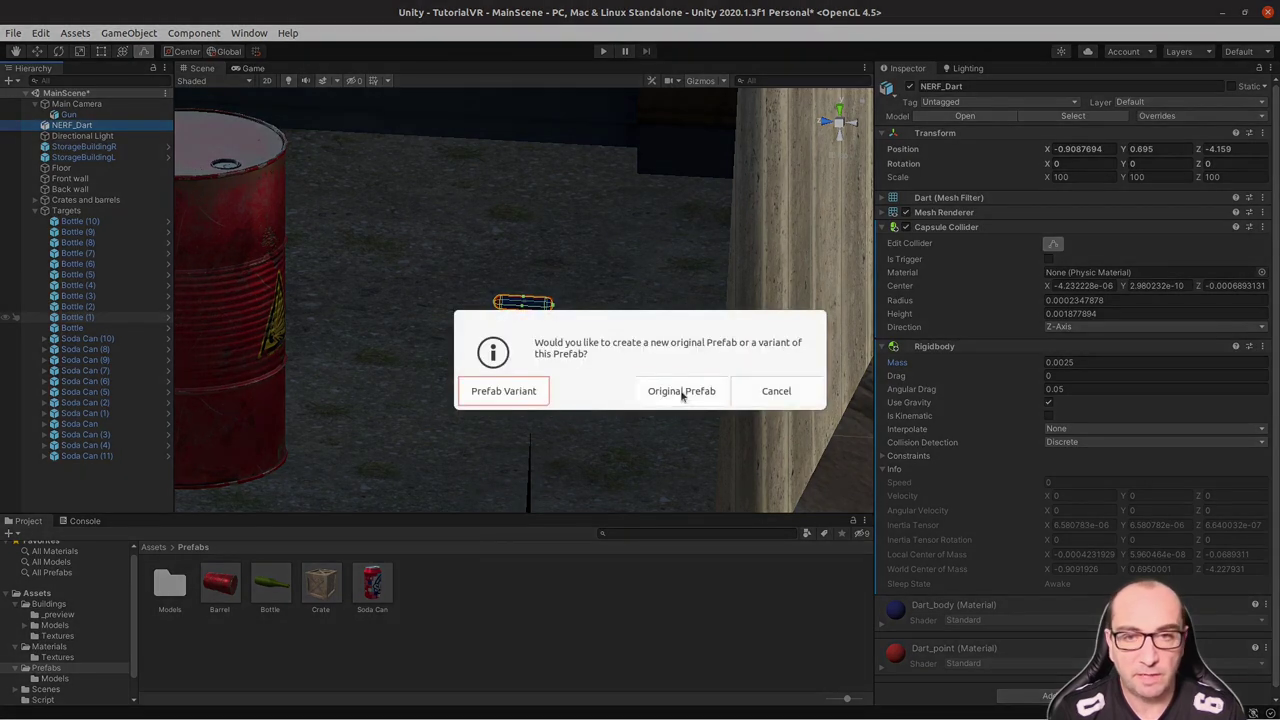
pyautogui.click(681, 391)
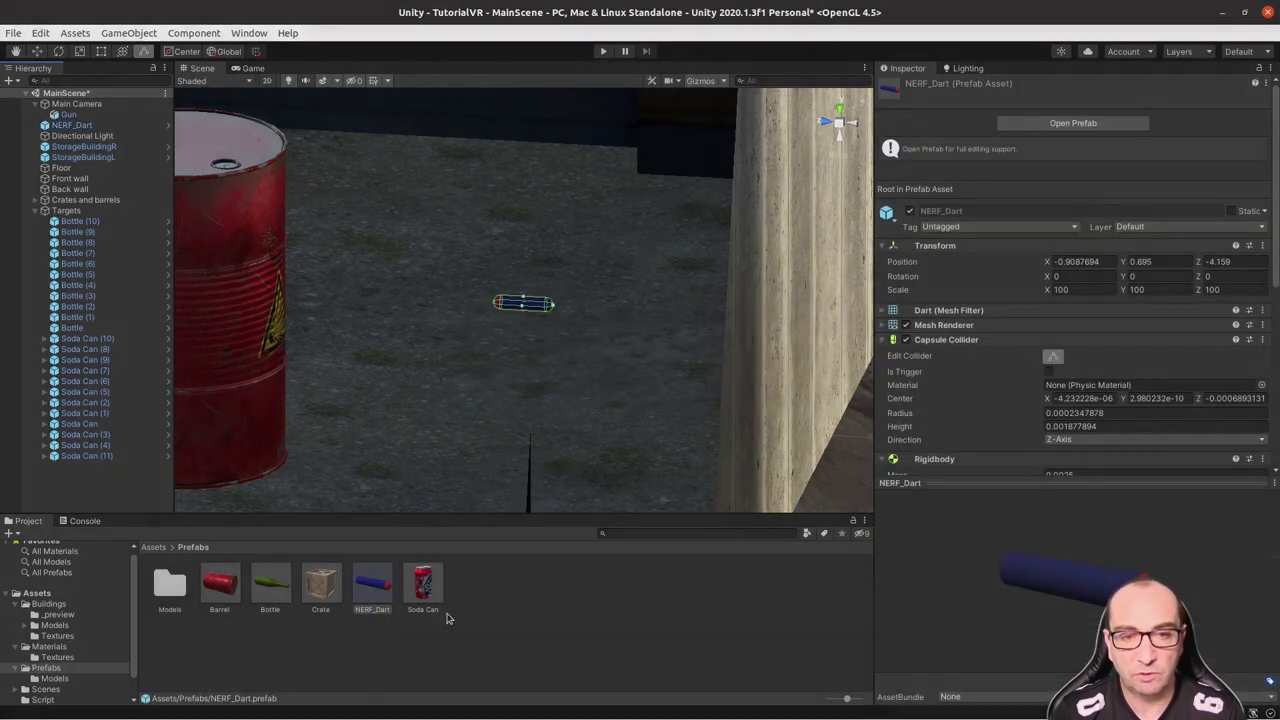
pyautogui.click(390, 608)
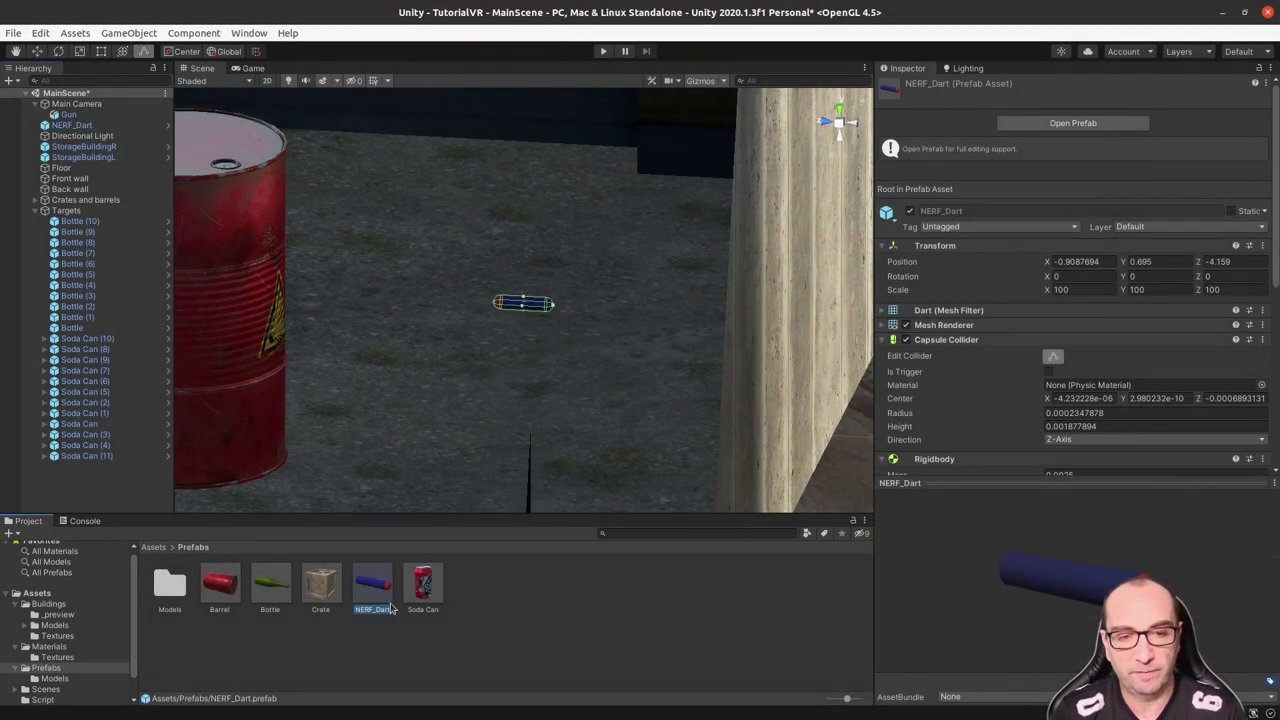
pyautogui.write('Dart')
pyautogui.press('Return')
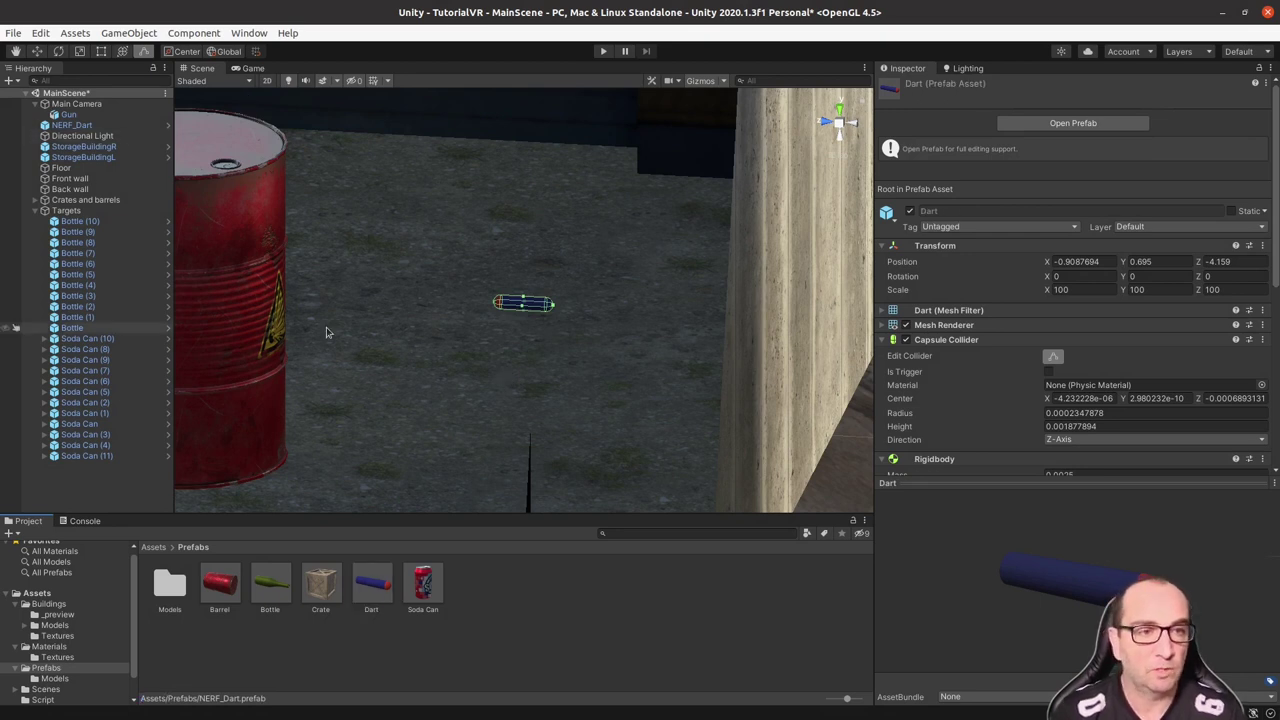
# Step: Delete the NERF_Dart scene instance and collapse the Dart prefab's collider and Rigidbody panels
pyautogui.click(517, 322)
pyautogui.click(520, 304)
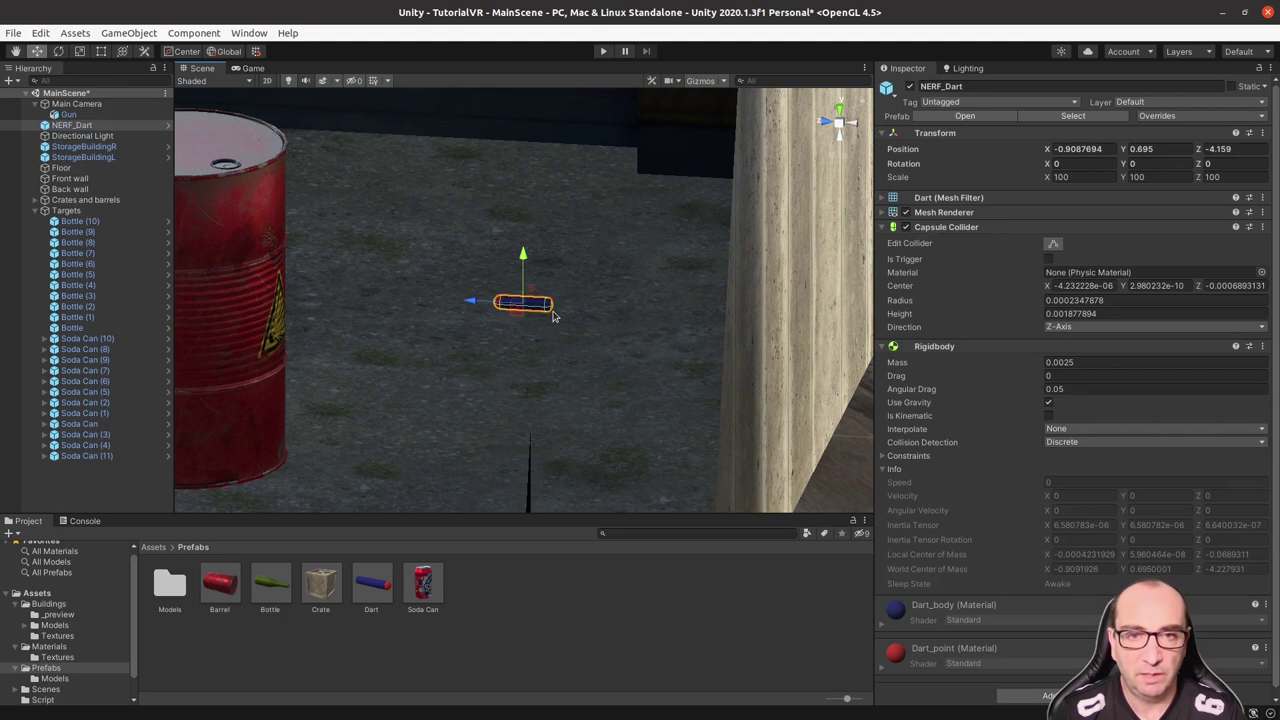
pyautogui.press('Delete')
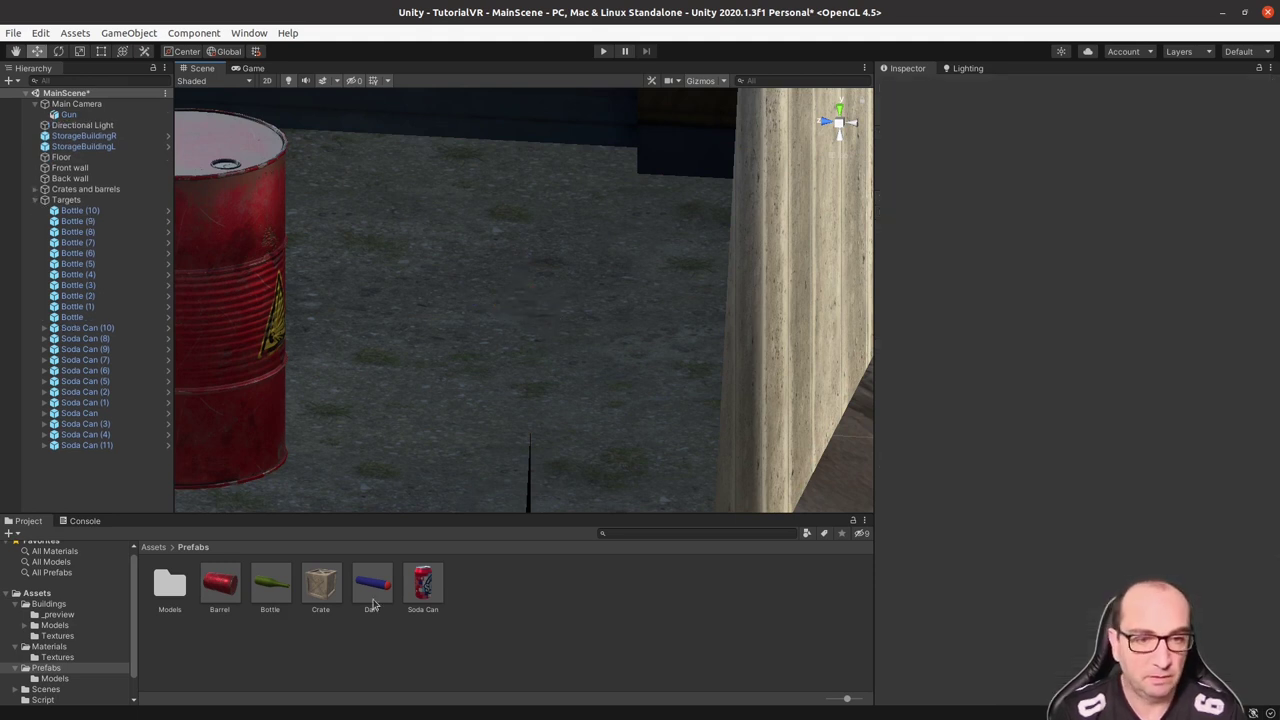
pyautogui.click(374, 583)
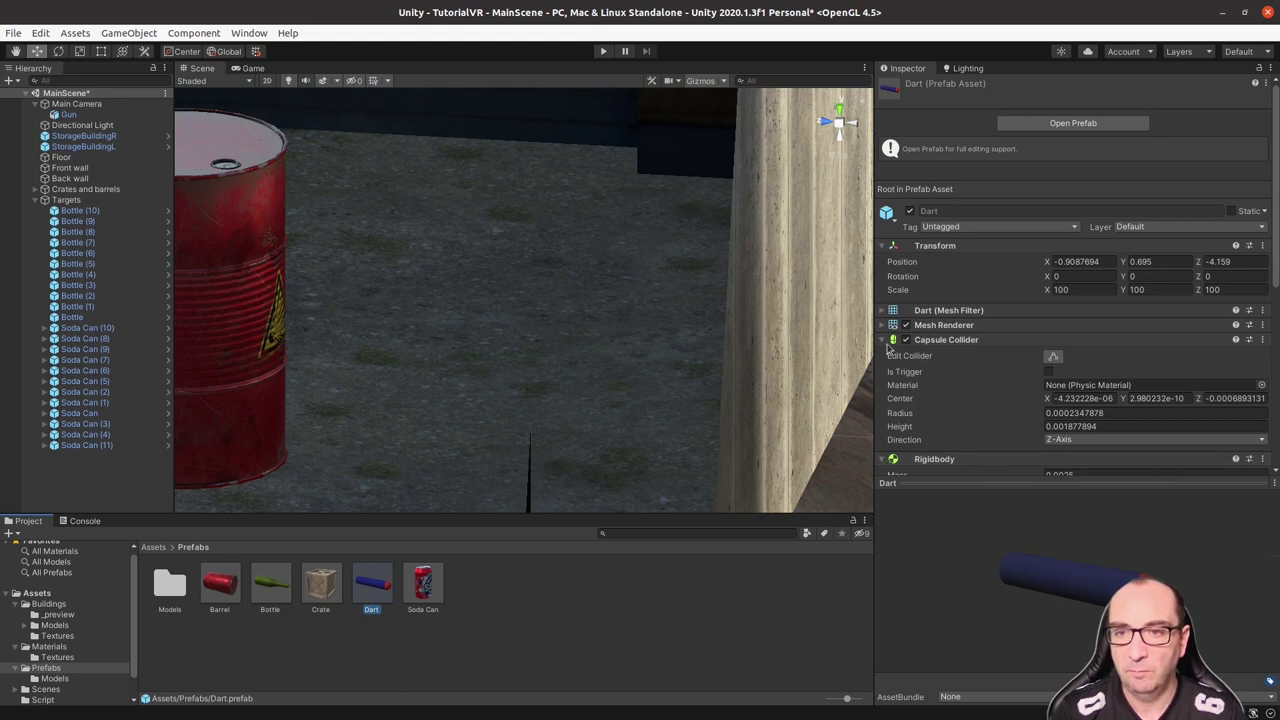
pyautogui.click(883, 340)
pyautogui.click(883, 355)
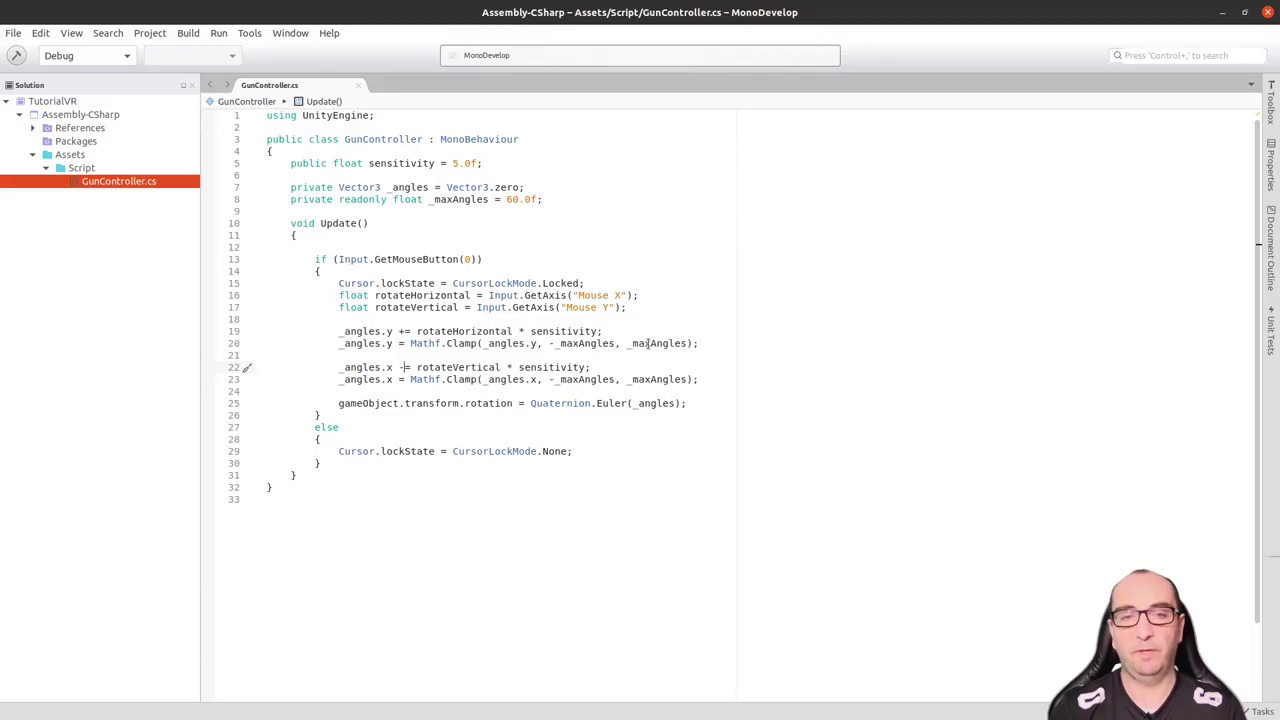
# Step: Add 'public GameObject dart;' below the sensitivity field
pyautogui.click(502, 163)
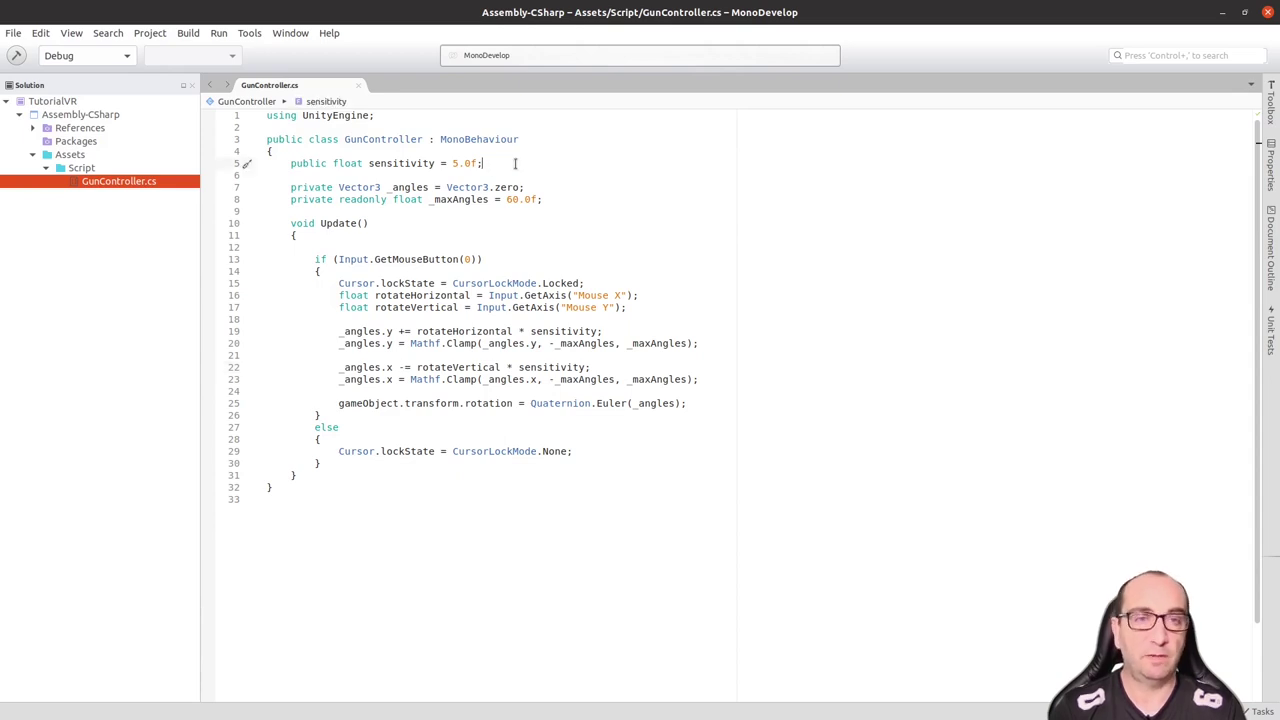
pyautogui.press('Return')
pyautogui.write('pubi')
pyautogui.press('BackSpace')
pyautogui.write('lic ')
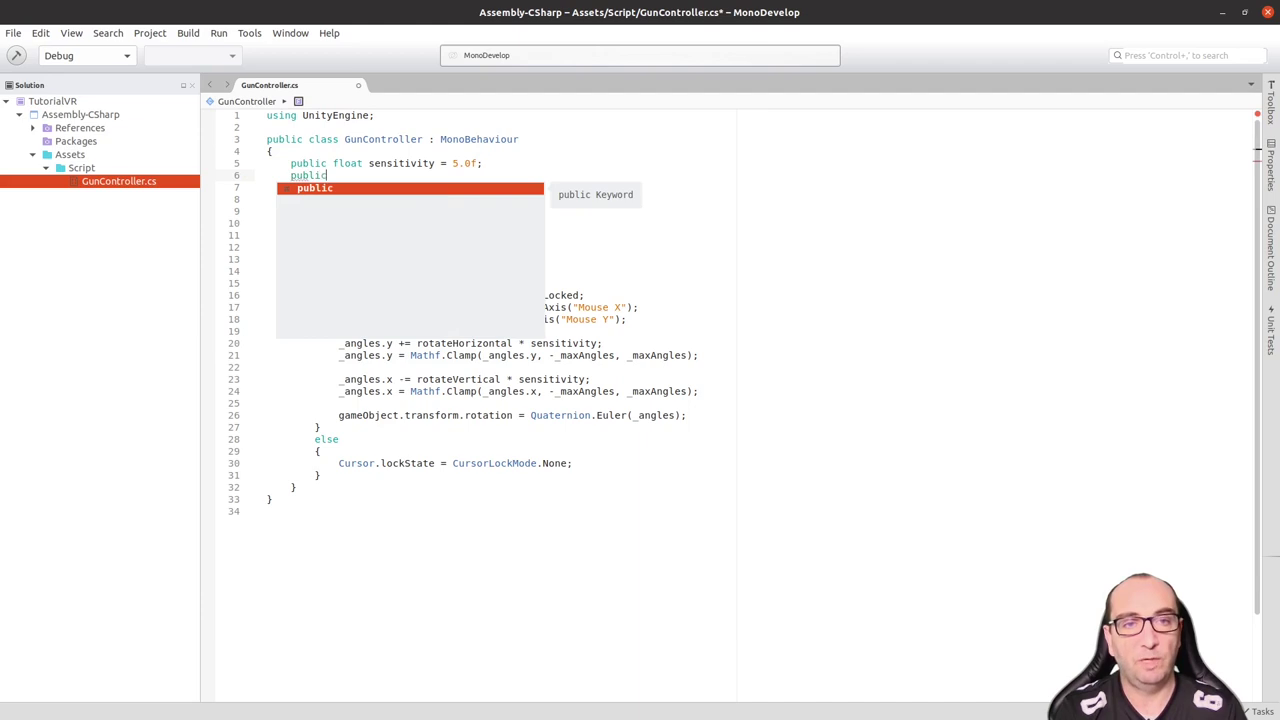
pyautogui.write('Game')
pyautogui.press('Return')
pyautogui.write('dra')
pyautogui.press('BackSpace')
pyautogui.press('BackSpace')
pyautogui.write('art;')
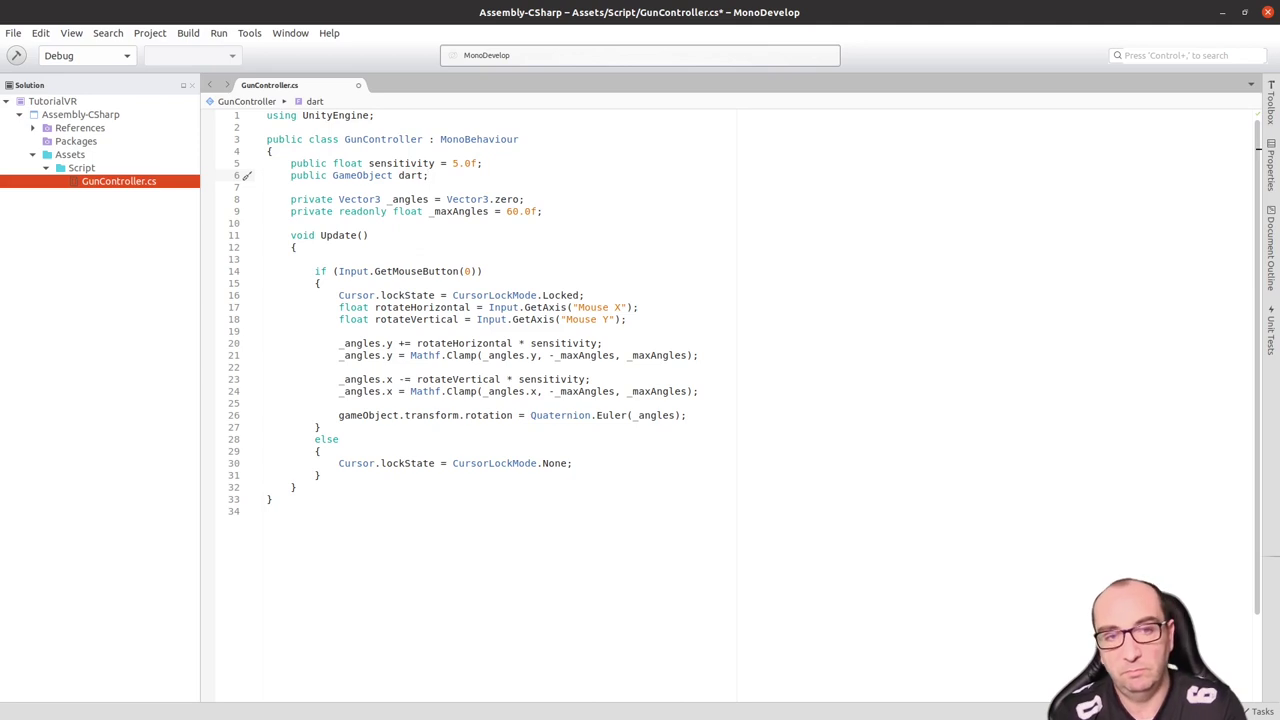
pyautogui.press('Return')
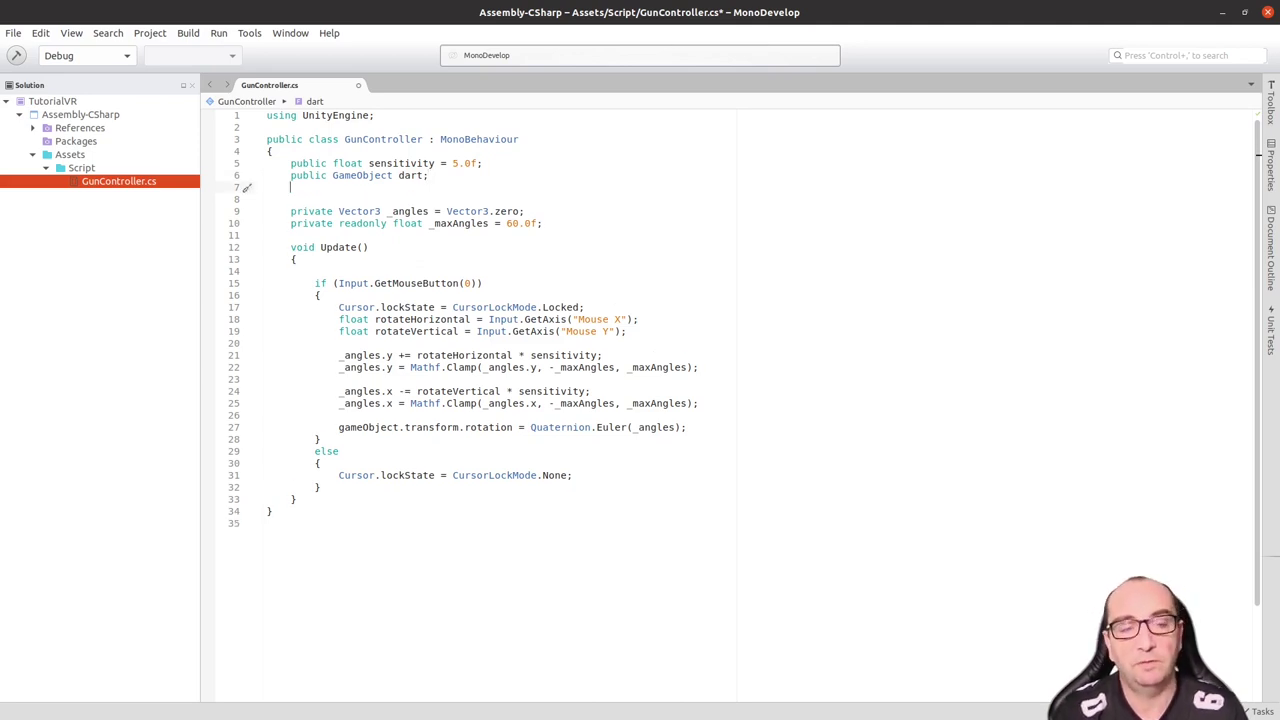
# Step: Remove stray blank lines in Update() and around the dart and _maxAngles fields
pyautogui.click(500, 271)
pyautogui.press('Up')
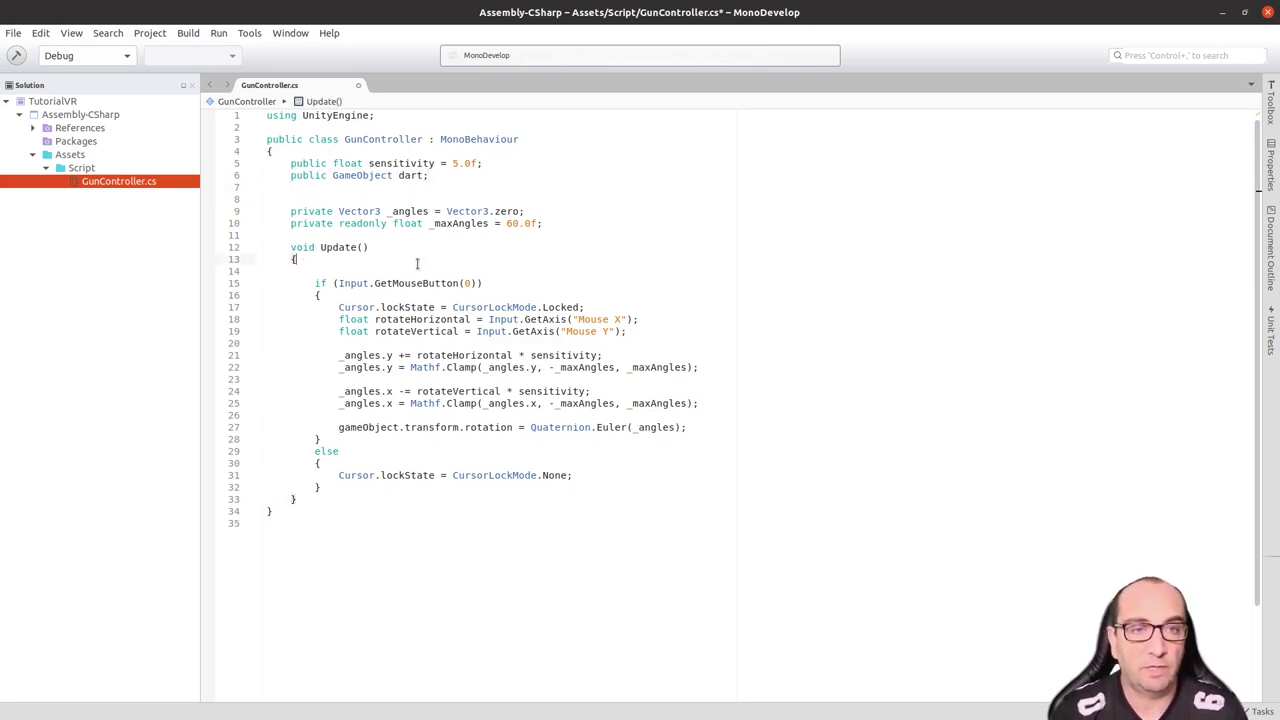
pyautogui.press('Delete')
pyautogui.click(440, 173)
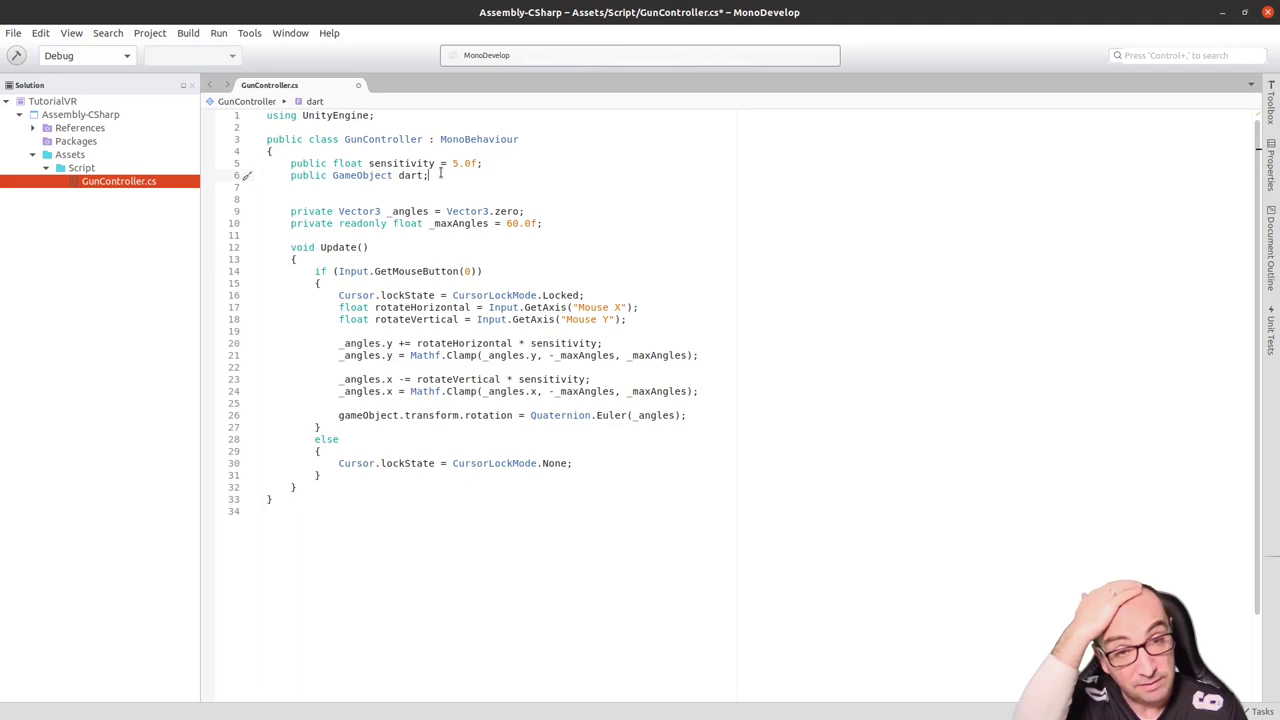
pyautogui.press('Delete')
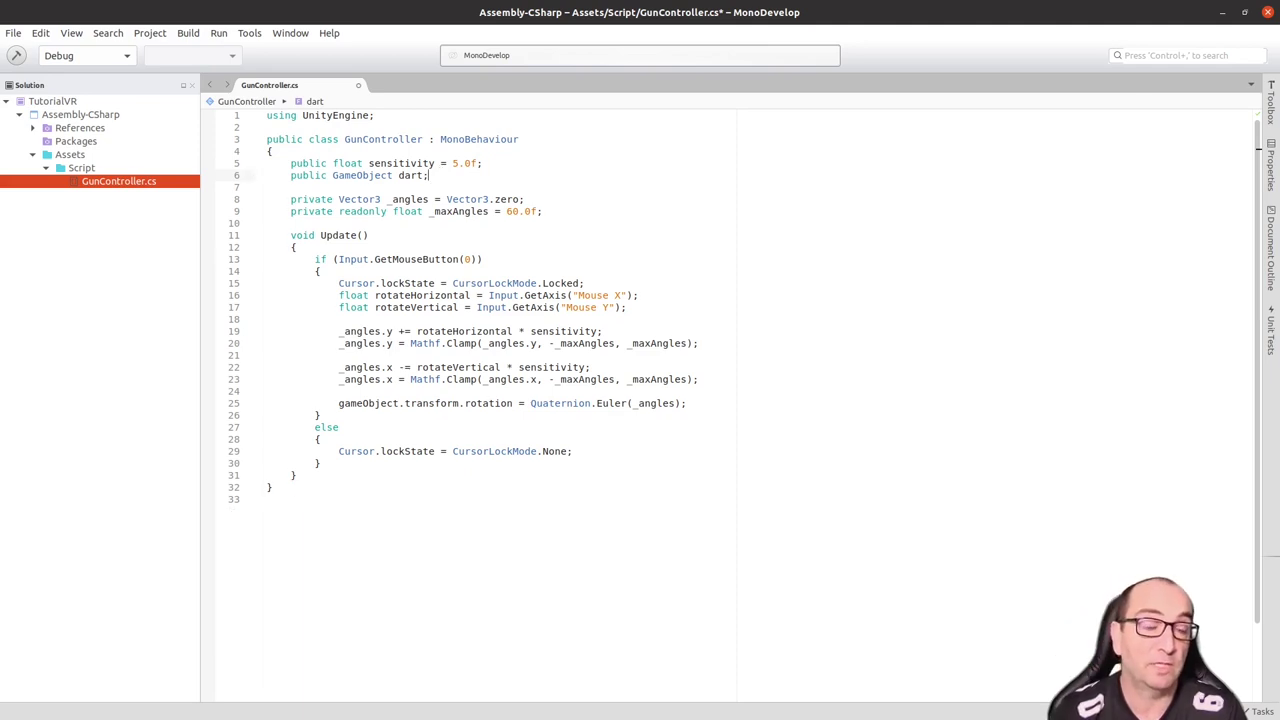
pyautogui.click(552, 211)
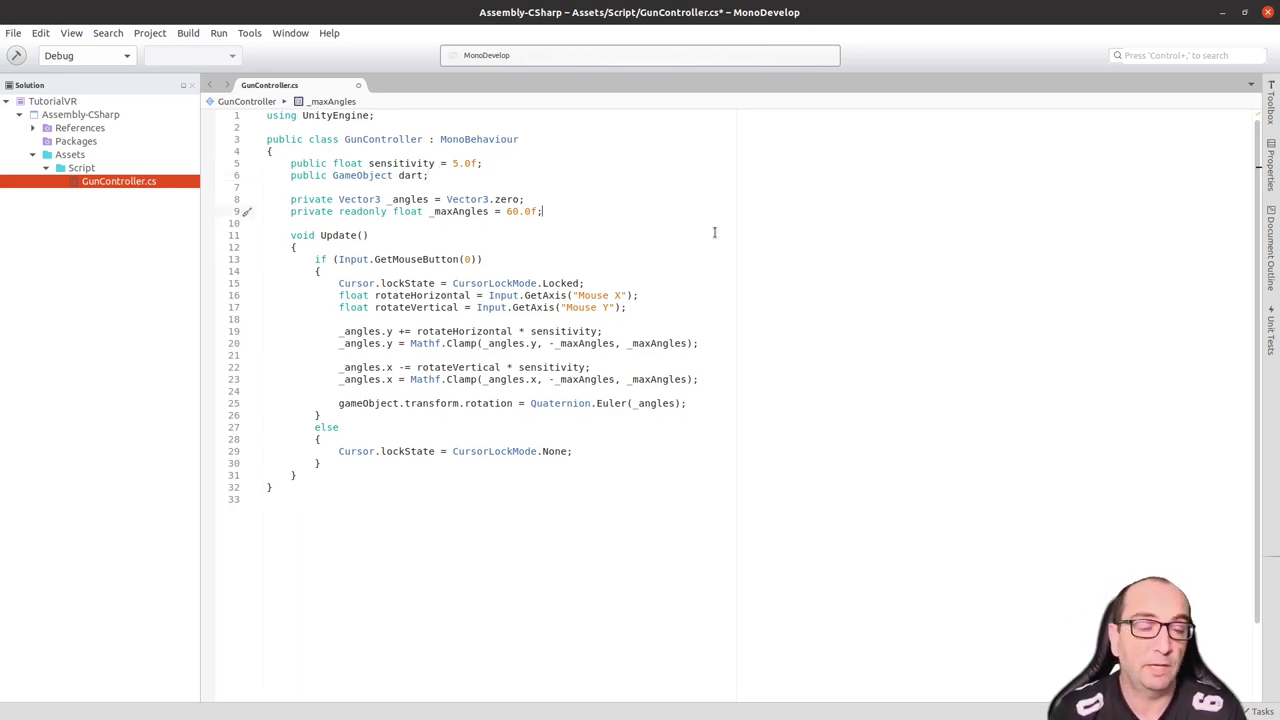
pyautogui.press('Return')
pyautogui.press('Return')
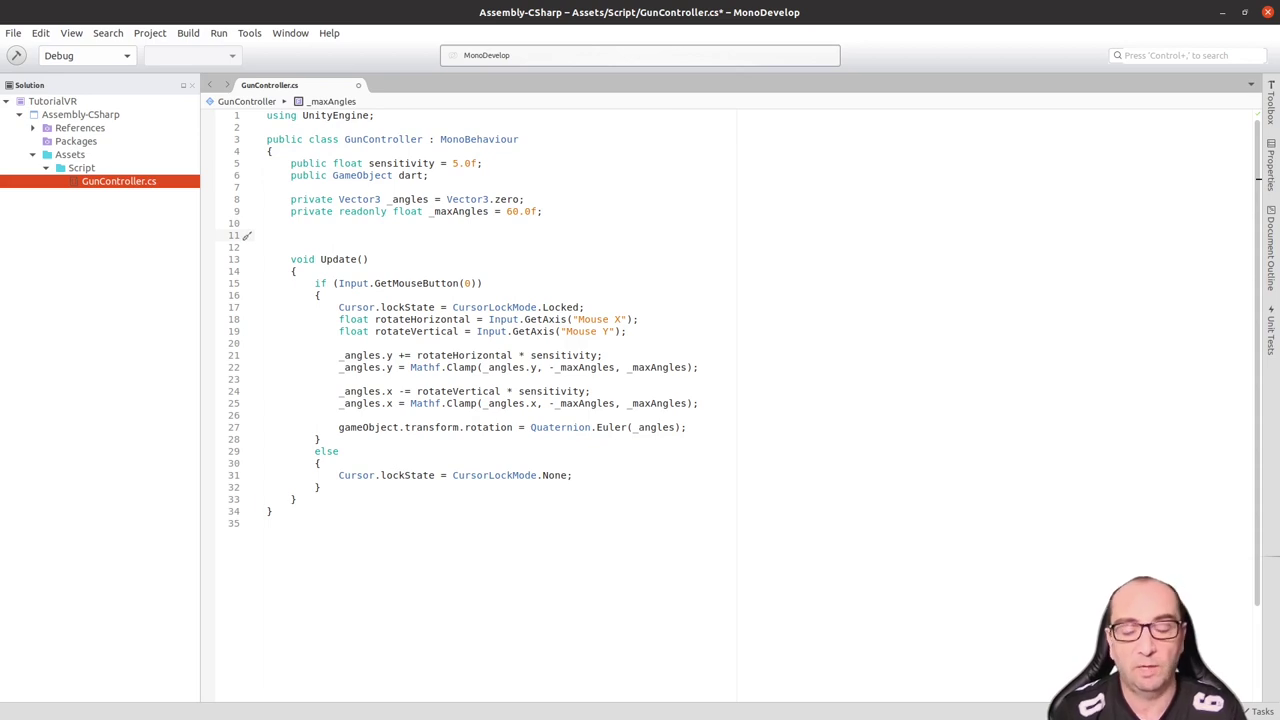
pyautogui.press('BackSpace')
pyautogui.press('BackSpace')
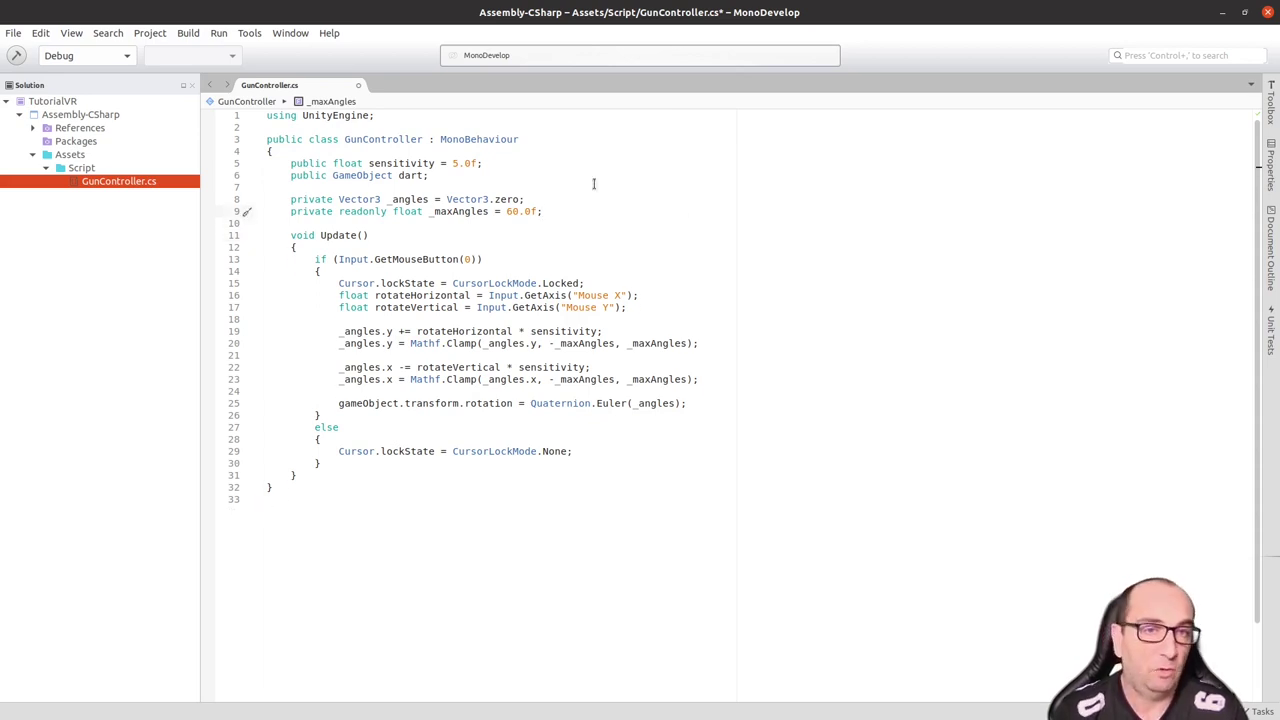
pyautogui.click(443, 175)
# Step: Start a public float dartSpeed field with default 10.0 below the dart field
pyautogui.press('Return')
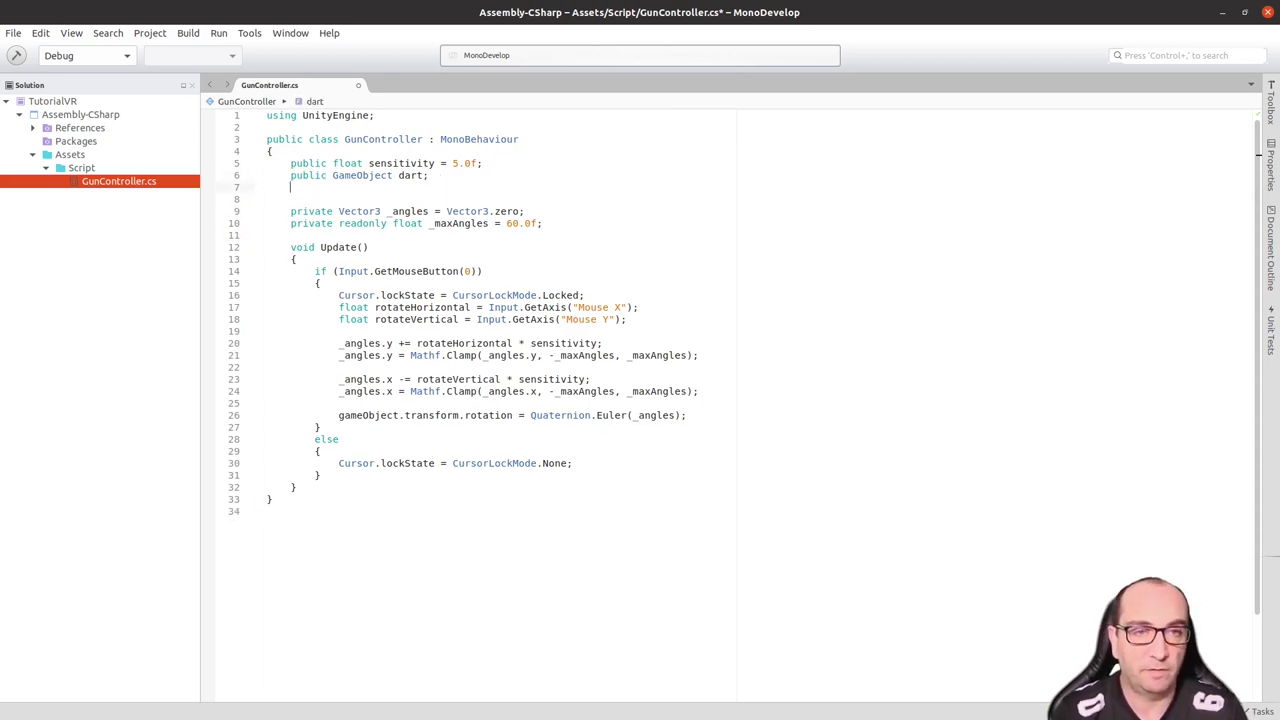
pyautogui.write('pu')
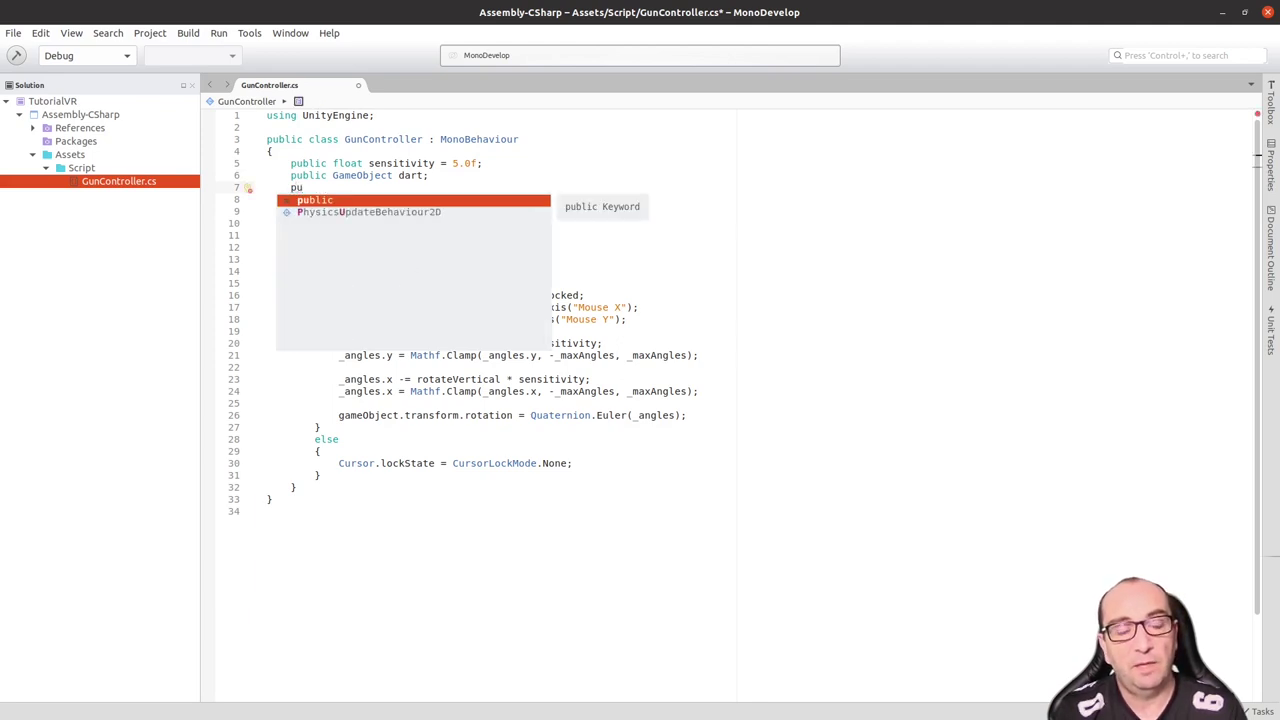
pyautogui.press('Return')
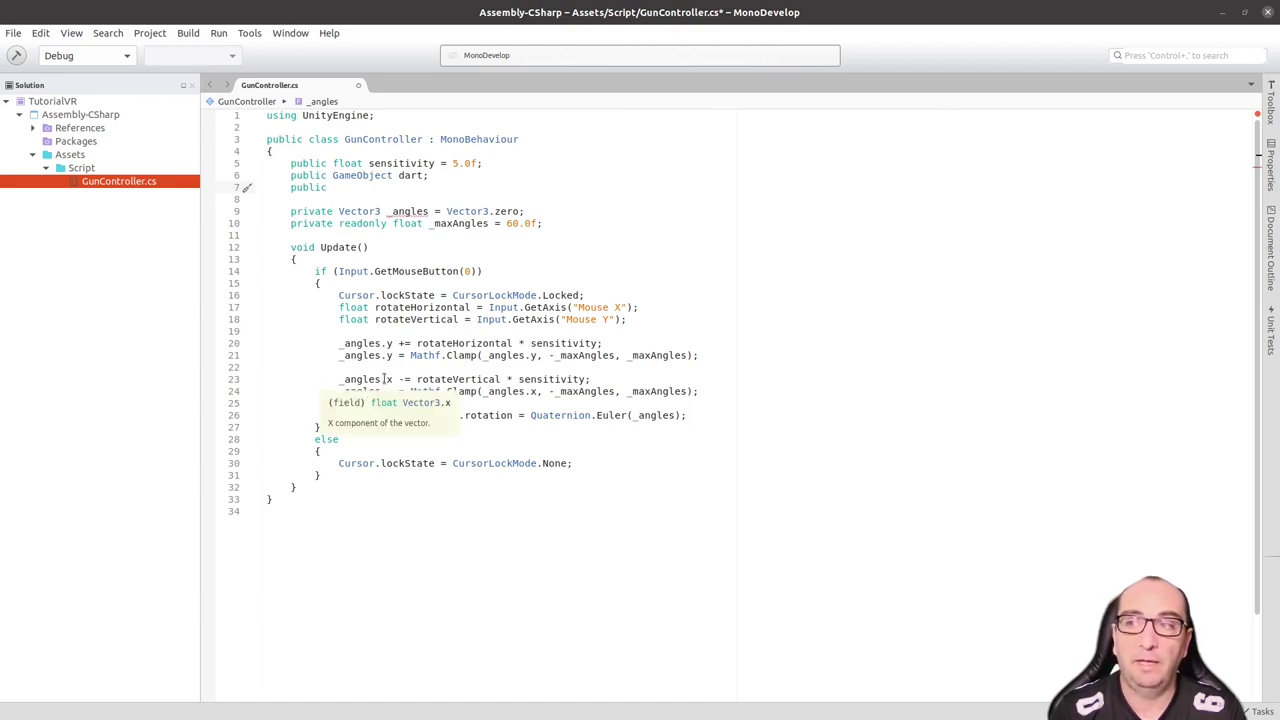
pyautogui.click(350, 187)
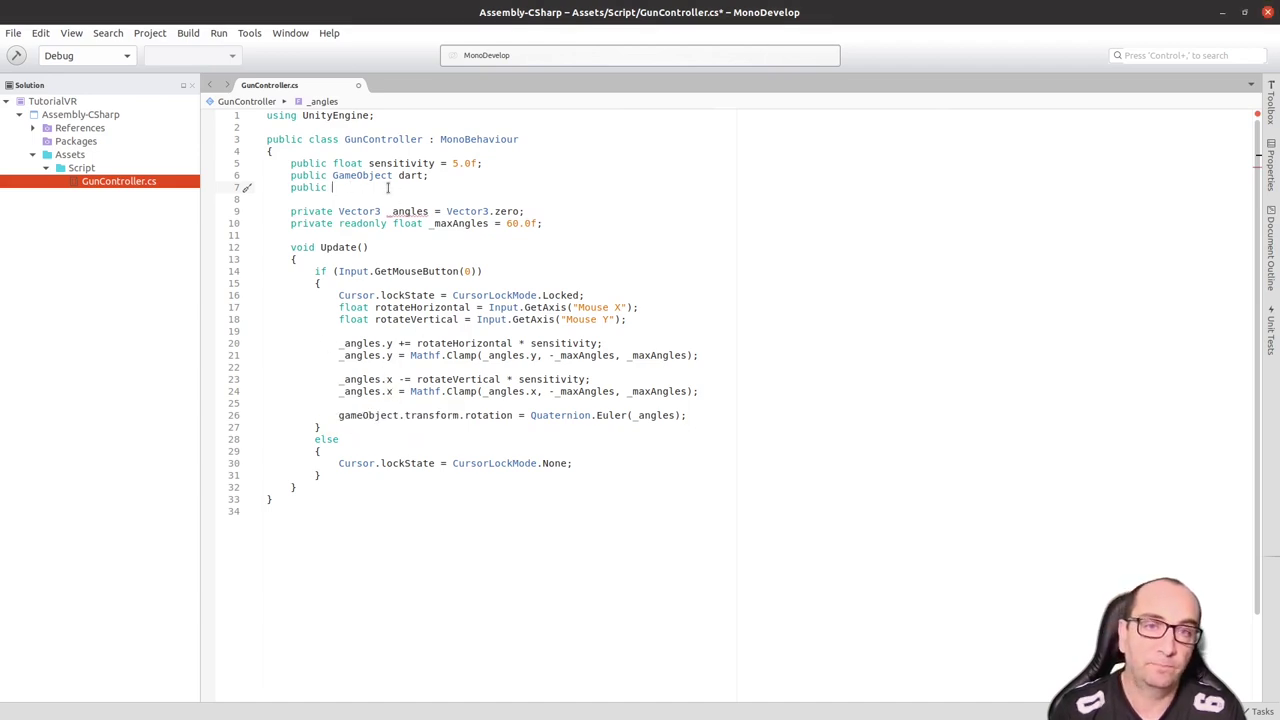
pyautogui.write('fla')
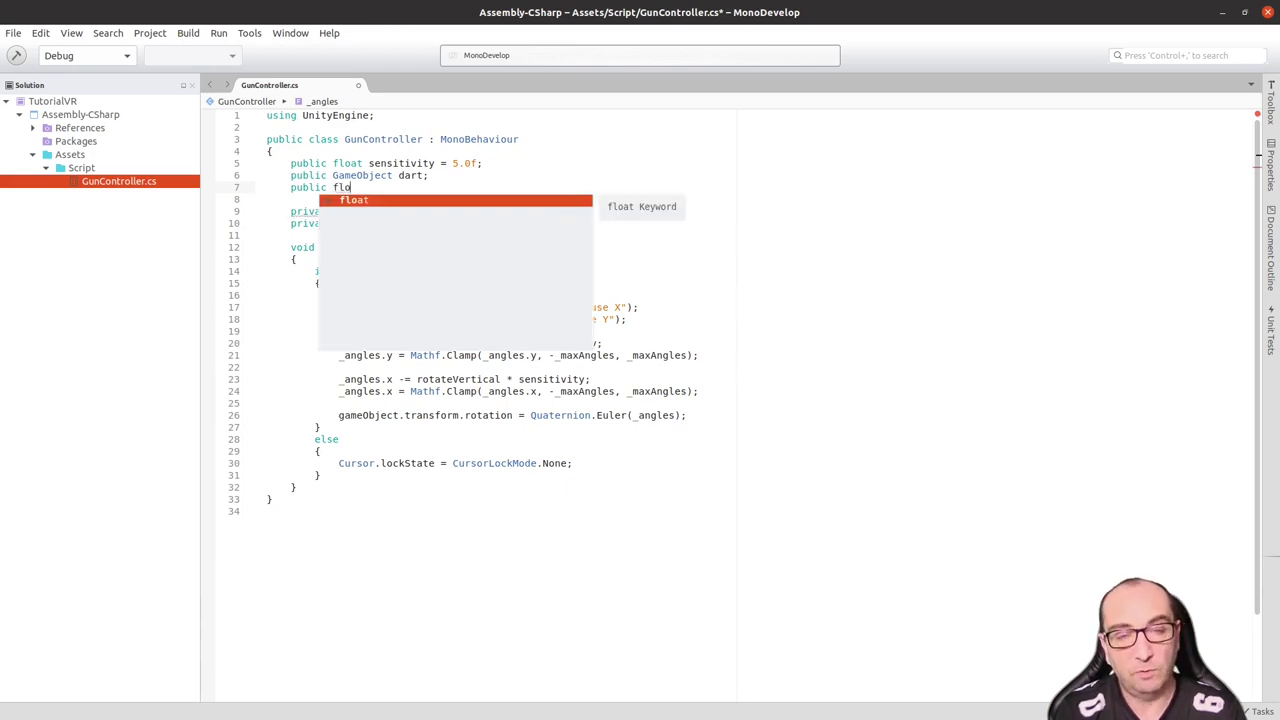
pyautogui.write(' dartSpeed = 10.0f;')
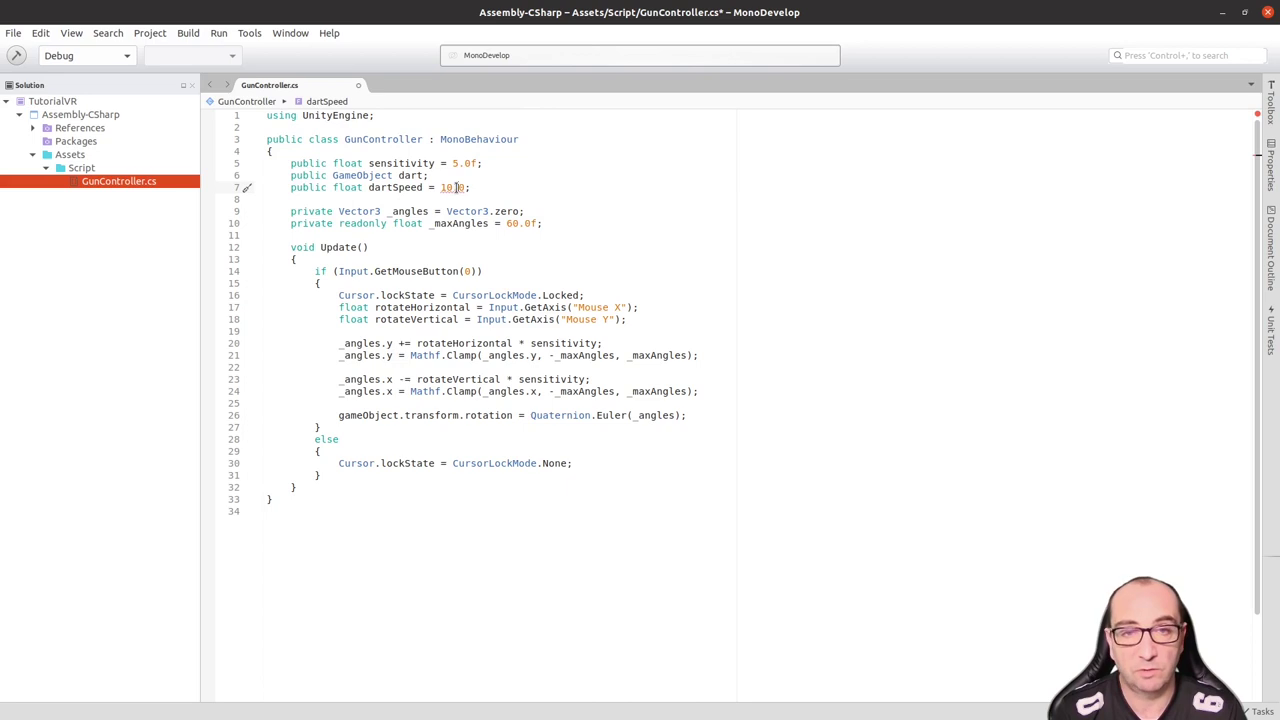
# Step: Try the Quick Fix 'Introduce constant' on the 10.0 value, then undo it
pyautogui.doubleClick(391, 187)
pyautogui.click(440, 187)
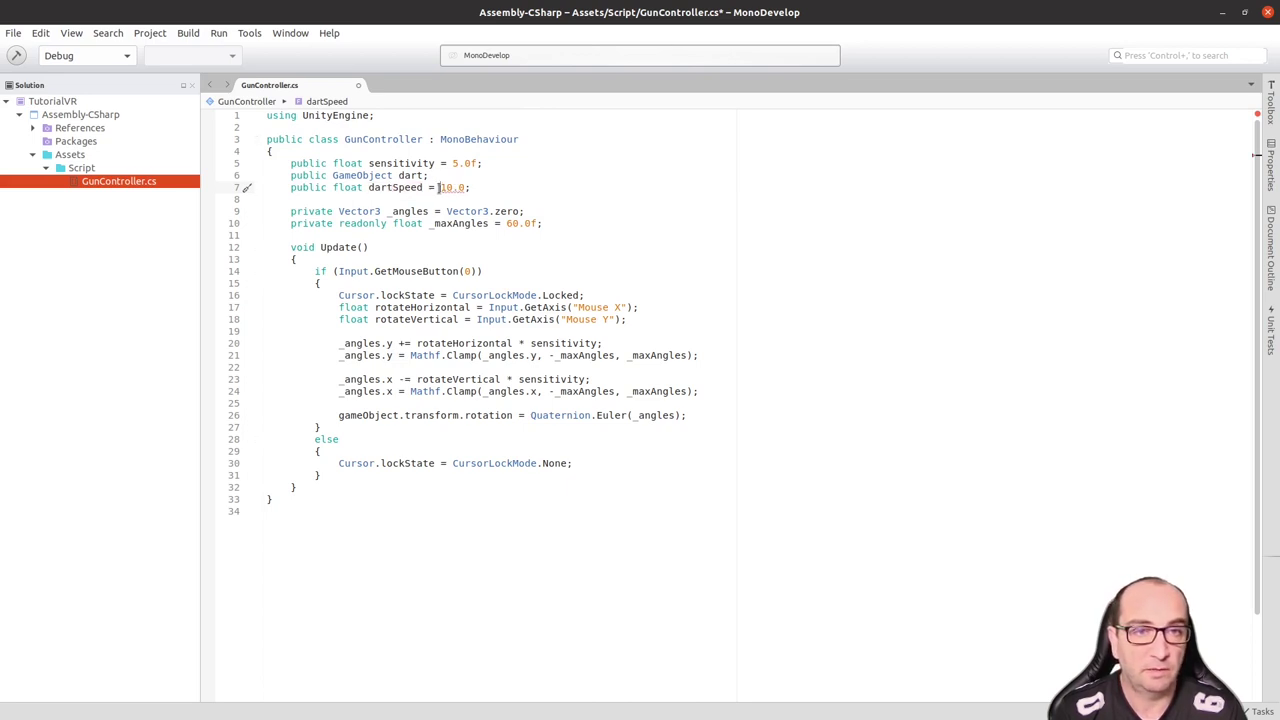
pyautogui.click(247, 189)
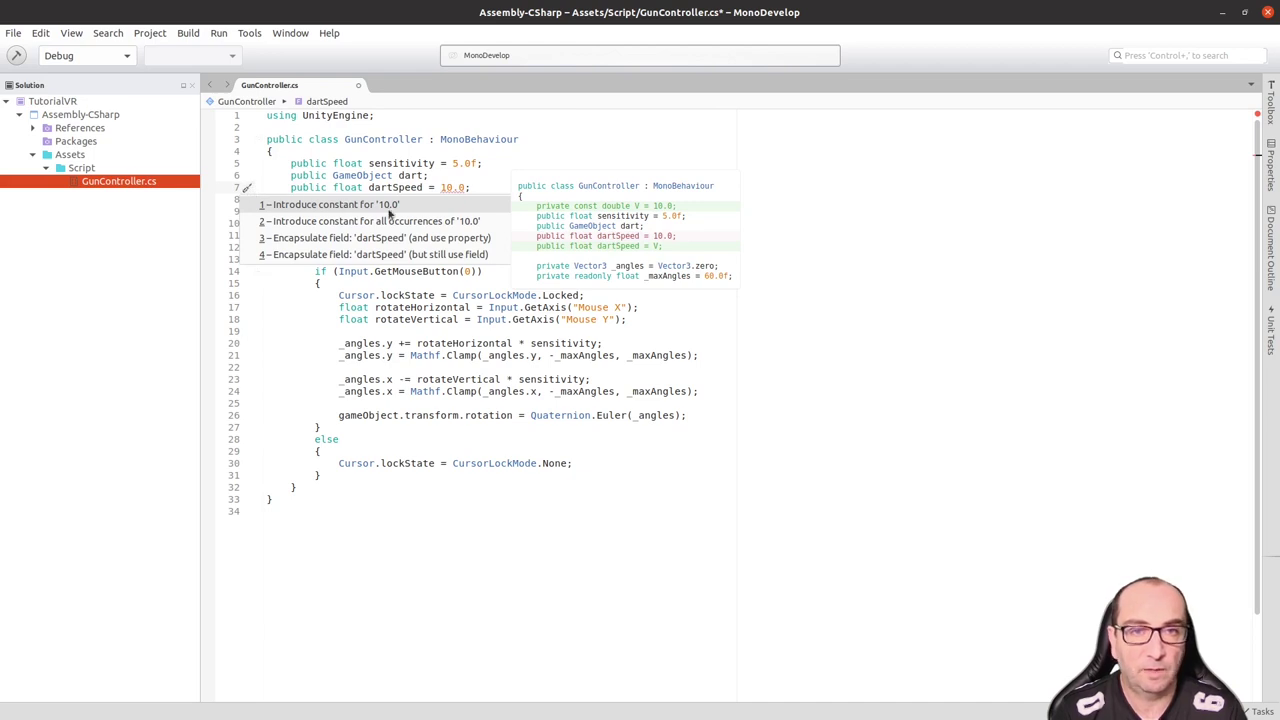
pyautogui.click(362, 206)
pyautogui.hotkey('ctrl', 'z')
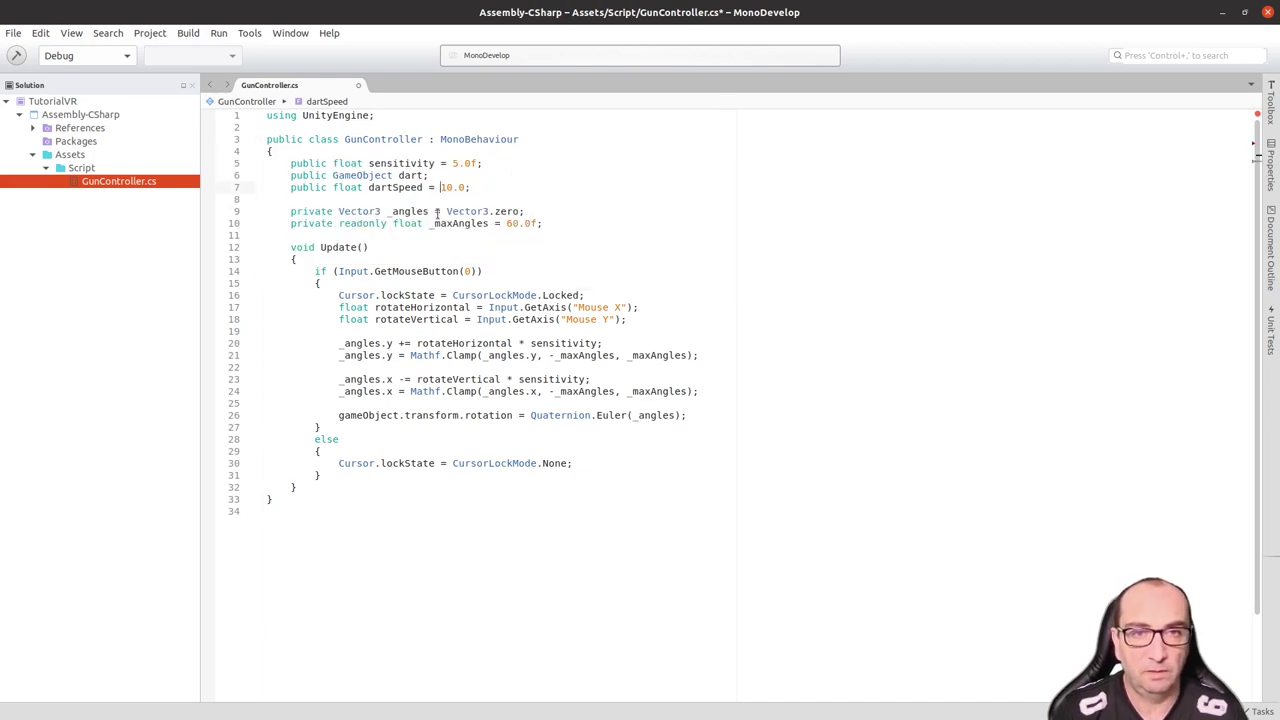
# Step: Append f so dartSpeed defaults to 10.0f, and open blank lines at the top of Update()
pyautogui.click(466, 187)
pyautogui.write('f')
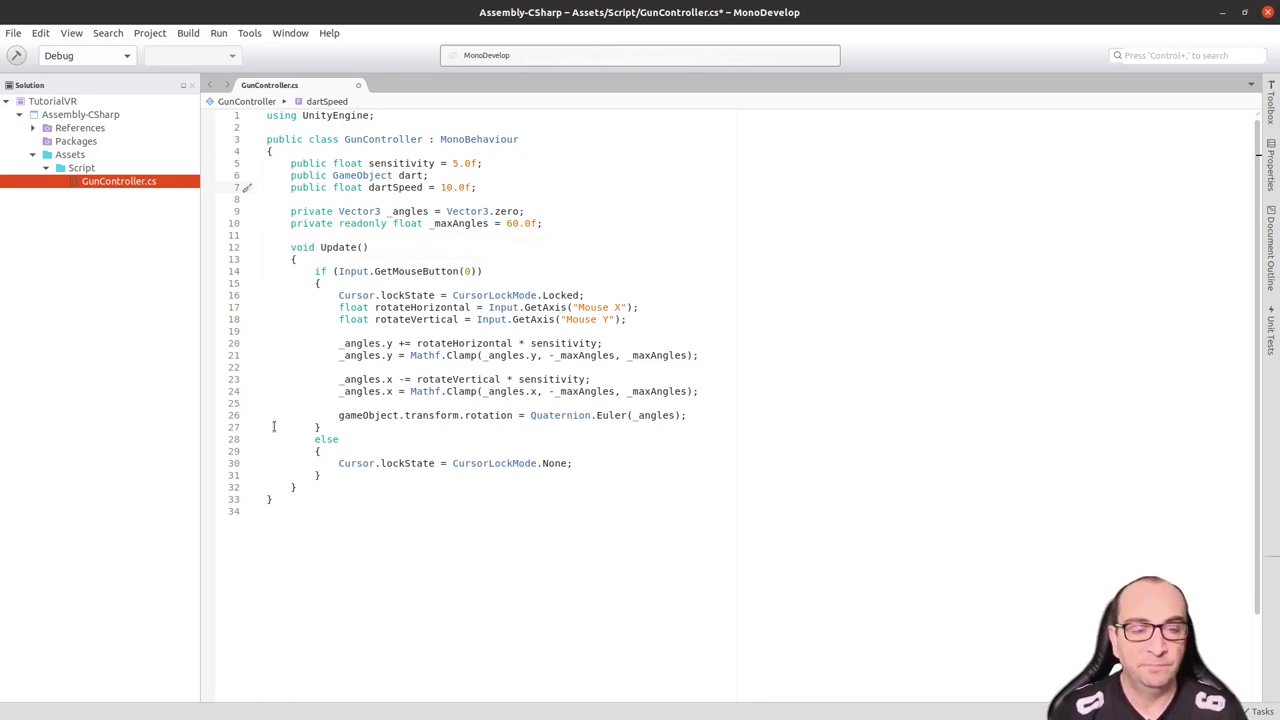
pyautogui.click(305, 262)
pyautogui.press('Return')
pyautogui.press('Return')
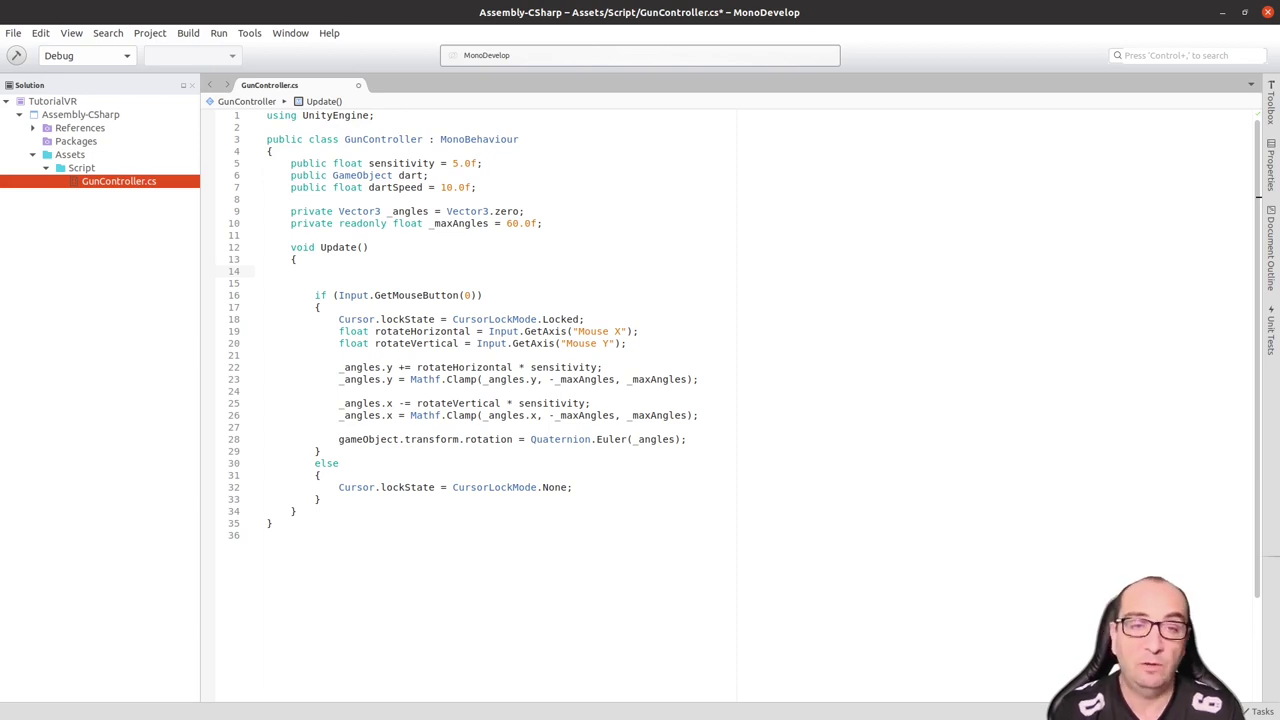
# Step: Type 'if (Input.' at the top of Update() and pick GetKeyDown from the completions
pyautogui.write('if (')
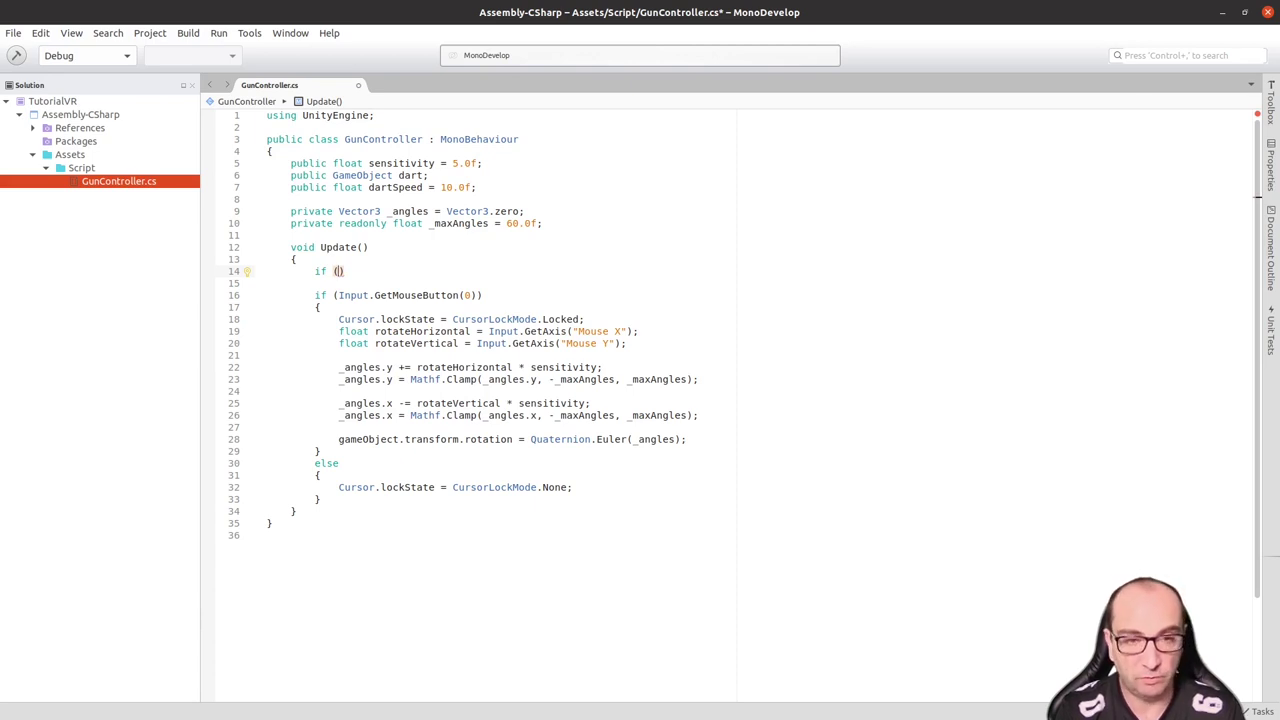
pyautogui.write('Input')
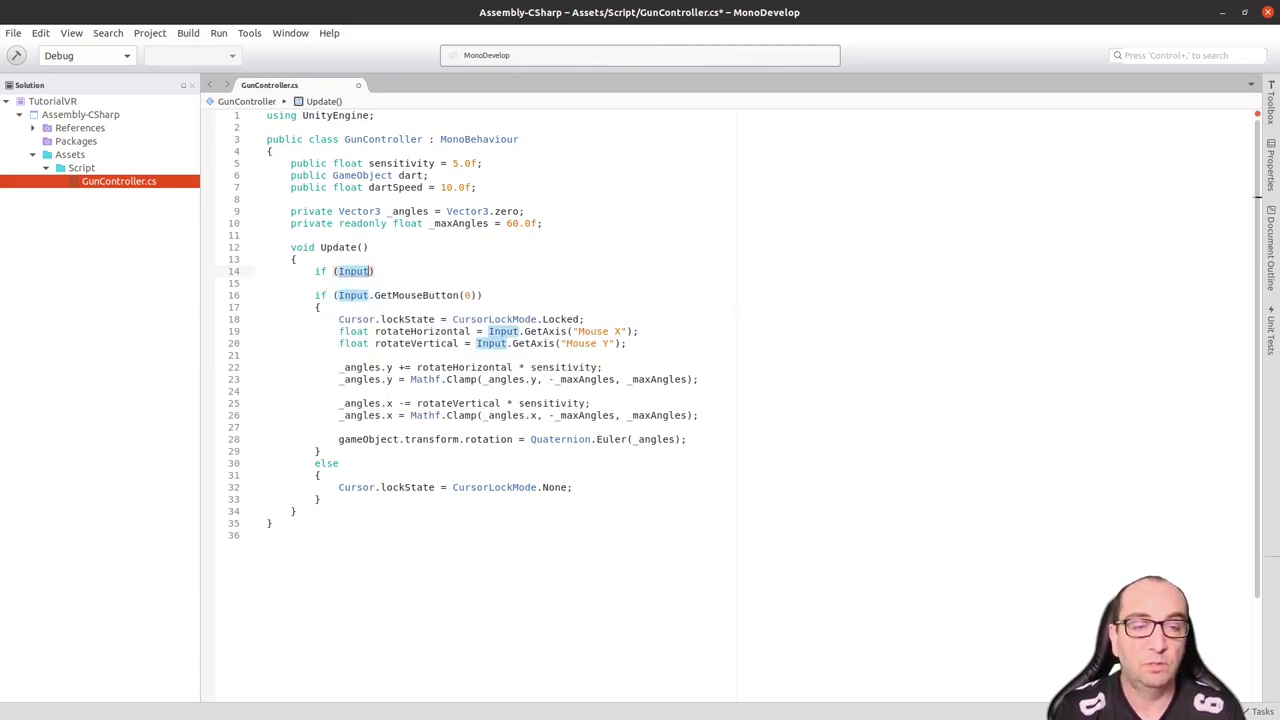
pyautogui.write('.ge')
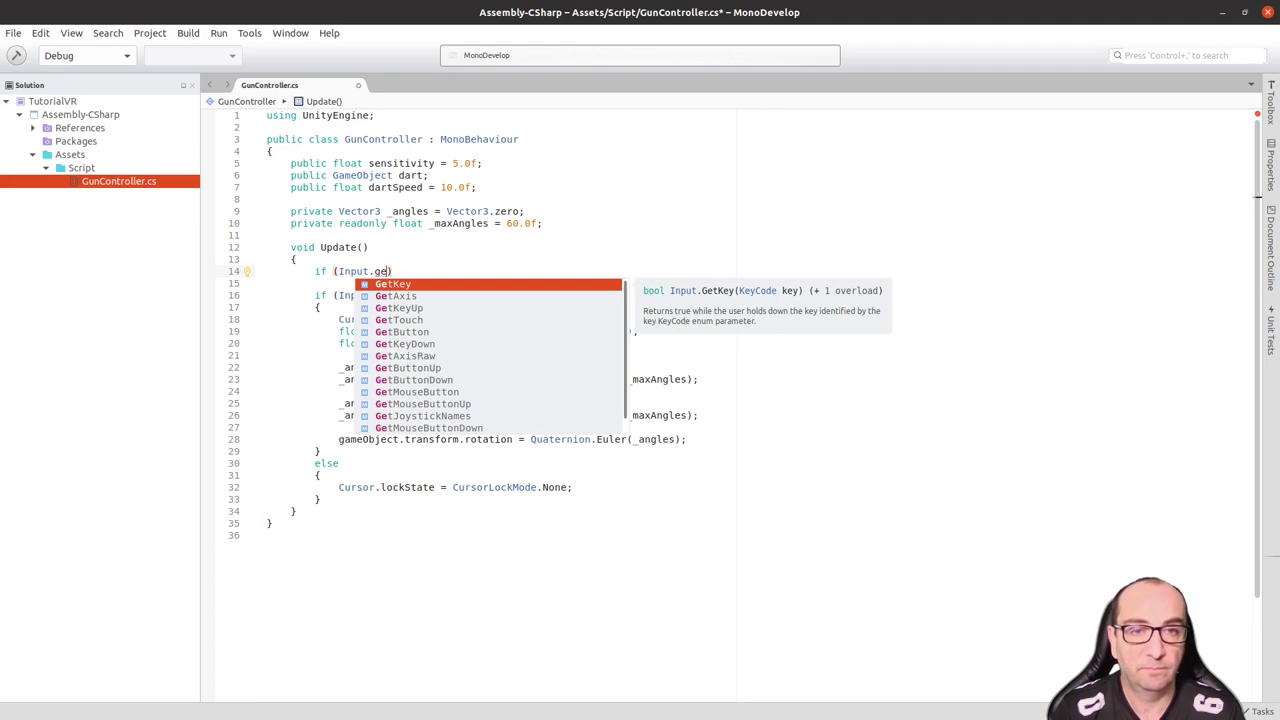
pyautogui.press('Return')
pyautogui.press('BackSpace')
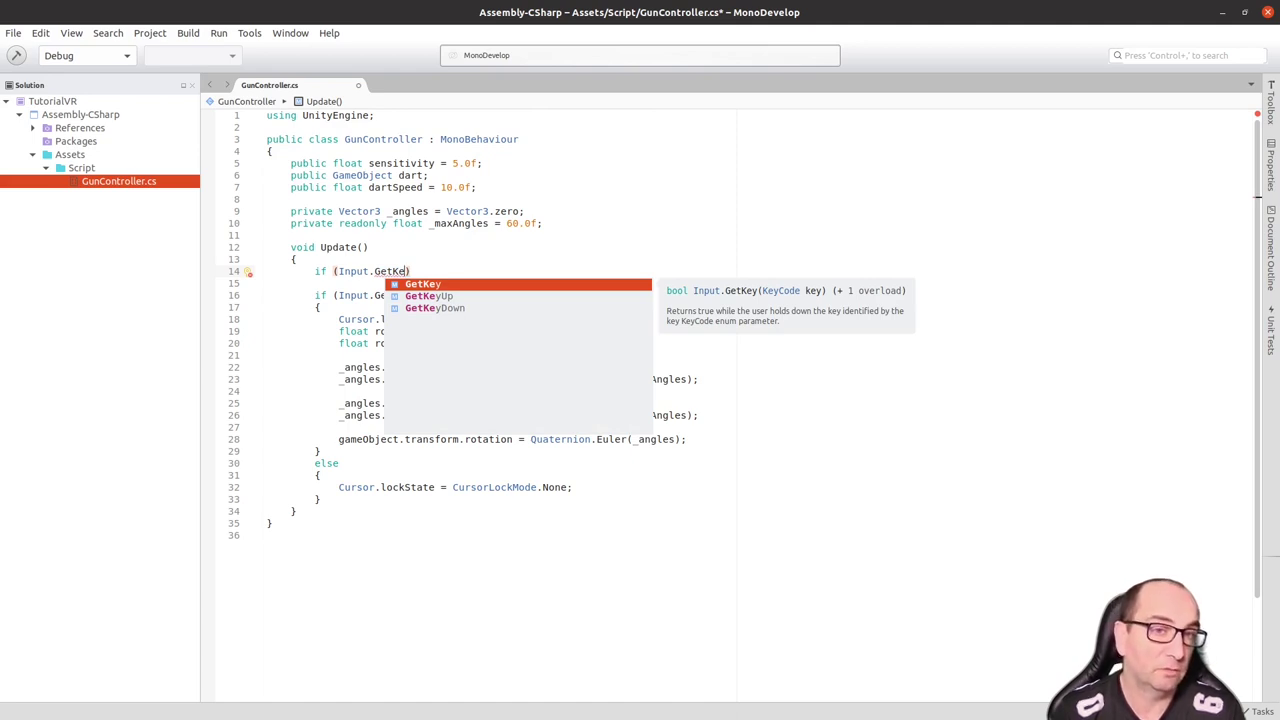
pyautogui.press('Down')
pyautogui.press('Down')
pyautogui.press('Up')
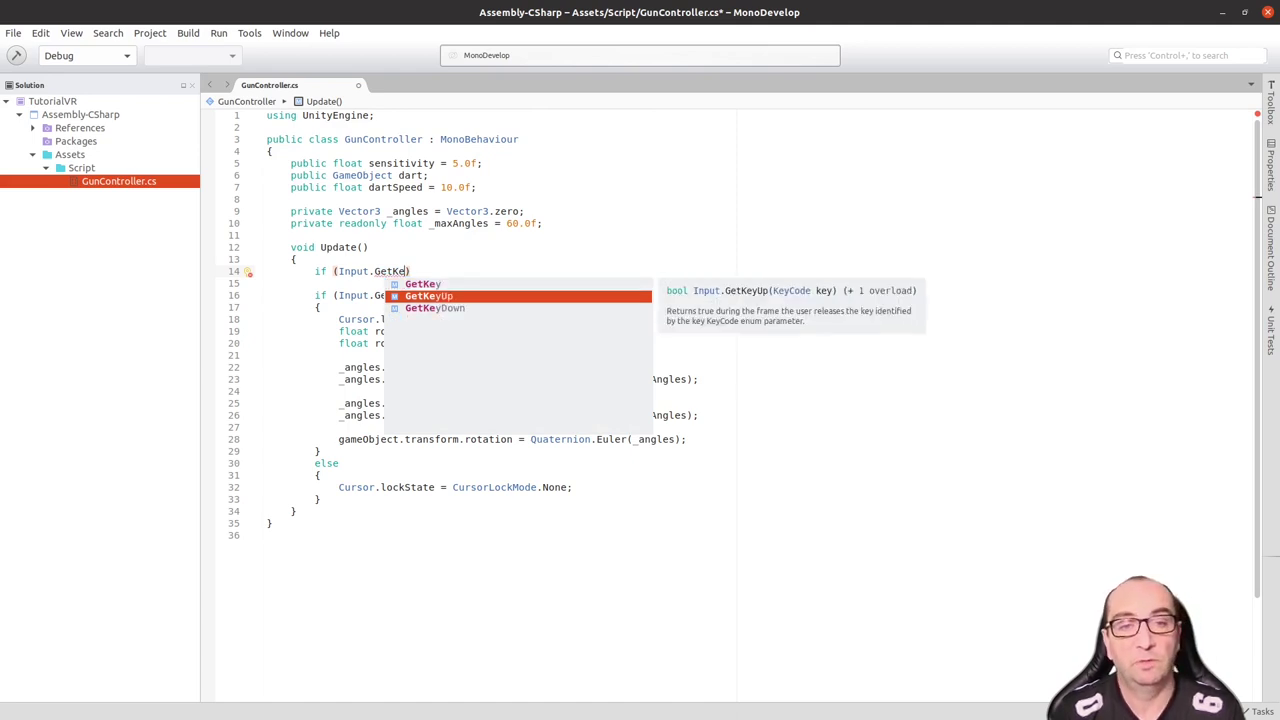
pyautogui.press('Up')
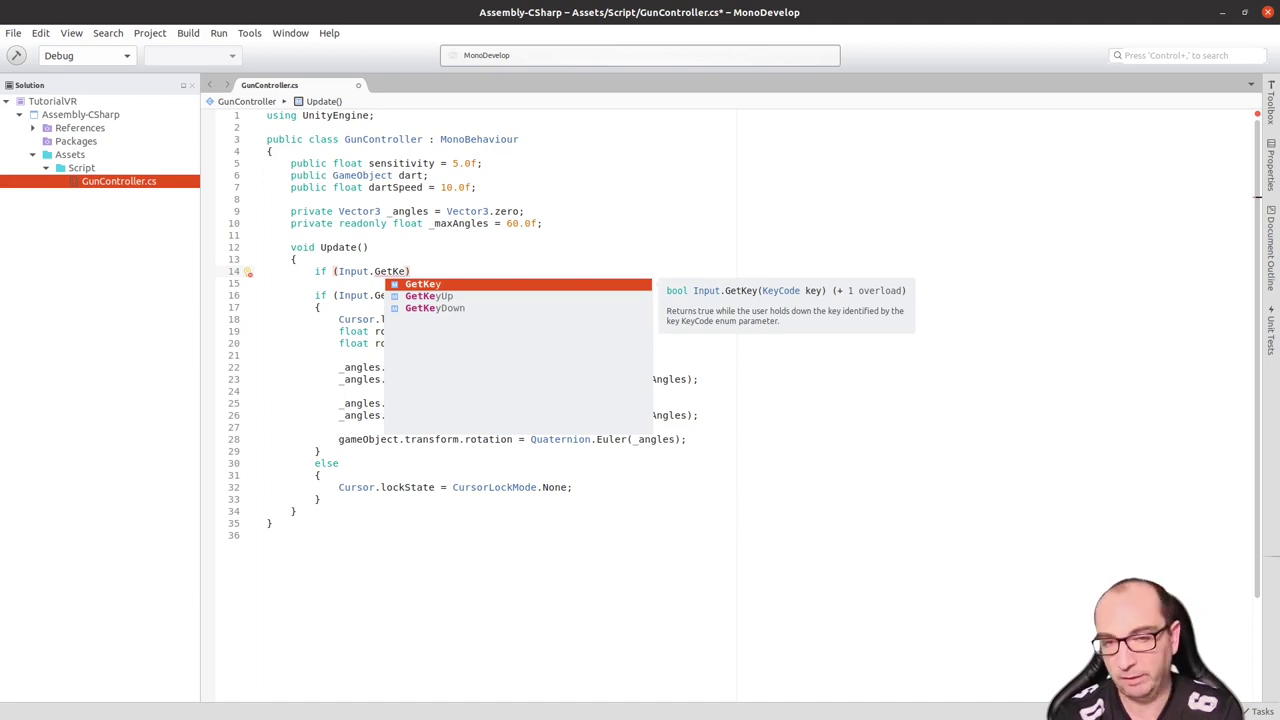
pyautogui.press('Down')
pyautogui.press('Down')
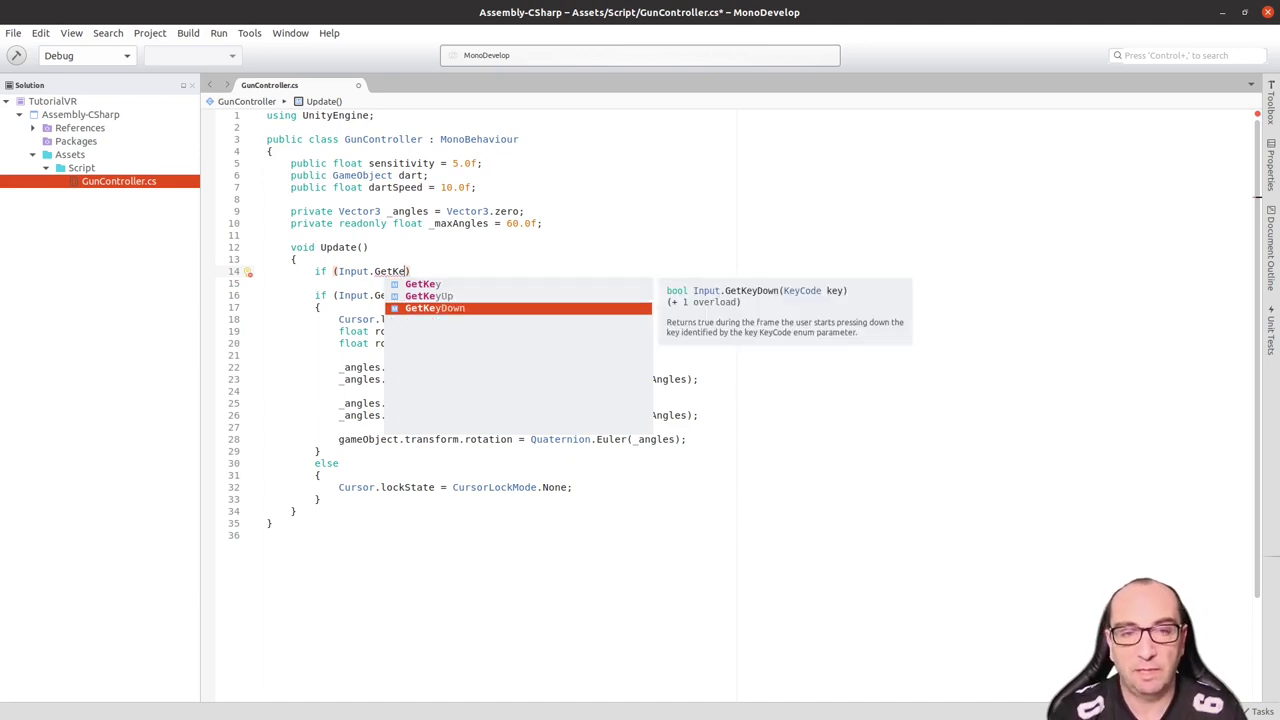
pyautogui.press('Return')
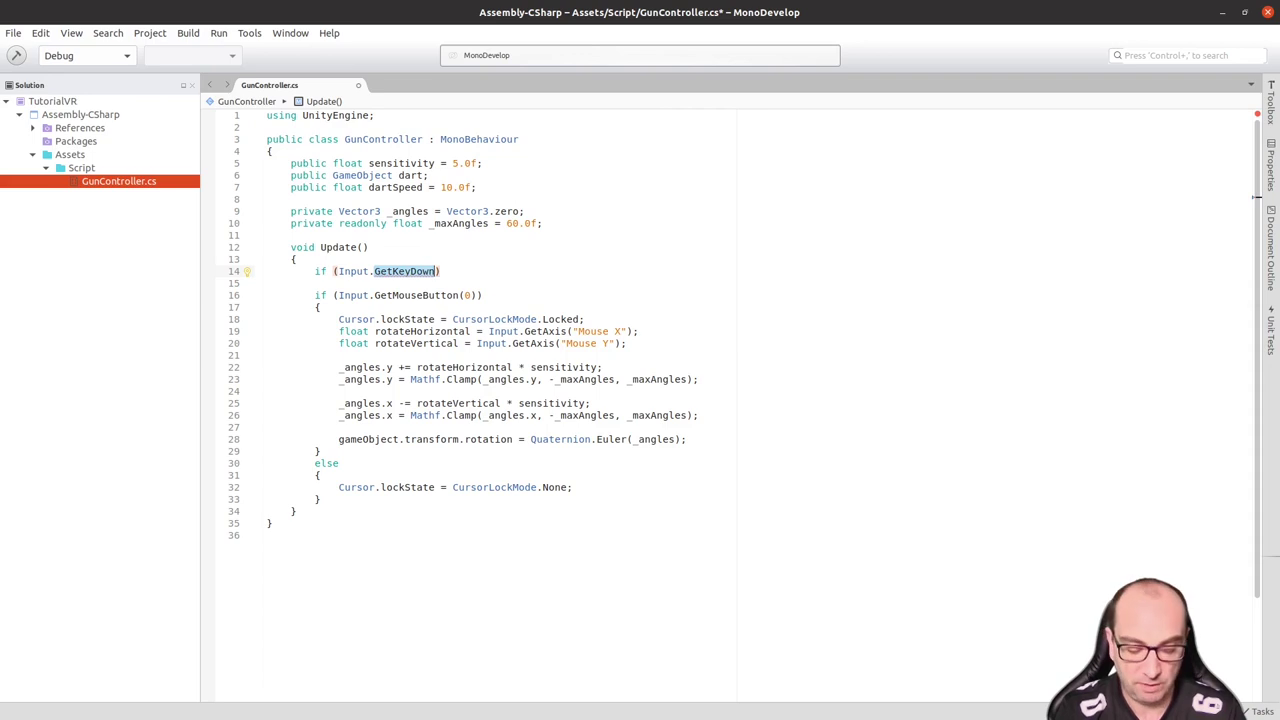
# Step: Complete the key check as Input.GetKeyDown(KeyCode.Space) followed by a | operator
pyautogui.write('(')
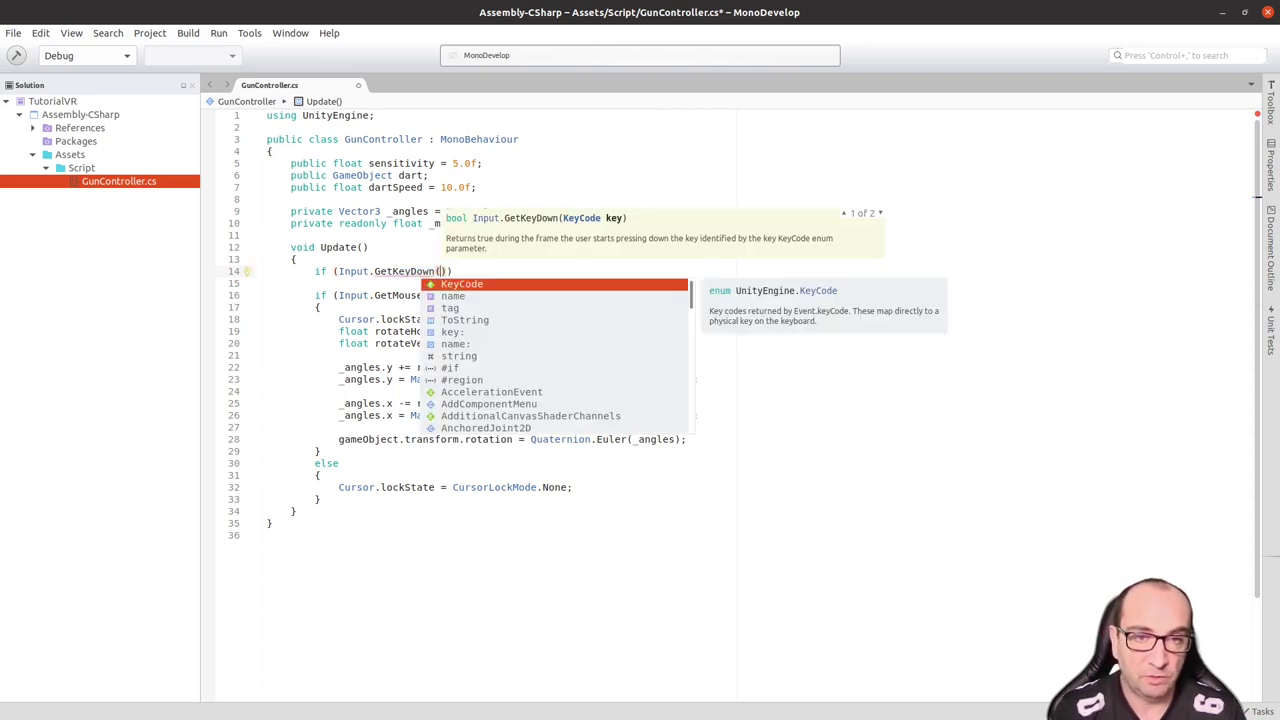
pyautogui.press('Return')
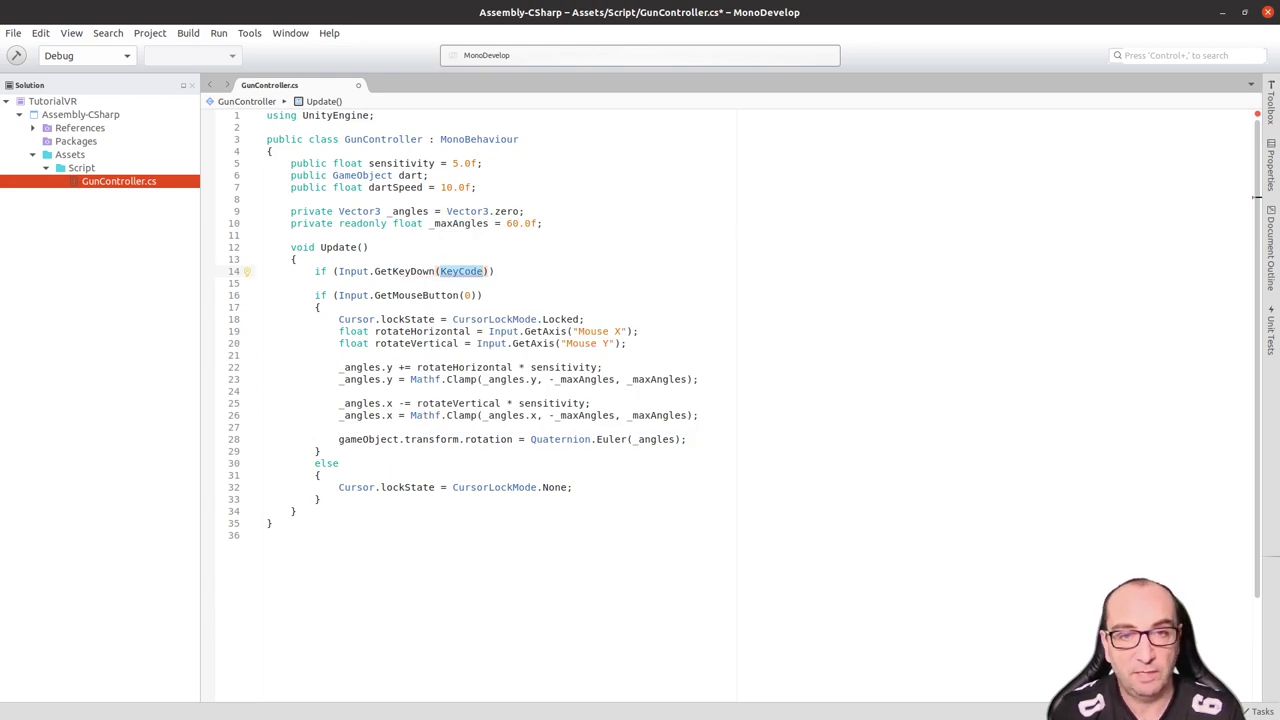
pyautogui.write('.sp')
pyautogui.press('Return')
pyautogui.write(')')
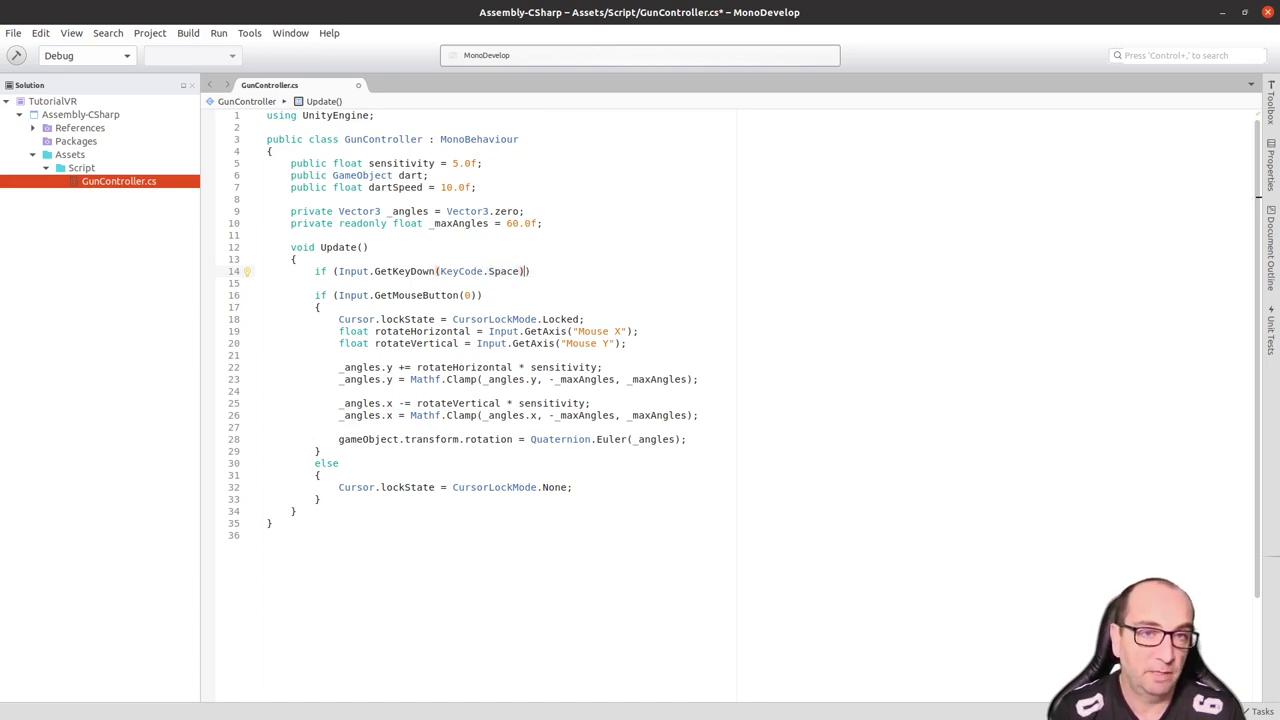
pyautogui.write(' |')
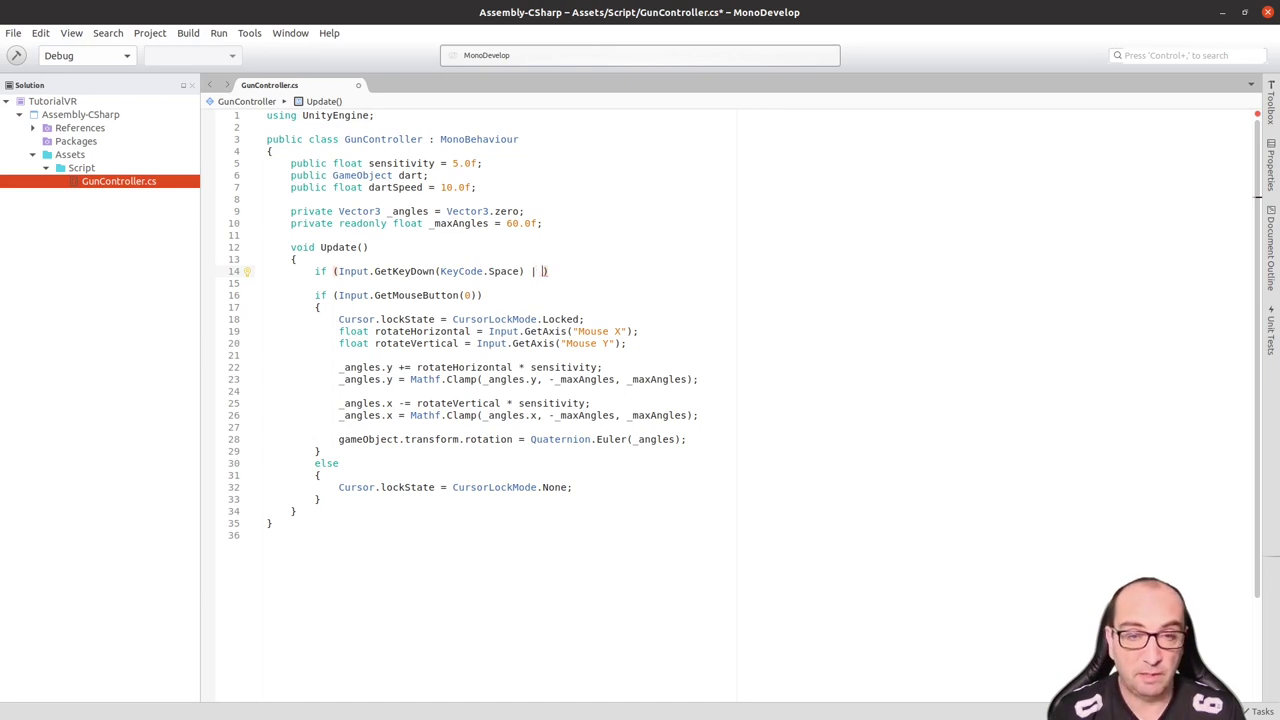
# Step: Copy the mouse check from line 16 into the condition and change it to Input.GetMouseButton(1)
pyautogui.write('In')
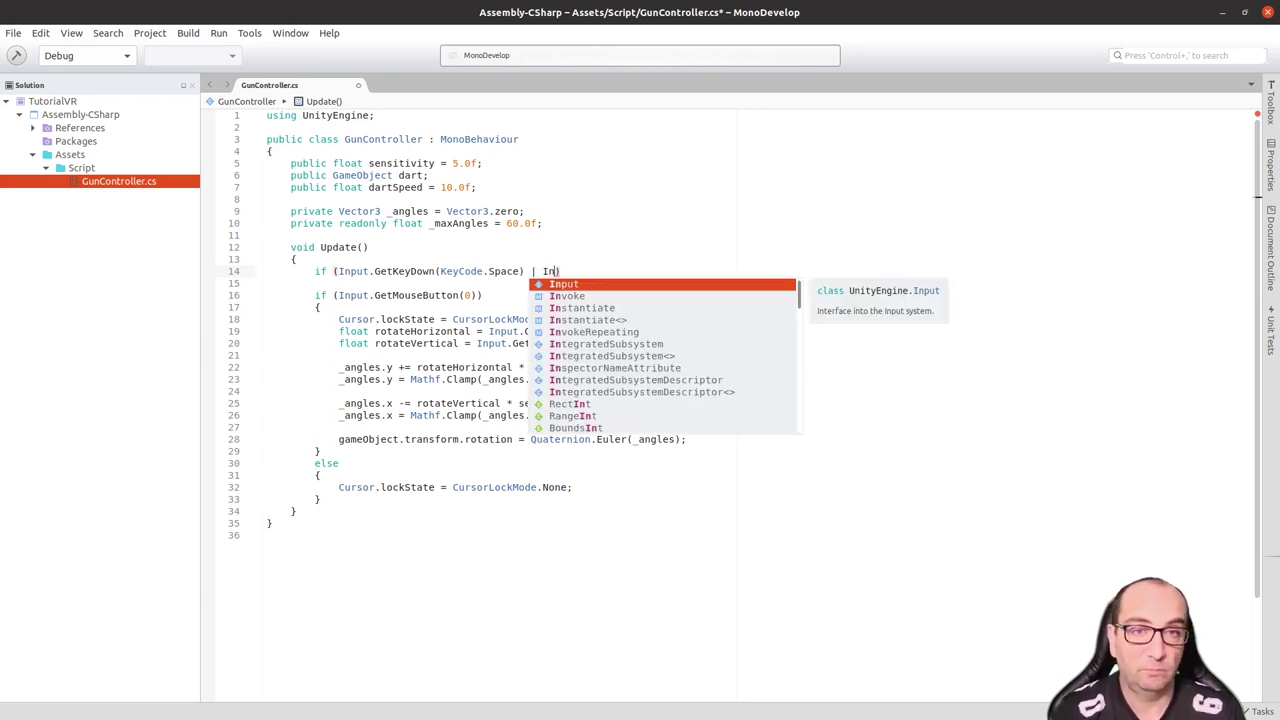
pyautogui.press('Escape')
pyautogui.press('Down')
pyautogui.press('Down')
pyautogui.press('Left')
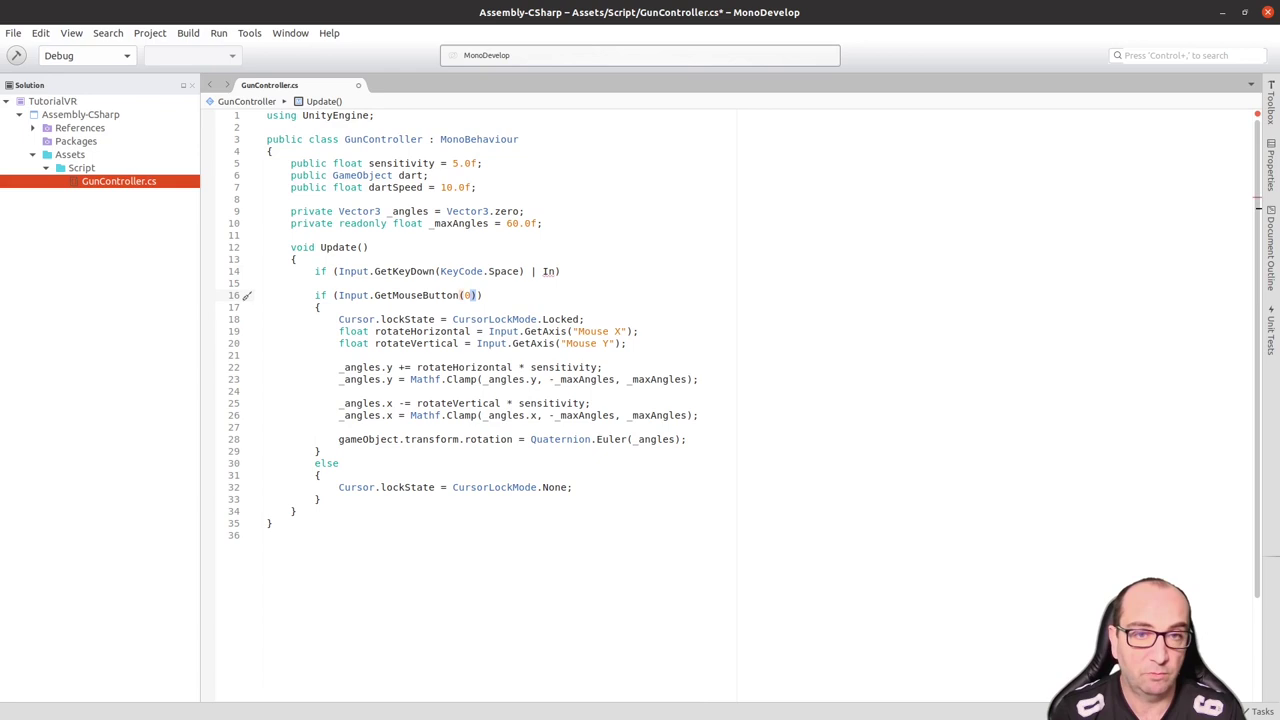
pyautogui.hotkey('ctrl', 'shift', 'Left')
pyautogui.hotkey('ctrl', 'shift', 'Left')
pyautogui.hotkey('ctrl', 'shift', 'Left')
pyautogui.hotkey('ctrl', 'shift', 'Left')
pyautogui.hotkey('ctrl', 'c')
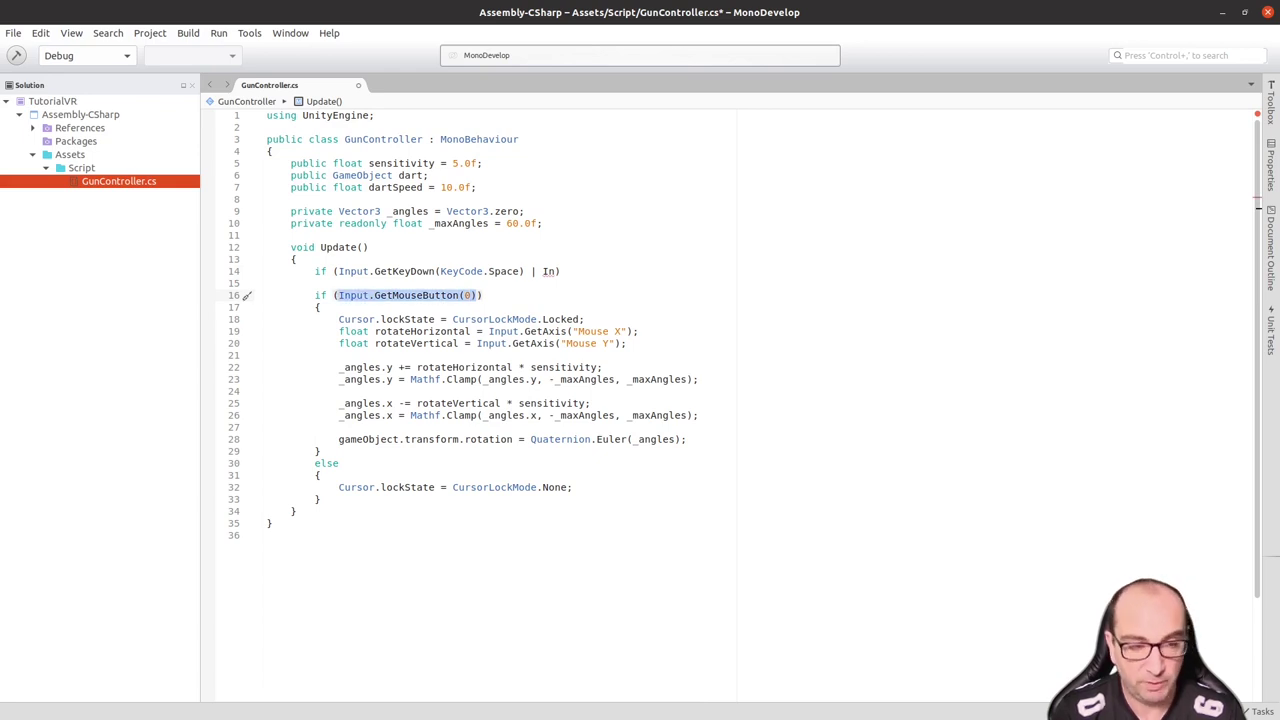
pyautogui.press('Up')
pyautogui.press('Up')
pyautogui.press('End')
pyautogui.press('Left')
pyautogui.hotkey('ctrl', 'shift', 'Left')
pyautogui.hotkey('ctrl', 'v')
pyautogui.press('Left')
pyautogui.press('BackSpace')
pyautogui.write('1')
pyautogui.write(')')
pyautogui.write(' {')
# Step: Add a { FireDart(); } block under the condition and open a blank line below Update
pyautogui.press('Return')
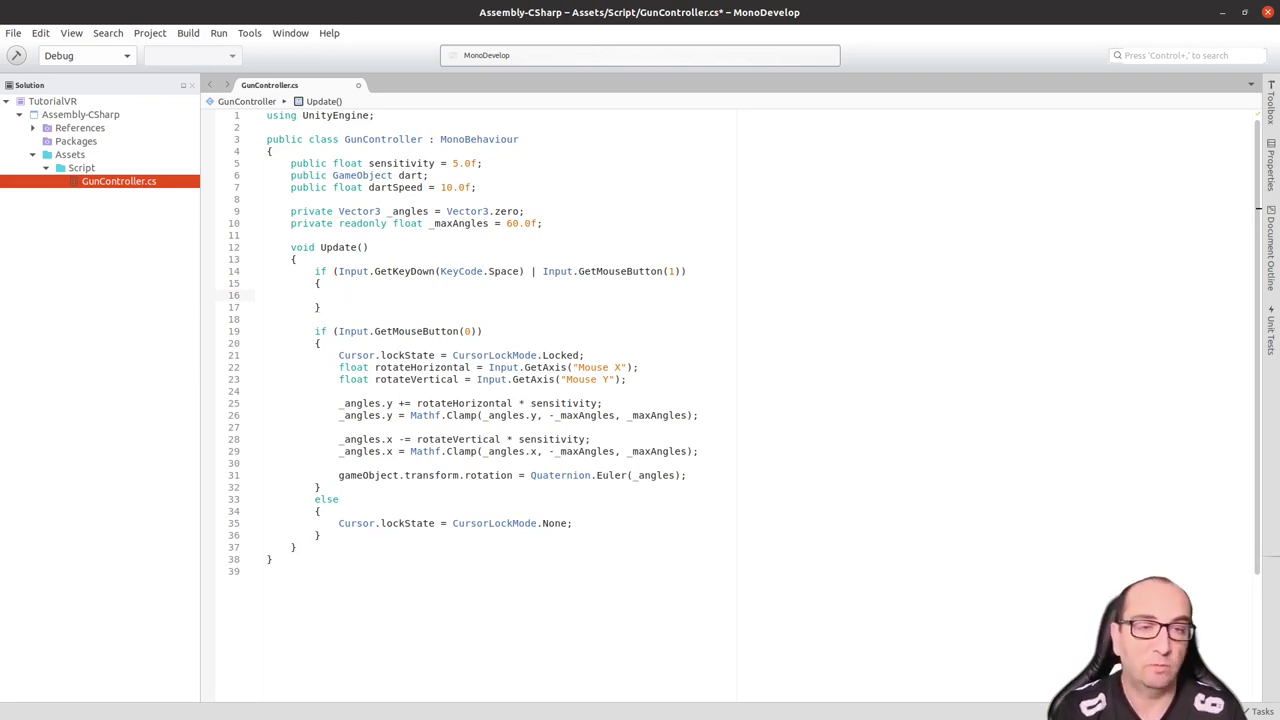
pyautogui.write('FireDart')
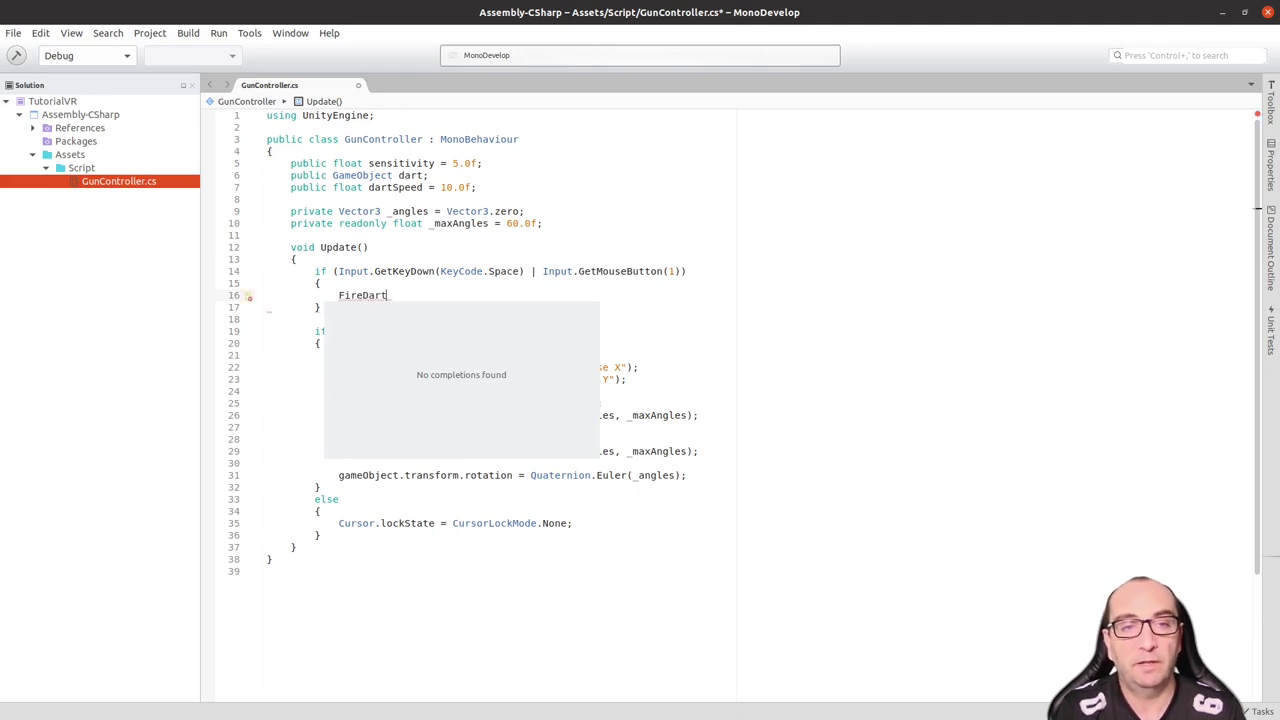
pyautogui.write('();')
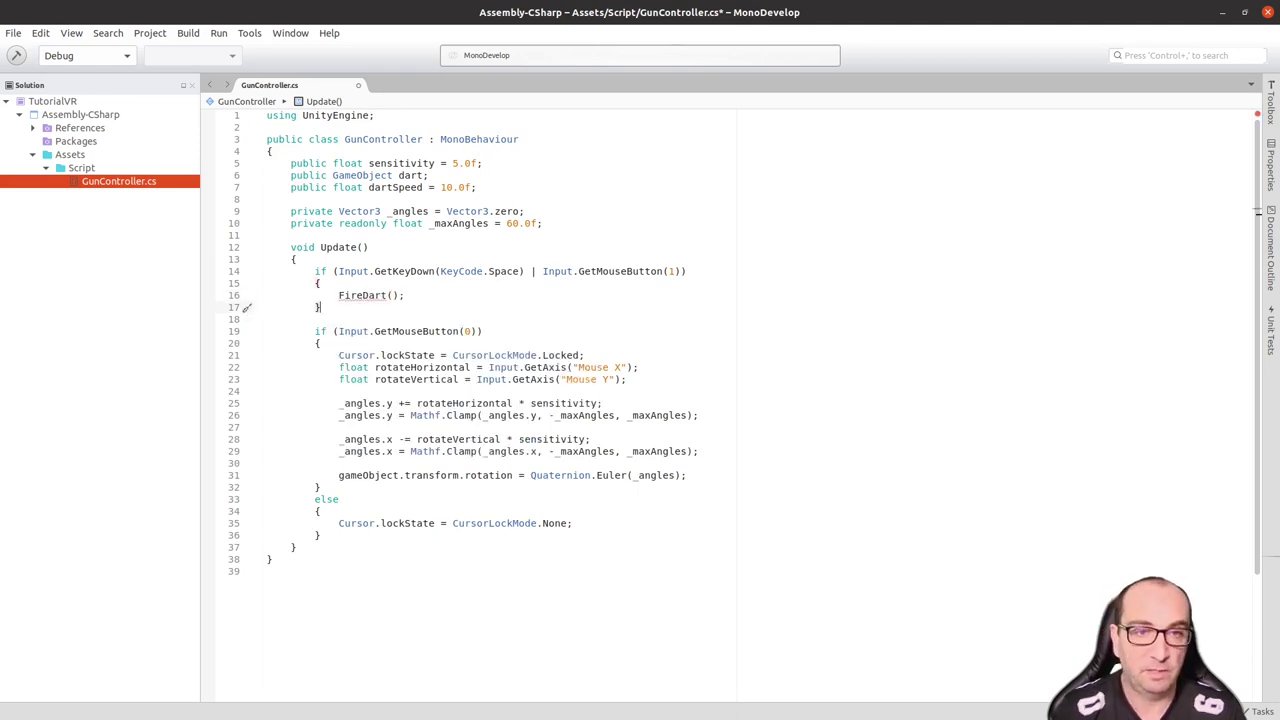
pyautogui.click(338, 463)
pyautogui.press('Down')
pyautogui.press('Down')
pyautogui.press('Down')
pyautogui.press('Down')
pyautogui.press('Down')
pyautogui.press('Down')
pyautogui.press('Down')
pyautogui.press('Return')
pyautogui.press('Return')
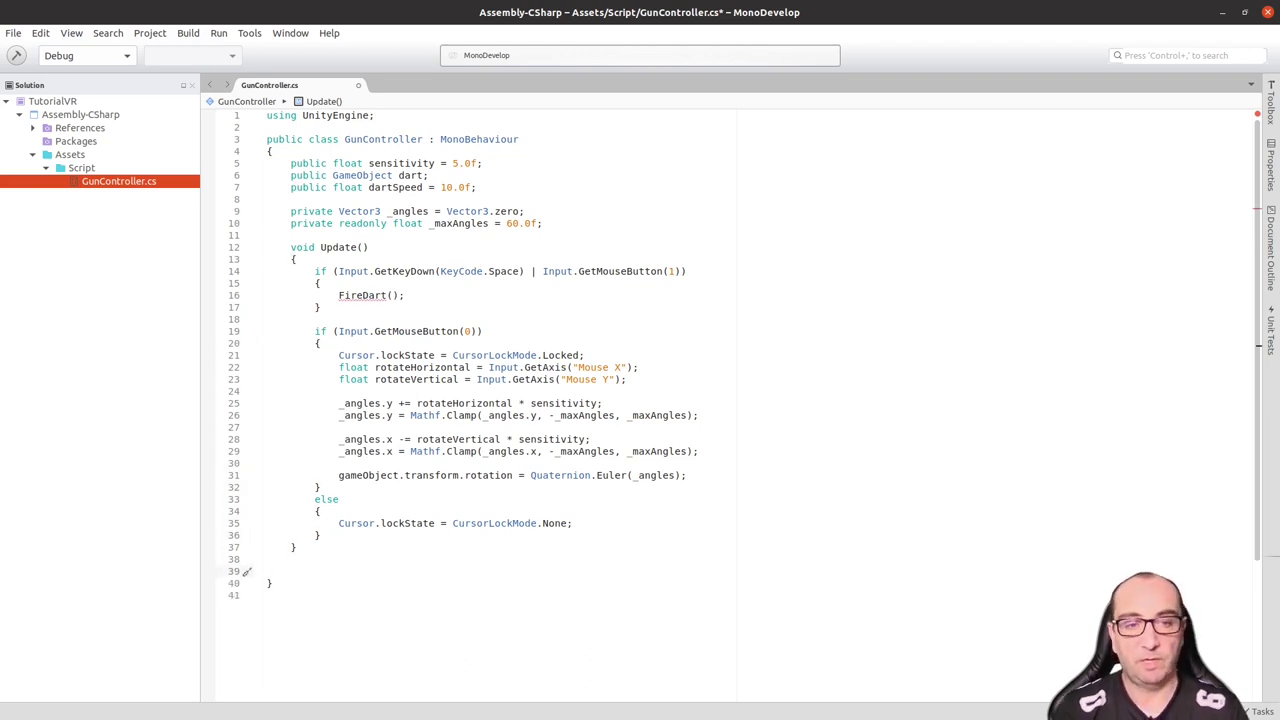
# Step: Declare an empty private void FireDart() method below Update
pyautogui.write('pr')
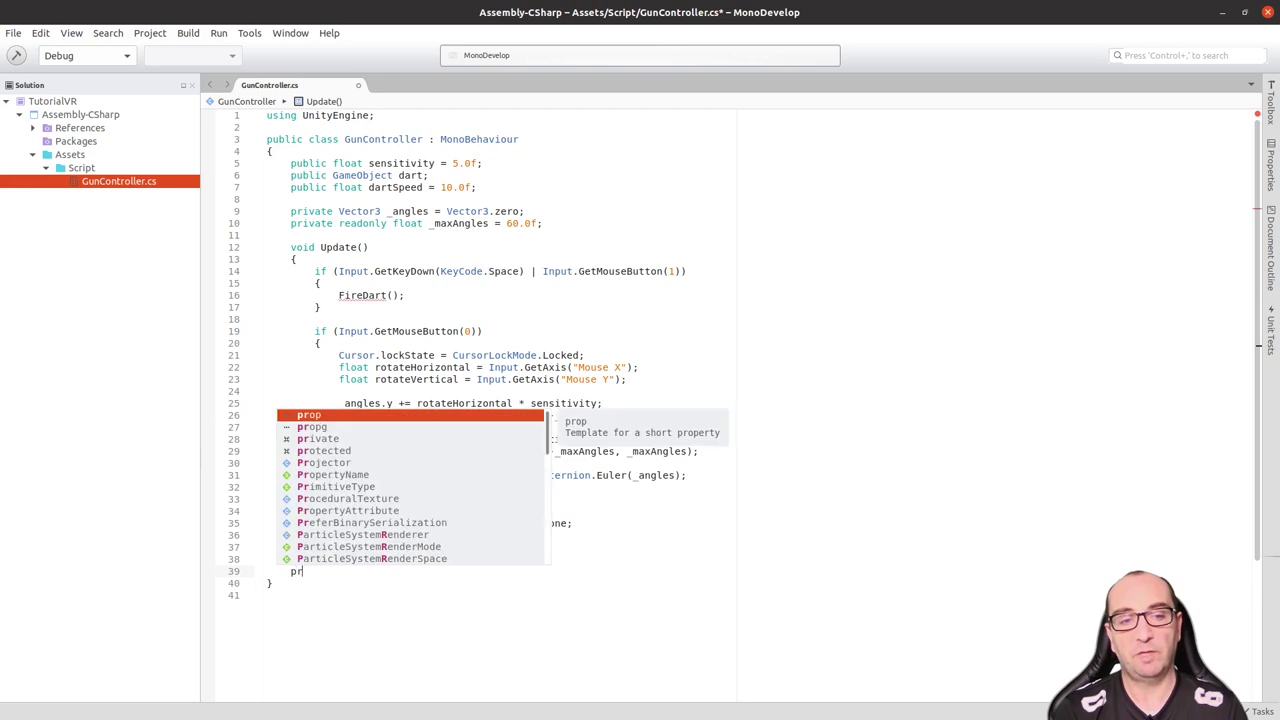
pyautogui.write('iva')
pyautogui.press('Return')
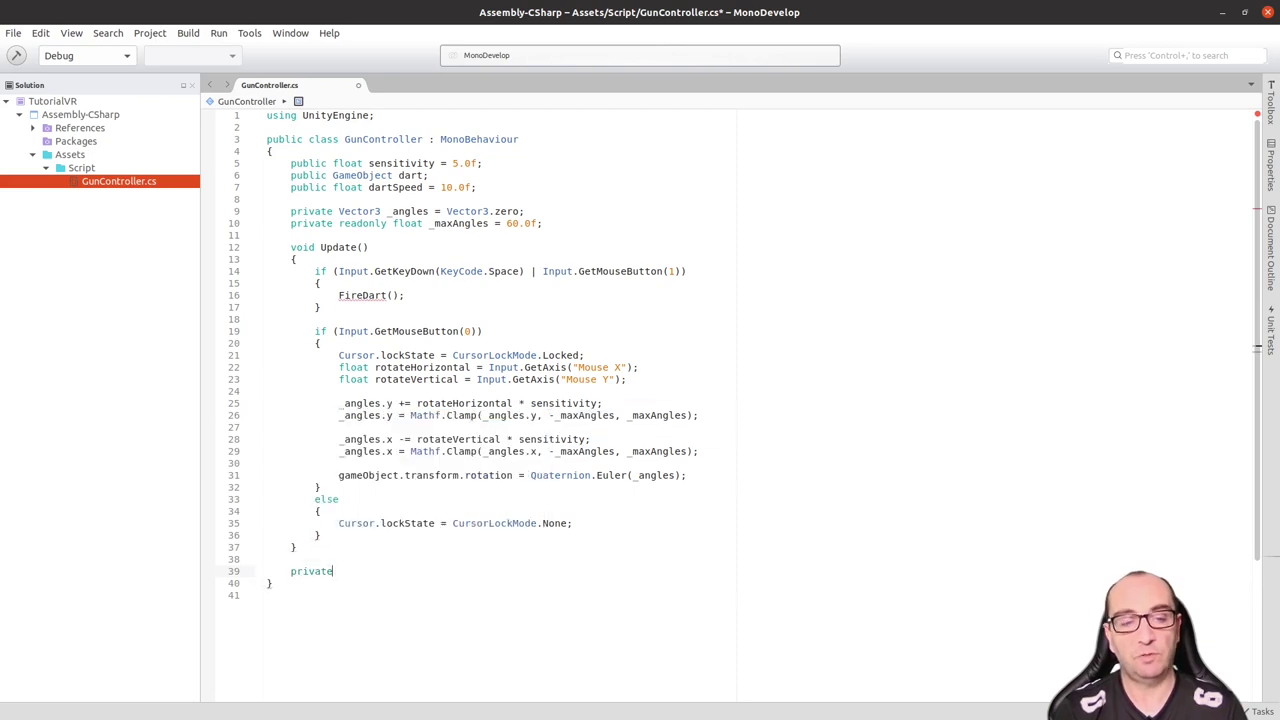
pyautogui.write(' v')
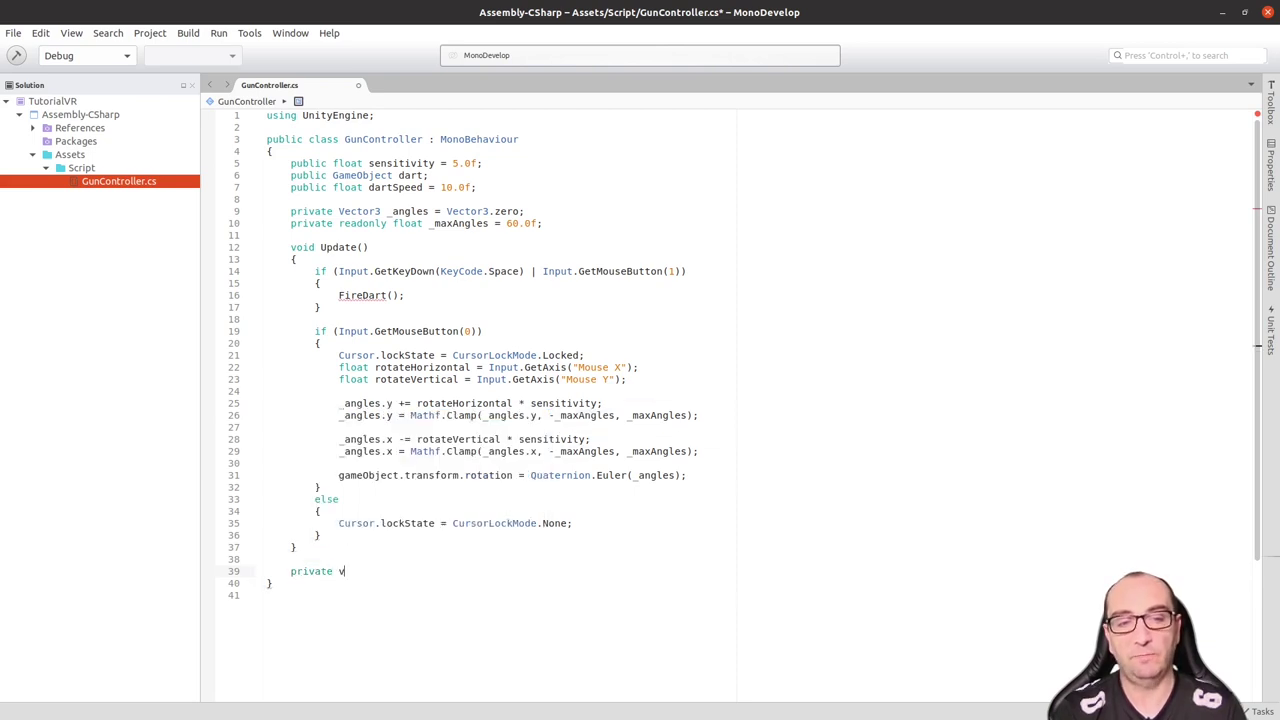
pyautogui.write('oid')
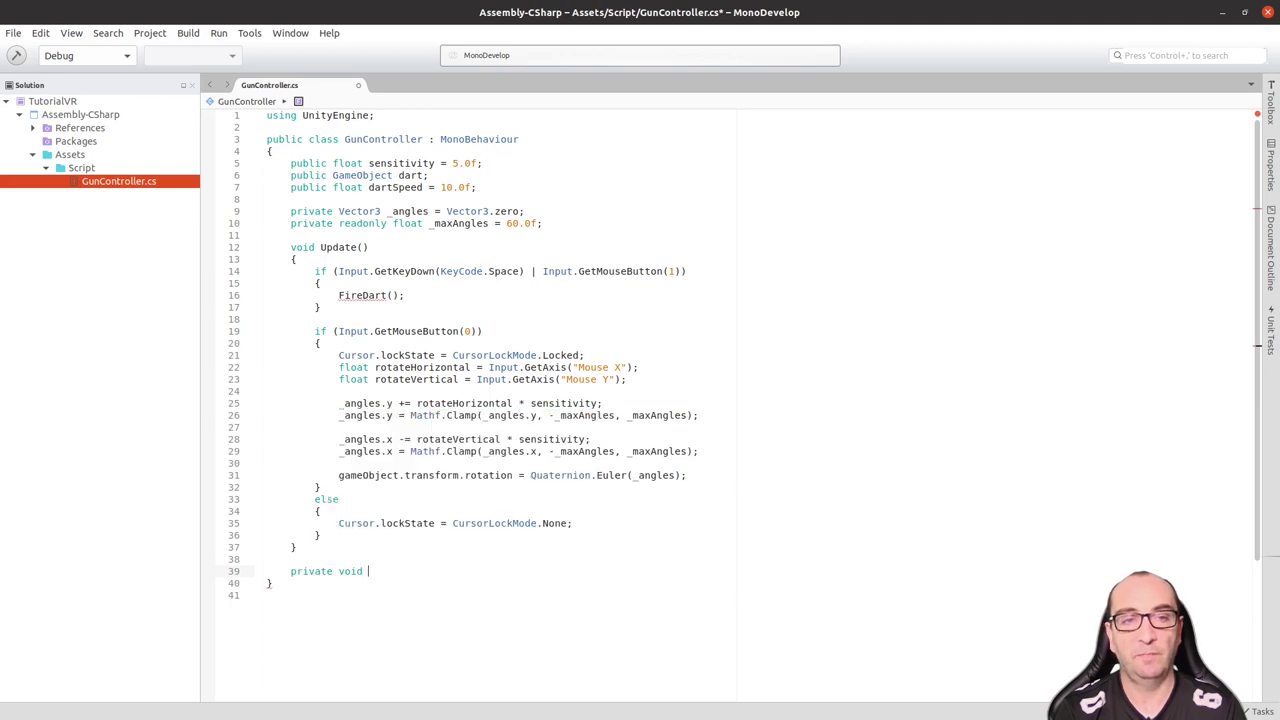
pyautogui.write(' FireDart () {')
pyautogui.press('Return')
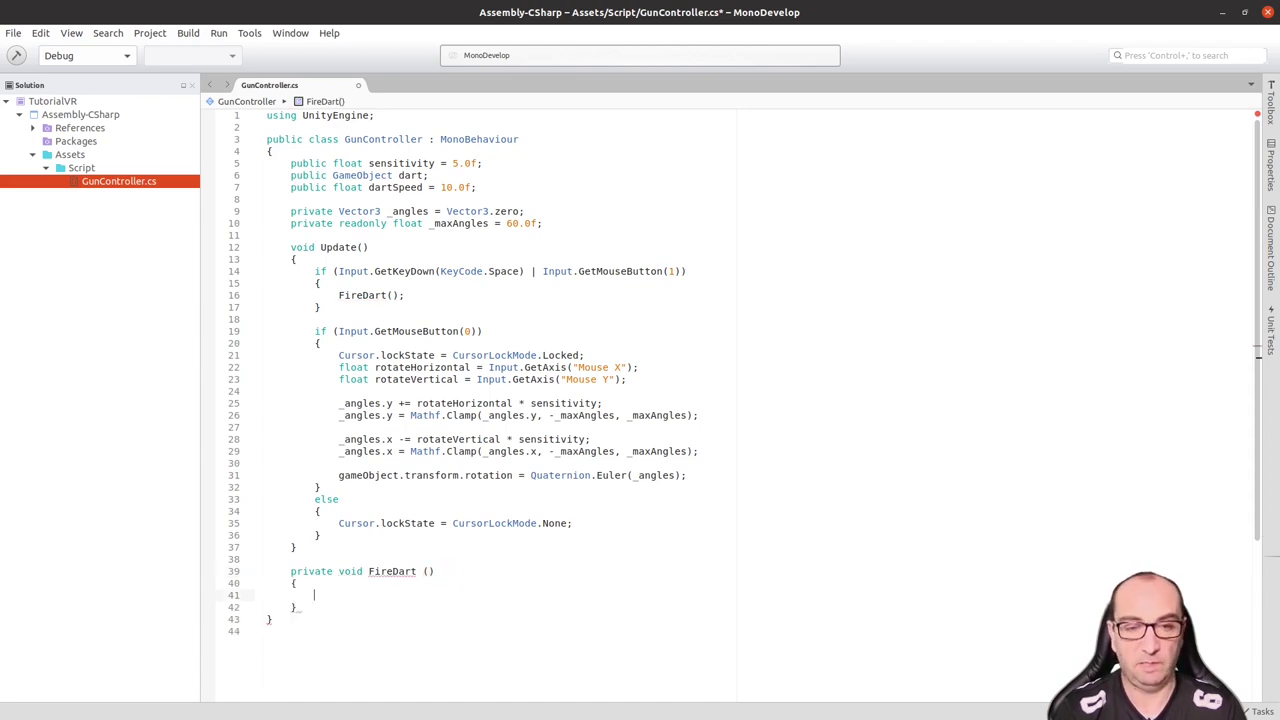
# Step: Inside FireDart, write GameObject newDart = Instantiate(dart); and start a new line
pyautogui.scroll(-6, 425, 366)
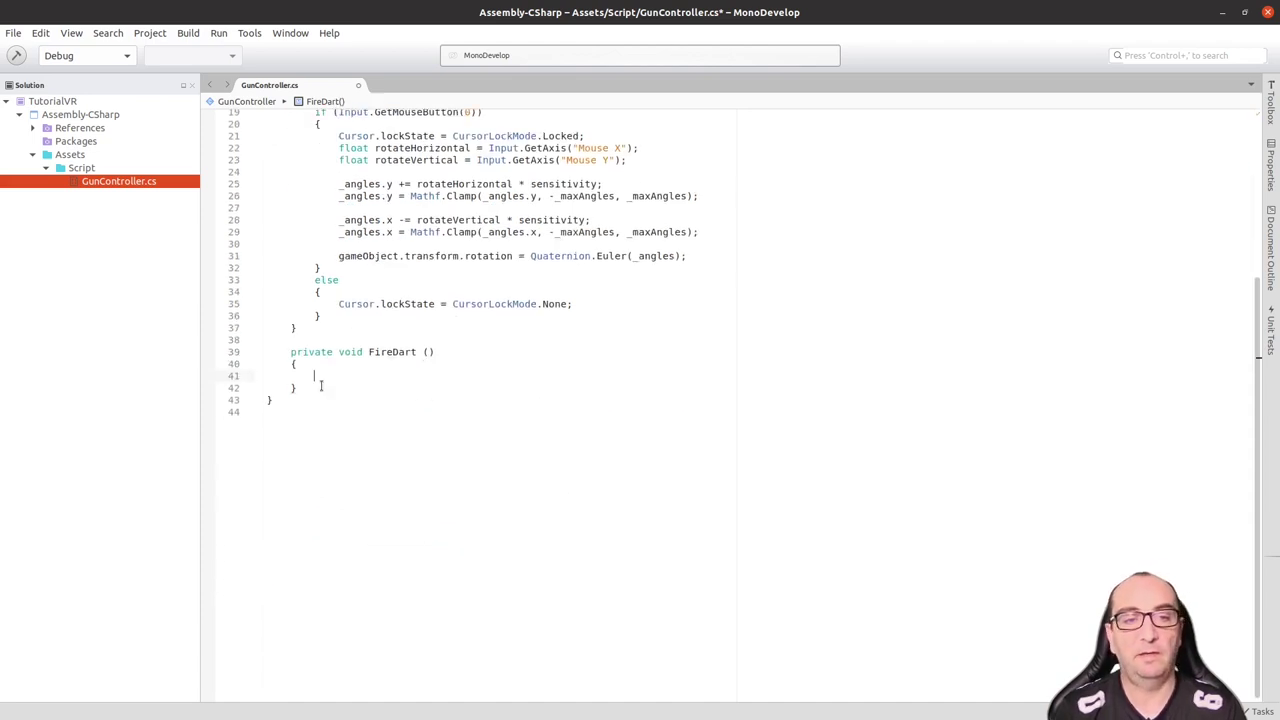
pyautogui.moveTo(369, 348)
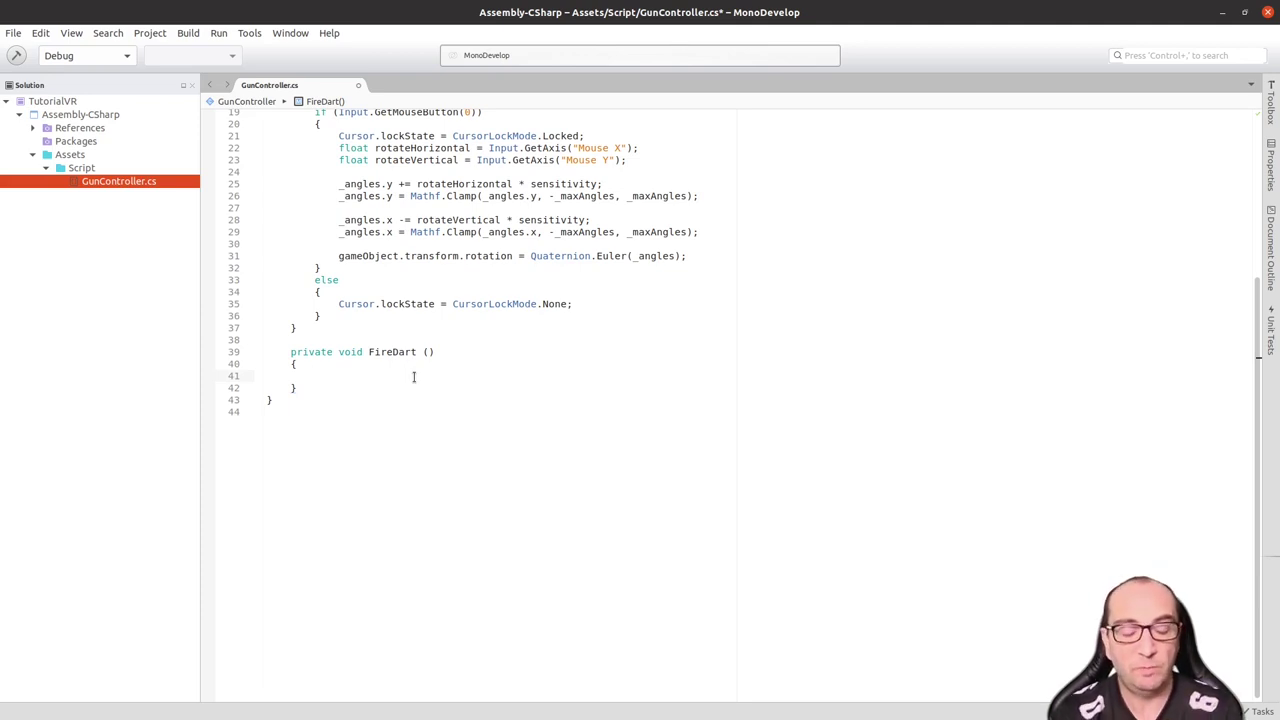
pyautogui.write('gam')
pyautogui.press('Return')
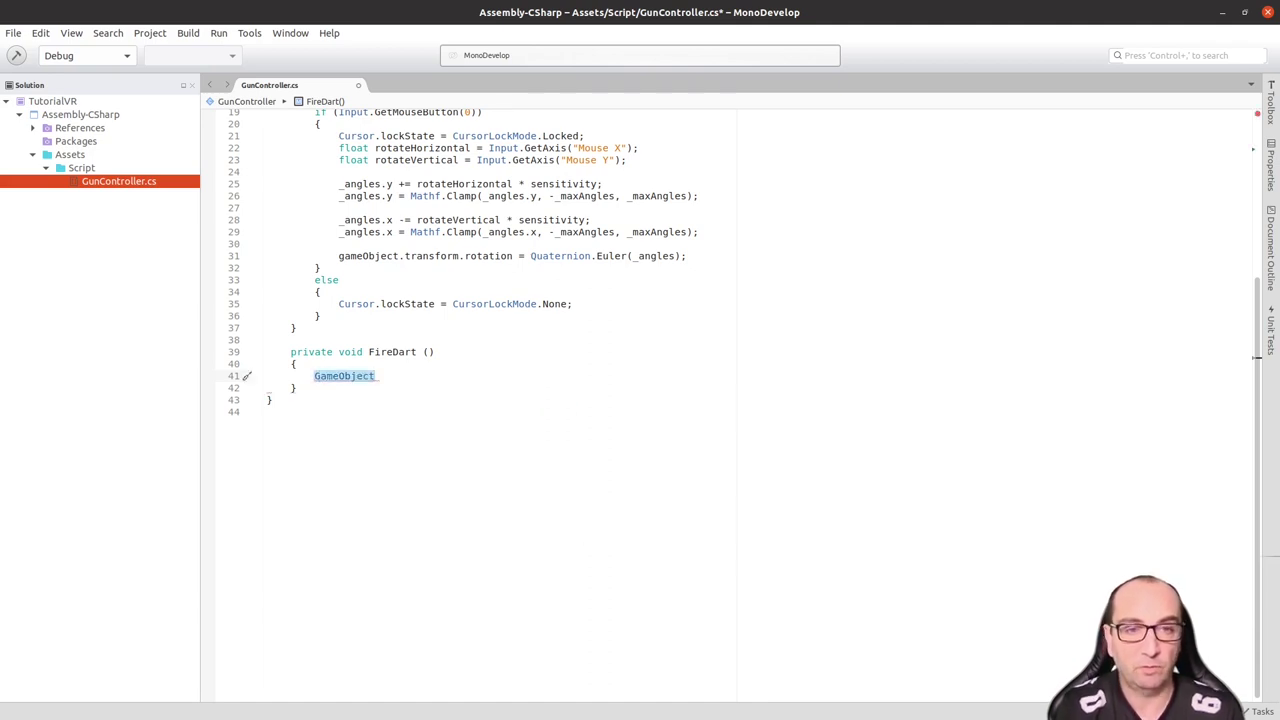
pyautogui.write('newDart')
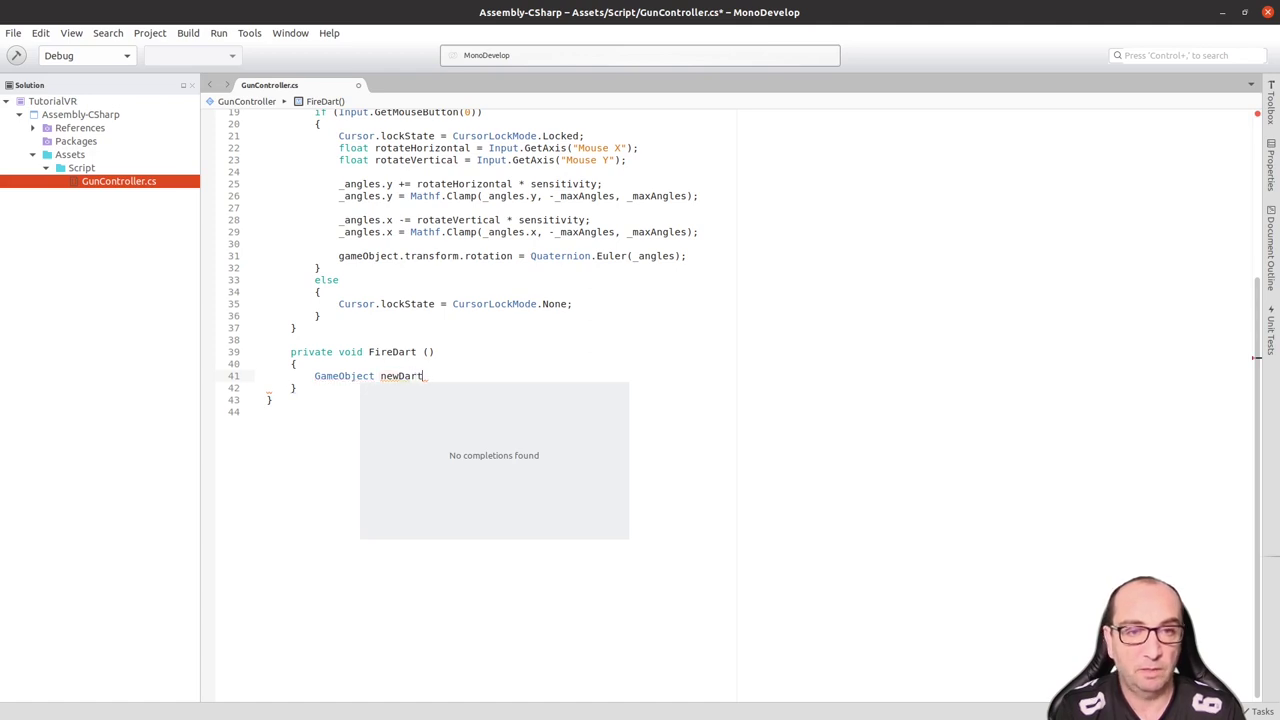
pyautogui.write(' =')
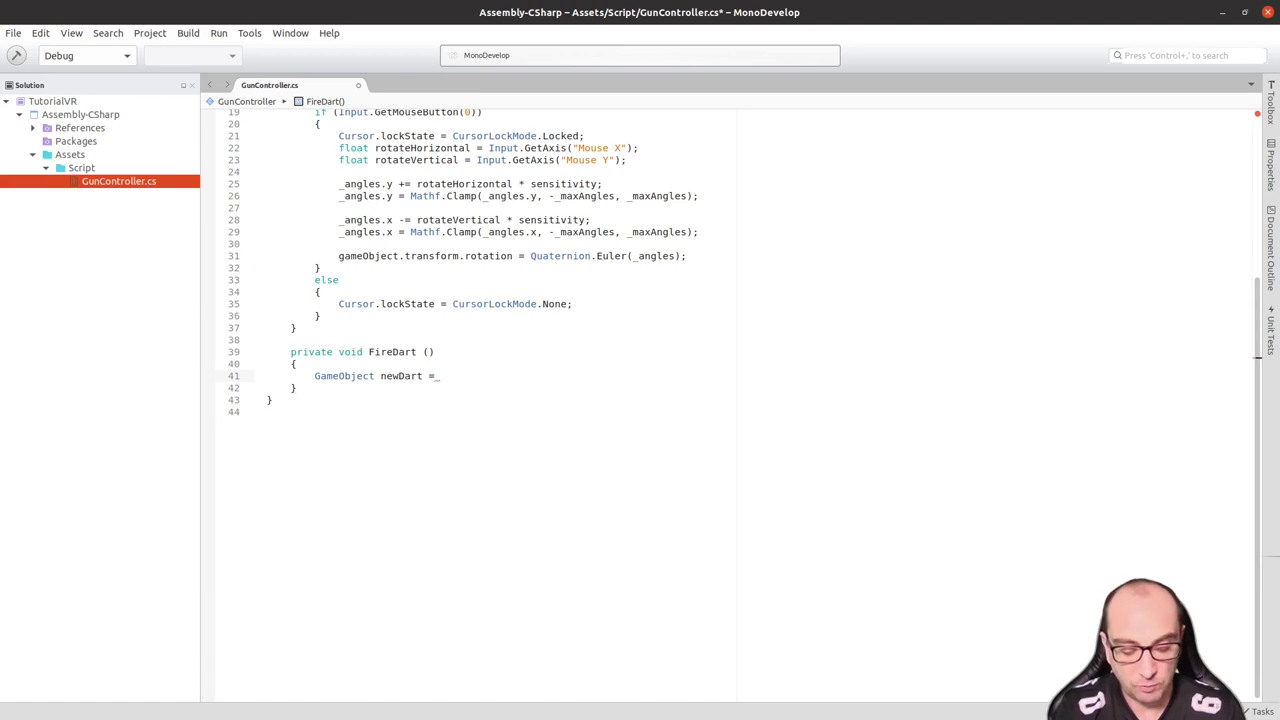
pyautogui.write(' Ins')
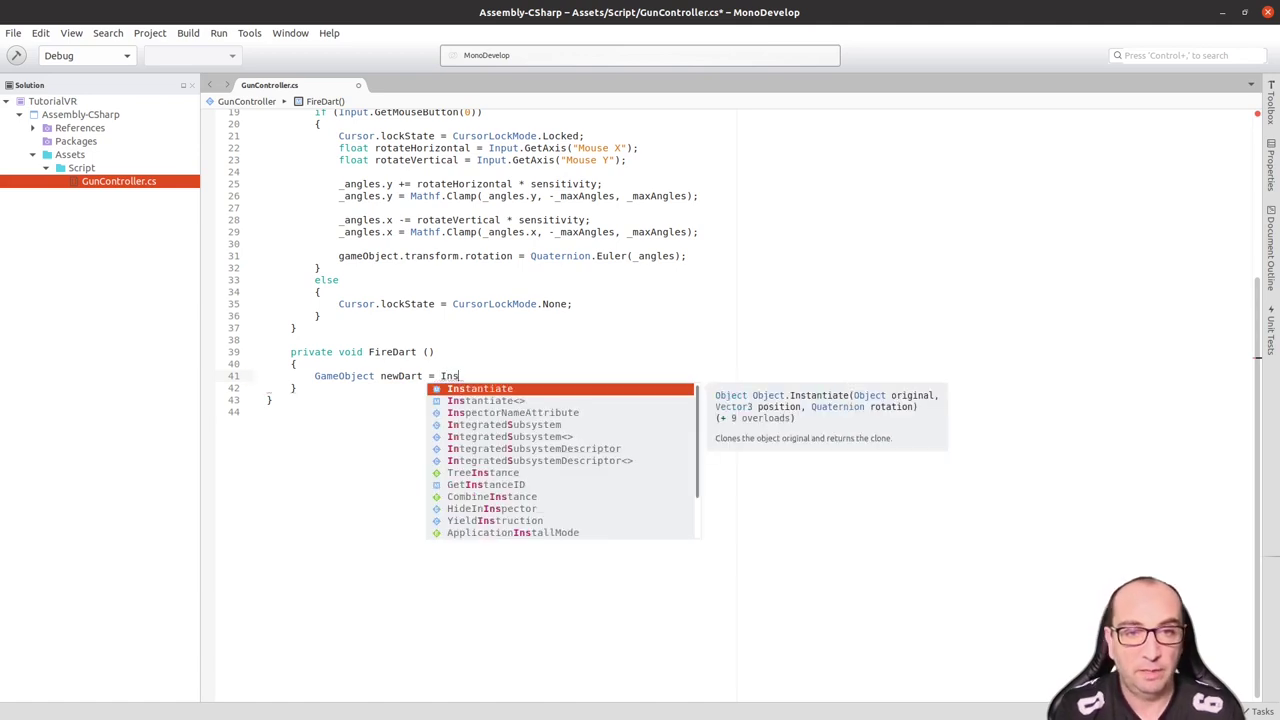
pyautogui.press('Return')
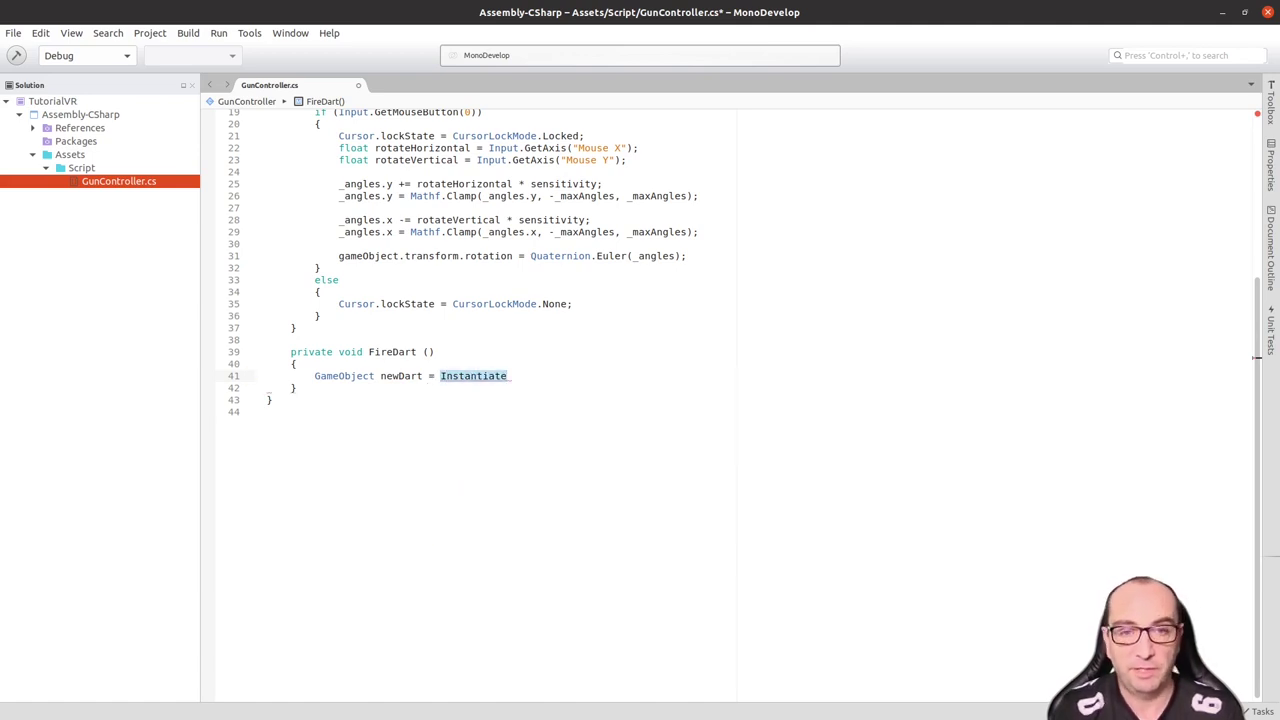
pyautogui.write('.')
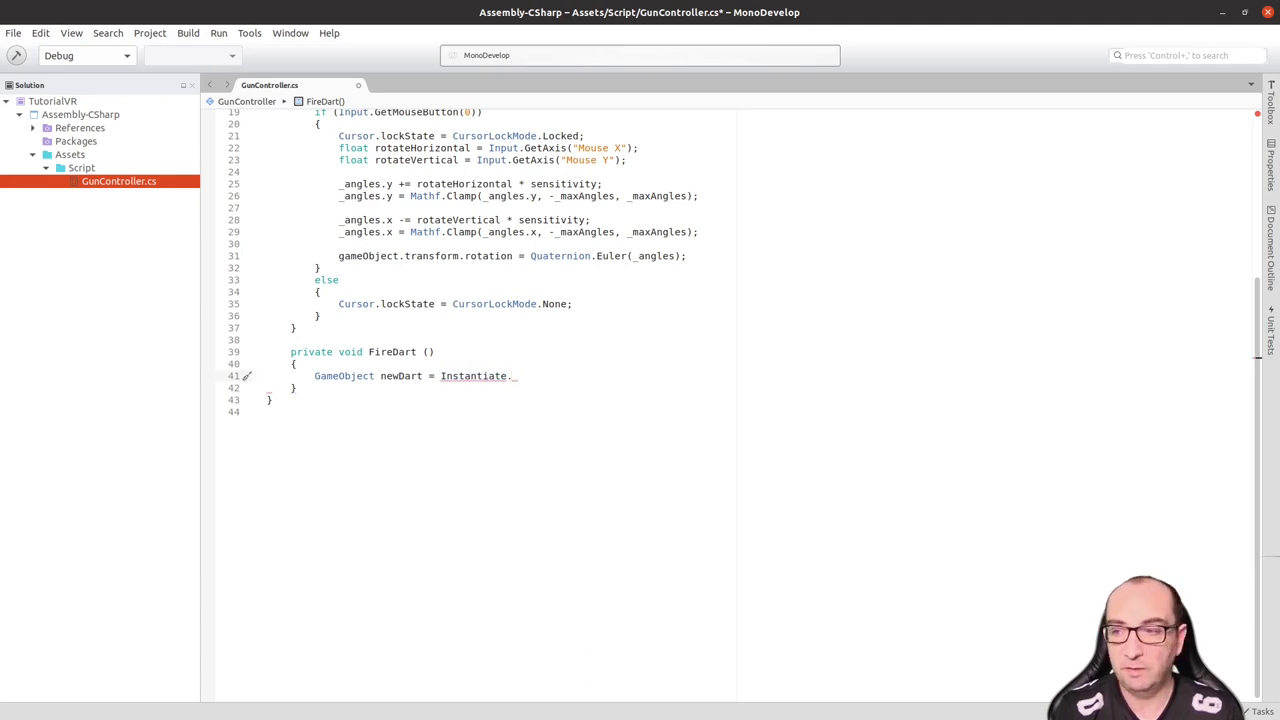
pyautogui.press('BackSpace')
pyautogui.write('(')
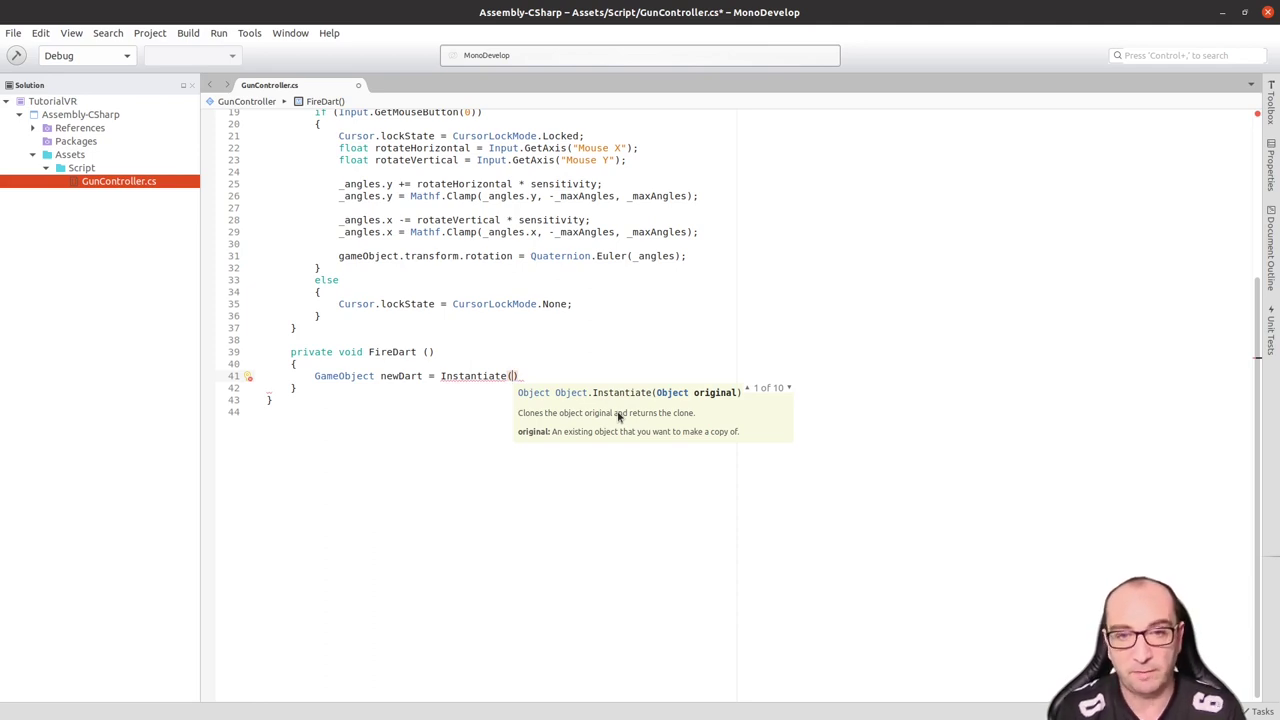
pyautogui.scroll(6, 674, 370)
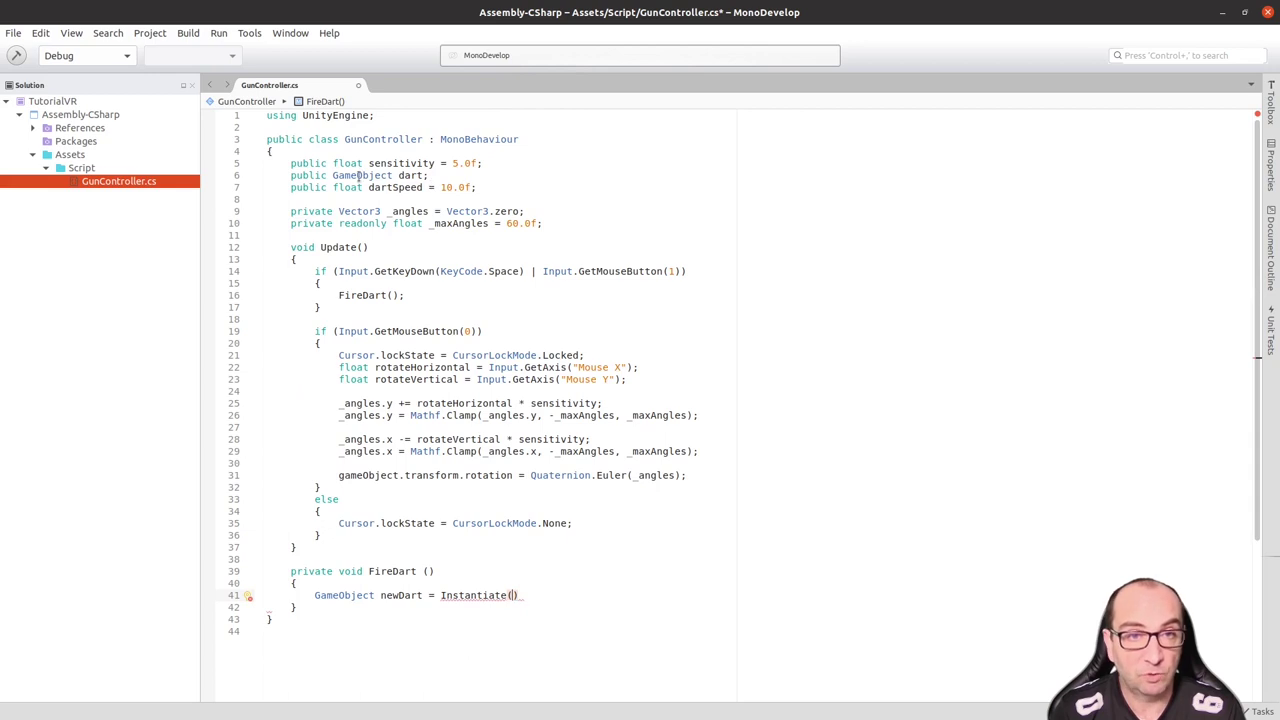
pyautogui.scroll(-6, 503, 471)
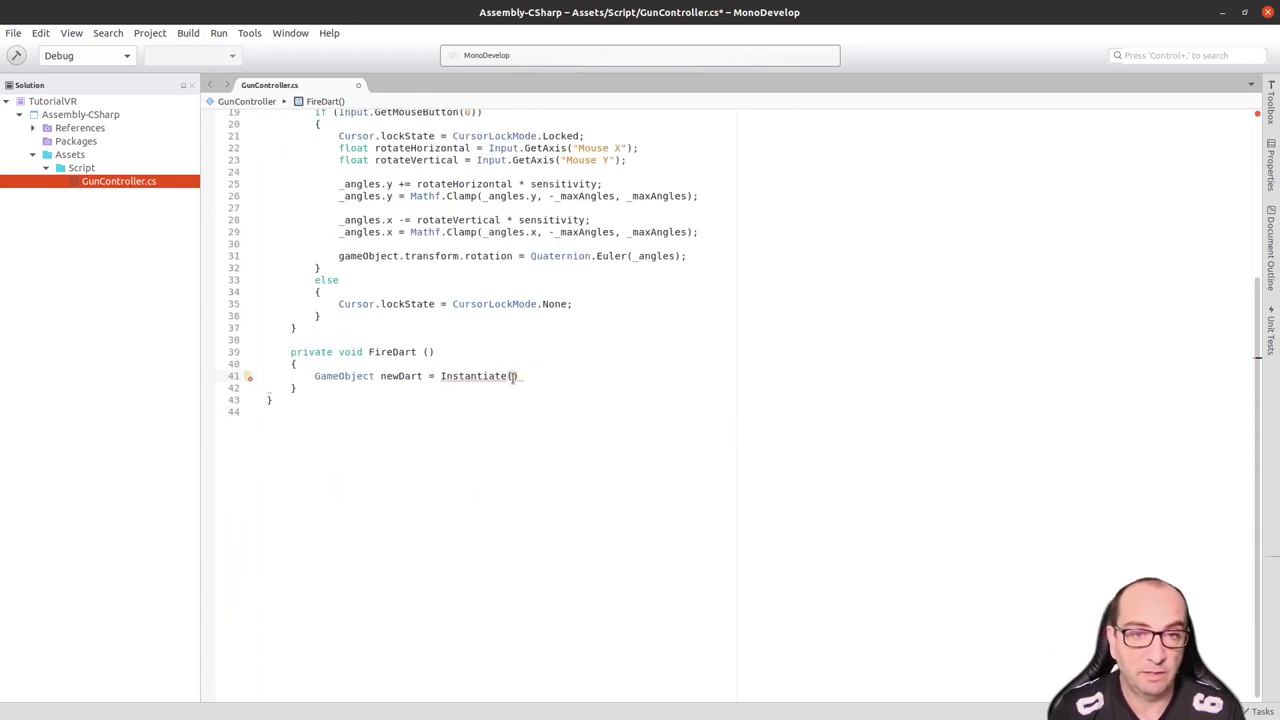
pyautogui.write('dart);')
pyautogui.press('Return')
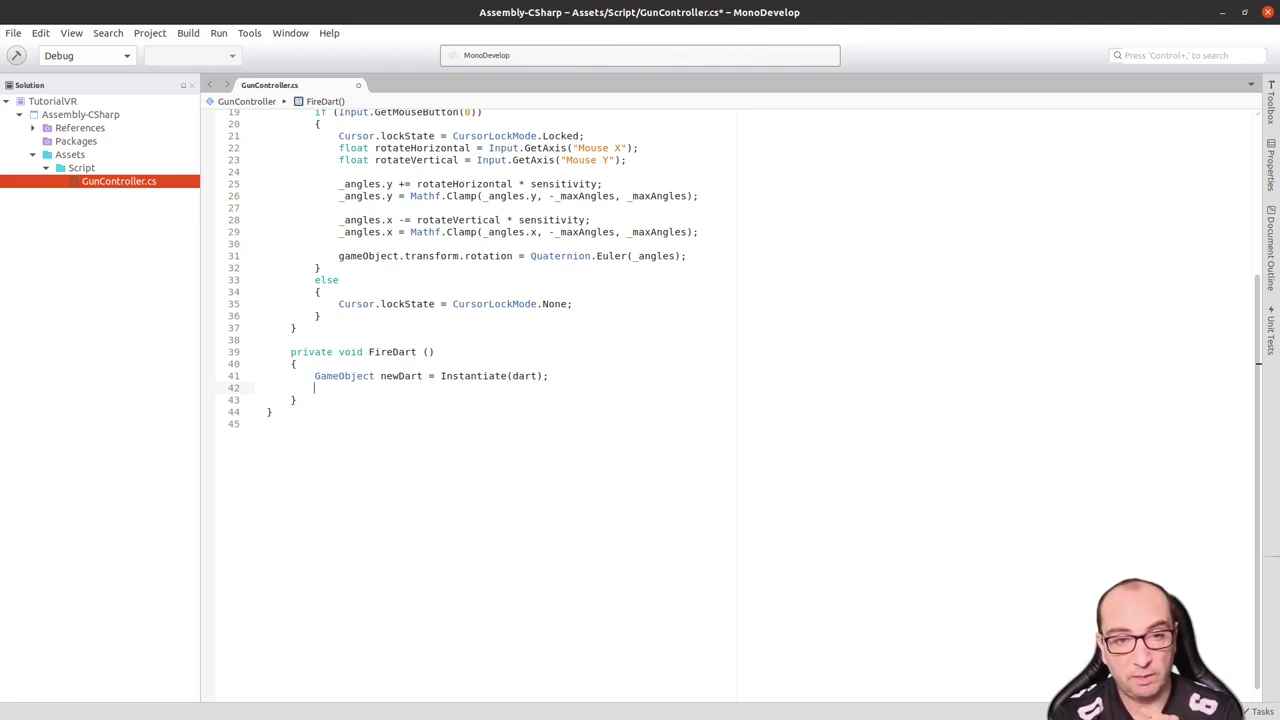
# Step: Add newDart.transform.position = transform.position; below the Instantiate line
pyautogui.write('newDart')
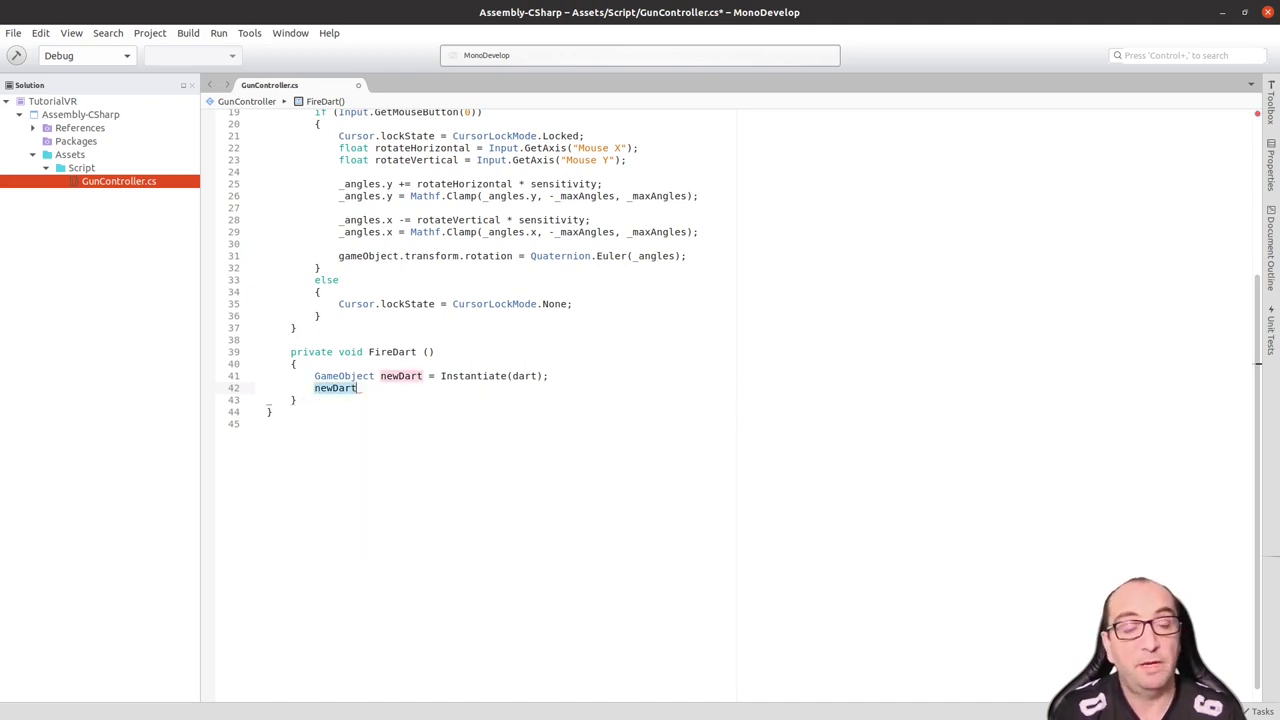
pyautogui.write('.transform')
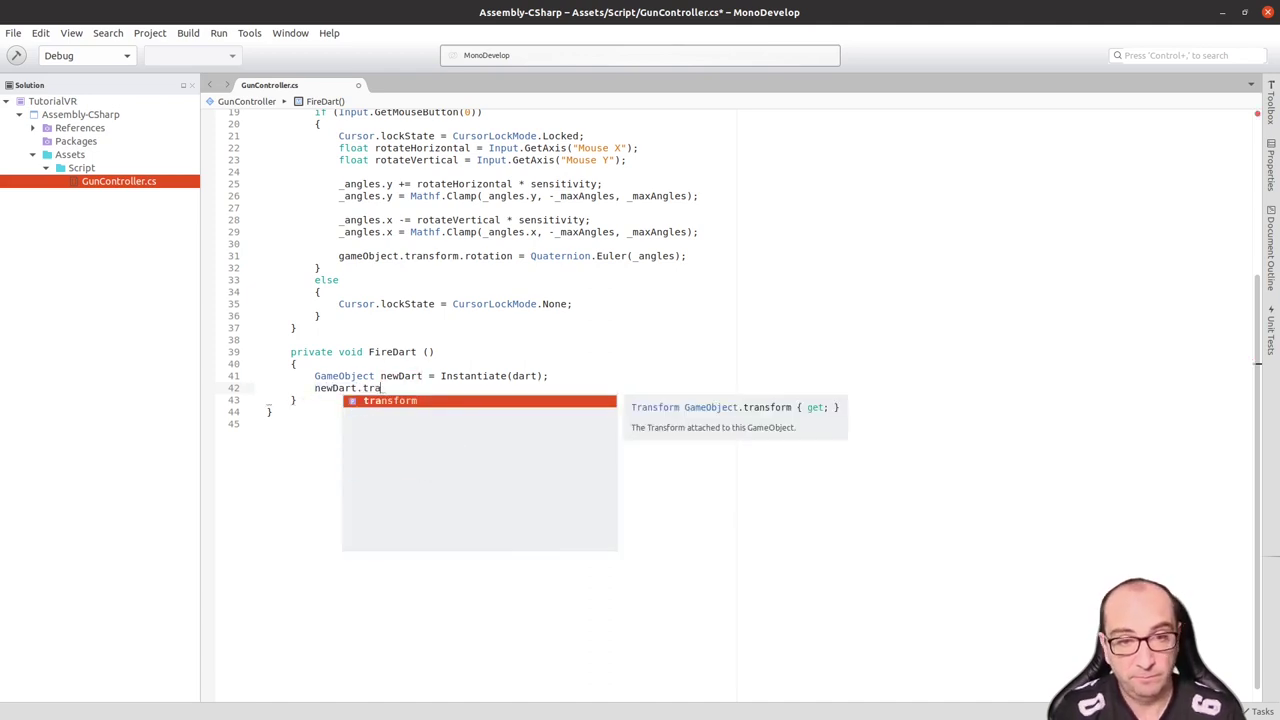
pyautogui.press('Return')
pyautogui.write('.po')
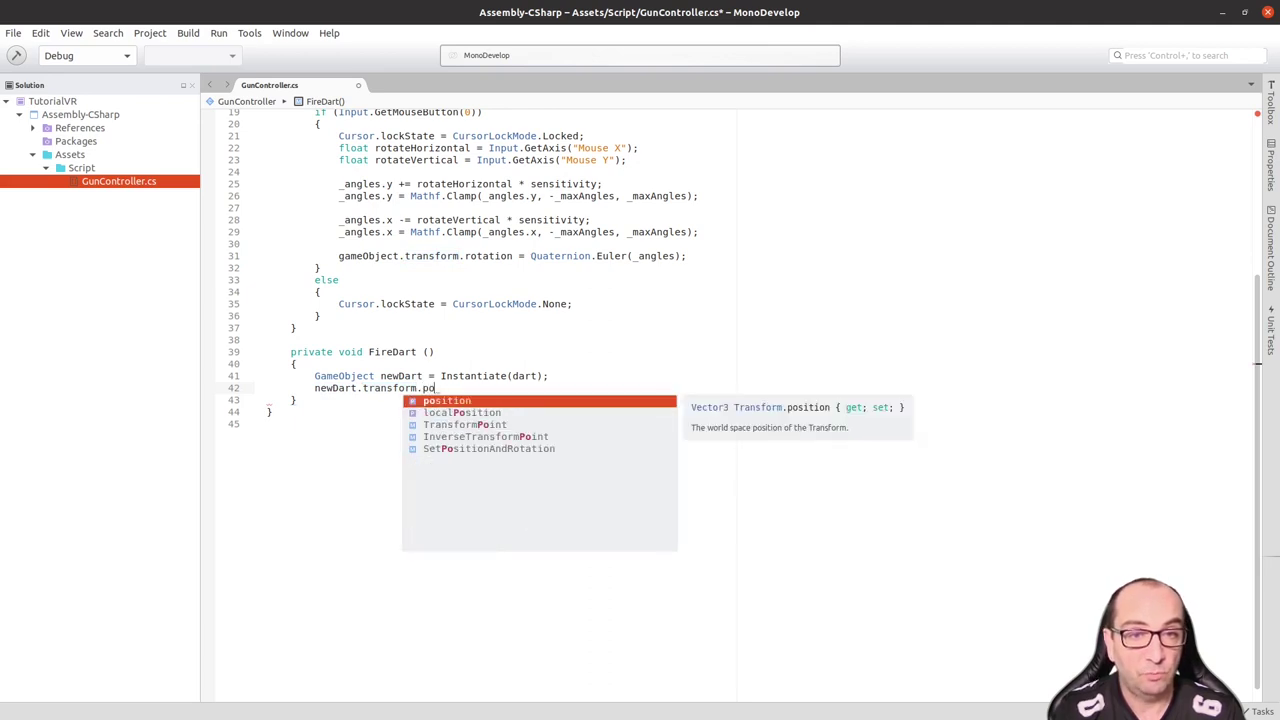
pyautogui.press('Return')
pyautogui.press('Escape')
pyautogui.write('=')
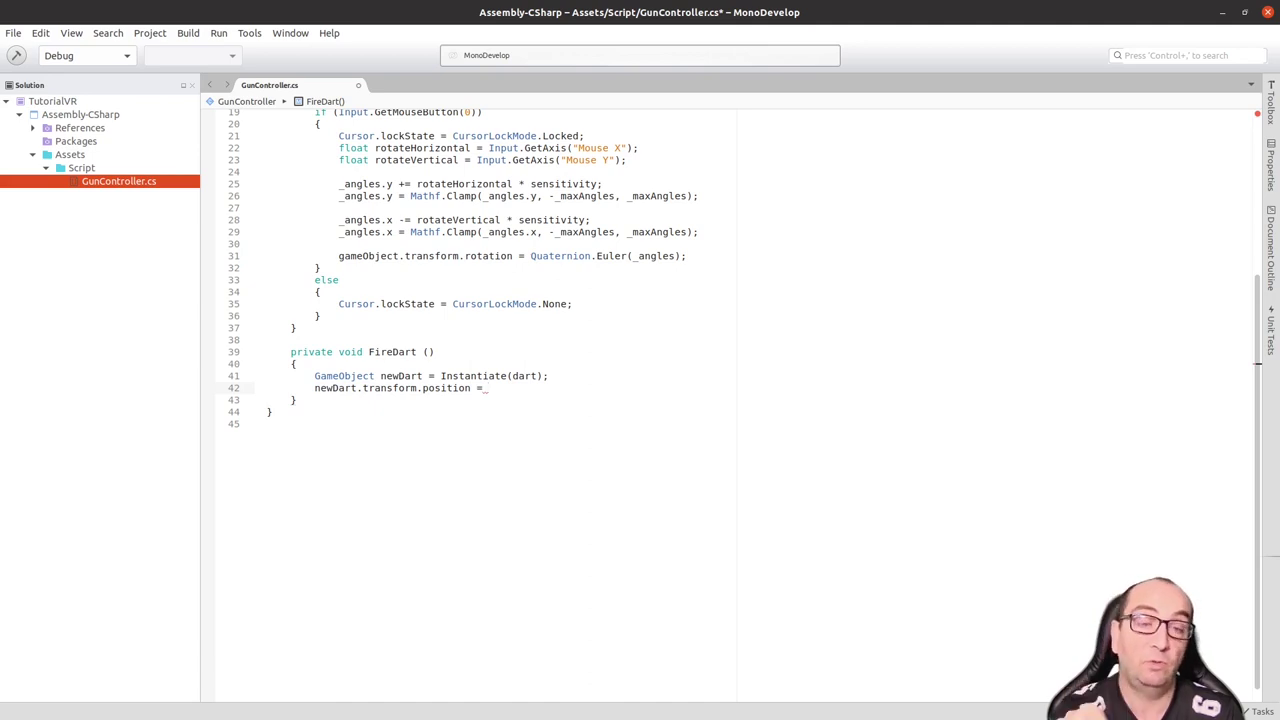
pyautogui.write('transform')
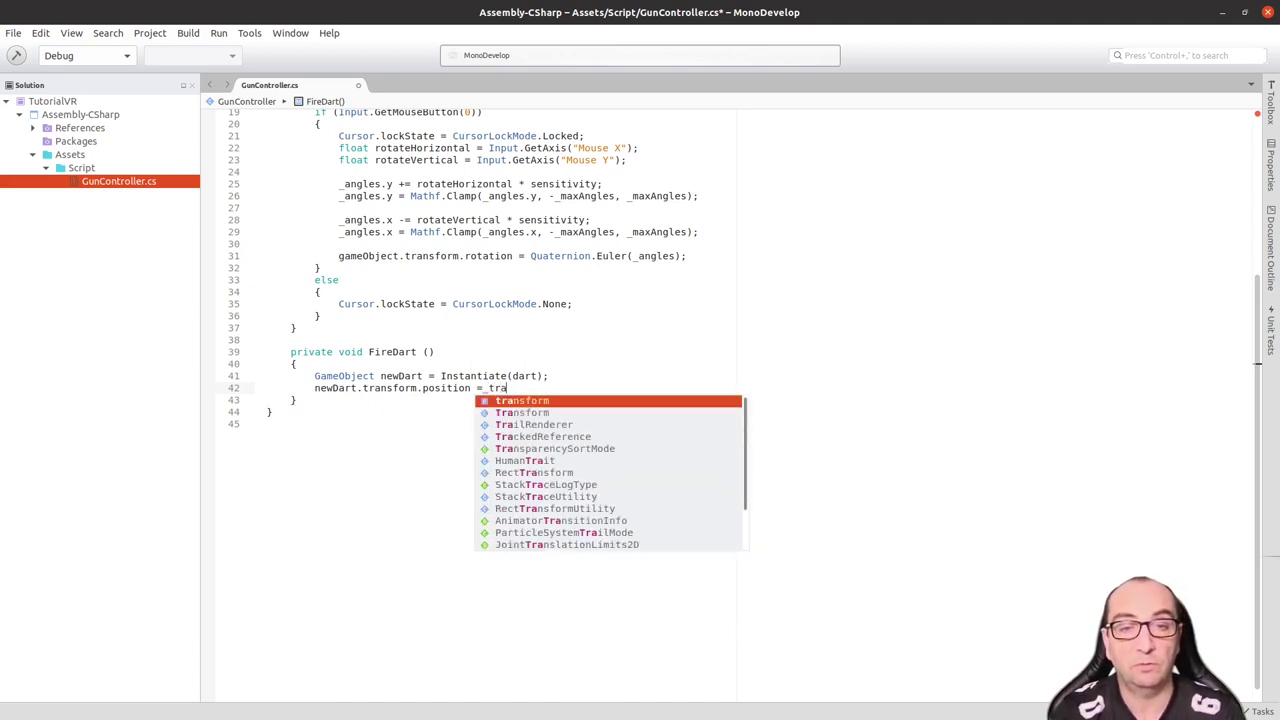
pyautogui.write('.po')
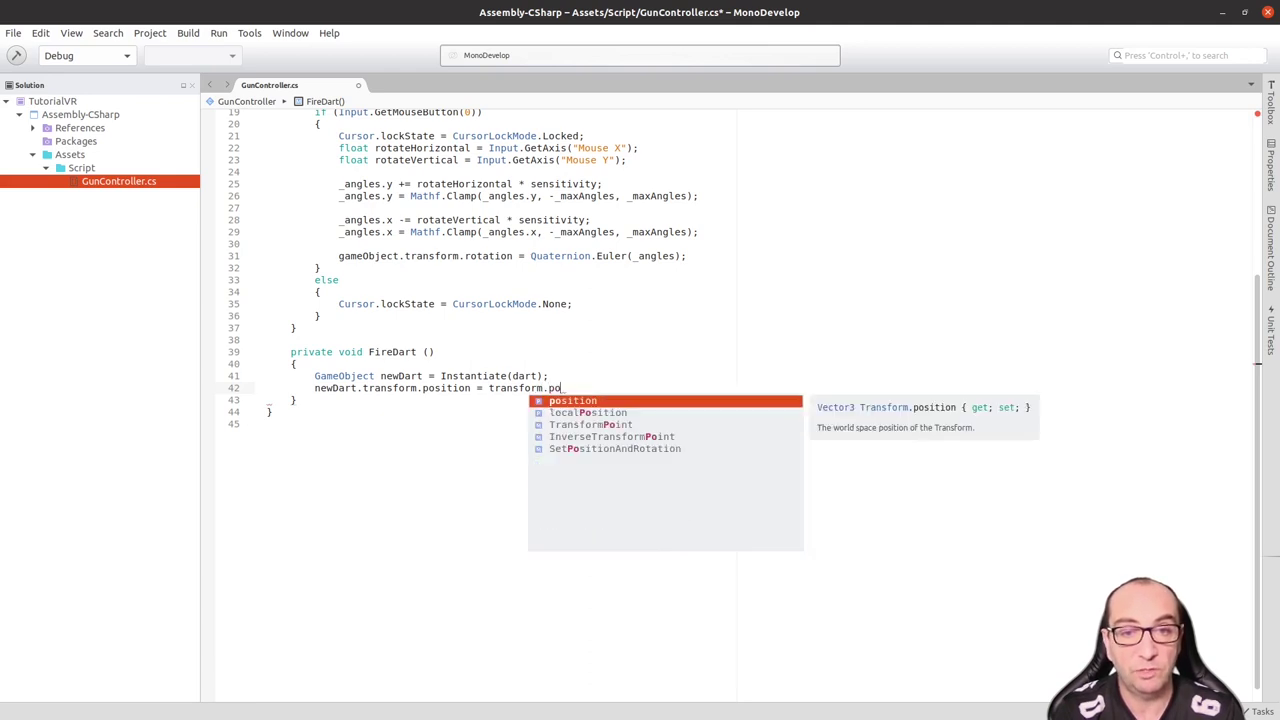
pyautogui.press('Return')
pyautogui.write(';')
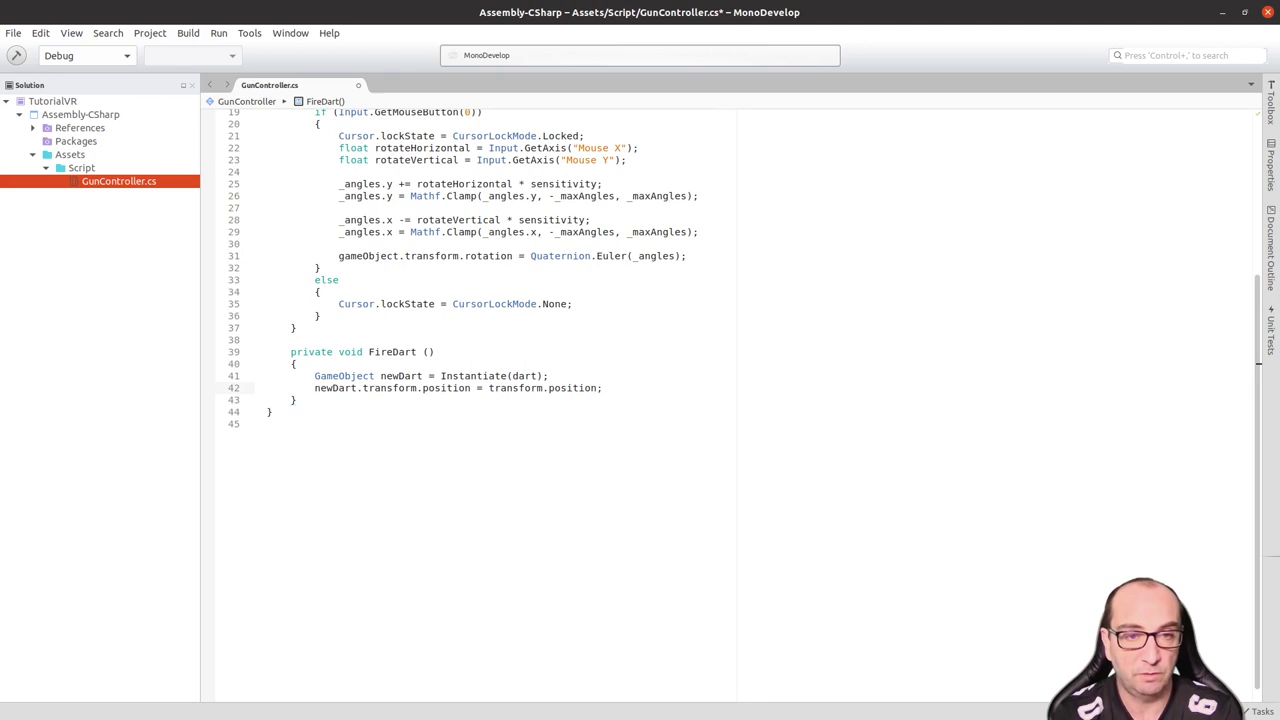
pyautogui.press('Return')
# Step: Add newDart.transform.rotation = transform.rotation; on the next line
pyautogui.write('new')
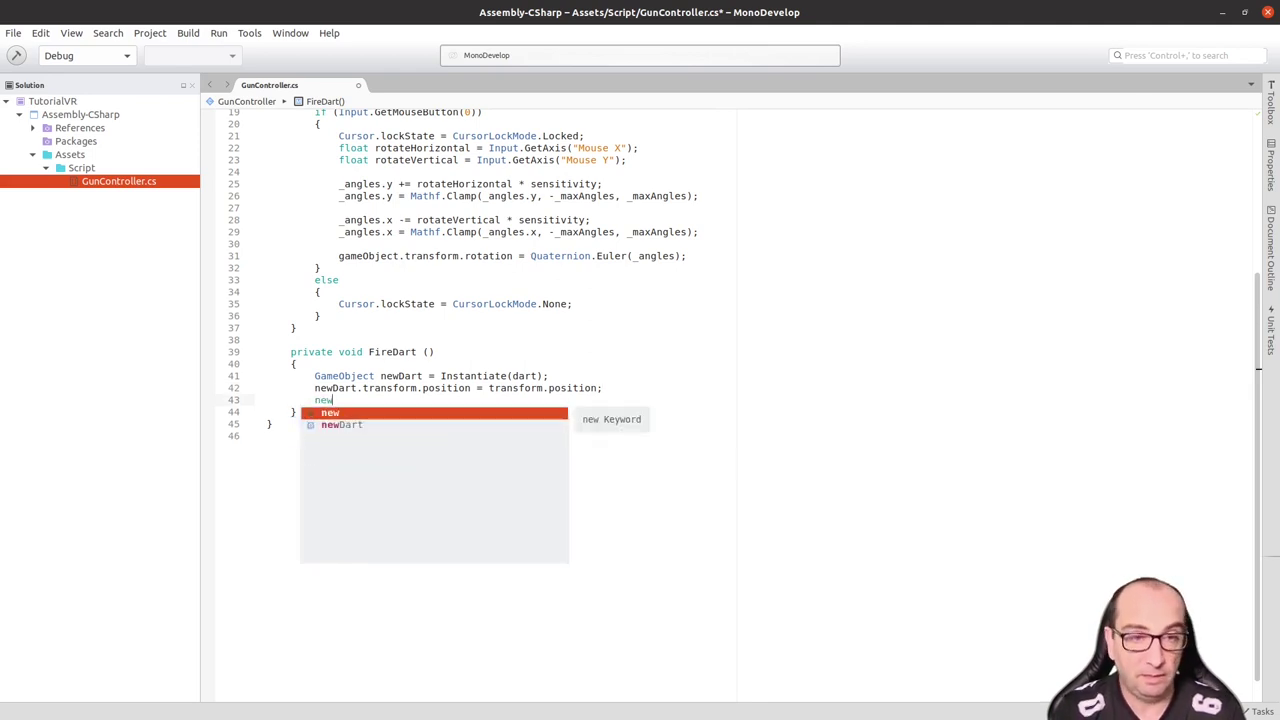
pyautogui.write('Dart.tran')
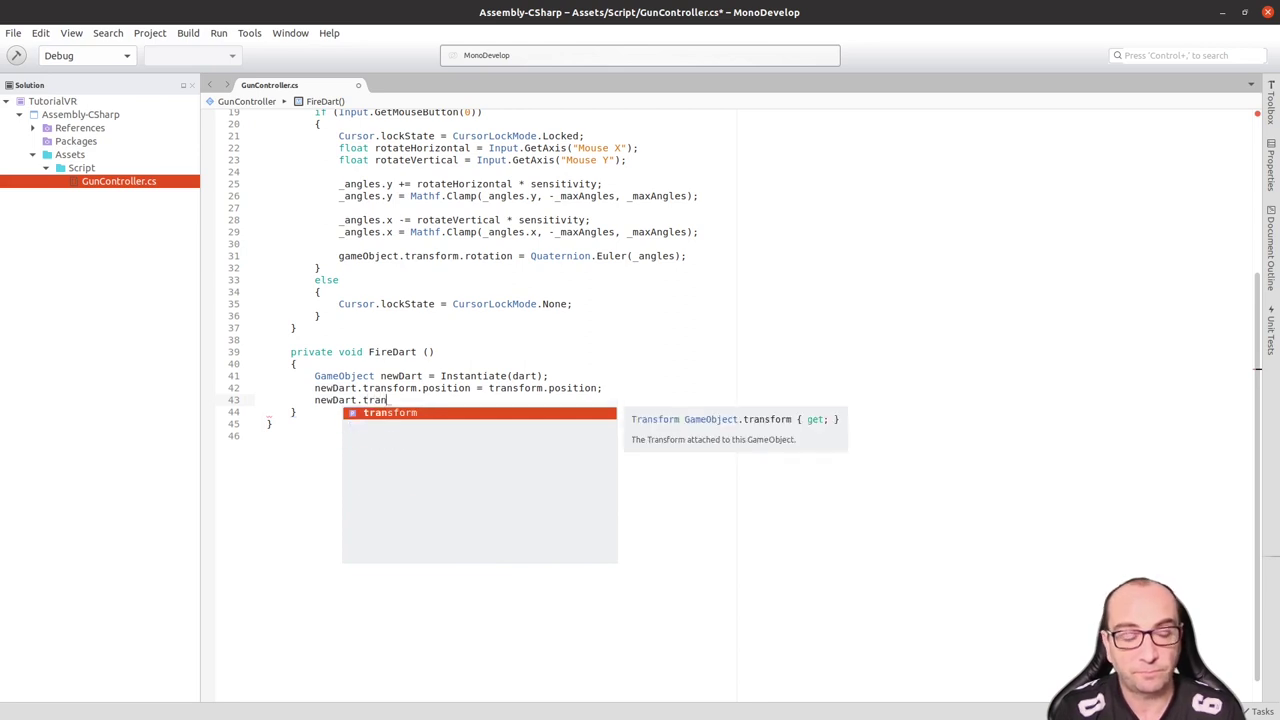
pyautogui.press('Return')
pyautogui.write('.')
pyautogui.write('pa')
pyautogui.press('BackSpace')
pyautogui.press('BackSpace')
pyautogui.write('rotation')
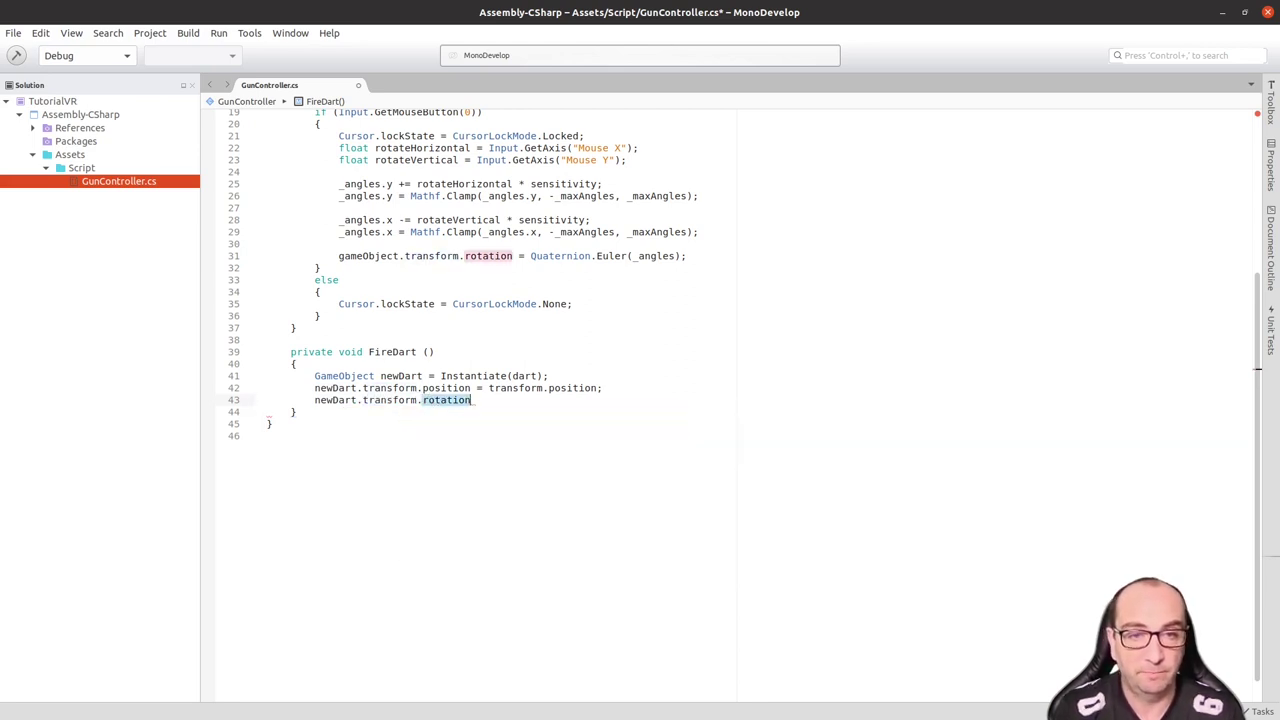
pyautogui.write(' = tran')
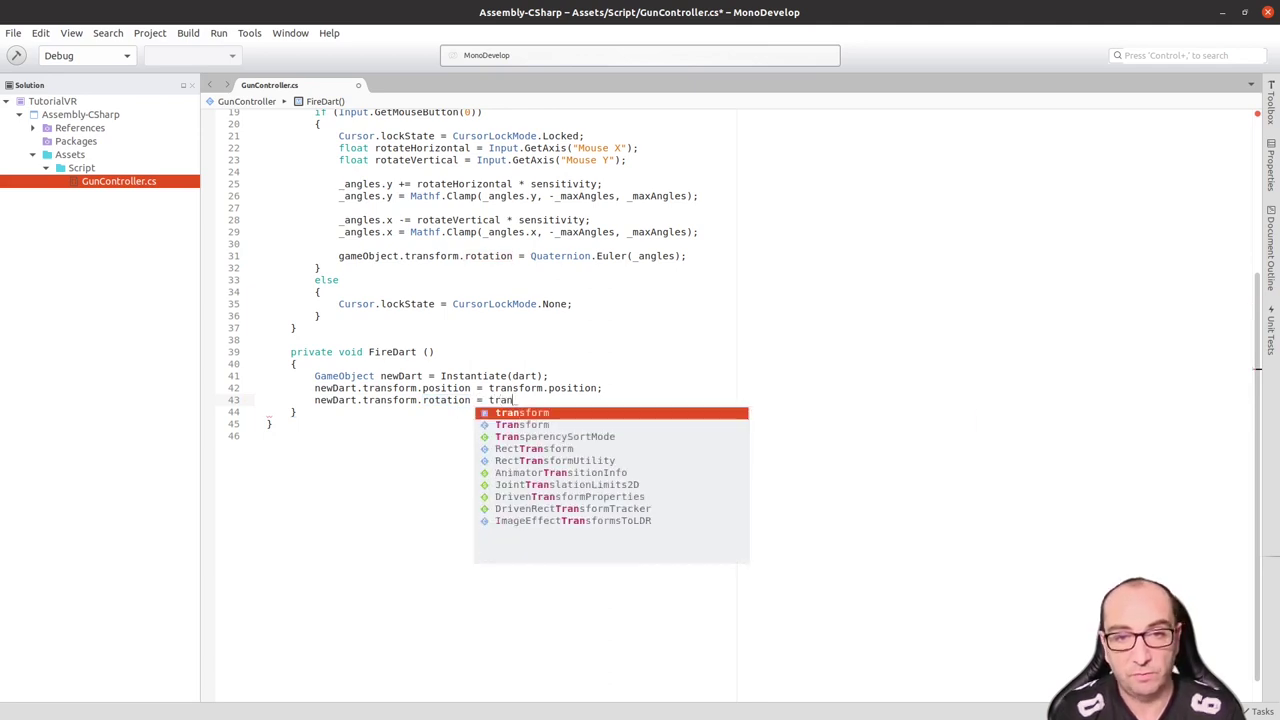
pyautogui.press('Return')
pyautogui.write('.ro')
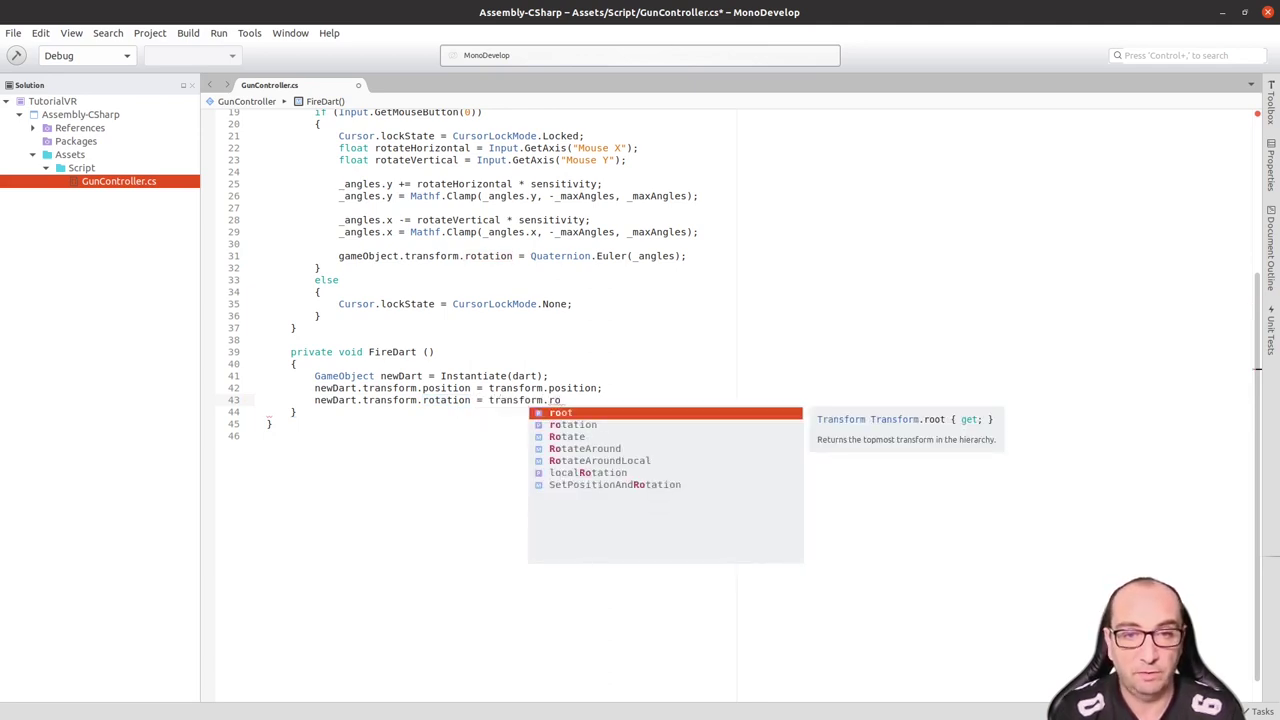
pyautogui.press('Down')
pyautogui.press('Return')
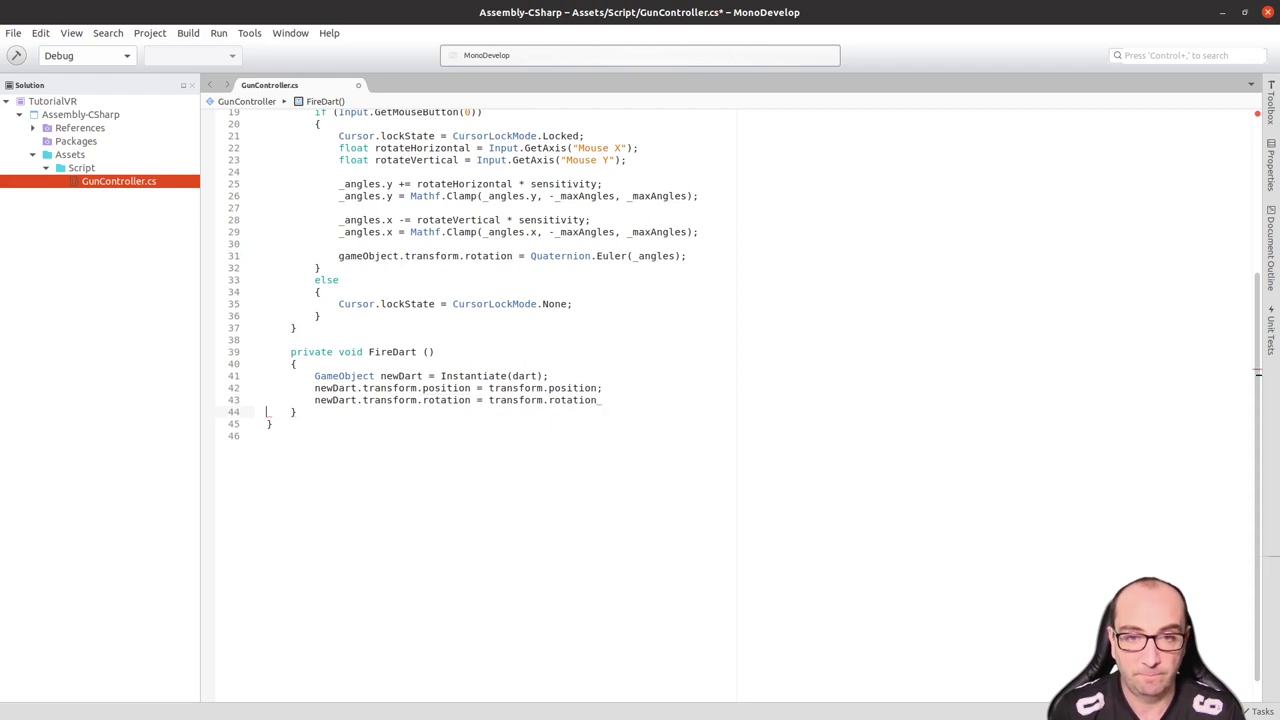
pyautogui.write(';')
pyautogui.press('Return')
pyautogui.press('Return')
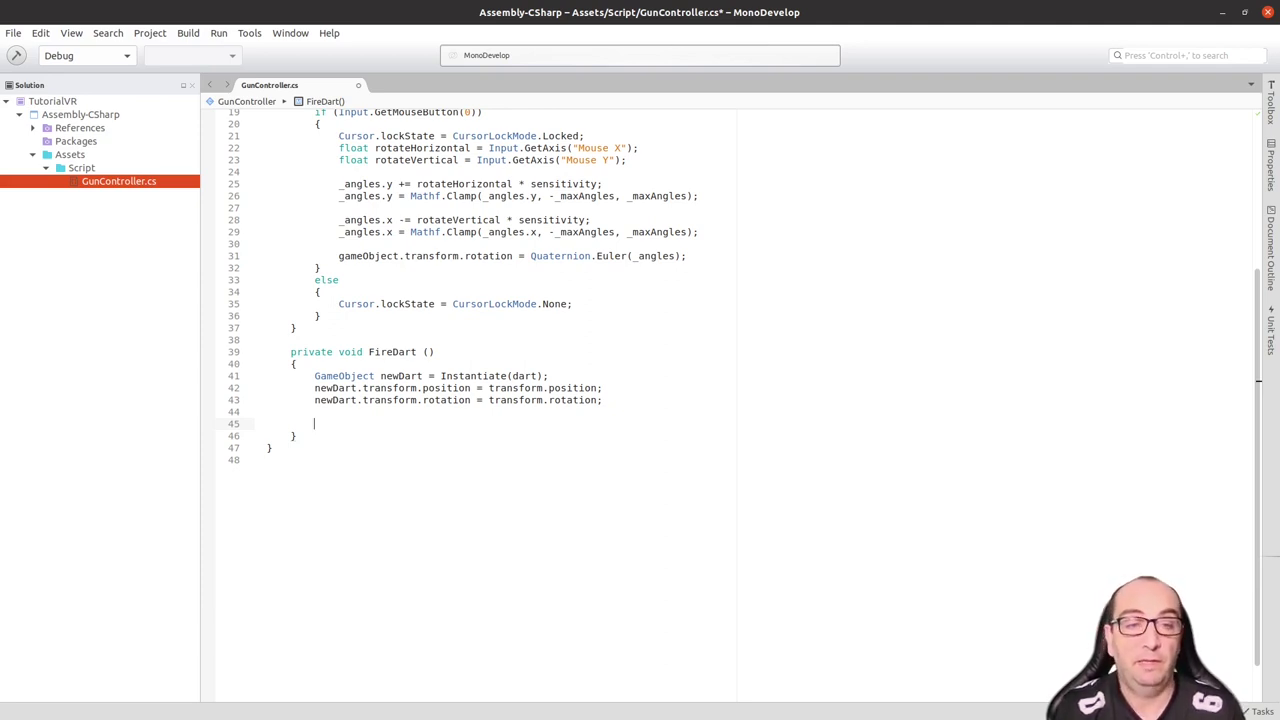
# Step: Type newDart.GetComponent<Rigidbody>() on a new line in FireDart using autocomplete
pyautogui.write('ne')
pyautogui.press('Down')
pyautogui.press('Return')
pyautogui.write('newDart.')
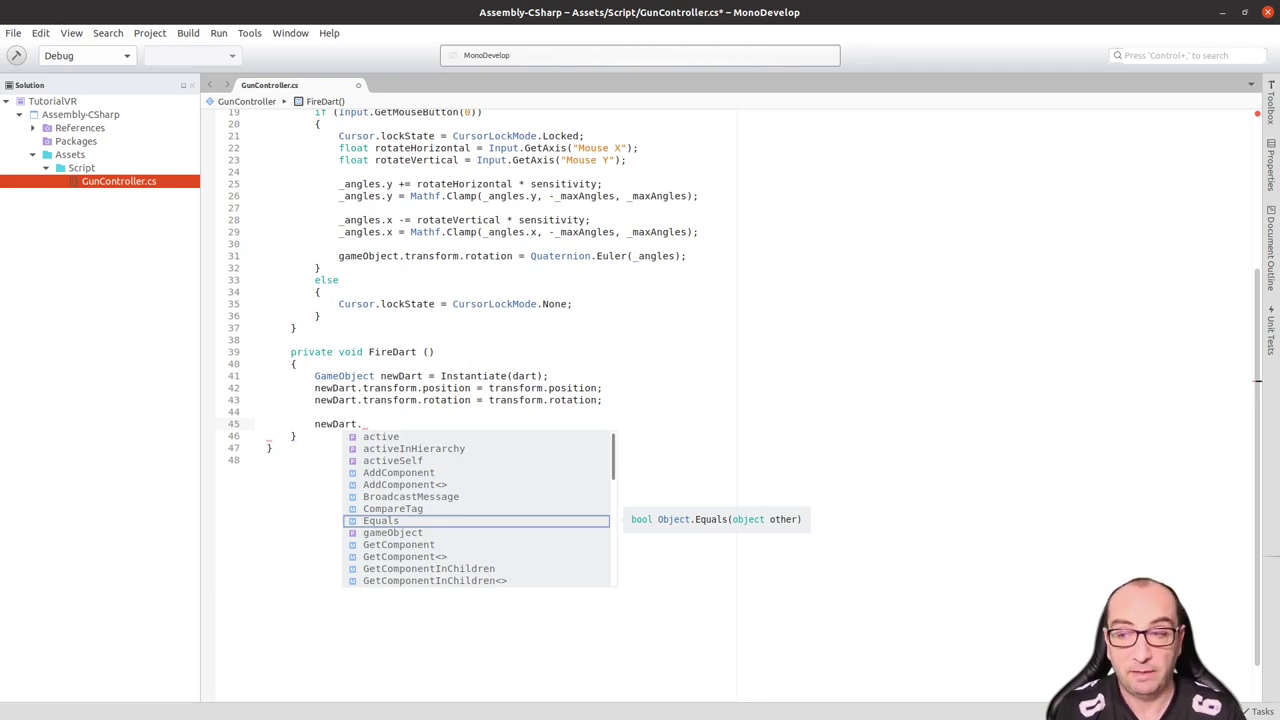
pyautogui.write('Get')
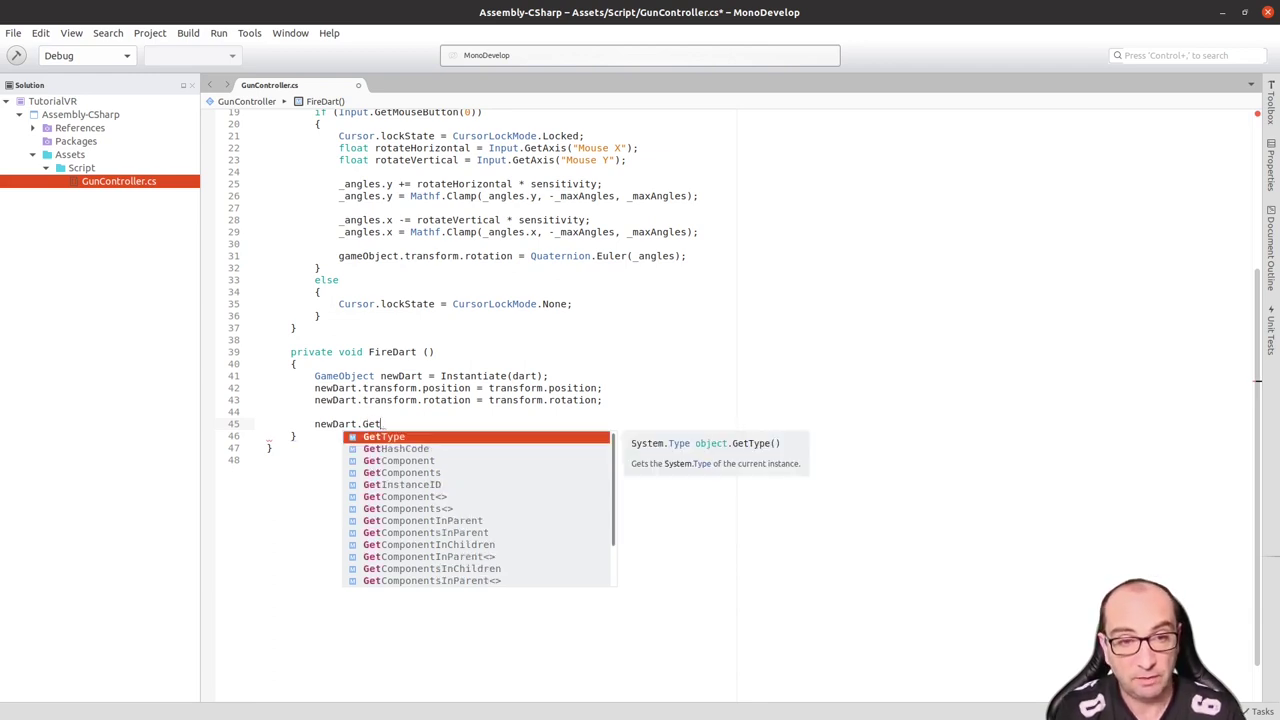
pyautogui.write('Co')
pyautogui.press('Down')
pyautogui.press('Down')
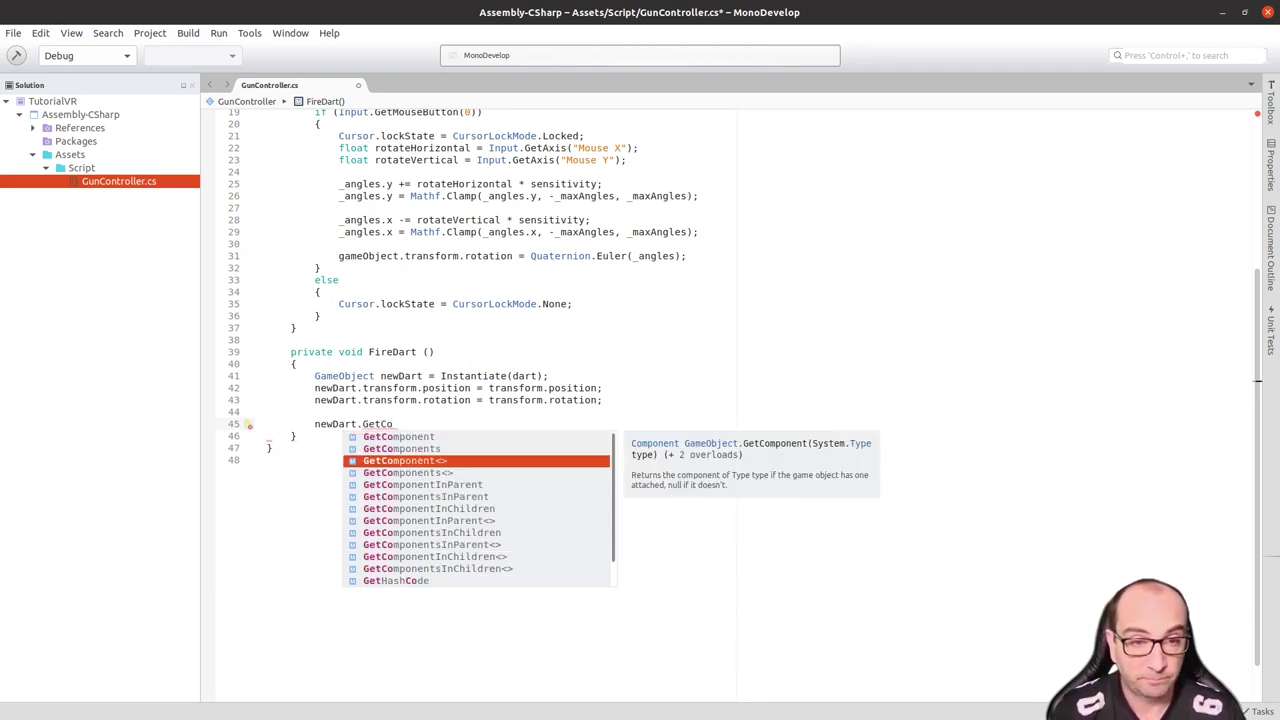
pyautogui.press('Return')
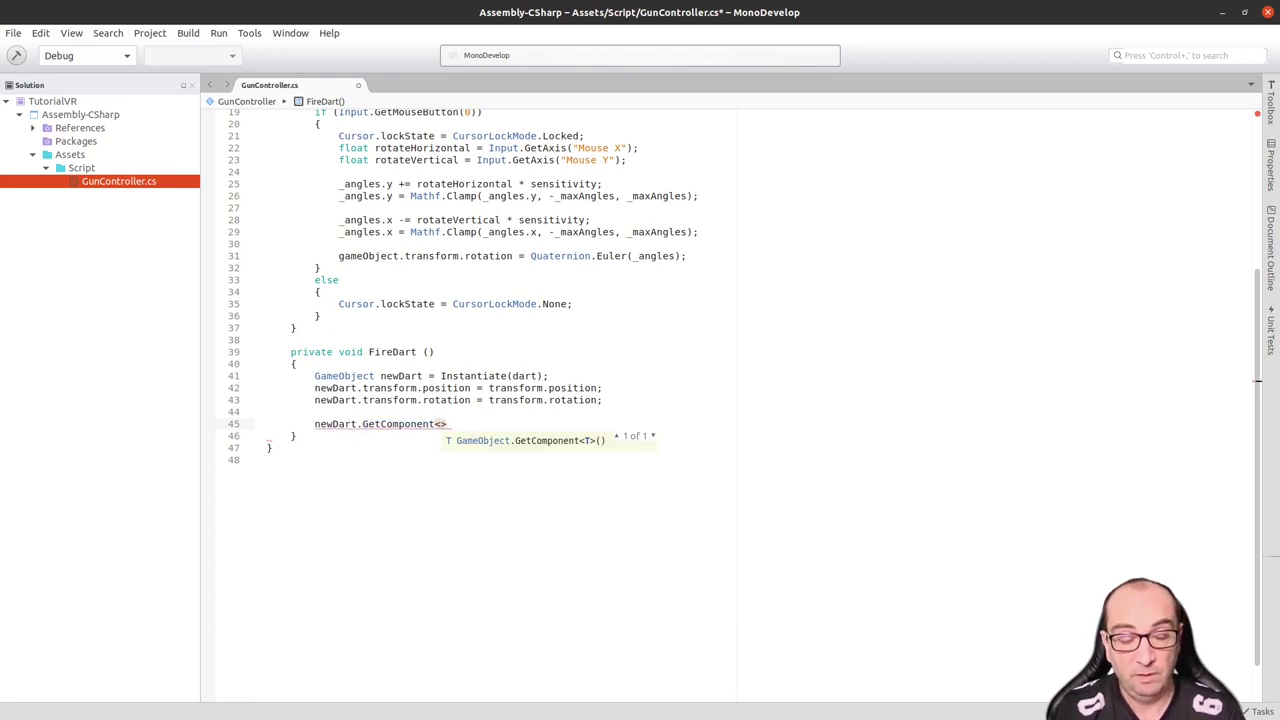
pyautogui.write('Ri')
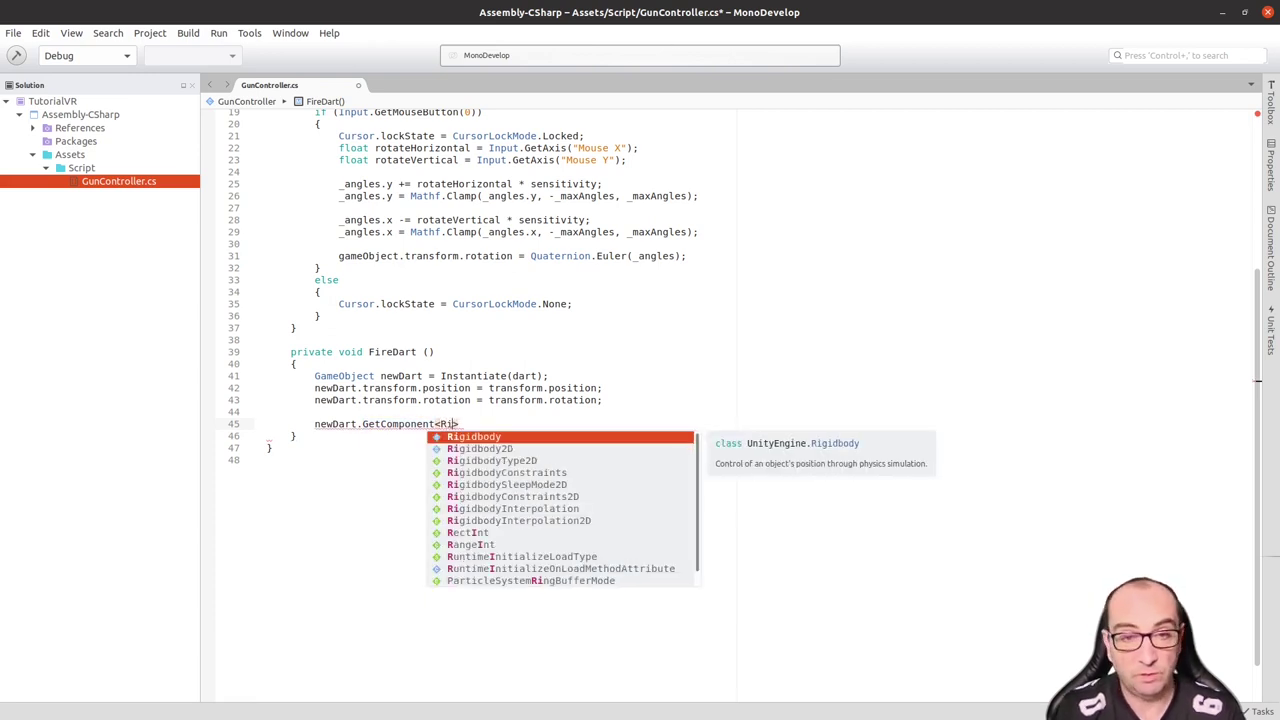
pyautogui.press('Return')
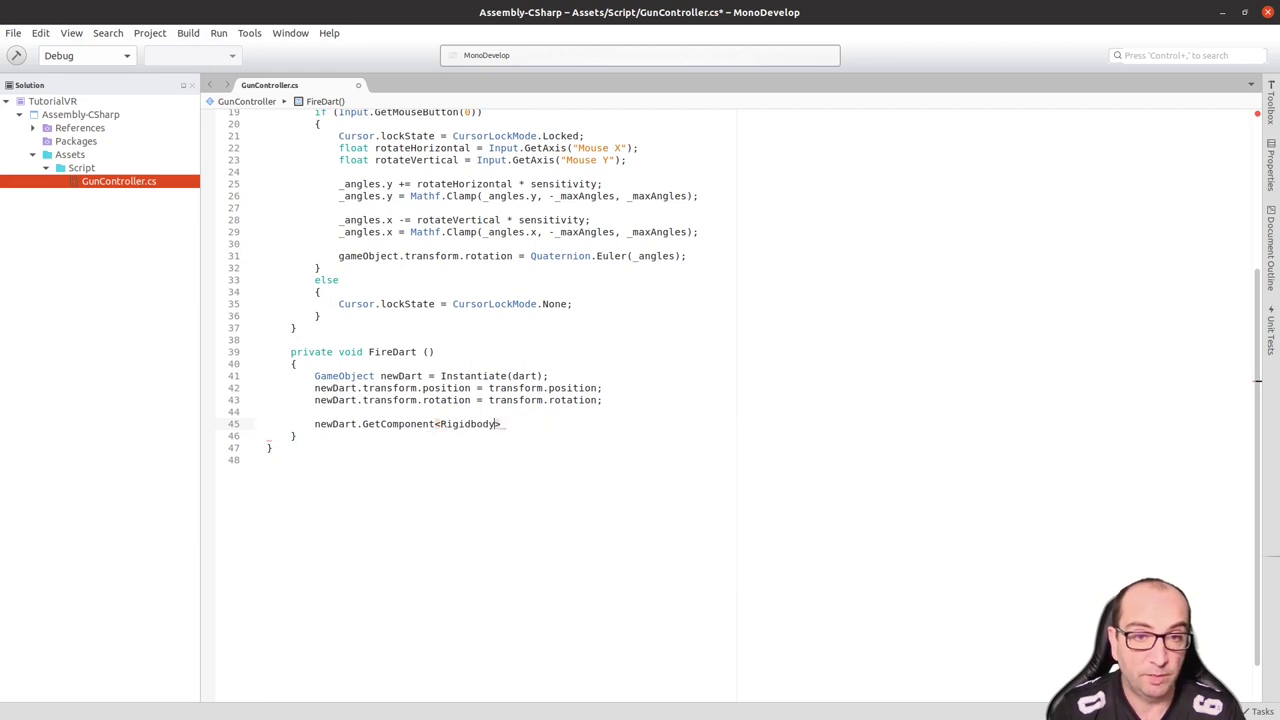
pyautogui.write('()')
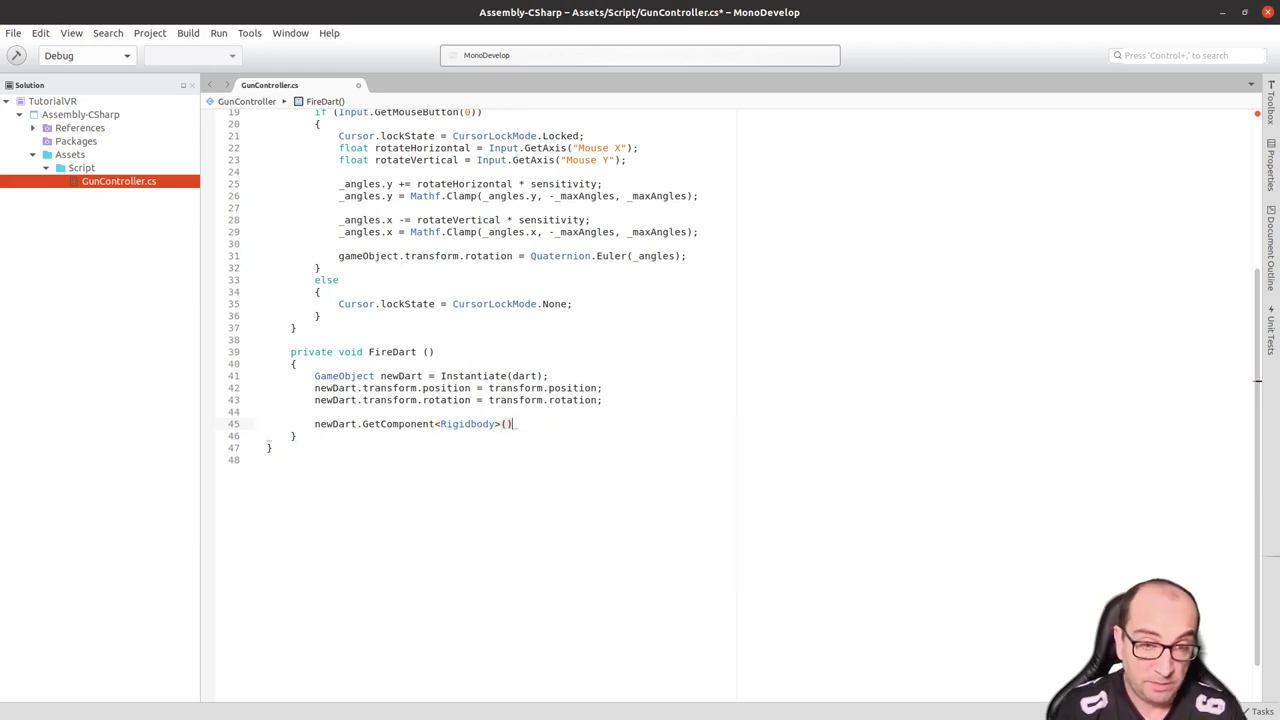
pyautogui.write('.')
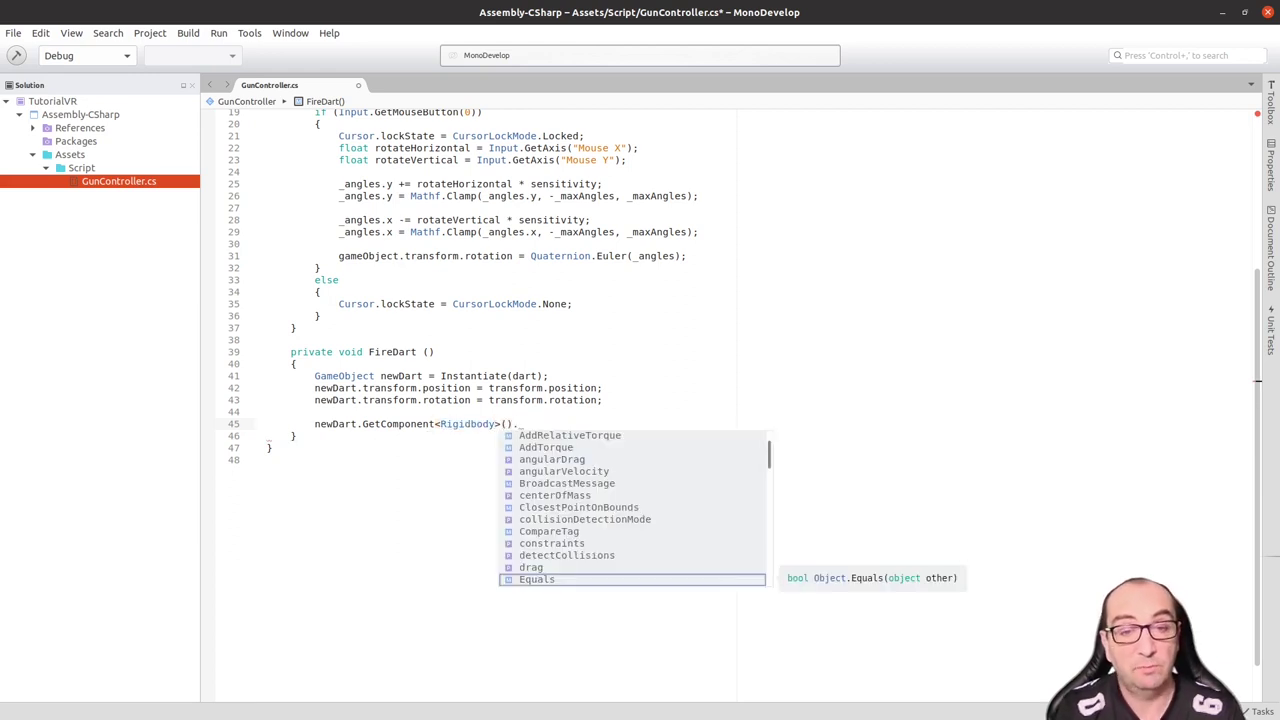
pyautogui.press('BackSpace')
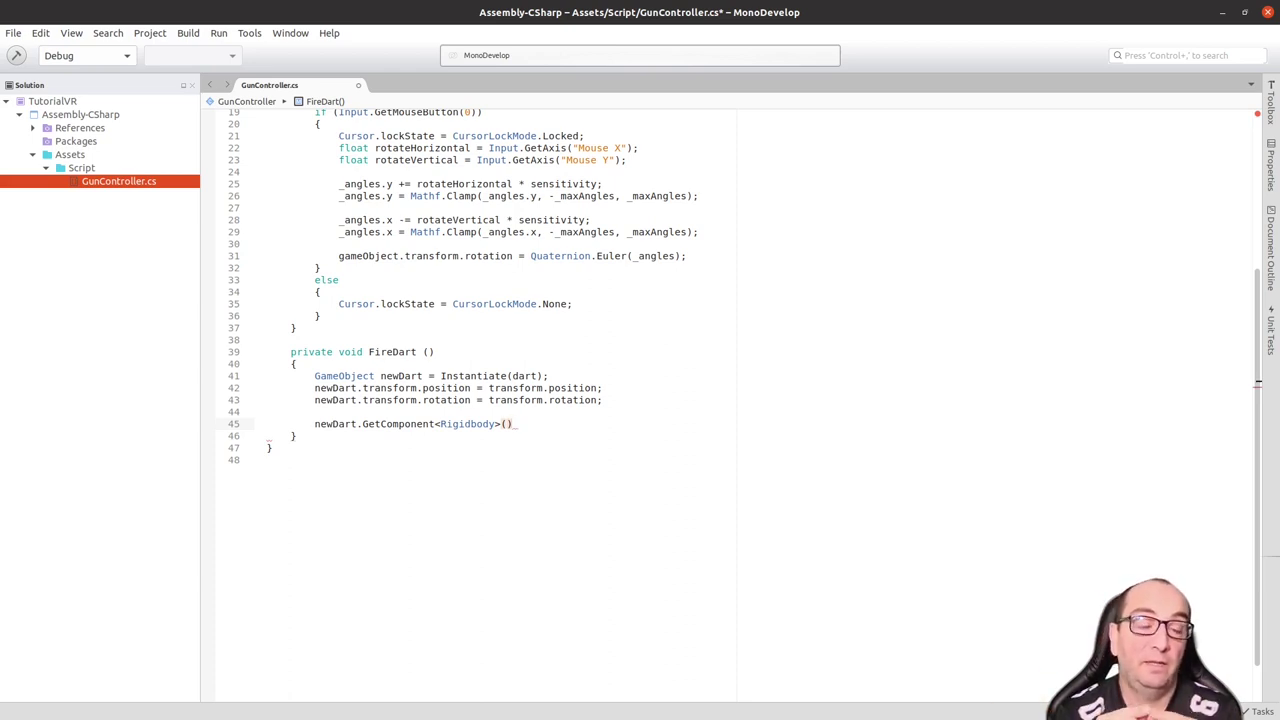
# Step: Extend the GetComponent line to assign the Rigidbody's .velocity
pyautogui.scroll(2, 586, 380)
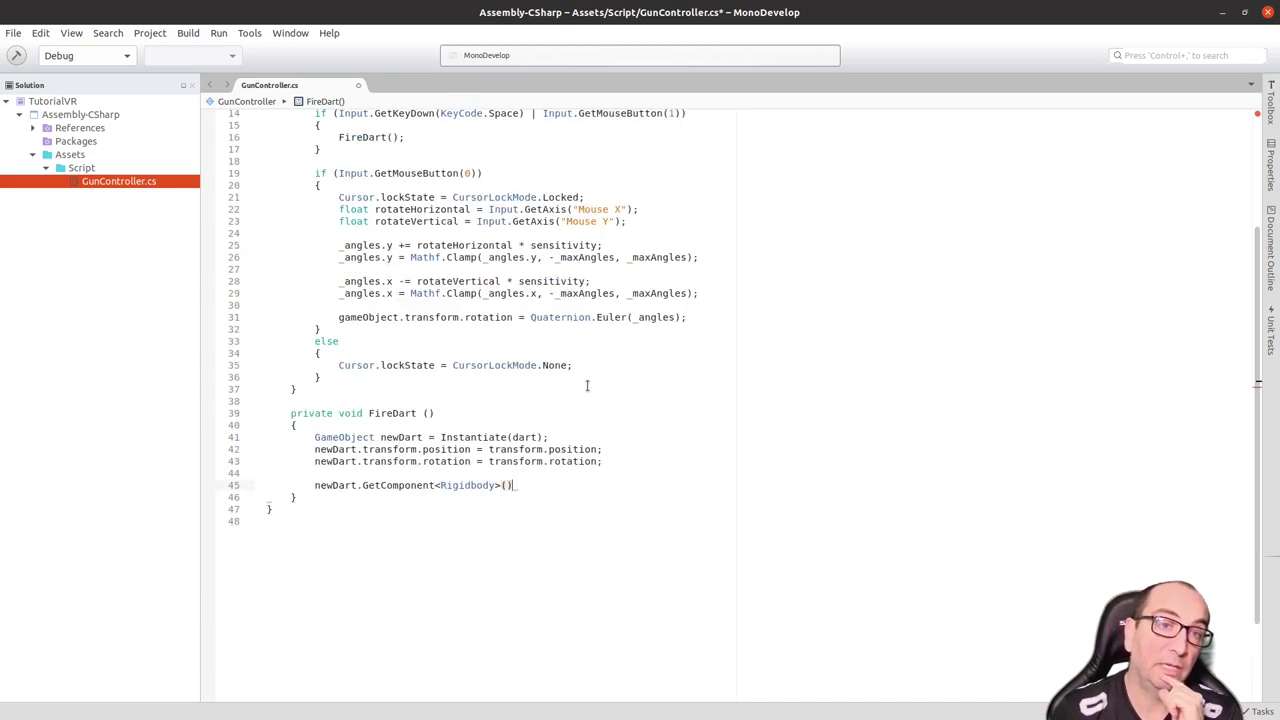
pyautogui.scroll(4, 498, 323)
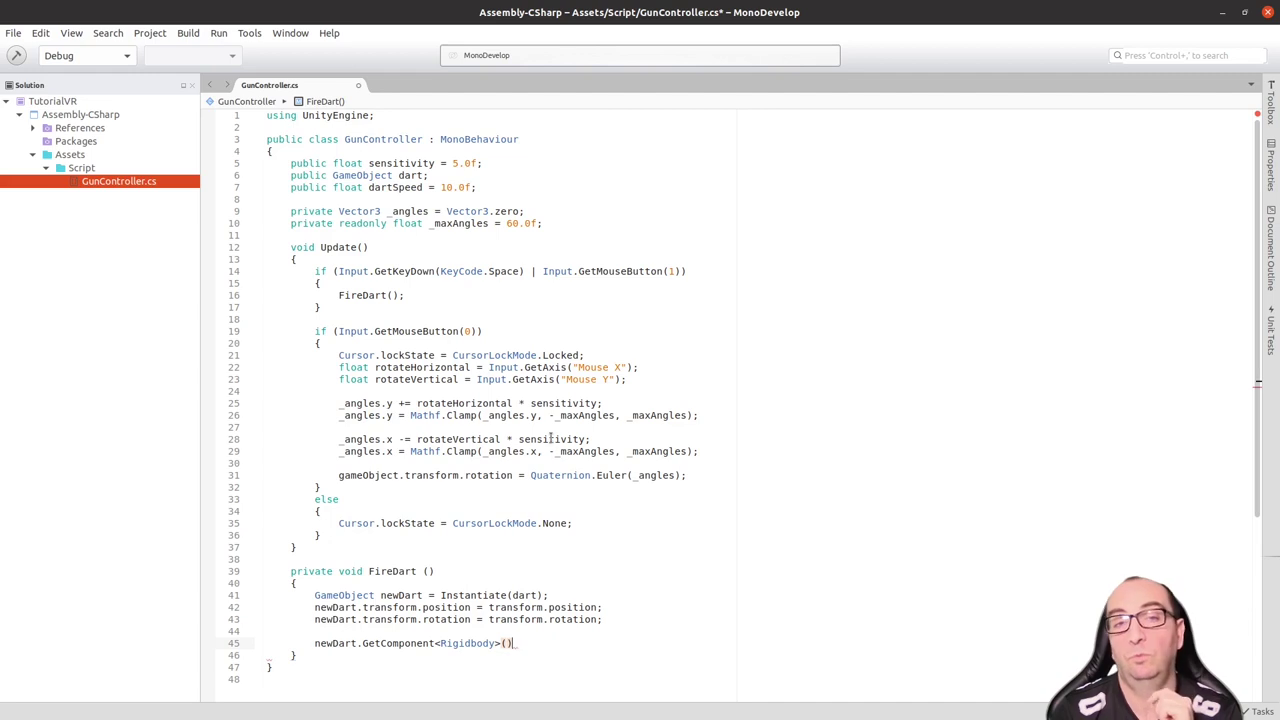
pyautogui.scroll(-7, 550, 437)
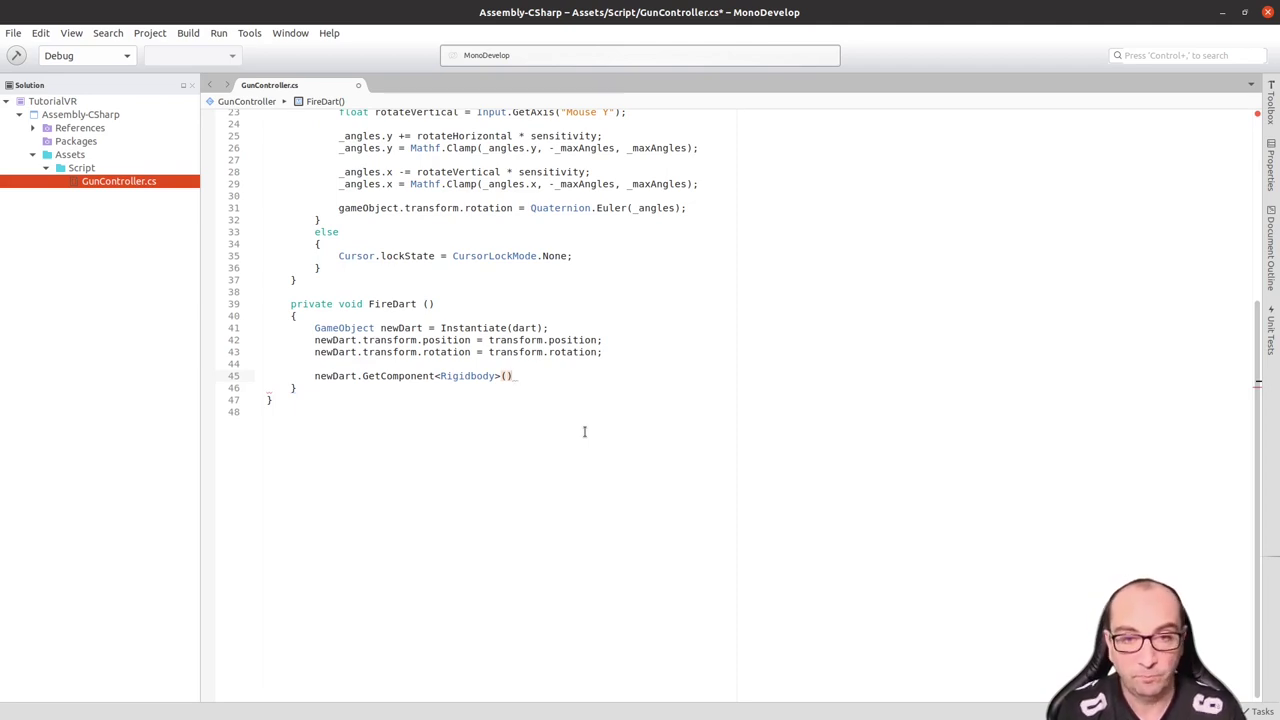
pyautogui.write('.')
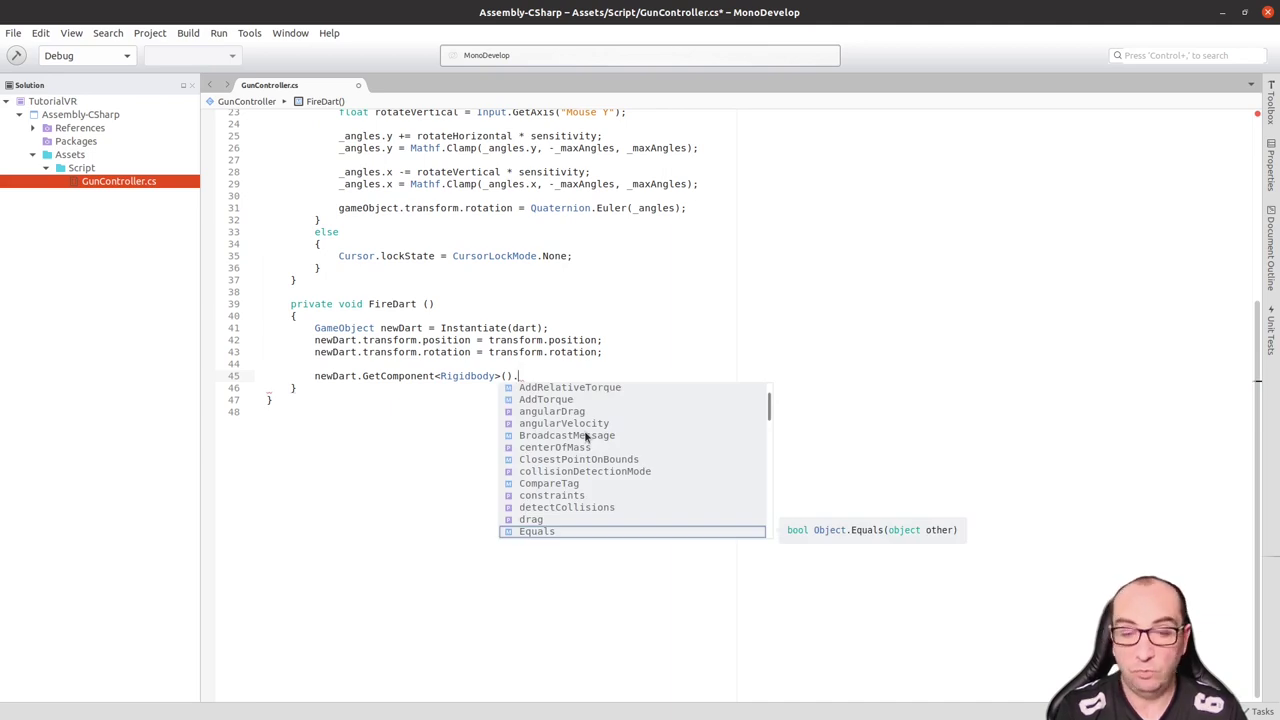
pyautogui.write('v')
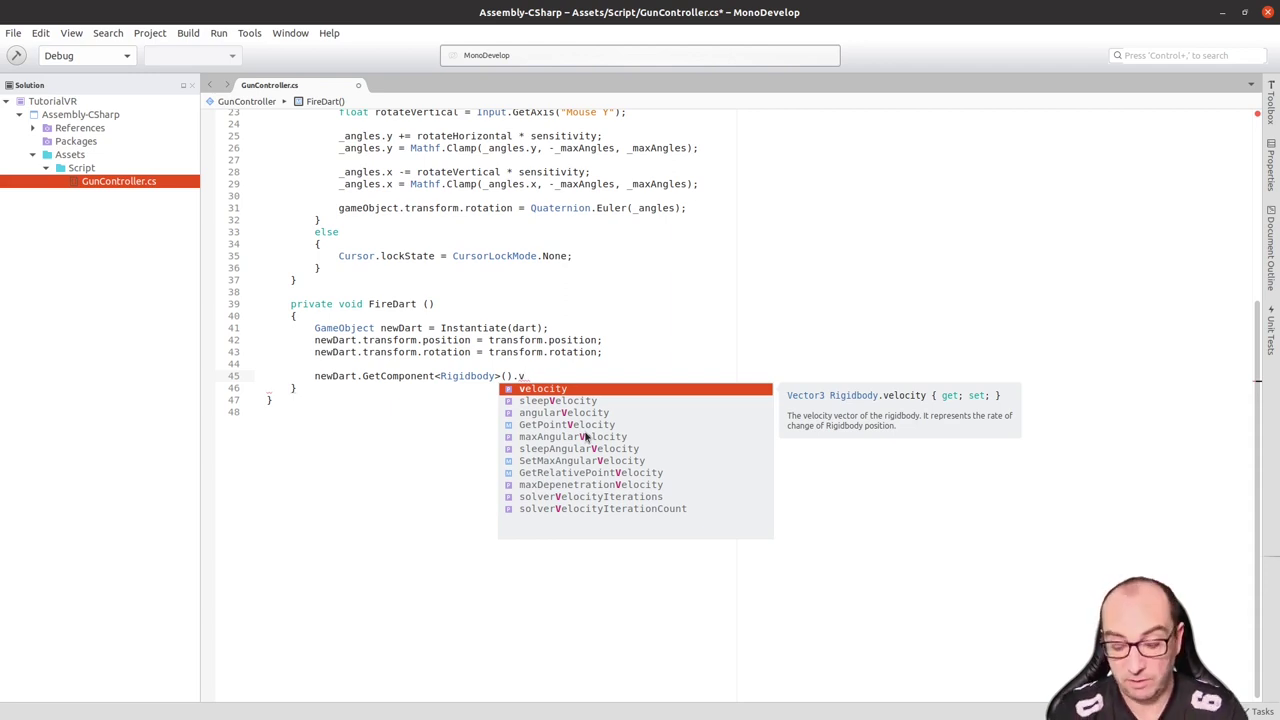
pyautogui.press('Return')
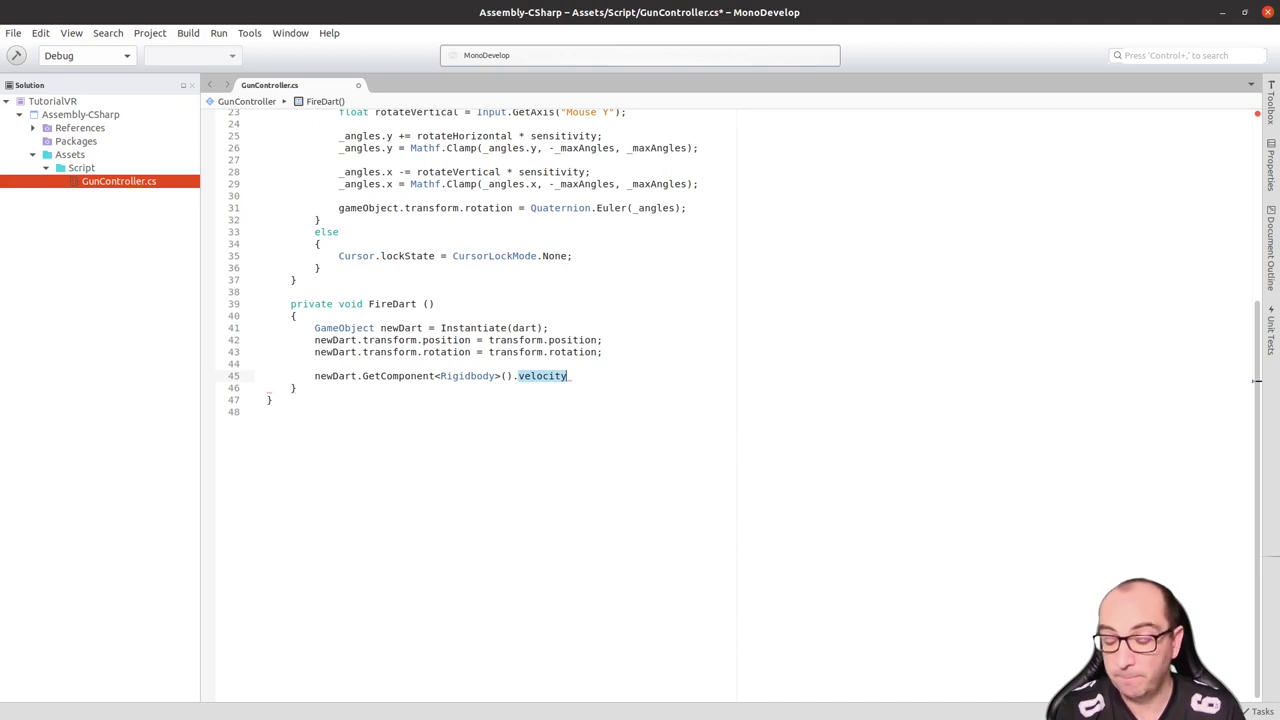
pyautogui.write('=')
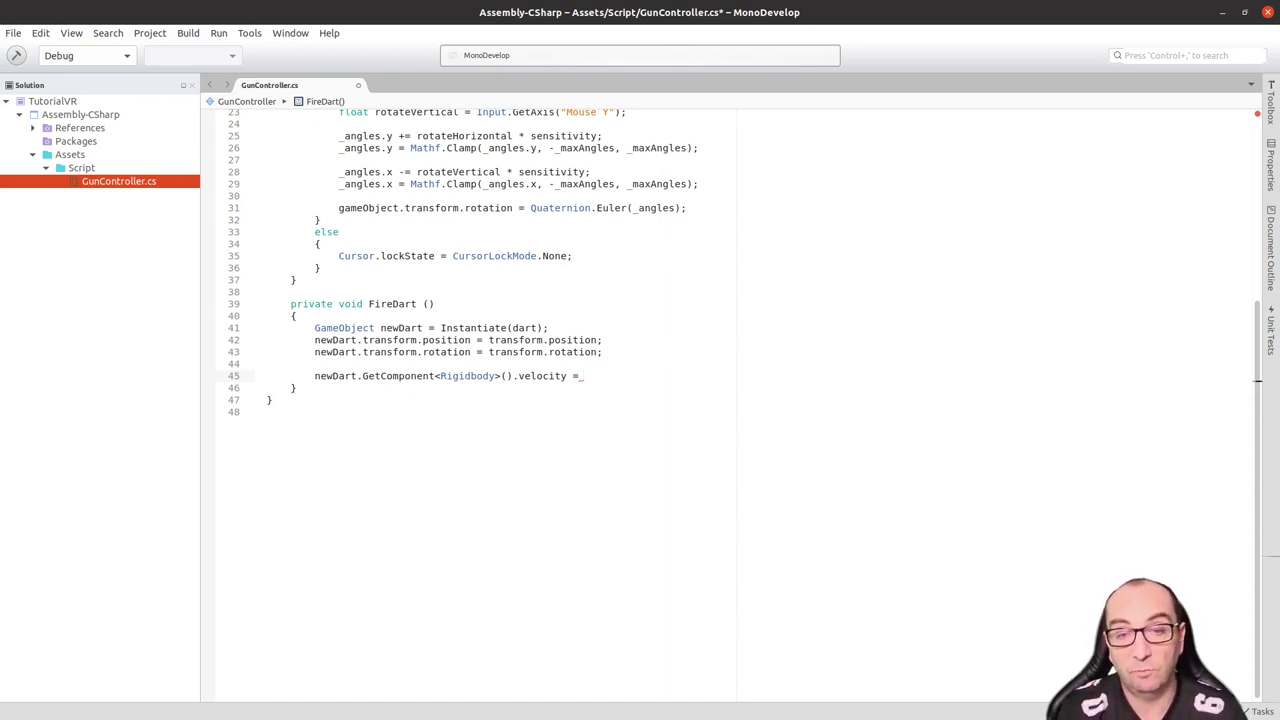
# Step: Set the velocity to newDart.transform.forward * dartSpeed; and save GunController.cs
pyautogui.write('new')
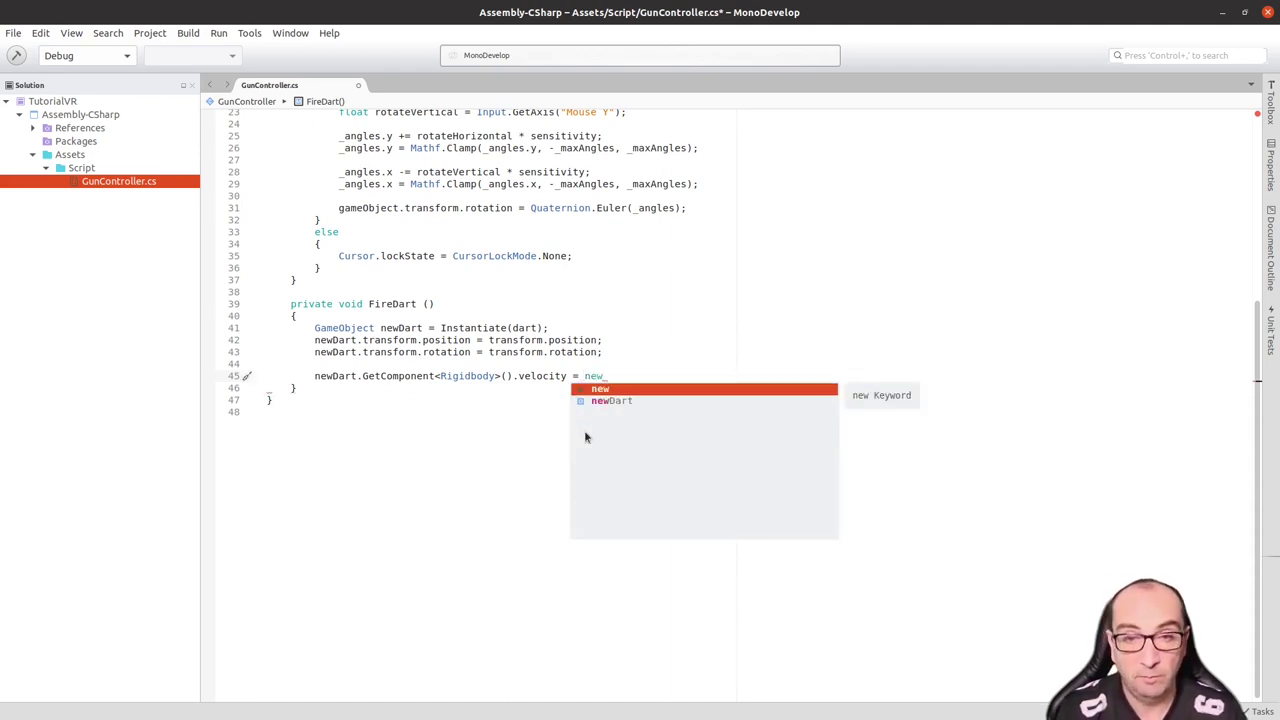
pyautogui.press('Return')
pyautogui.write('.tra')
pyautogui.press('Return')
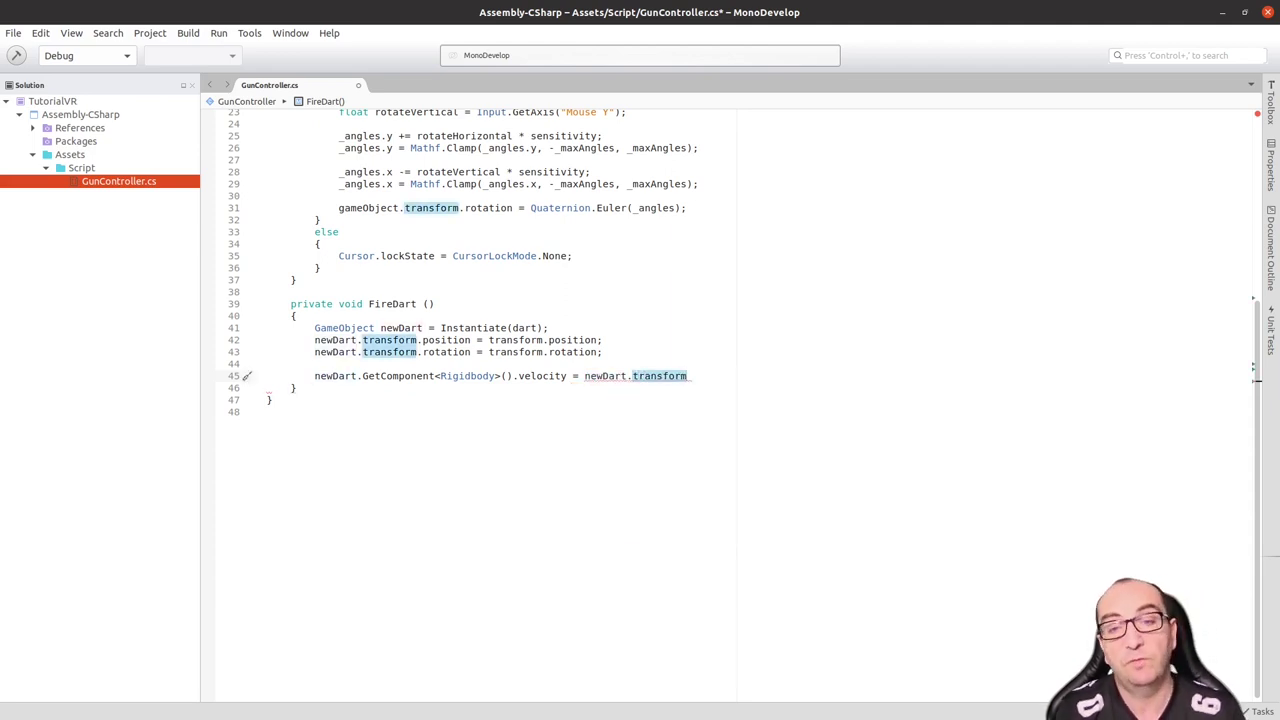
pyautogui.write('.')
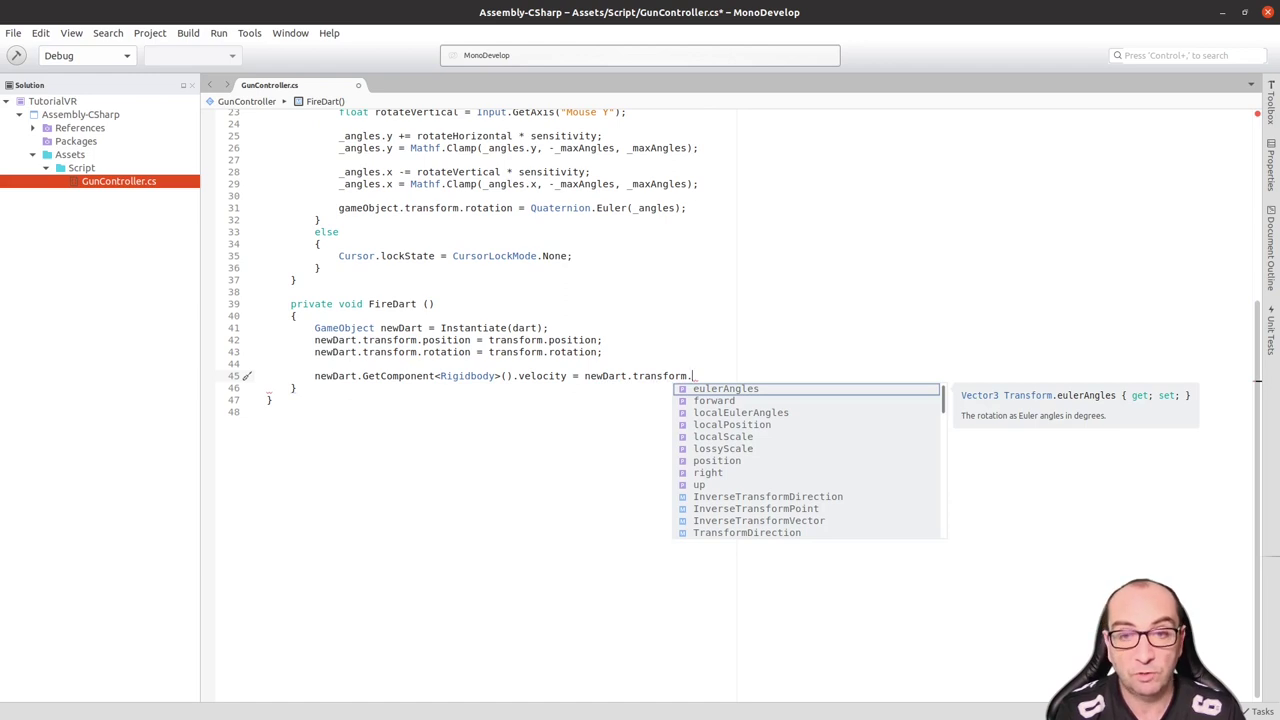
pyautogui.write('u')
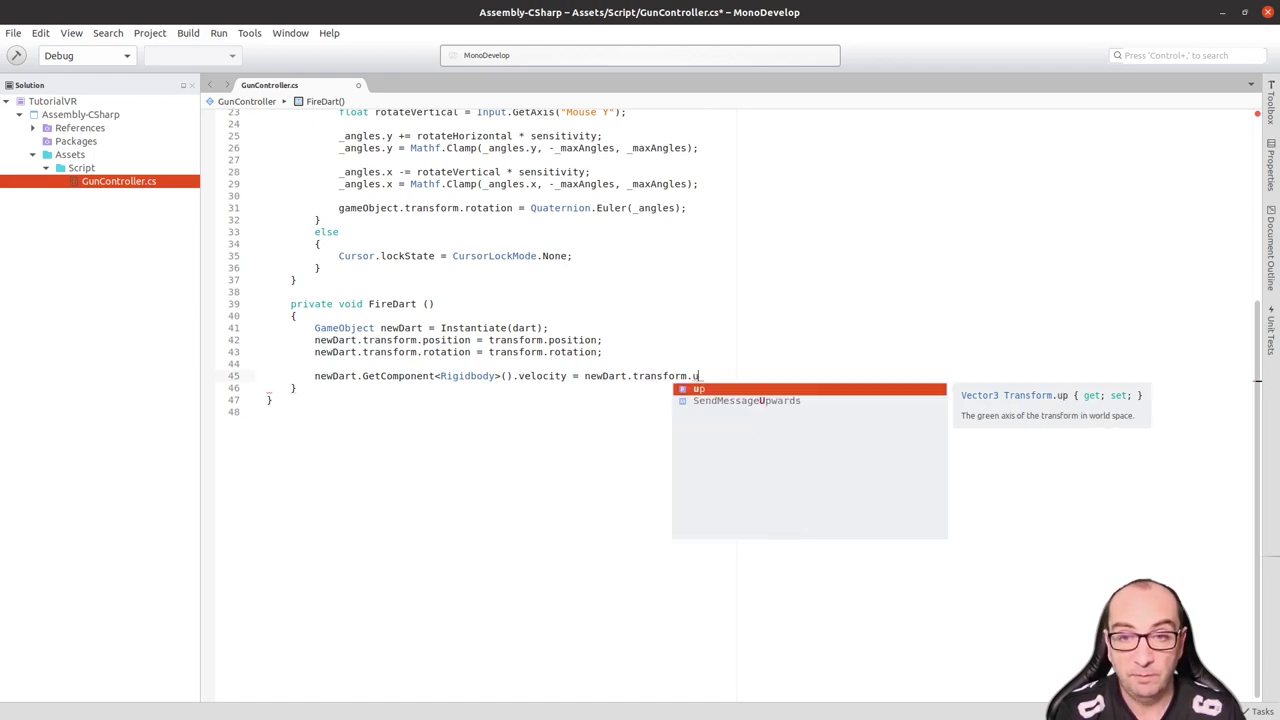
pyautogui.press('BackSpace')
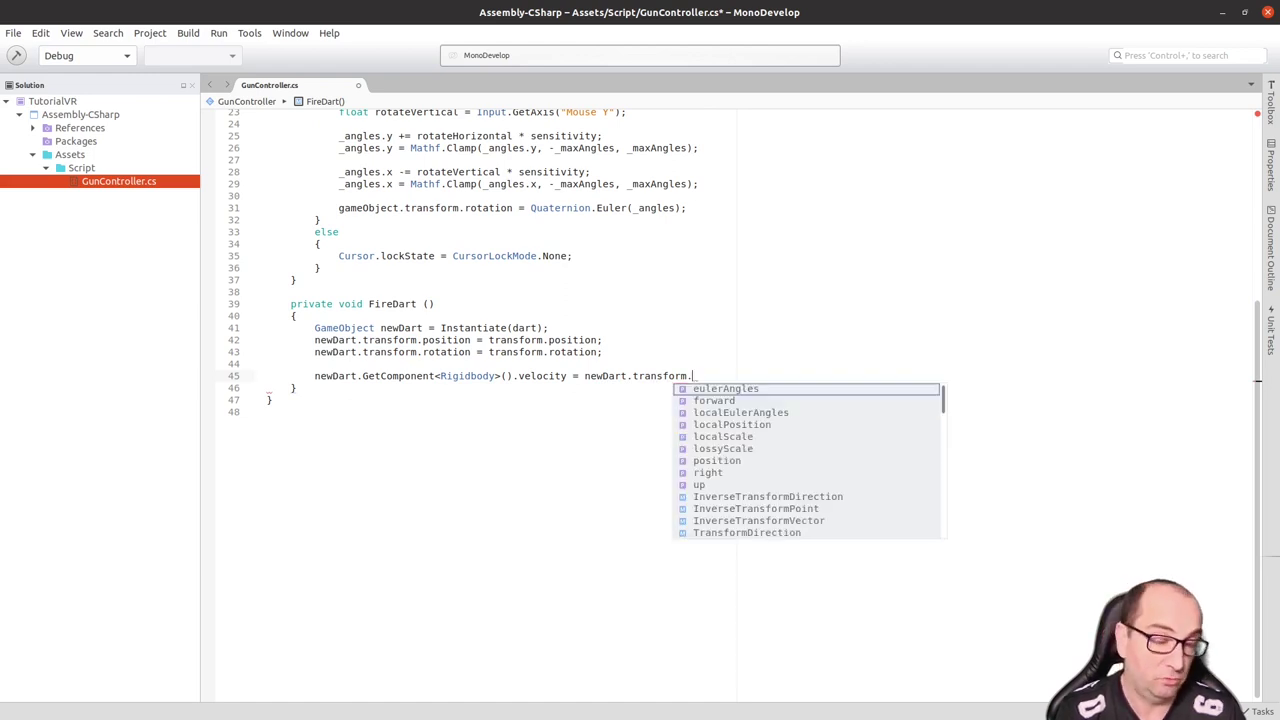
pyautogui.write('ri')
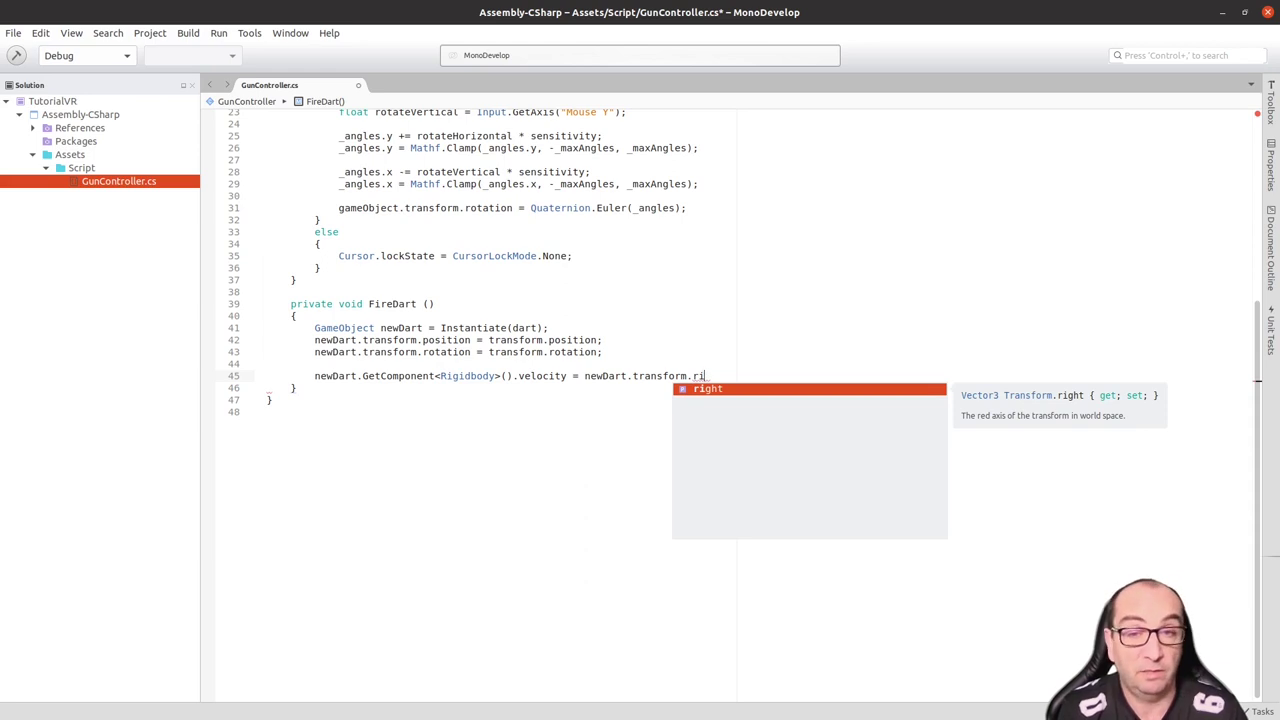
pyautogui.press('BackSpace')
pyautogui.press('BackSpace')
pyautogui.write('fo')
pyautogui.press('Return')
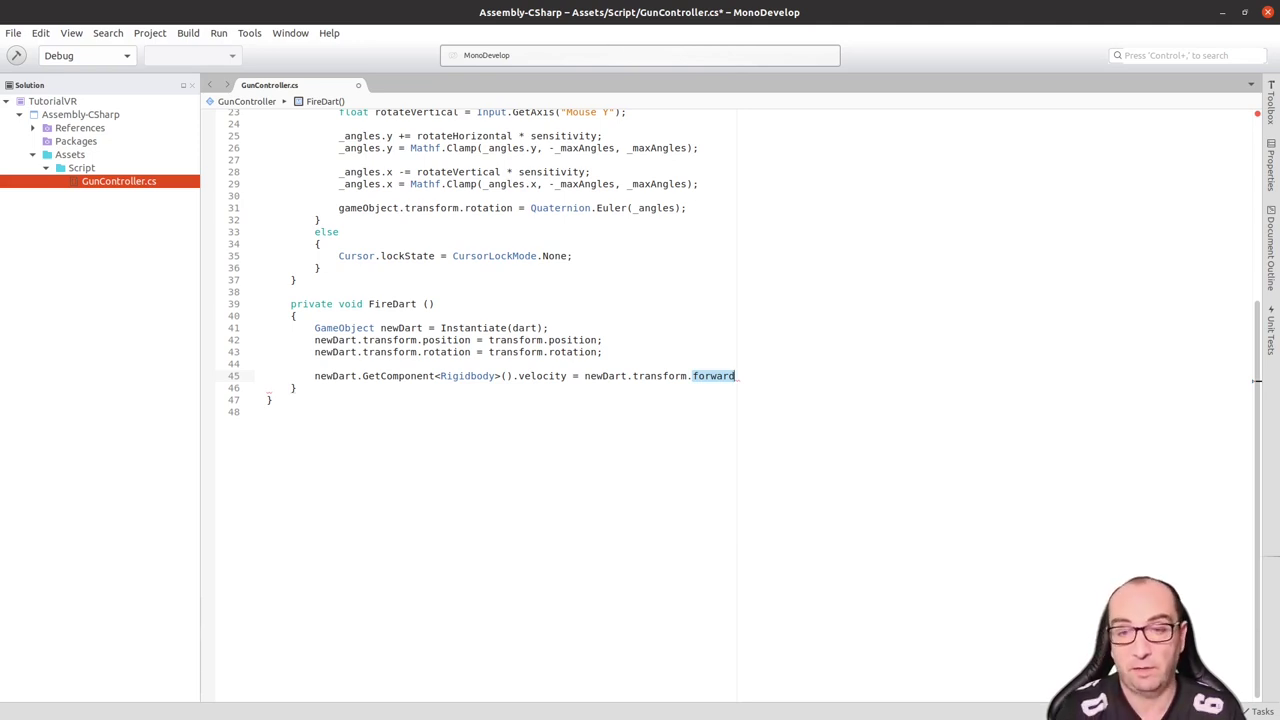
pyautogui.write('*')
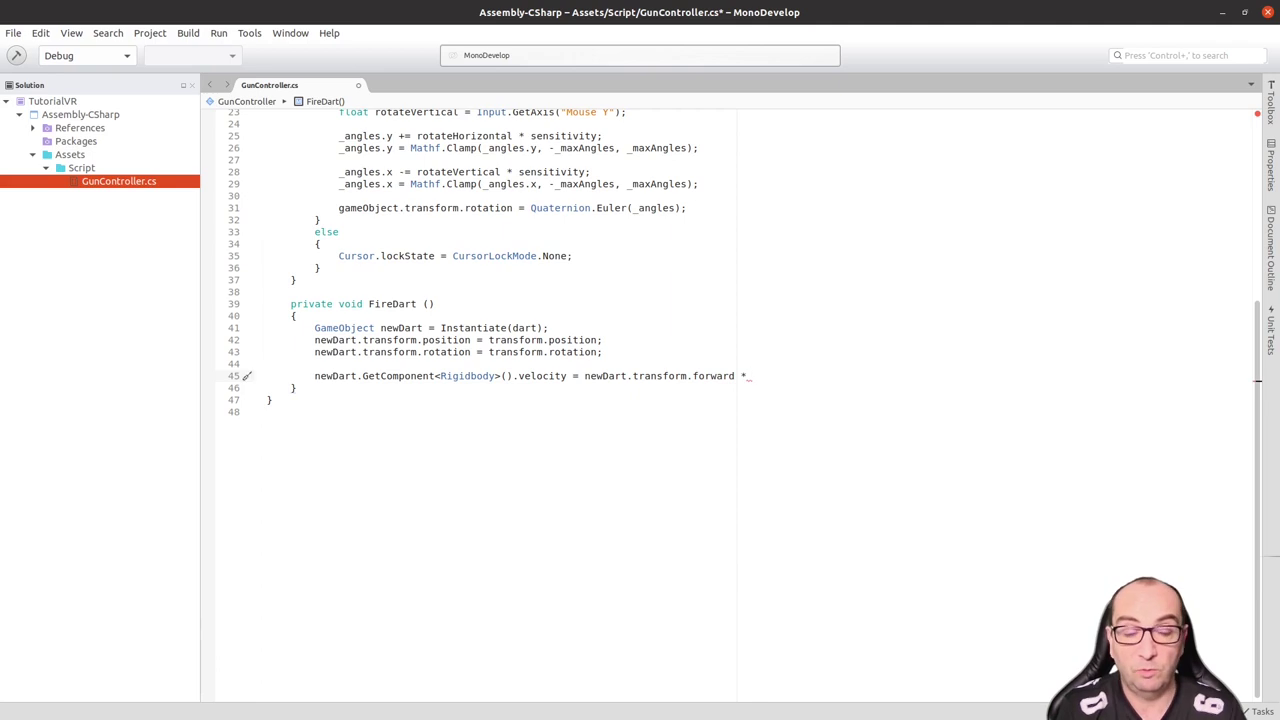
pyautogui.write(' dart')
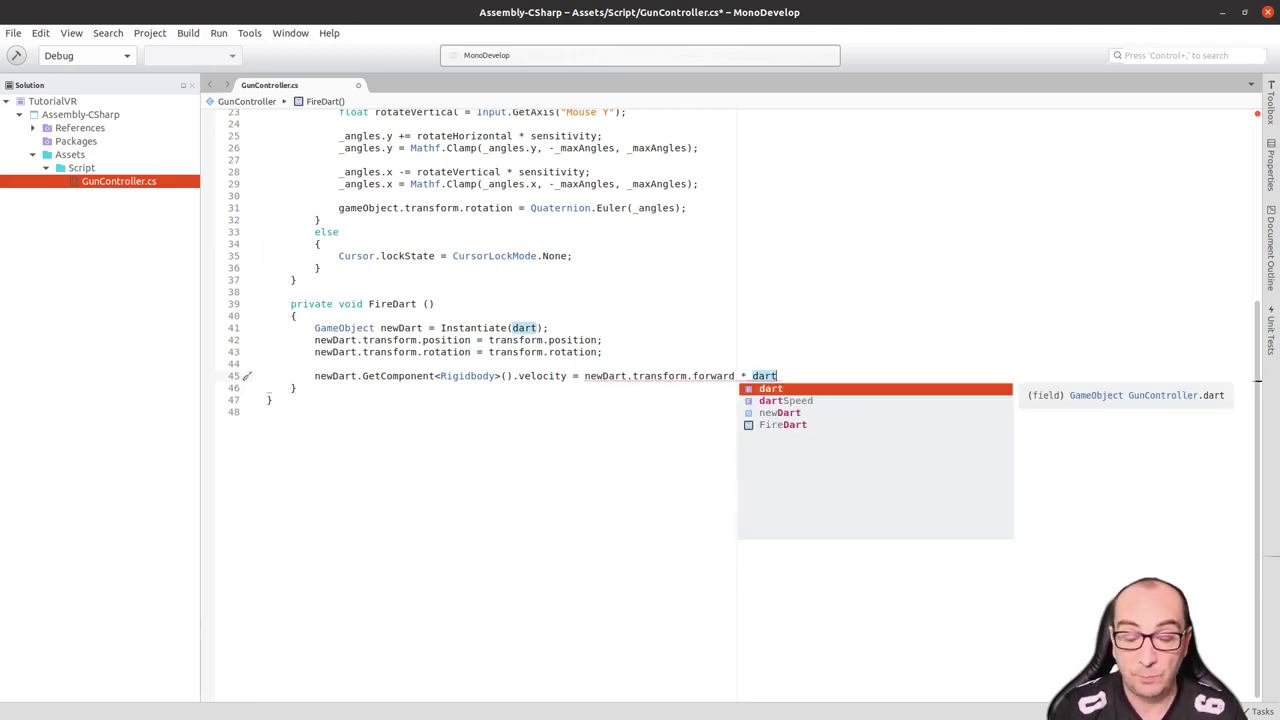
pyautogui.write('Speed;')
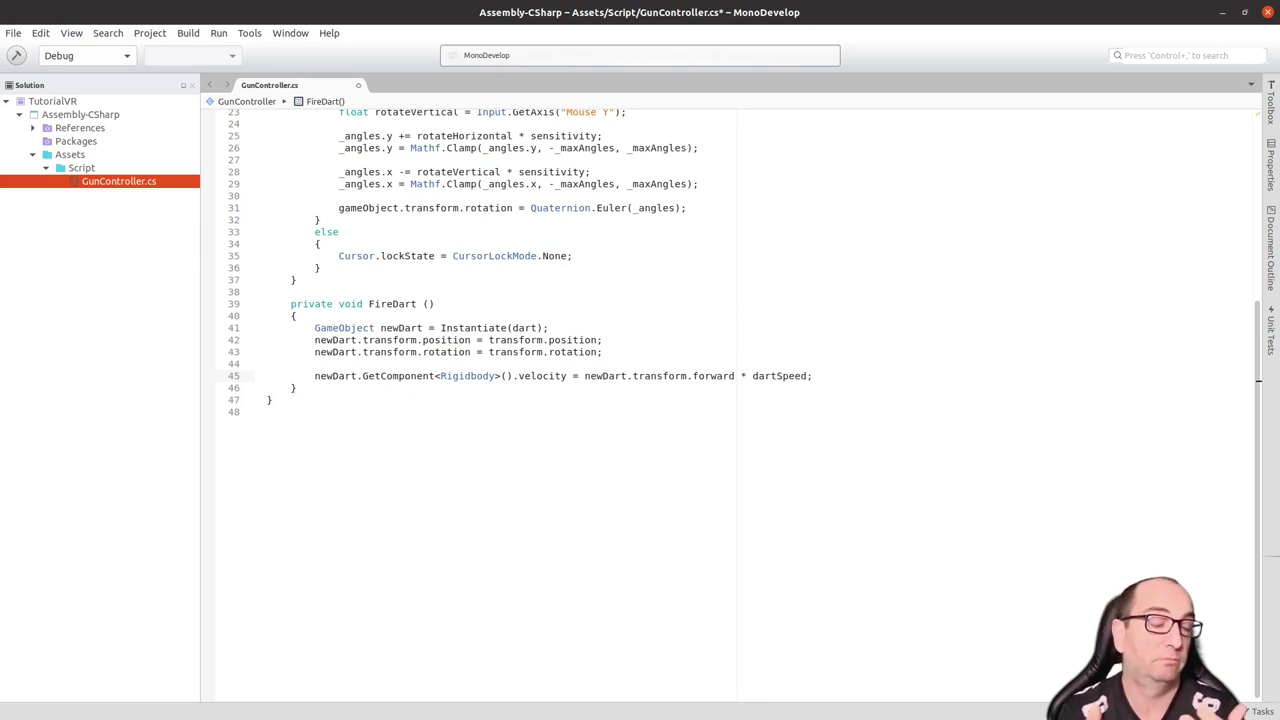
pyautogui.click(716, 419)
pyautogui.hotkey('ctrl', 's')
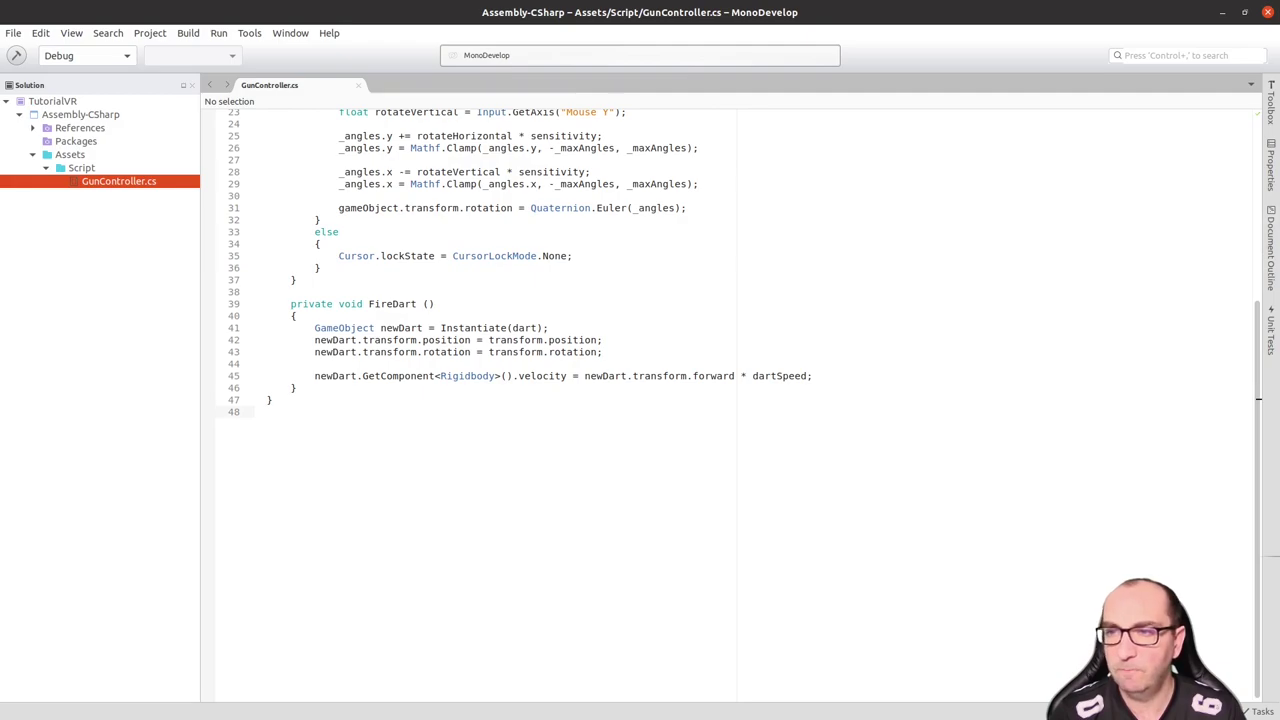
# Step: In Unity, select Gun and drag the Dart prefab into the Gun Controller's Dart field
pyautogui.hotkey('alt', 'Tab')
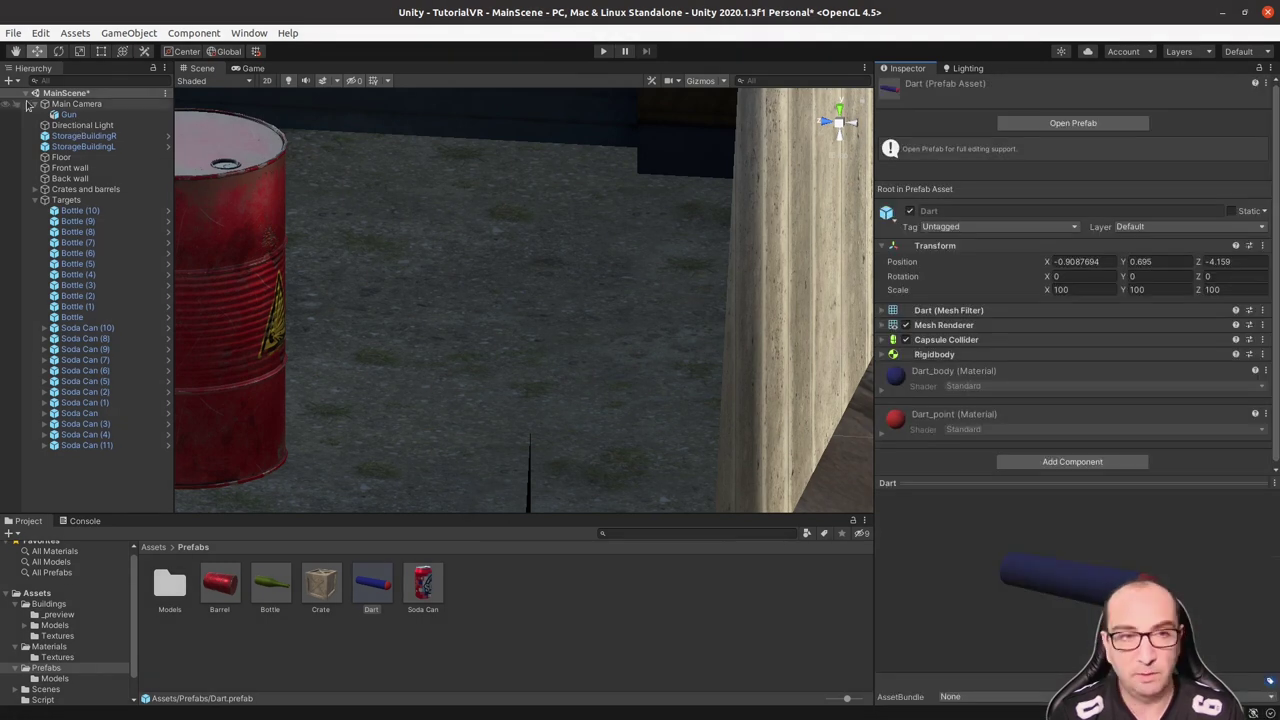
pyautogui.click(68, 114)
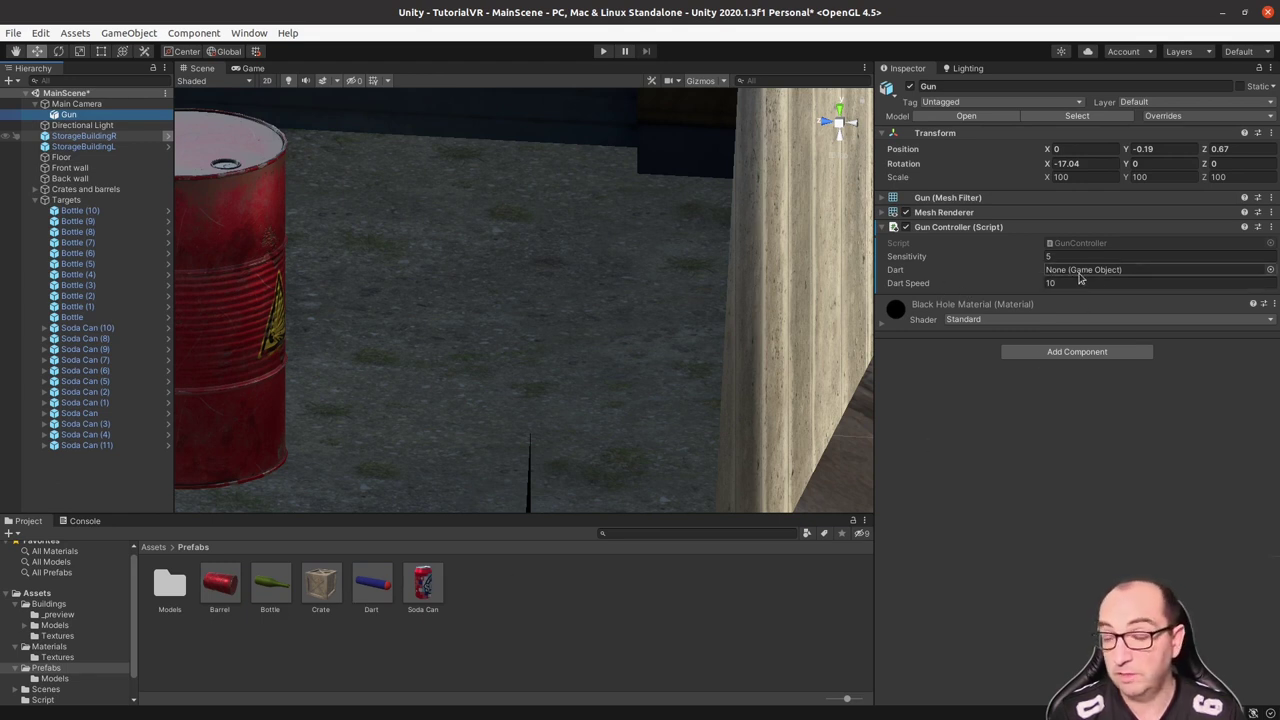
pyautogui.moveTo(390, 590)
pyautogui.mouseDown()
pyautogui.moveTo(1130, 255)
pyautogui.moveTo(1125, 270)
pyautogui.mouseUp()
# Step: Inspect the Dart prefab and the NERF_Dart model's import settings, then reselect the Gun
pyautogui.click(375, 590)
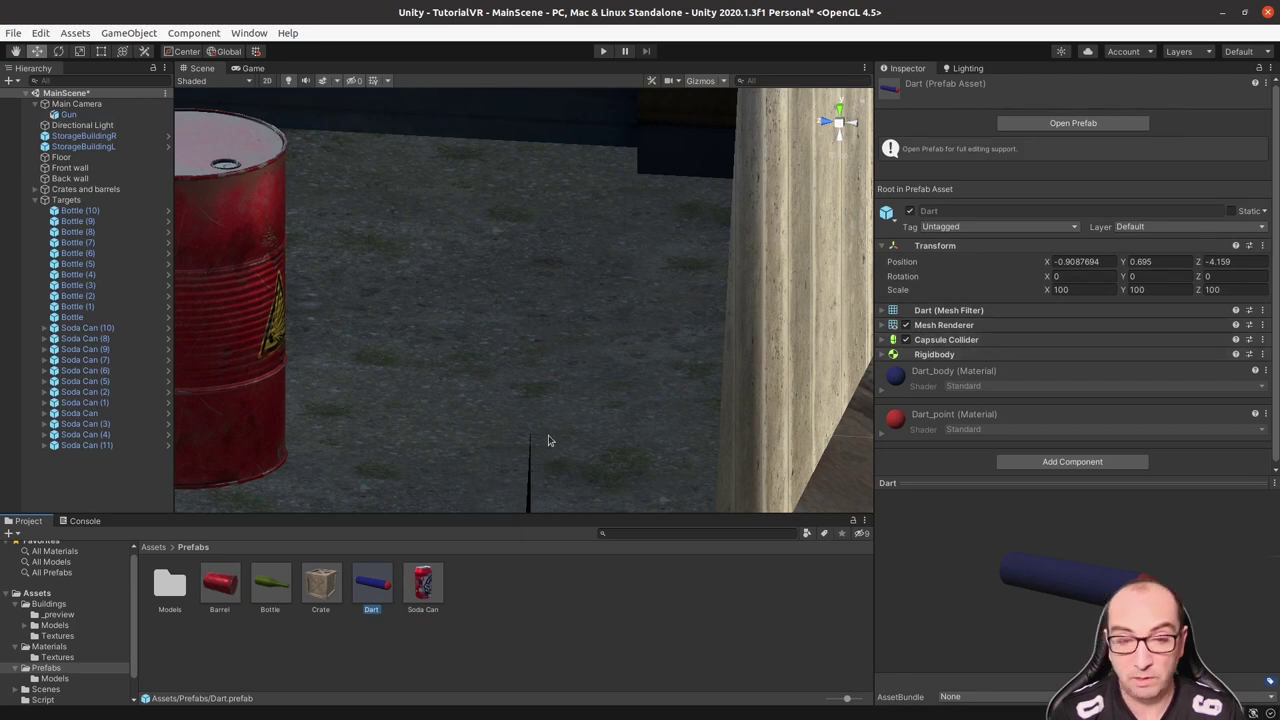
pyautogui.click(172, 588)
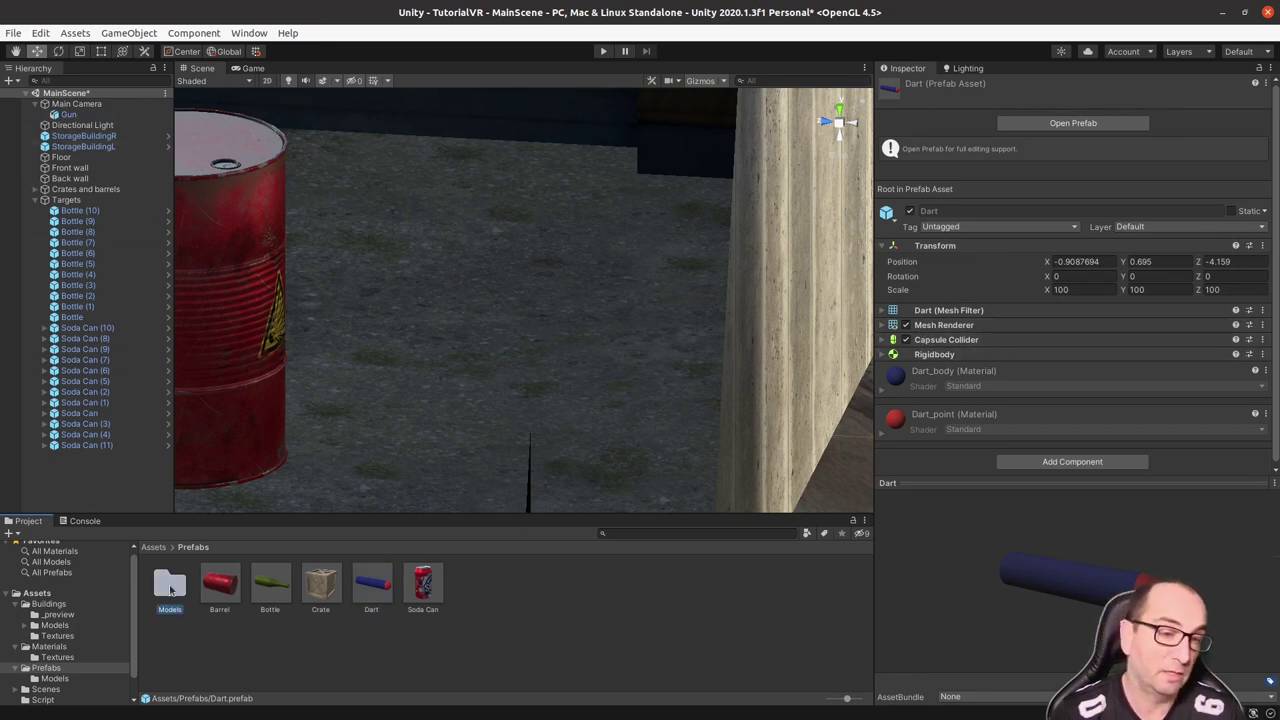
pyautogui.doubleClick(172, 588)
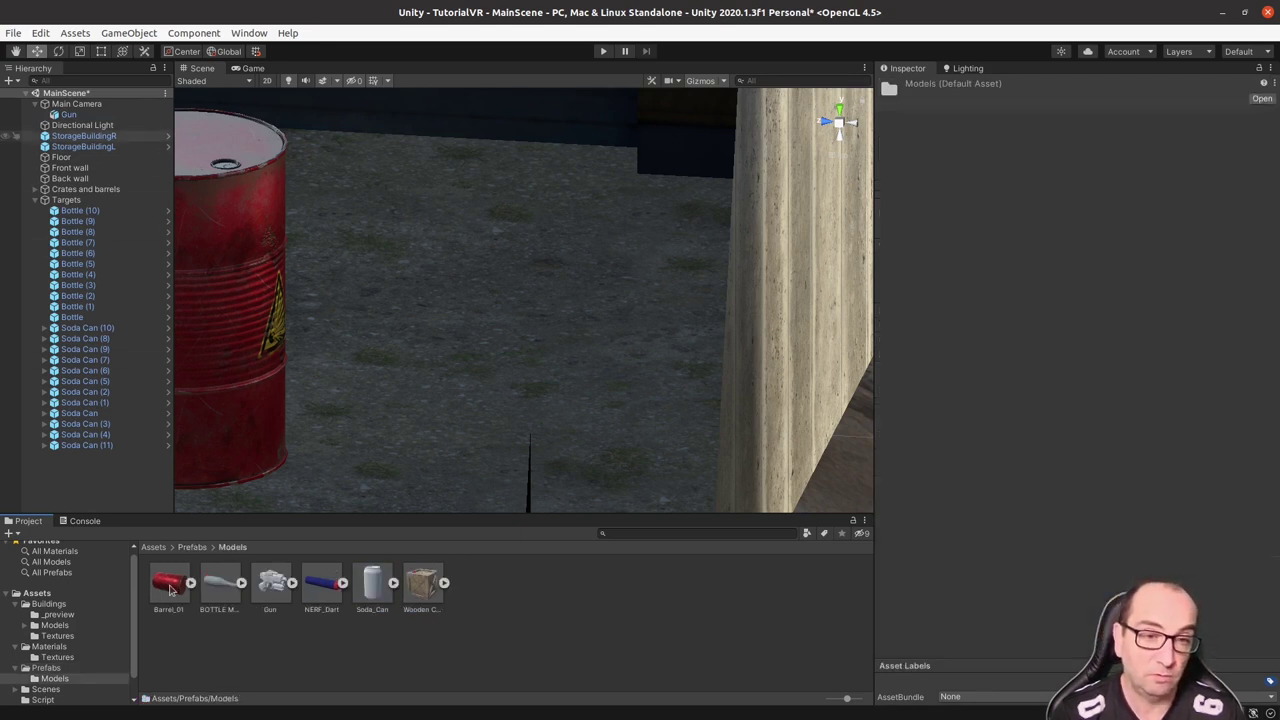
pyautogui.click(335, 588)
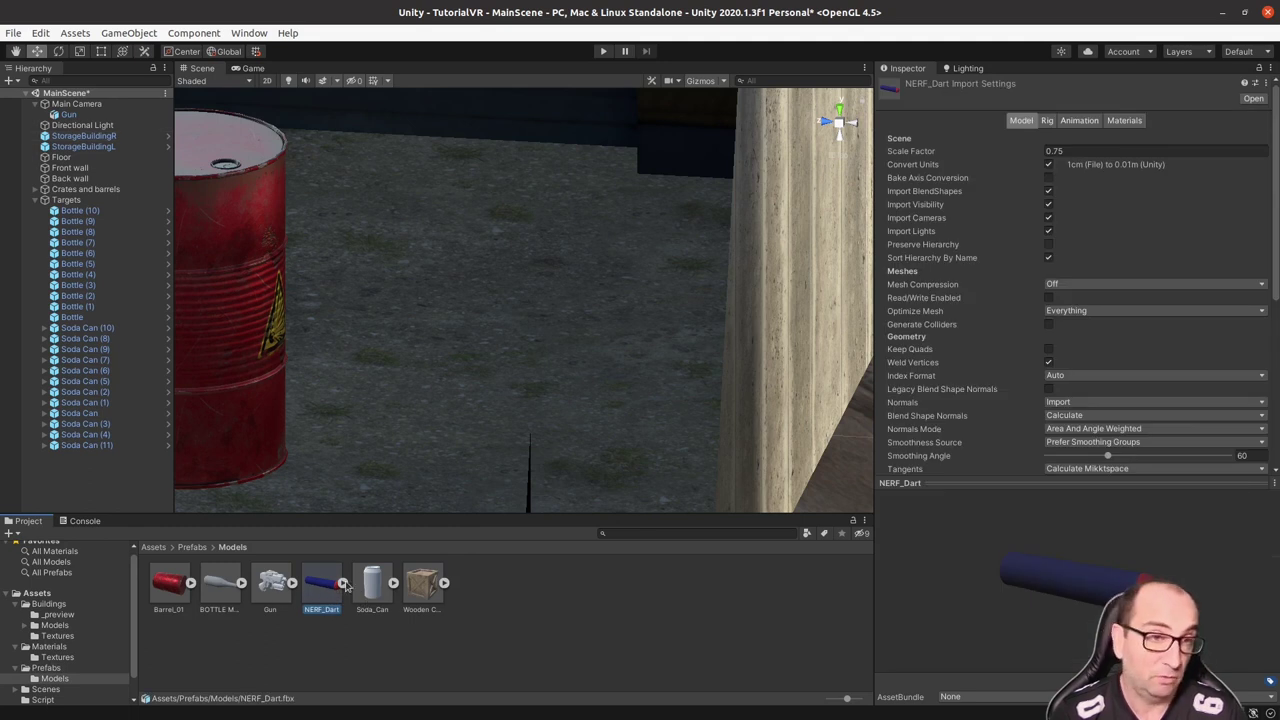
pyautogui.click(197, 549)
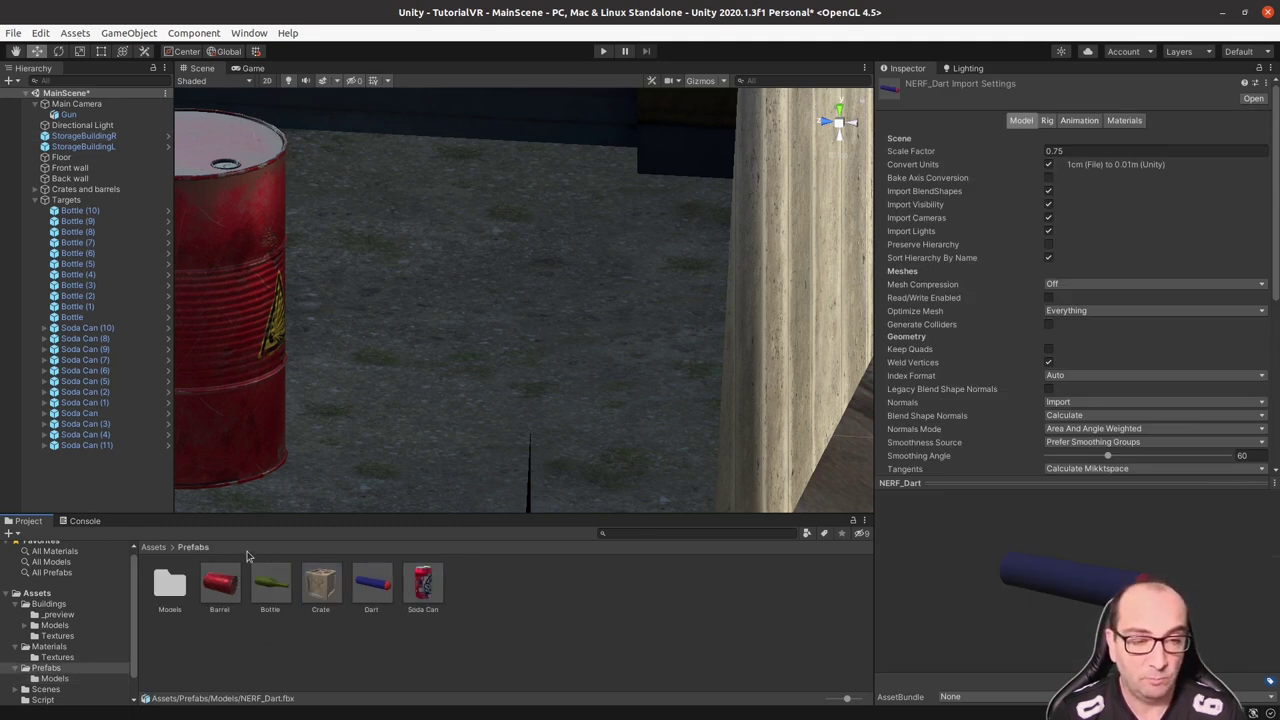
pyautogui.click(70, 116)
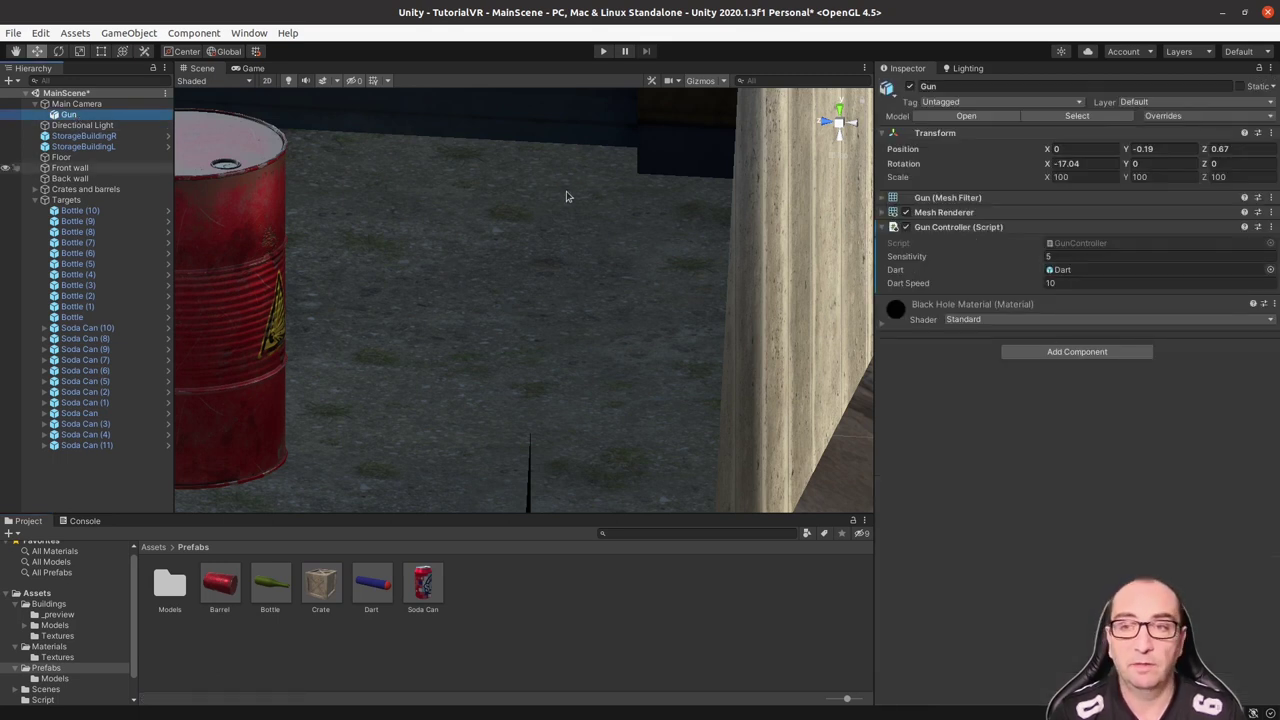
pyautogui.click(603, 52)
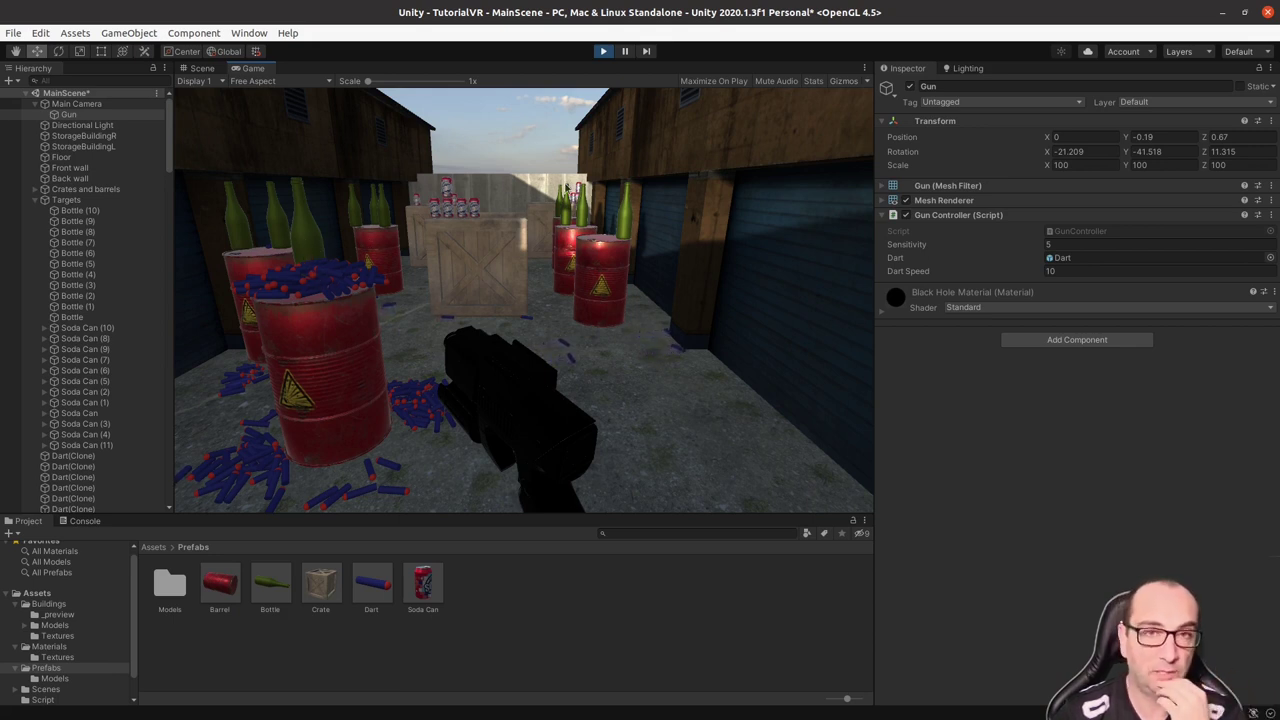
pyautogui.click(603, 52)
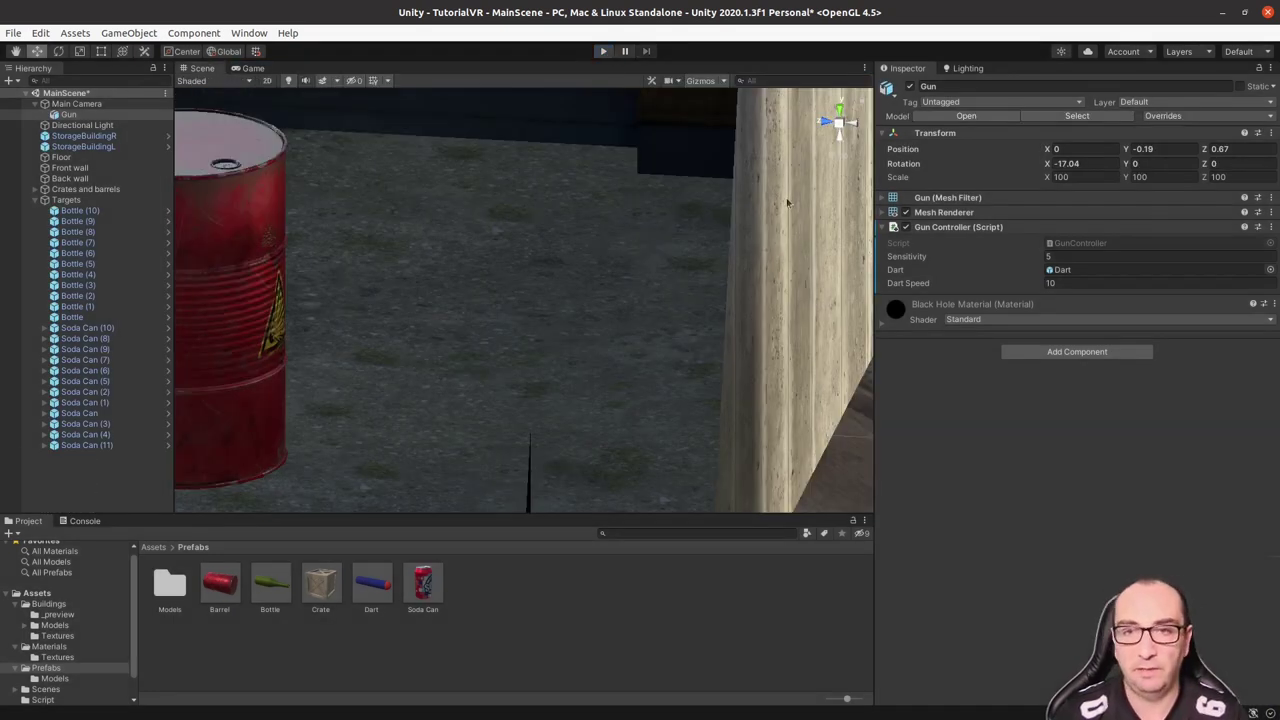
# Step: Open GunController and change the mouse check to Input.GetMouseButtonDown(1)
pyautogui.doubleClick(1080, 243)
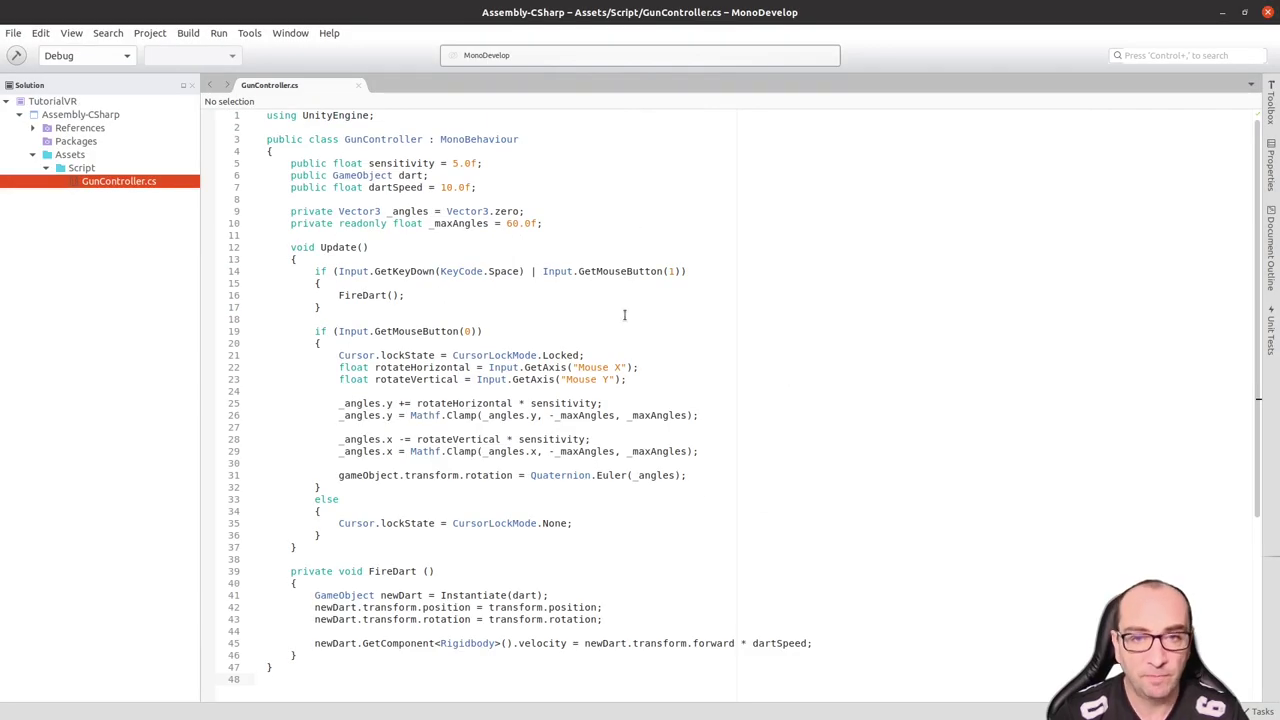
pyautogui.click(660, 271)
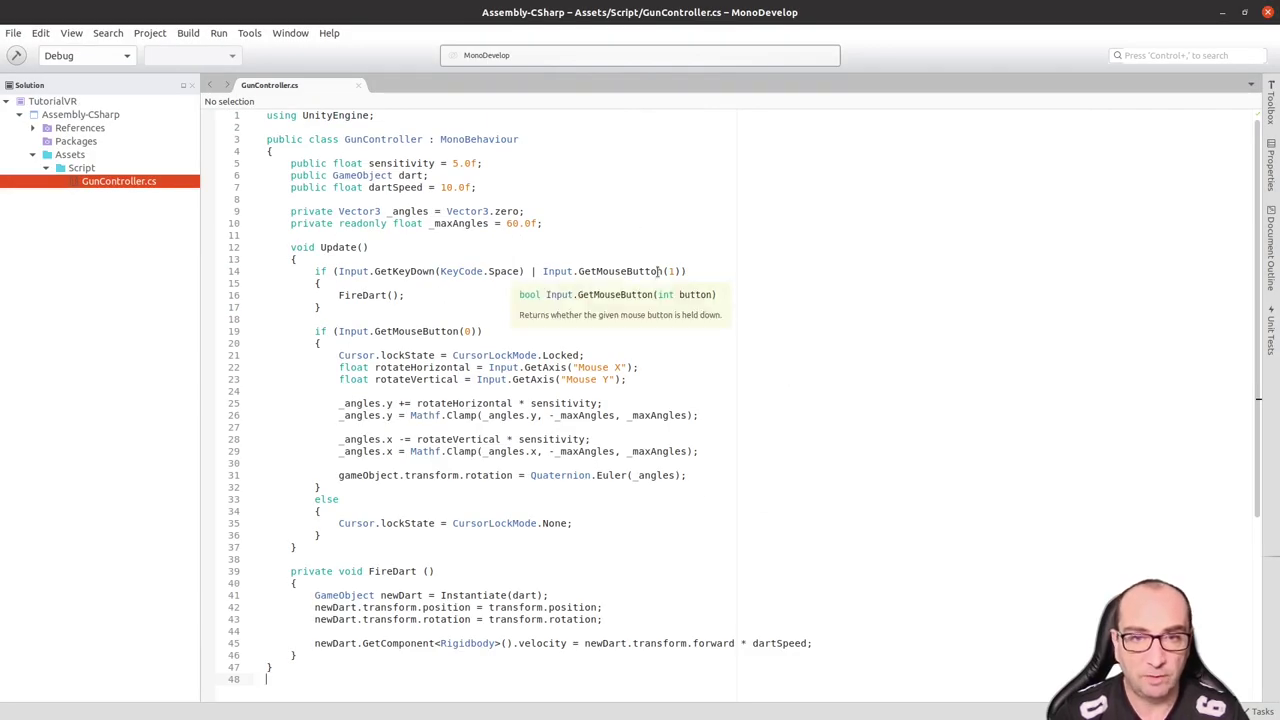
pyautogui.press('Down')
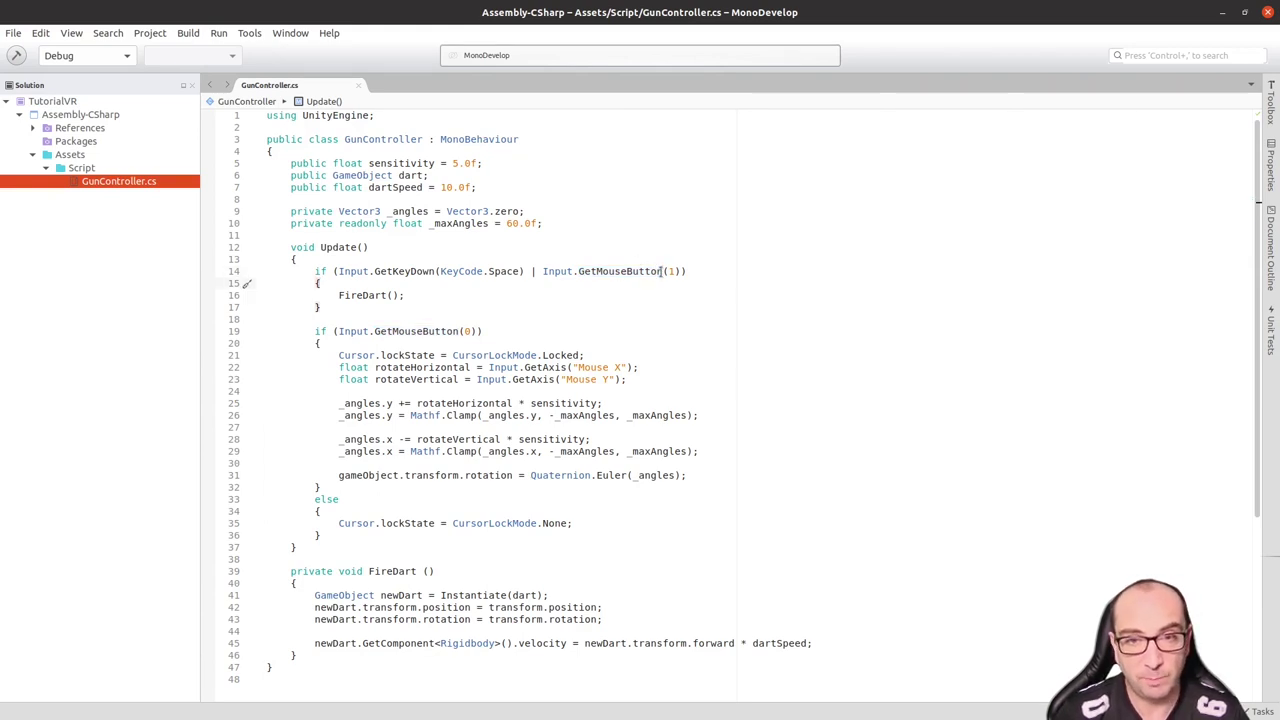
pyautogui.click(665, 271)
pyautogui.write('D')
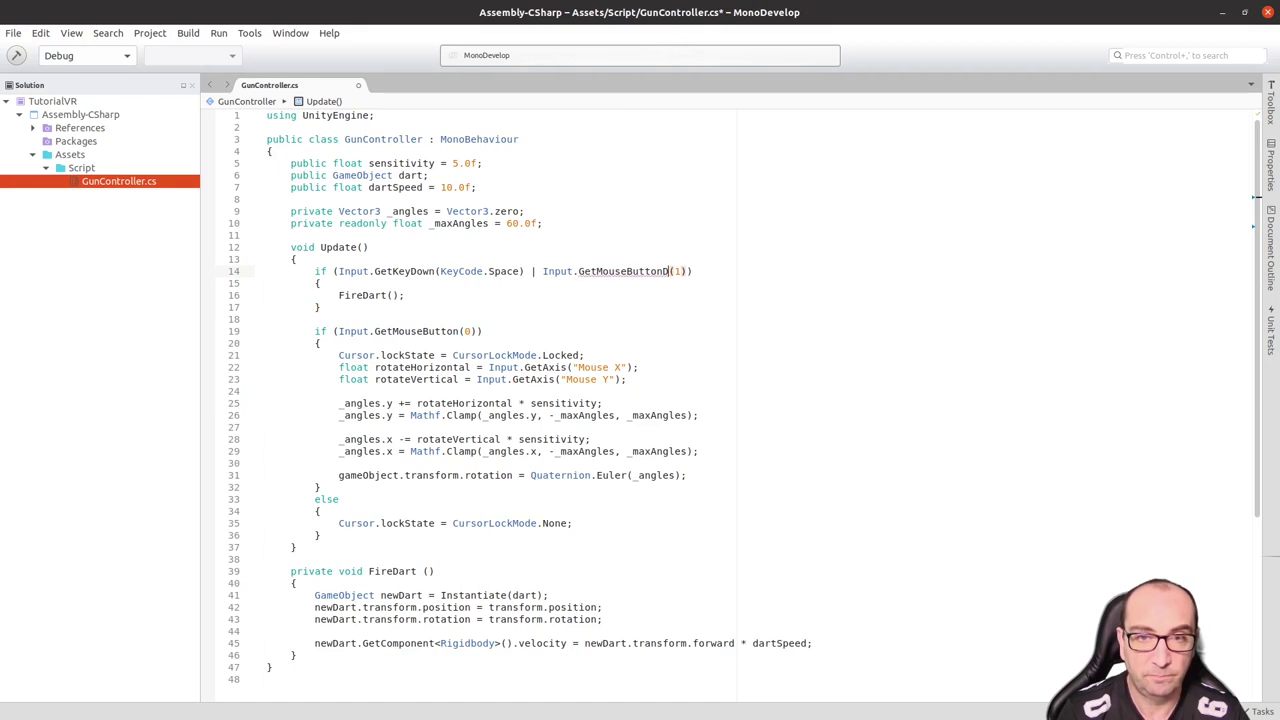
pyautogui.write('own')
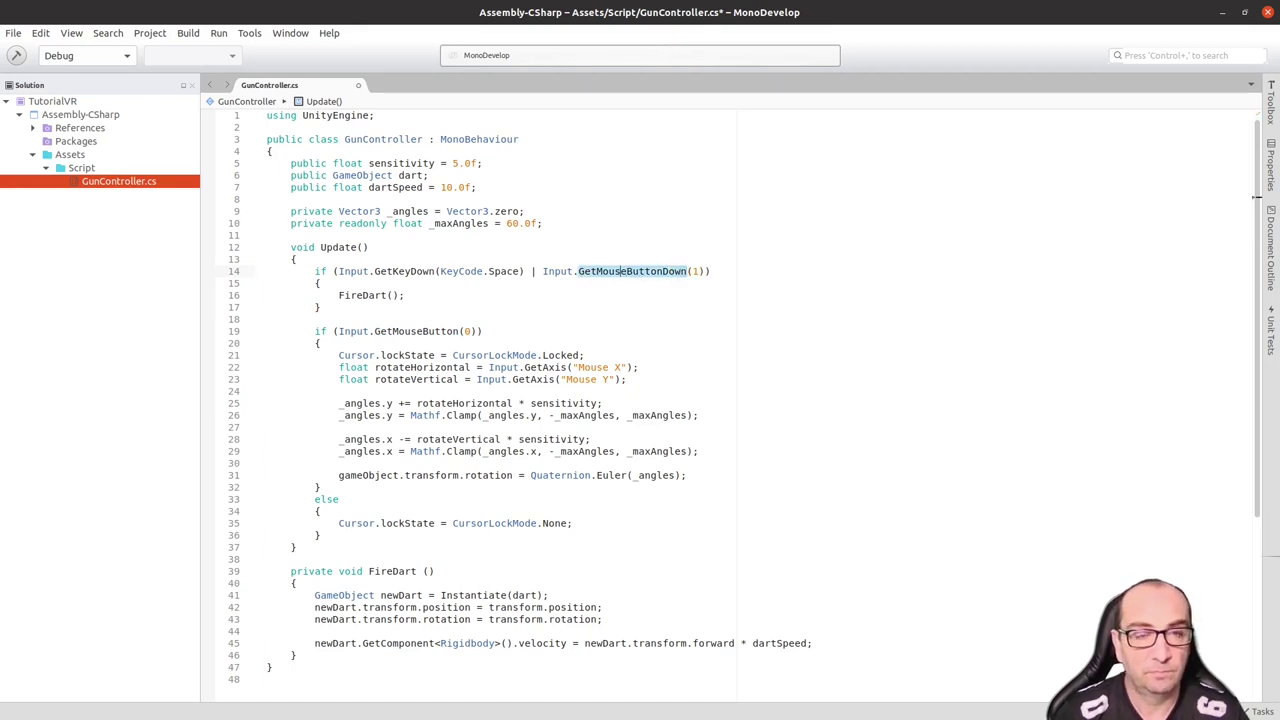
# Step: Clear the old GetKeyDown(KeyCode.Space) key check on line 14
pyautogui.click(505, 271)
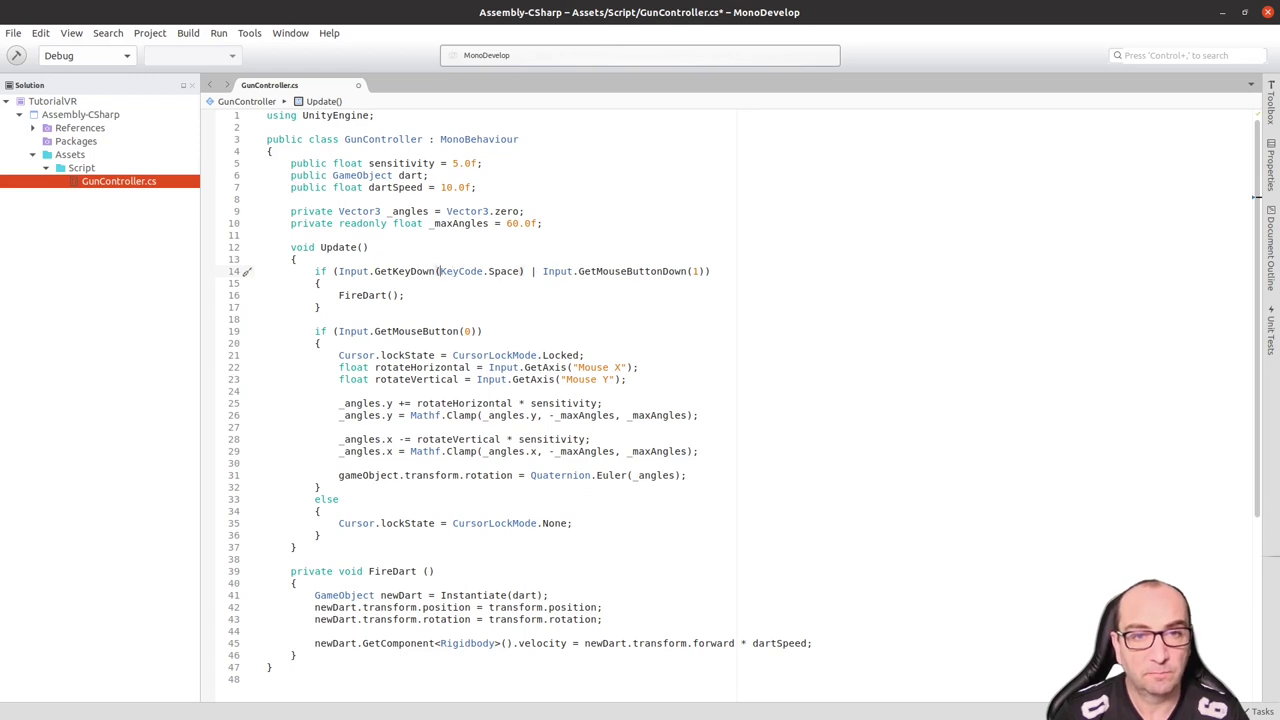
pyautogui.doubleClick(404, 271)
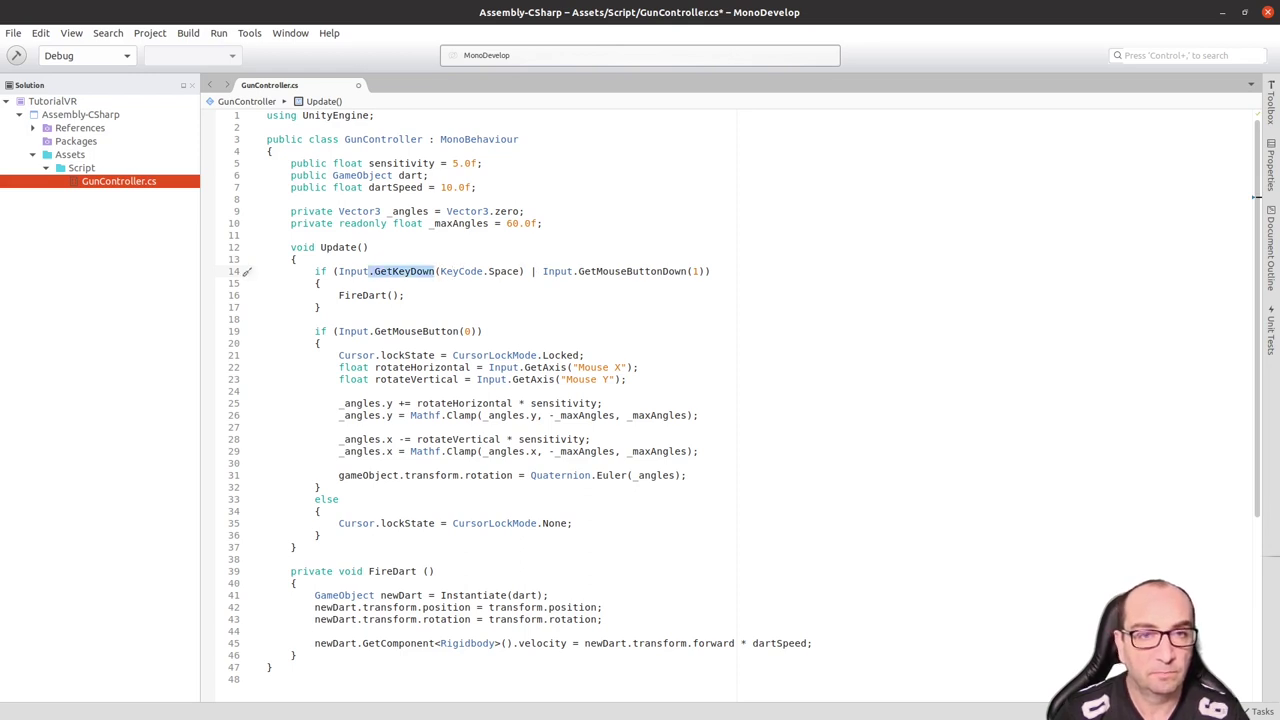
pyautogui.press('BackSpace')
pyautogui.write('get')
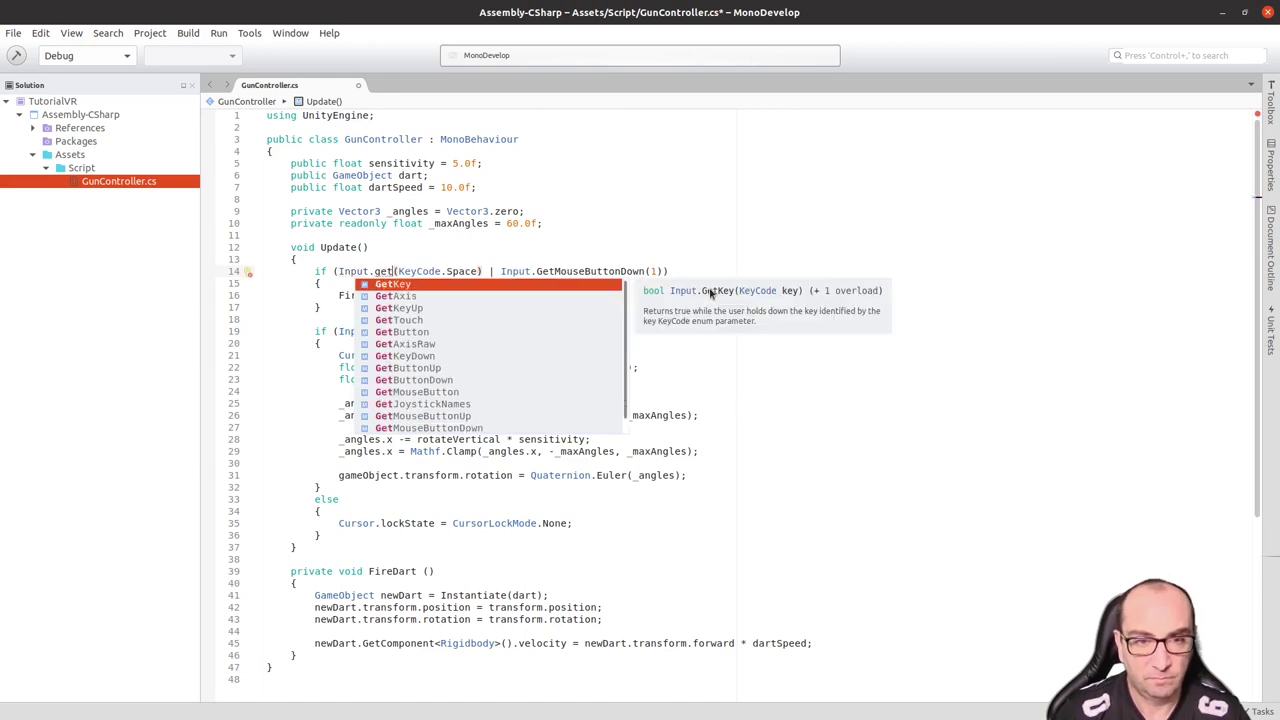
pyautogui.press('Down')
pyautogui.press('Down')
pyautogui.press('Down')
pyautogui.press('Down')
pyautogui.press('Down')
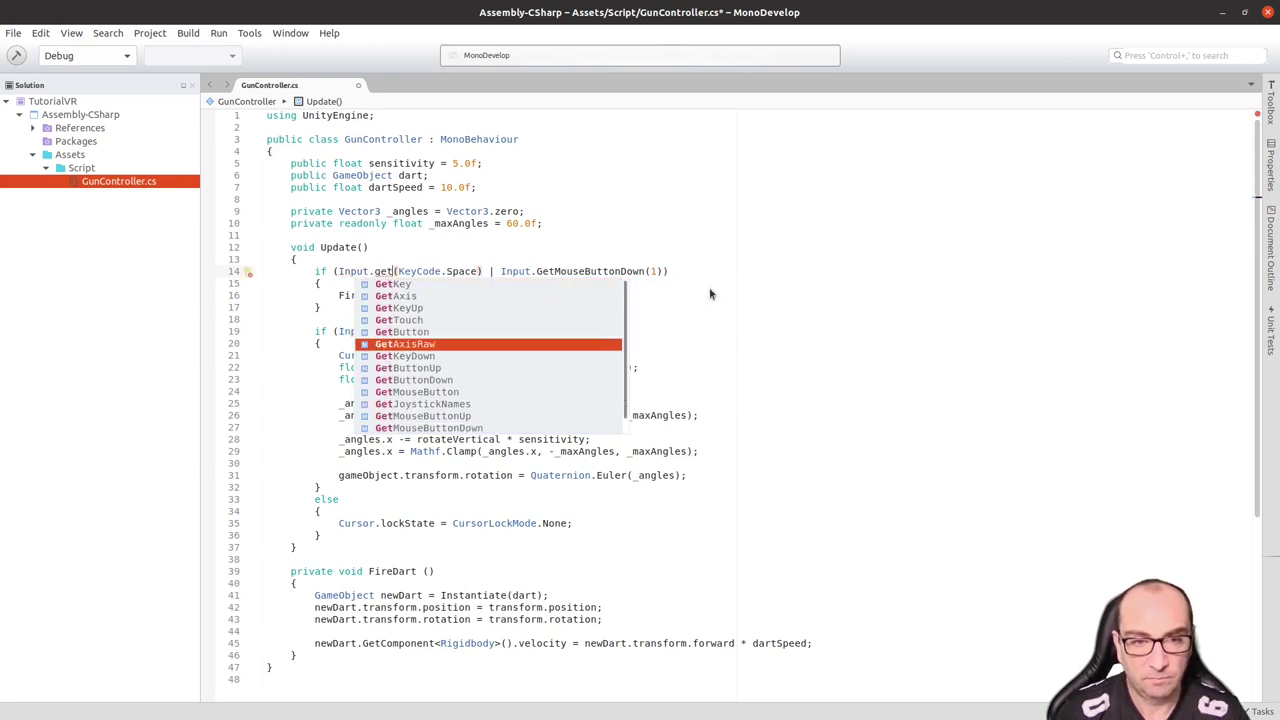
pyautogui.press('Down')
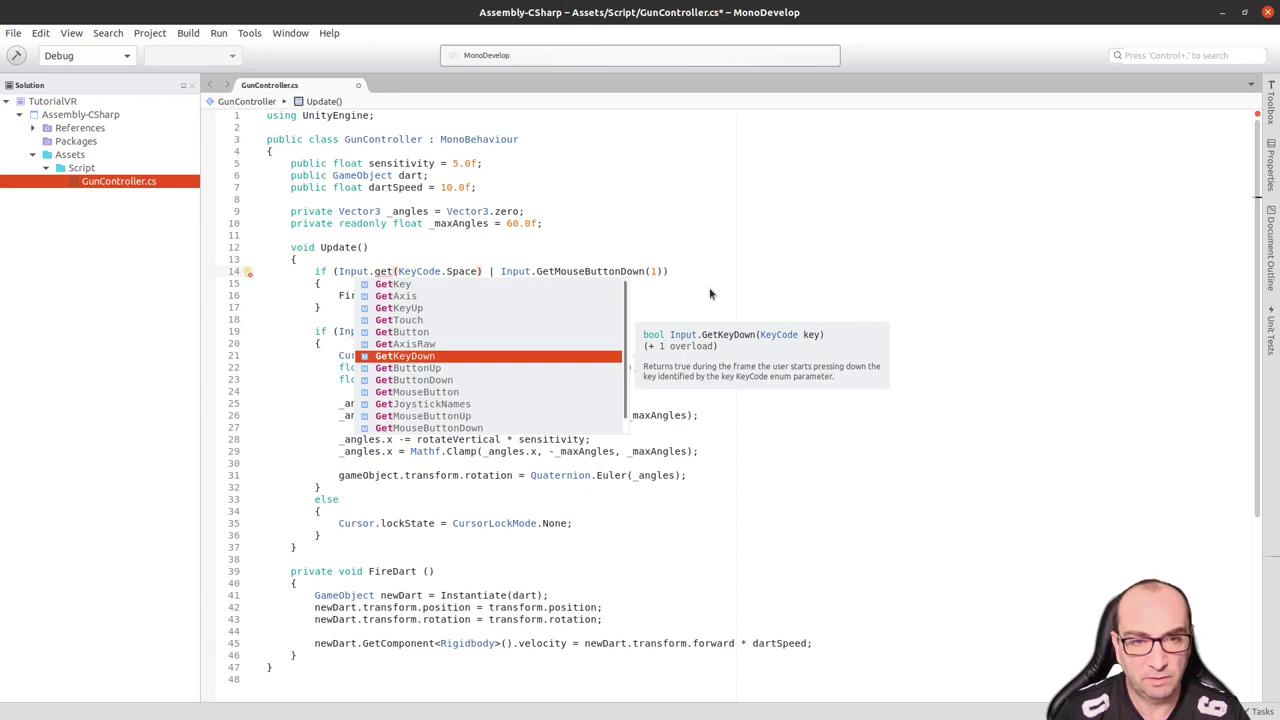
pyautogui.press('Down')
pyautogui.press('Down')
pyautogui.press('Return')
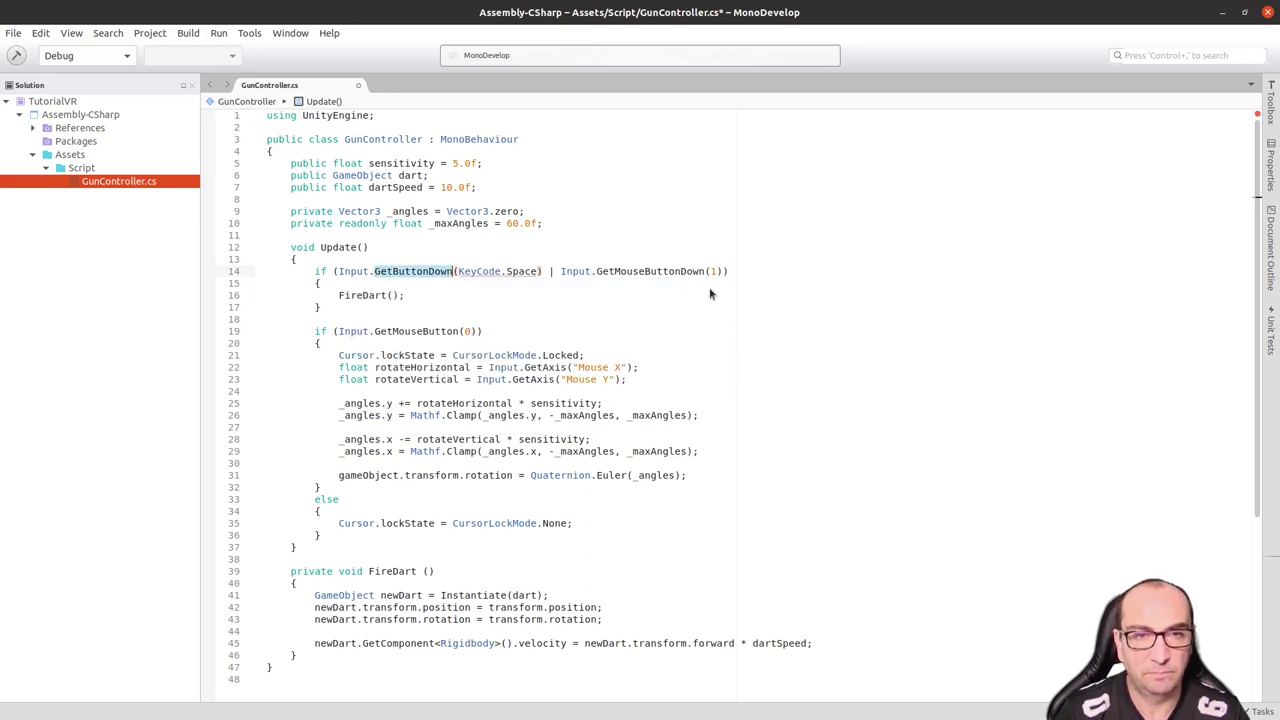
pyautogui.press('Right')
pyautogui.hotkey('ctrl', 'shift', 'Right')
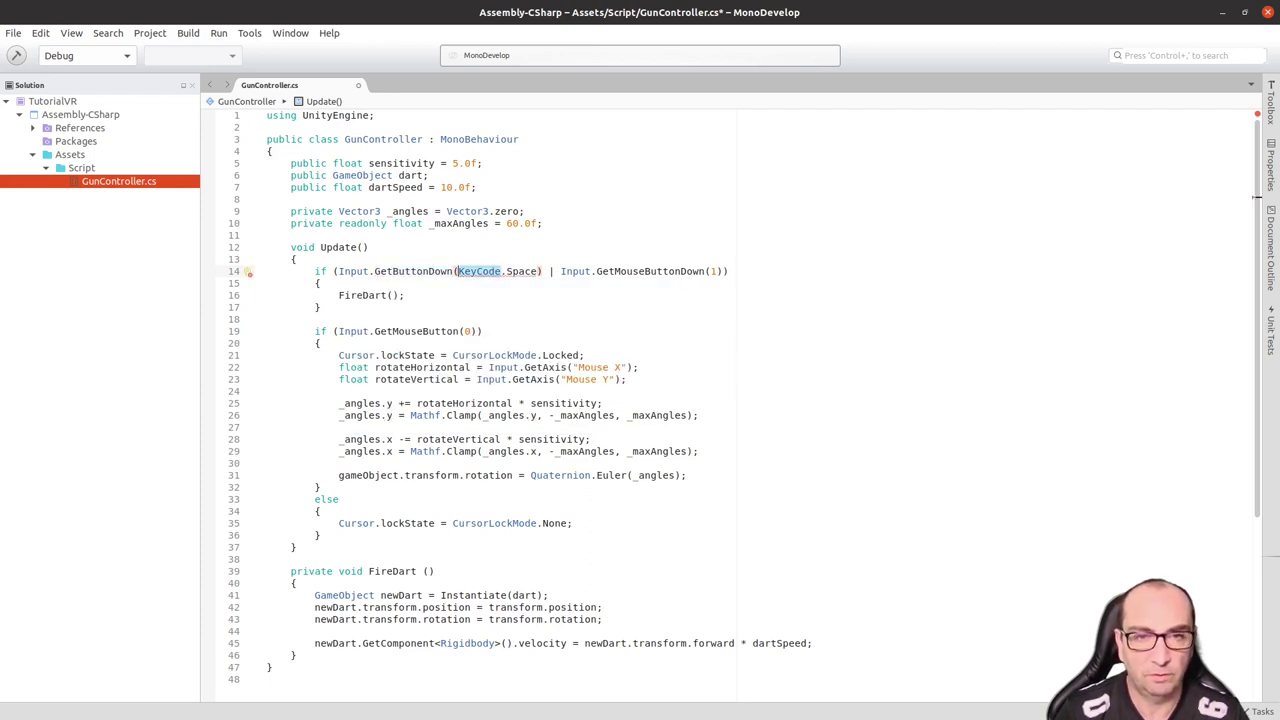
pyautogui.hotkey('ctrl', 'shift', 'Right')
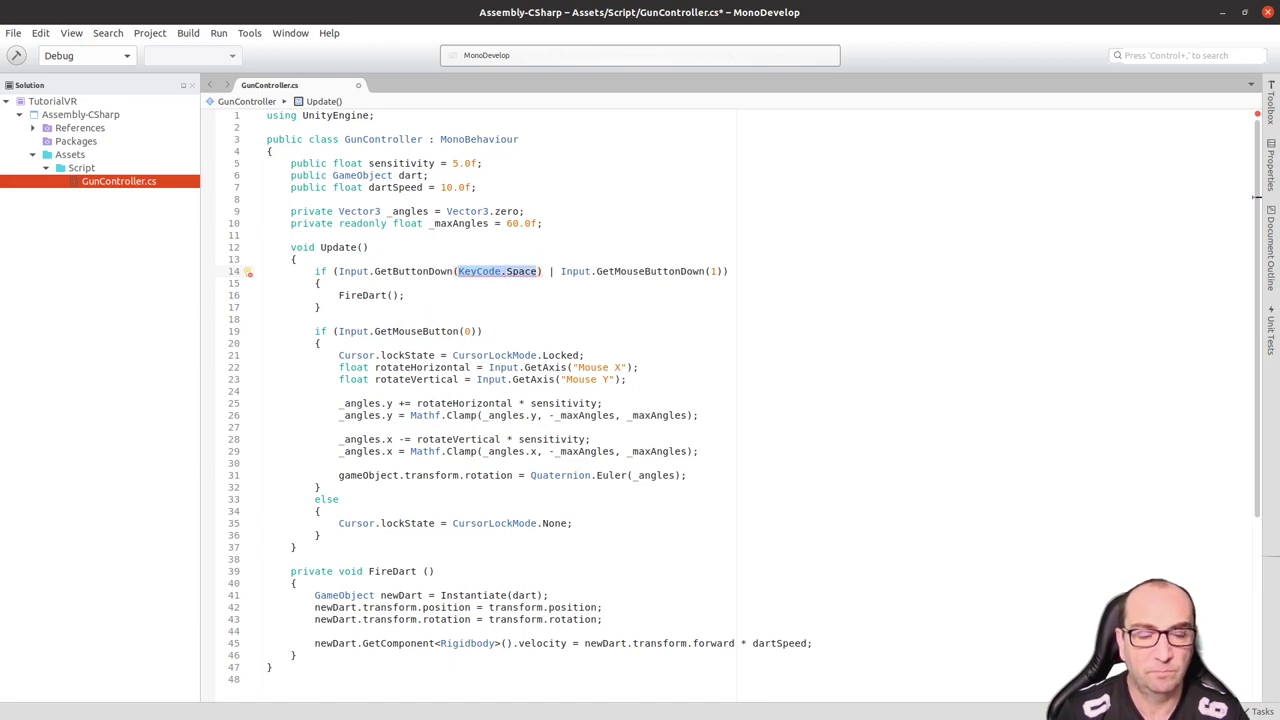
pyautogui.press('BackSpace')
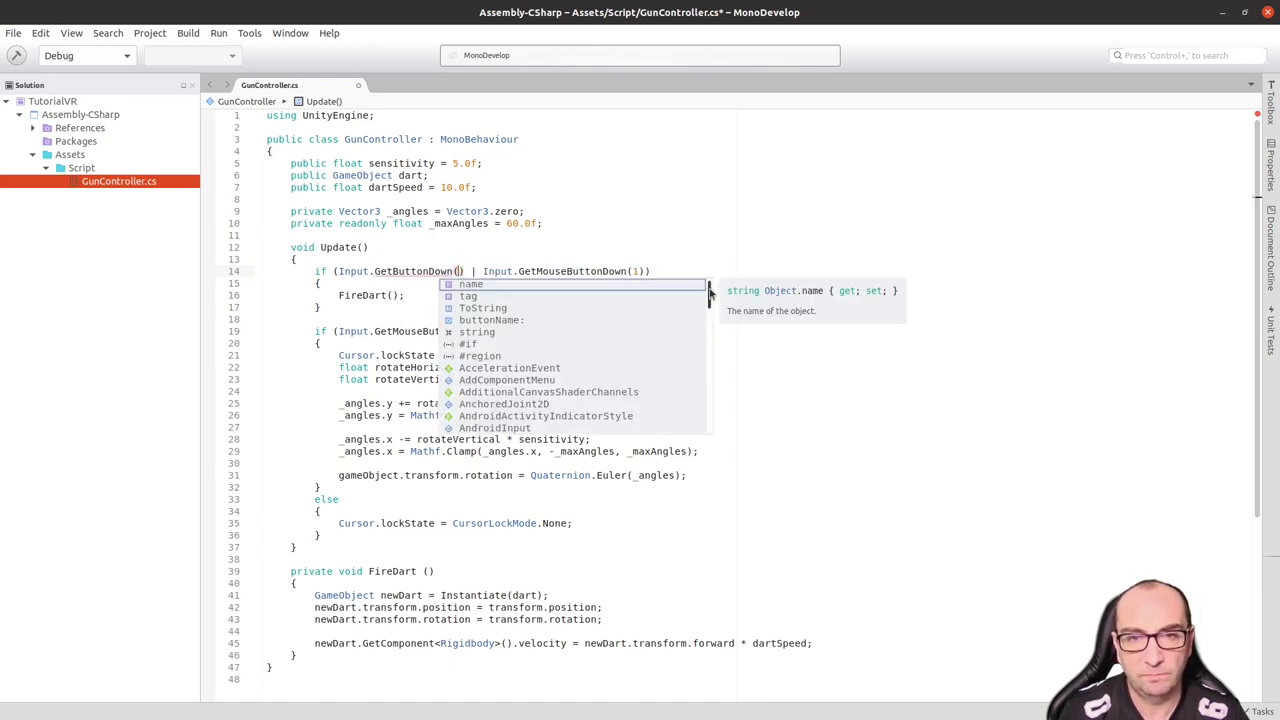
pyautogui.press('Escape')
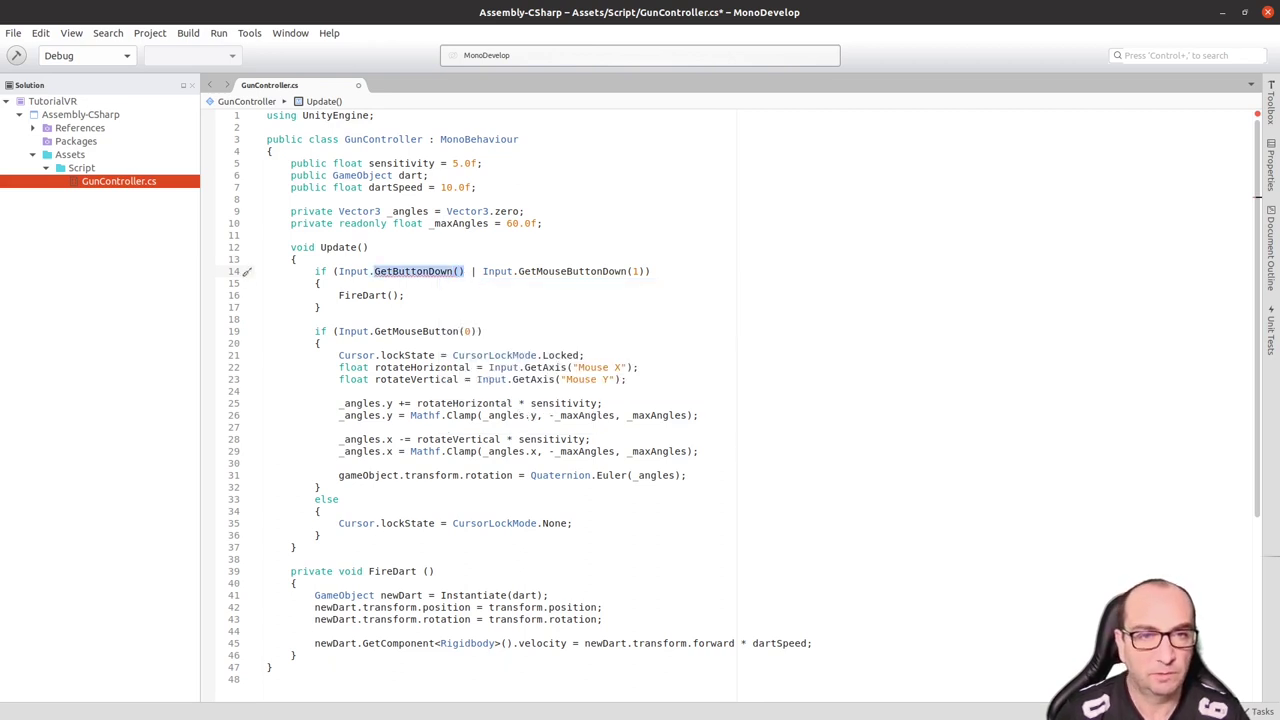
# Step: Rewrite the key check as Input.GetKeyDown(KeyCode.F)
pyautogui.write('GetKeyD')
pyautogui.press('Tab')
pyautogui.write('(')
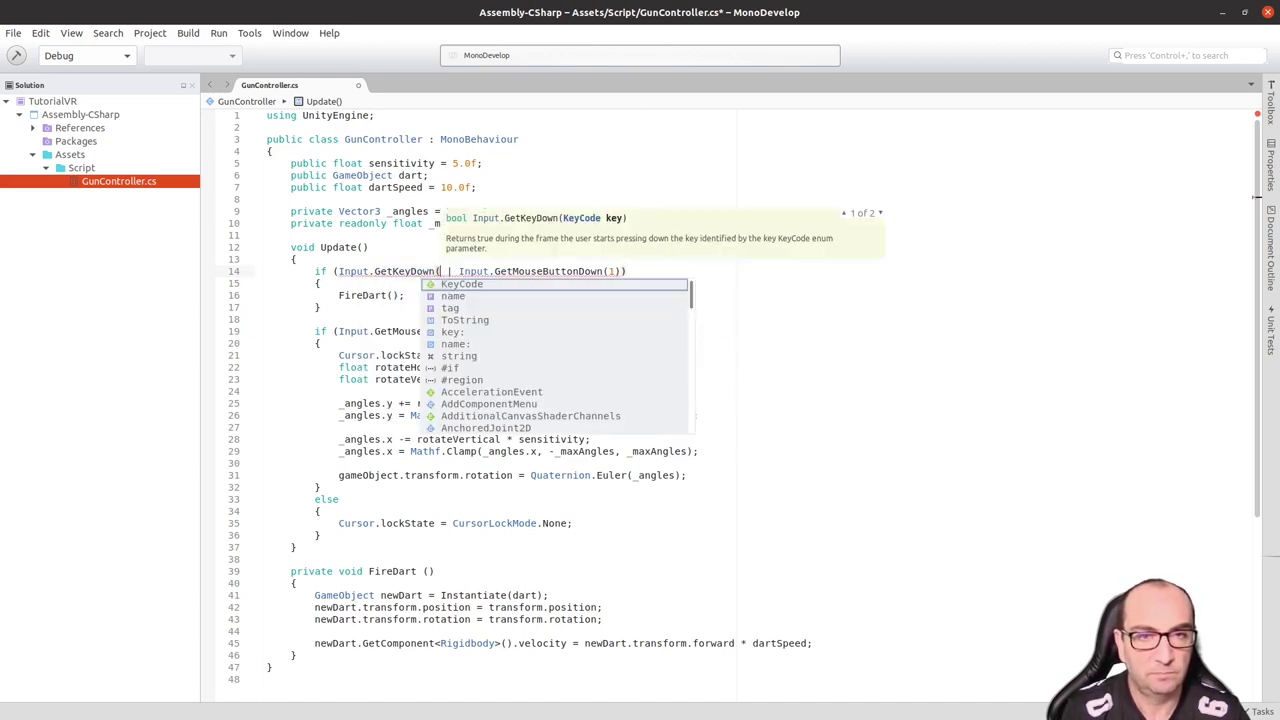
pyautogui.press('Tab')
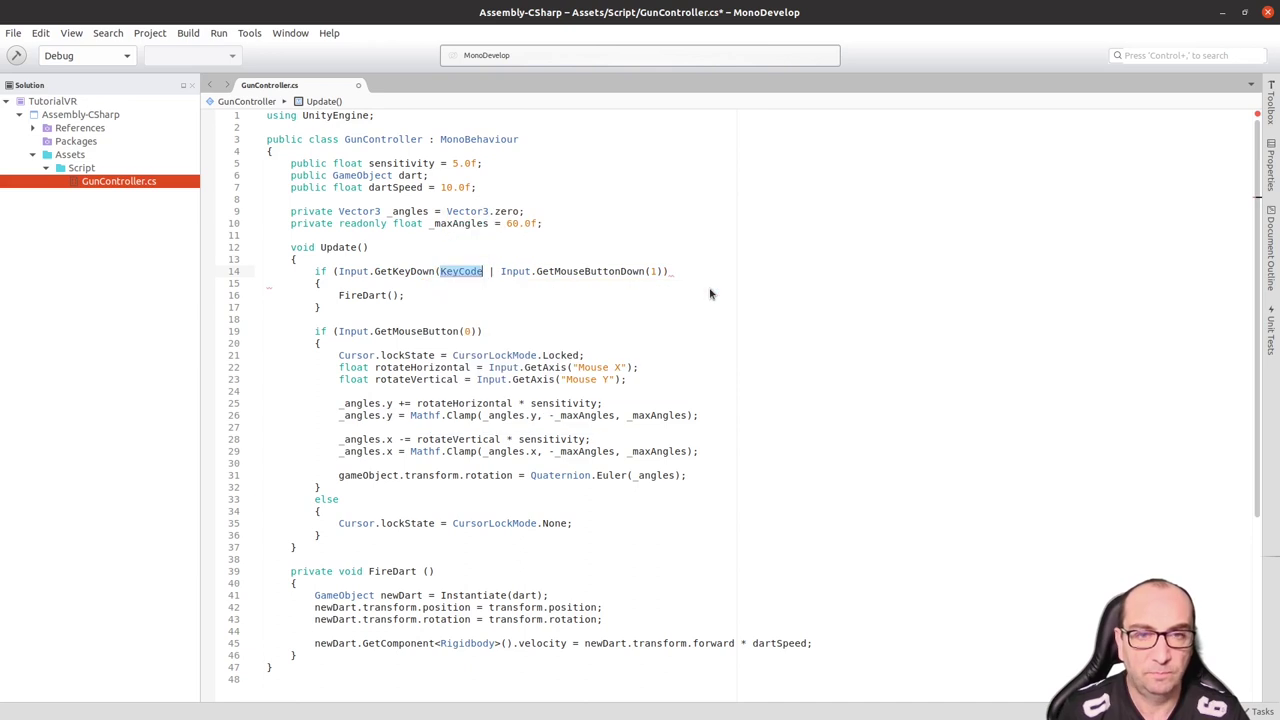
pyautogui.write('.')
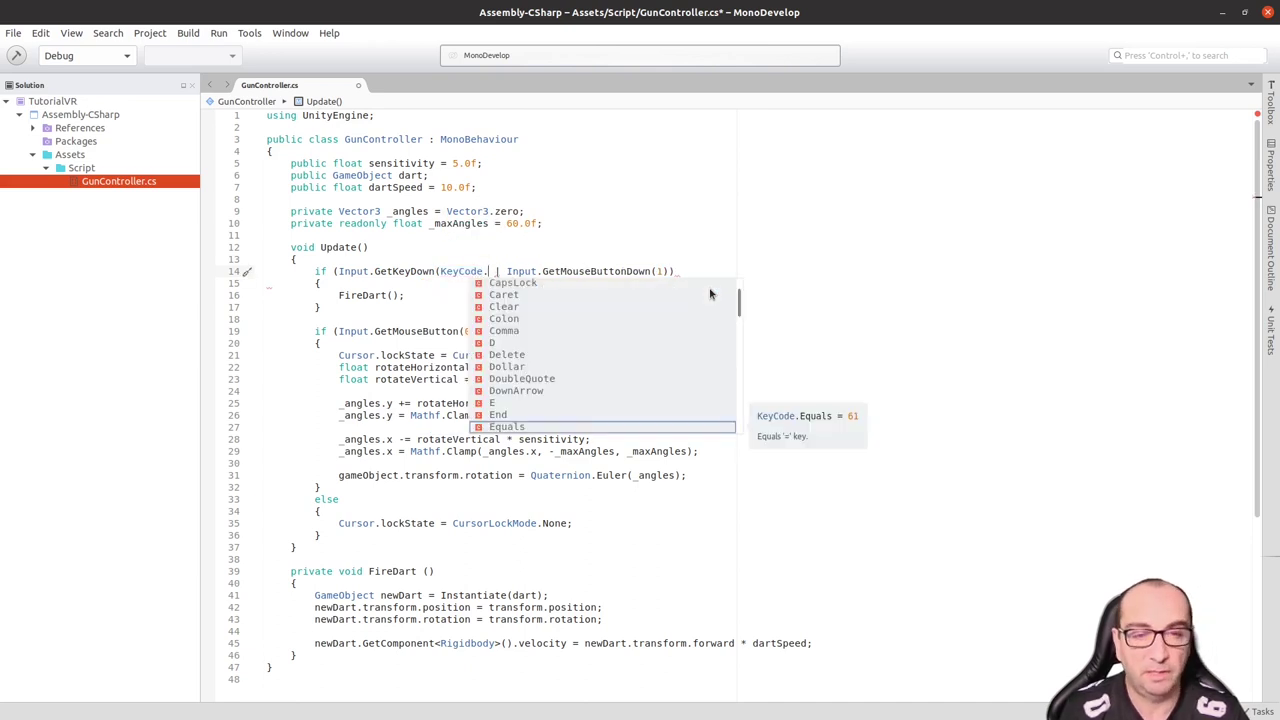
pyautogui.write('F')
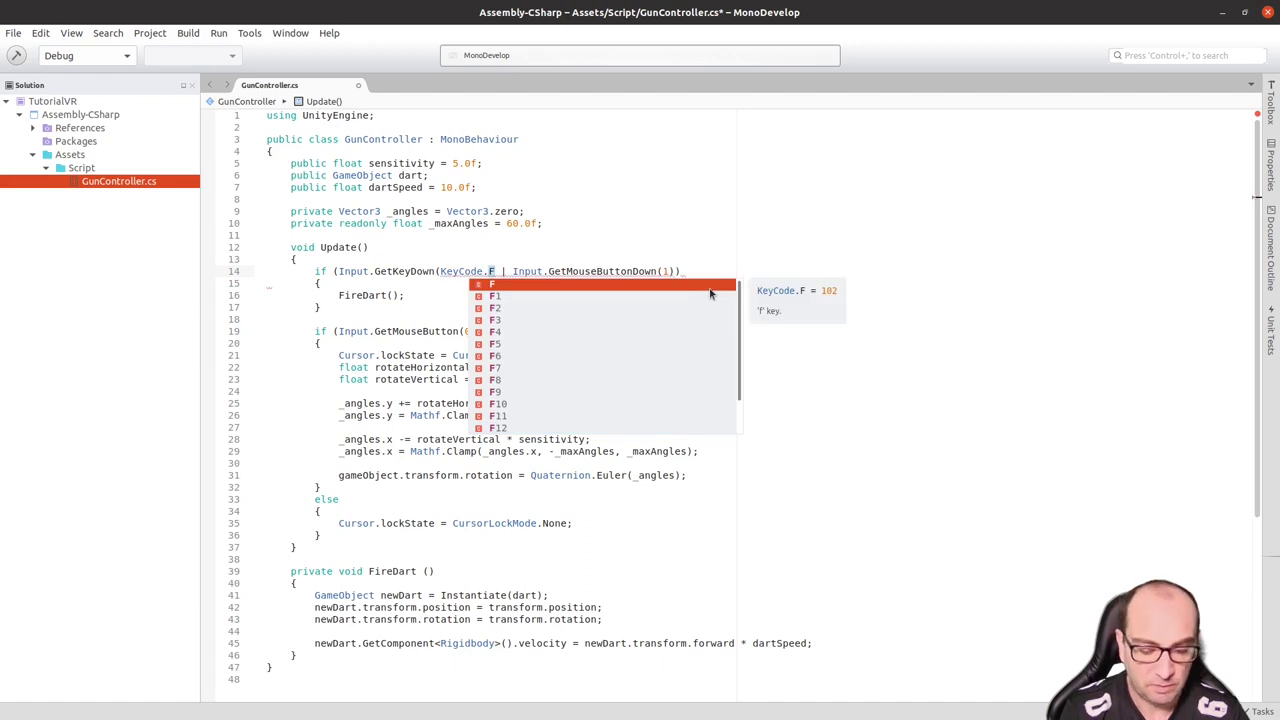
pyautogui.write(')')
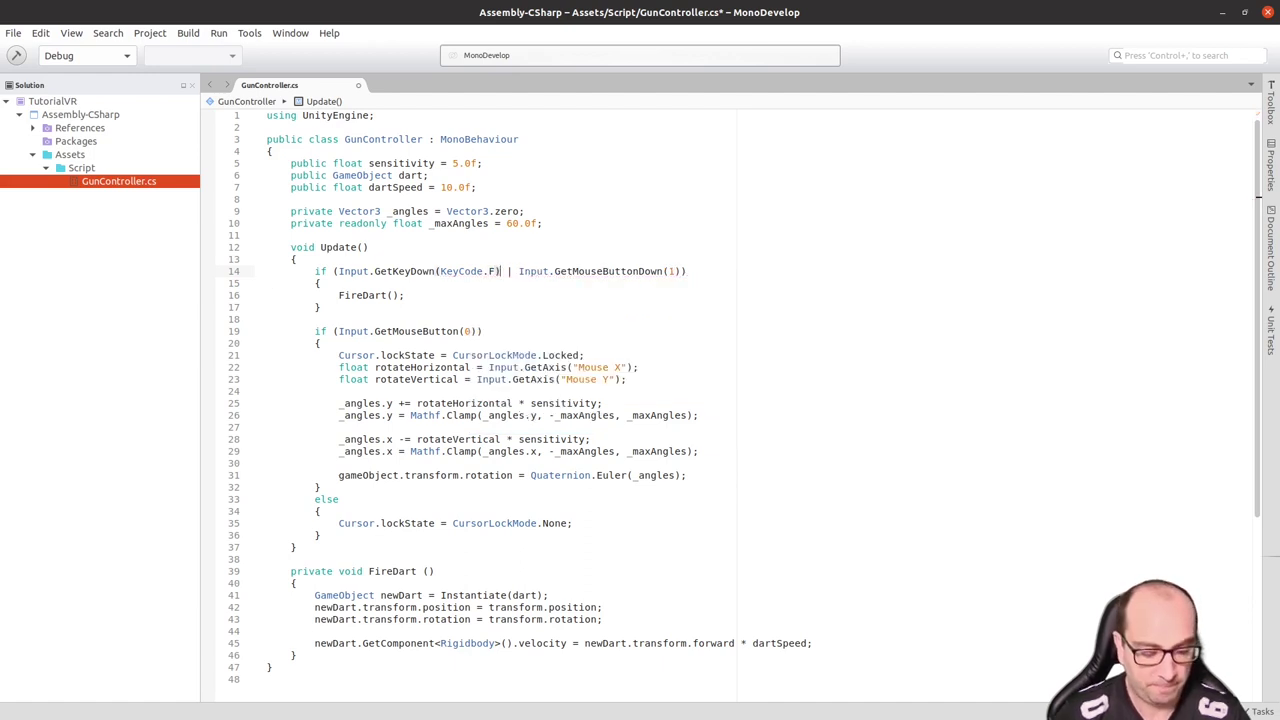
# Step: Join the two checks with || and save the script before returning to Unity
pyautogui.hotkey('ctrl', 's')
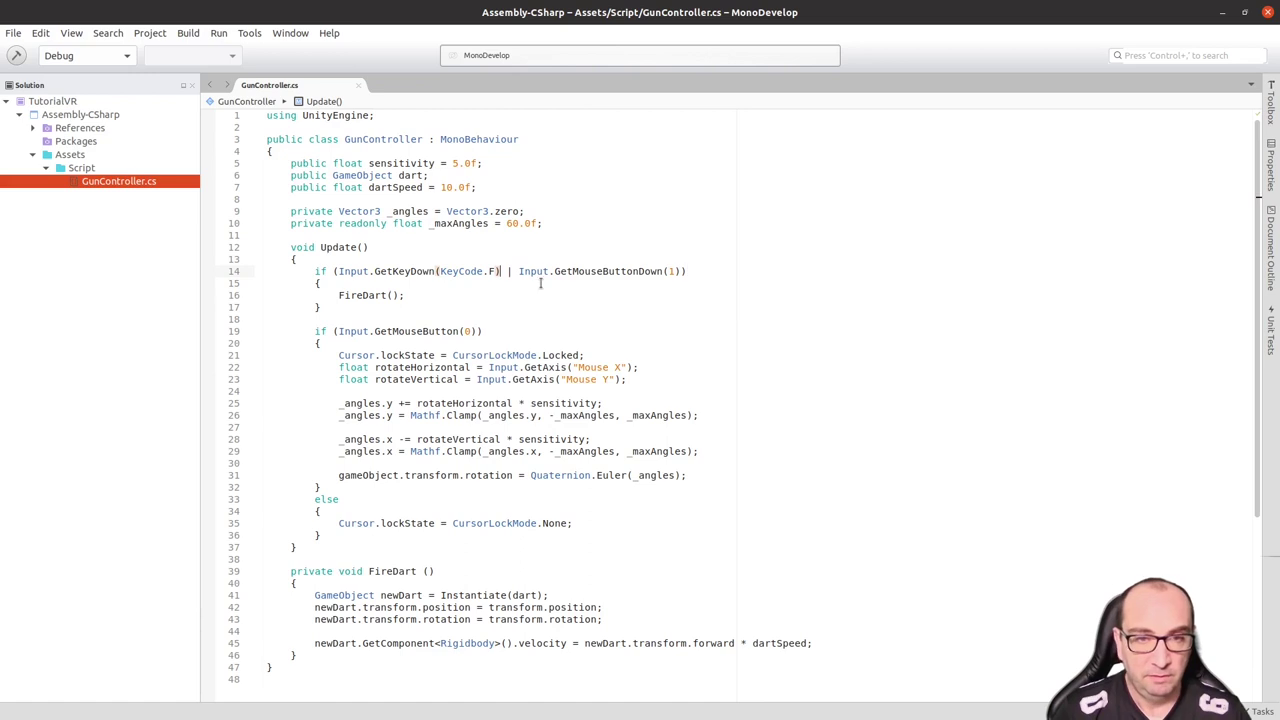
pyautogui.write('|')
pyautogui.hotkey('ctrl', 's')
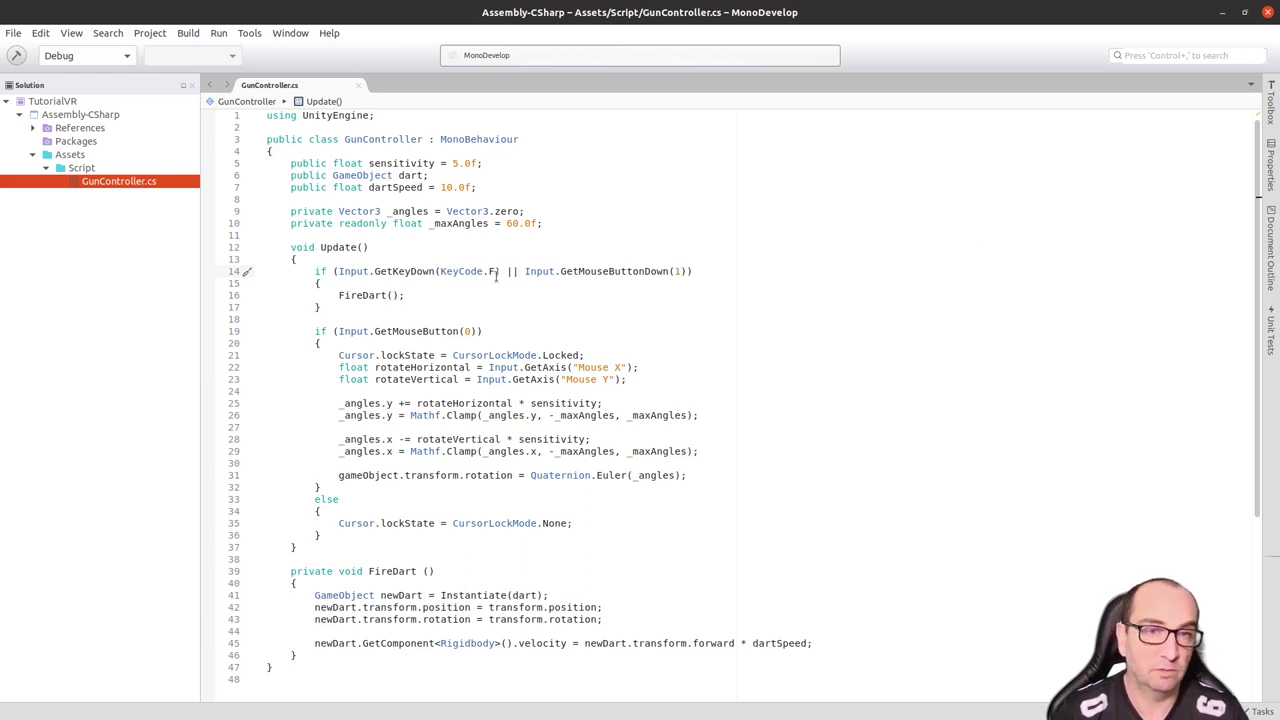
pyautogui.hotkey('alt', 'Tab')
pyautogui.hotkey('alt', 'Tab')
pyautogui.hotkey('alt', 'Tab')
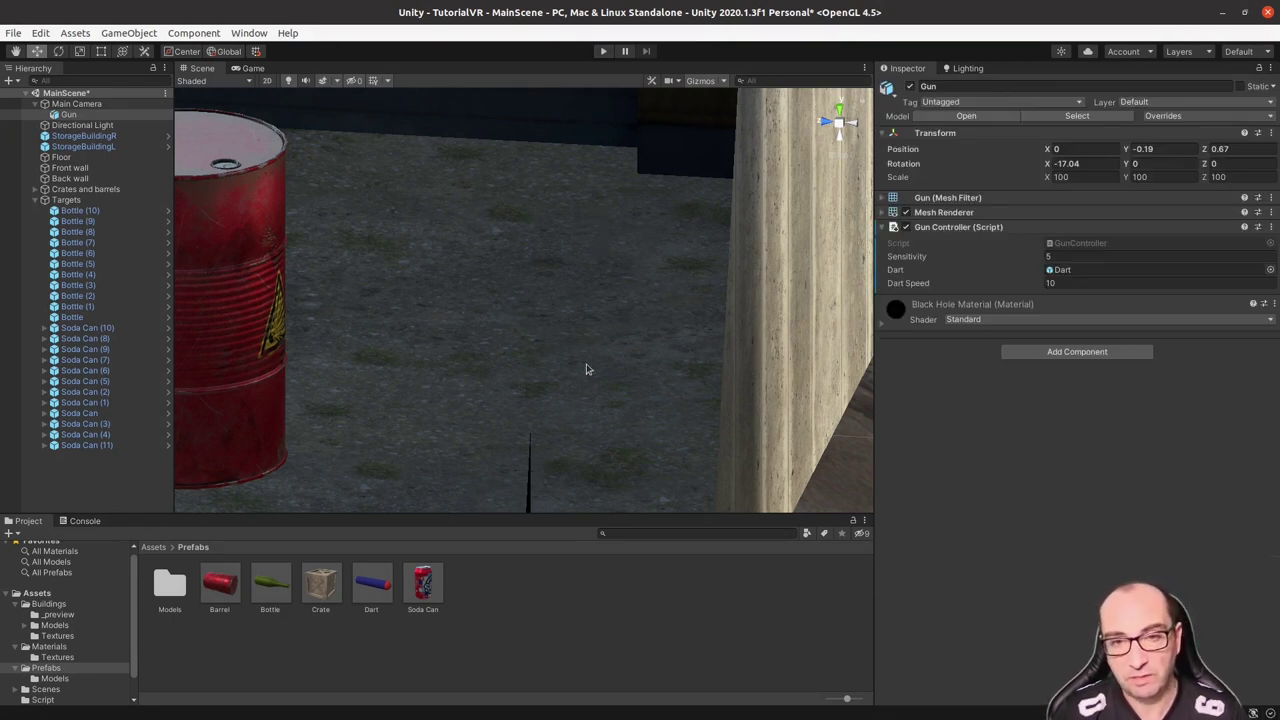
# Step: Press the toolbar Play button to run the scene with the updated gun
pyautogui.click(603, 54)
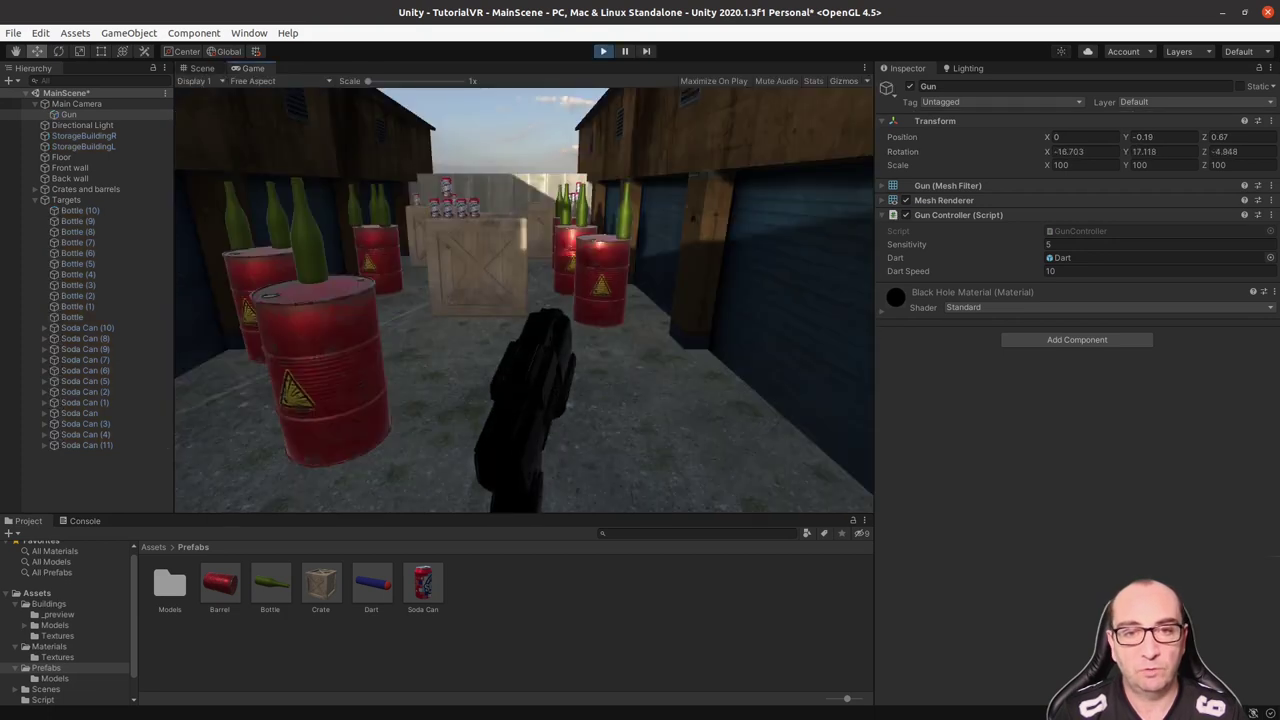
# Step: Click six times in the Game view to fire six darts as Dart(Clone) objects
pyautogui.click(470, 218)
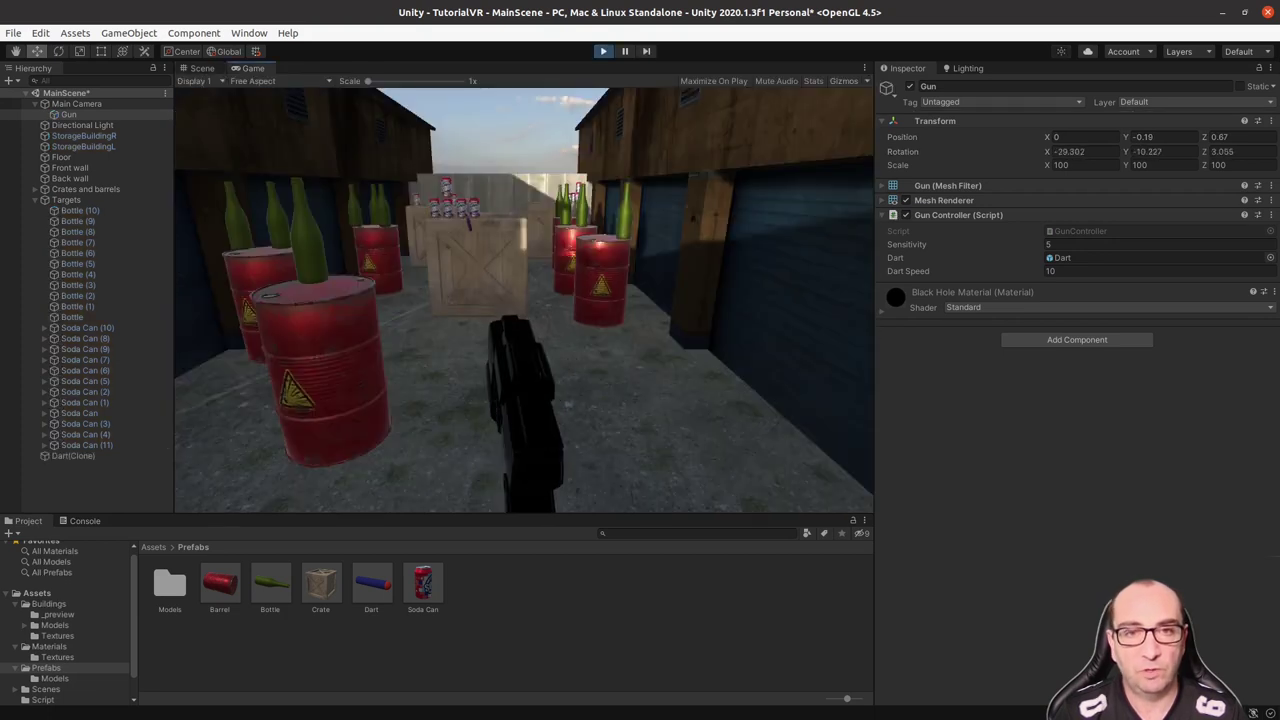
pyautogui.click(490, 230)
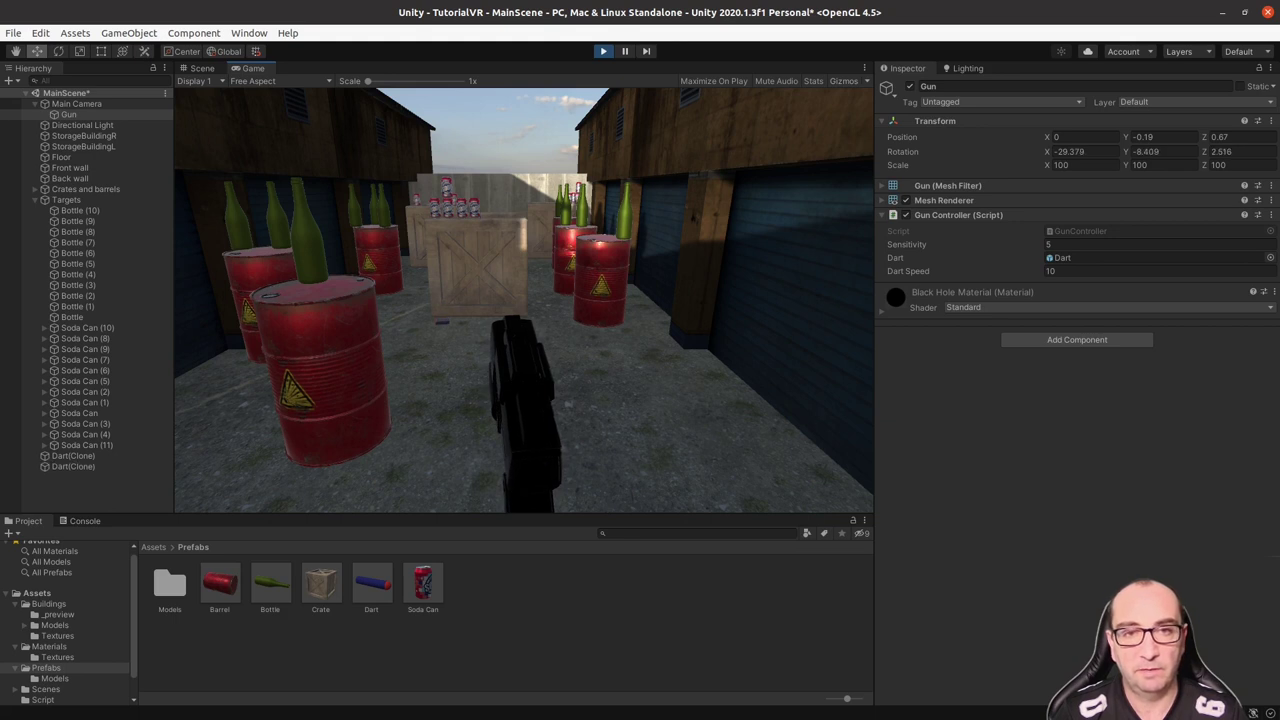
pyautogui.click(480, 240)
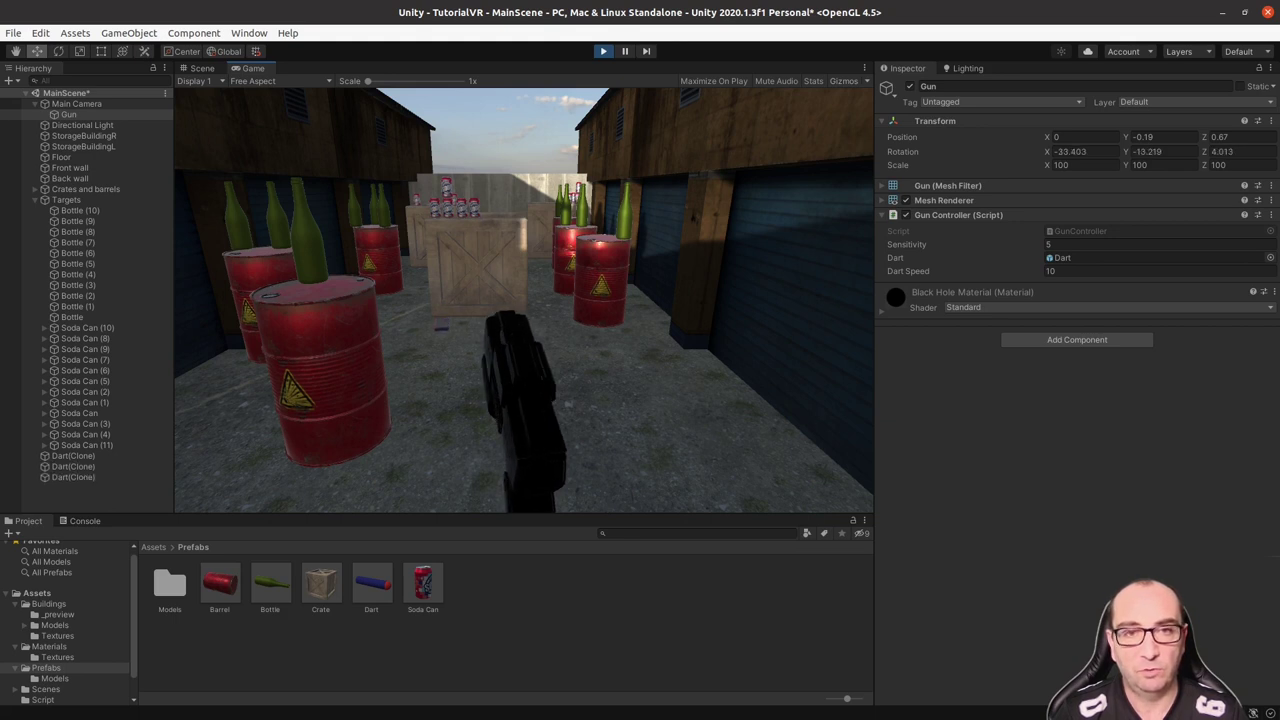
pyautogui.click(485, 235)
pyautogui.click(524, 300)
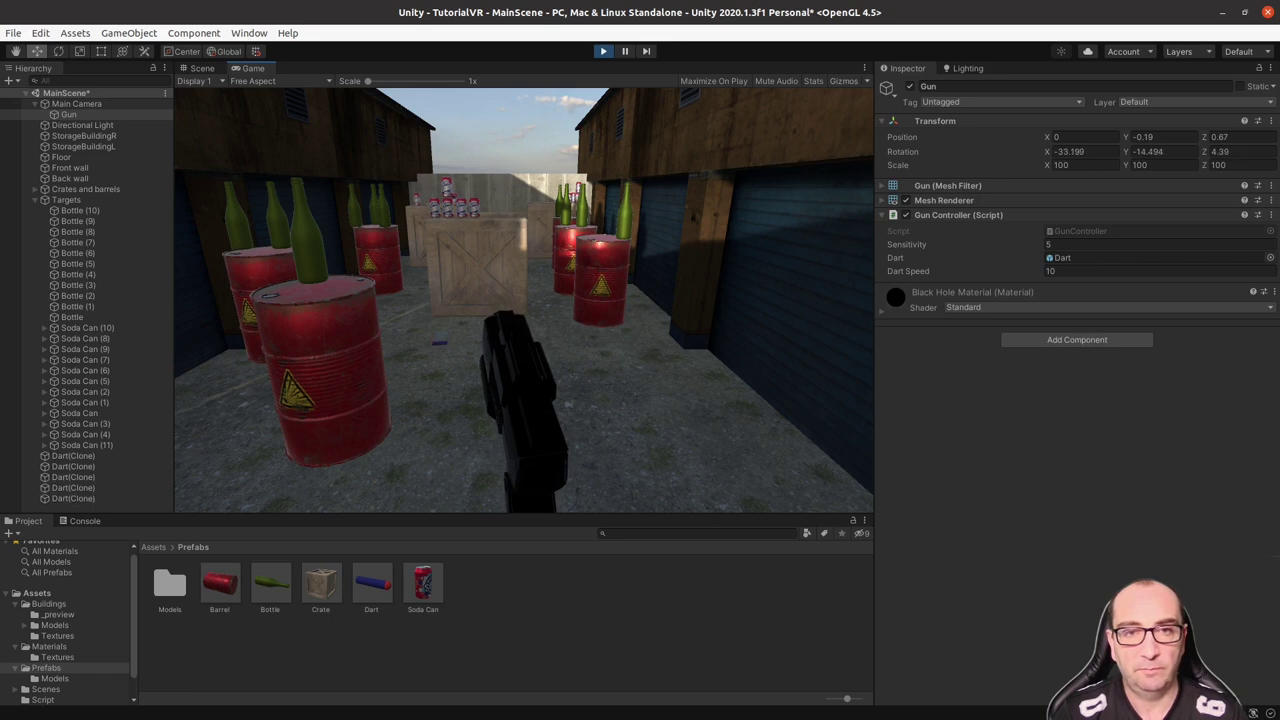
pyautogui.click(524, 300)
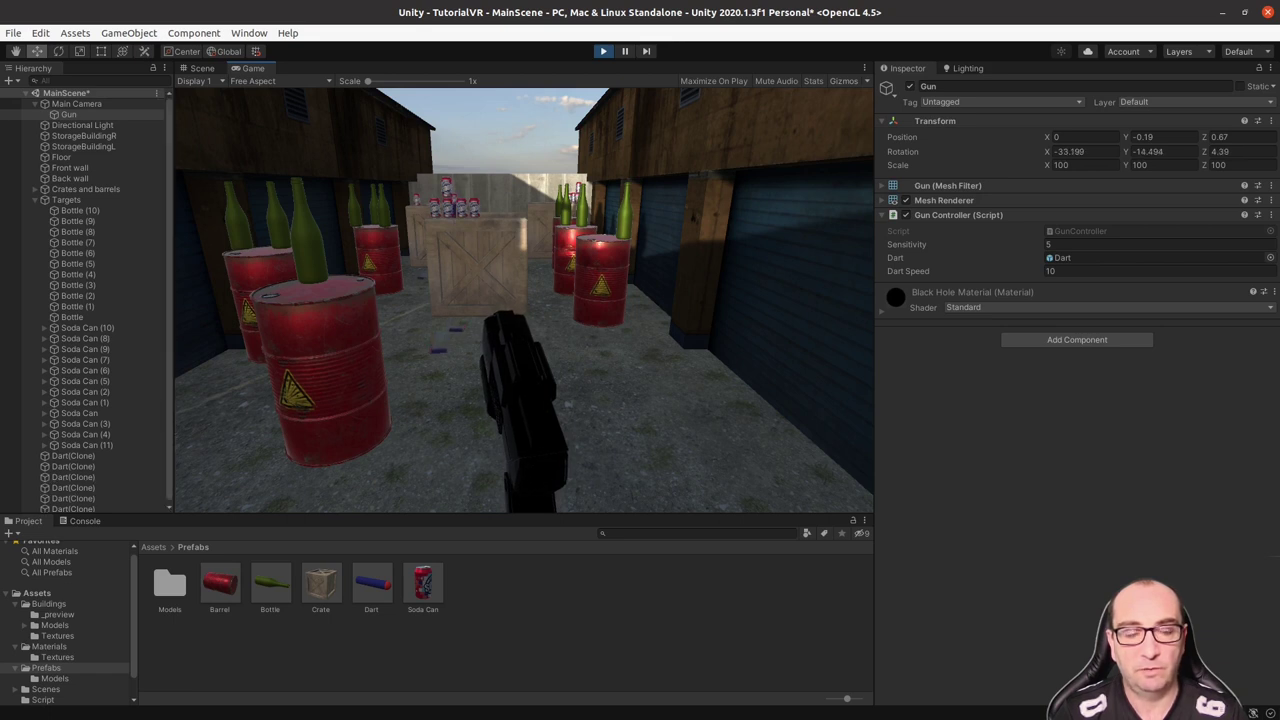
# Step: Change the Gun Controller's Dart Speed to 25 and fire a test dart in the Game view
pyautogui.click(1055, 271)
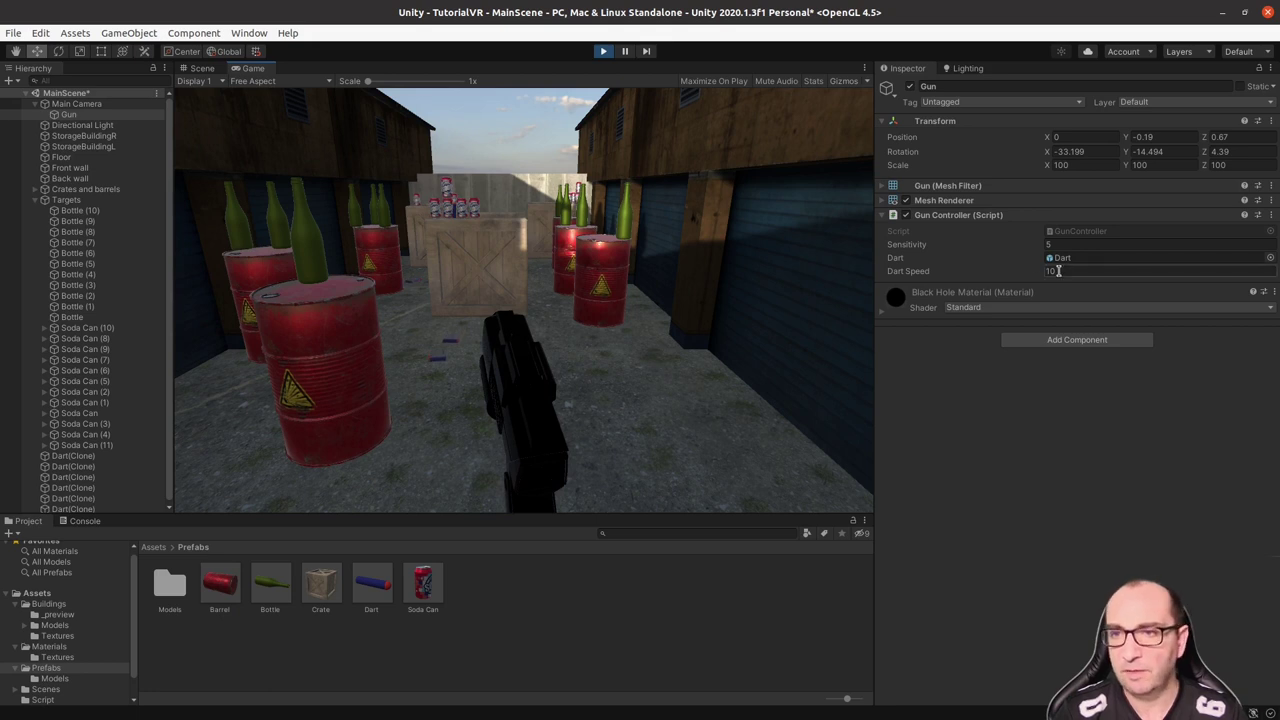
pyautogui.write('25')
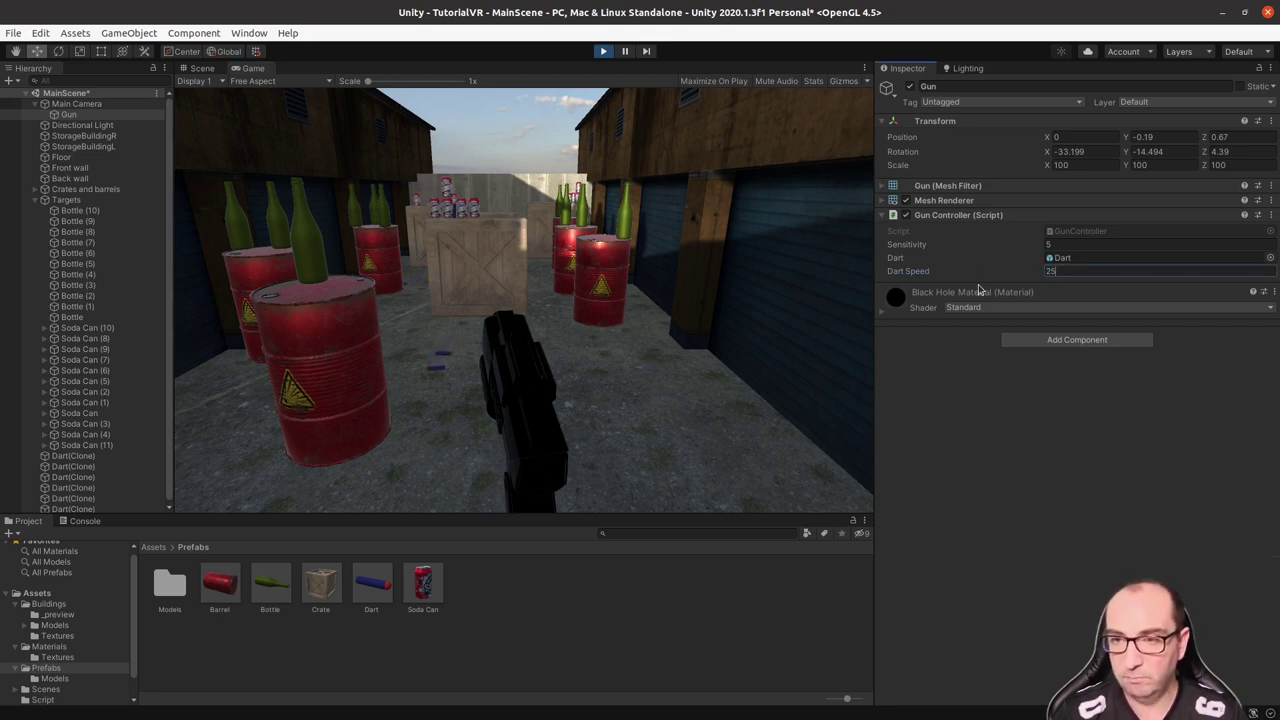
pyautogui.press('Return')
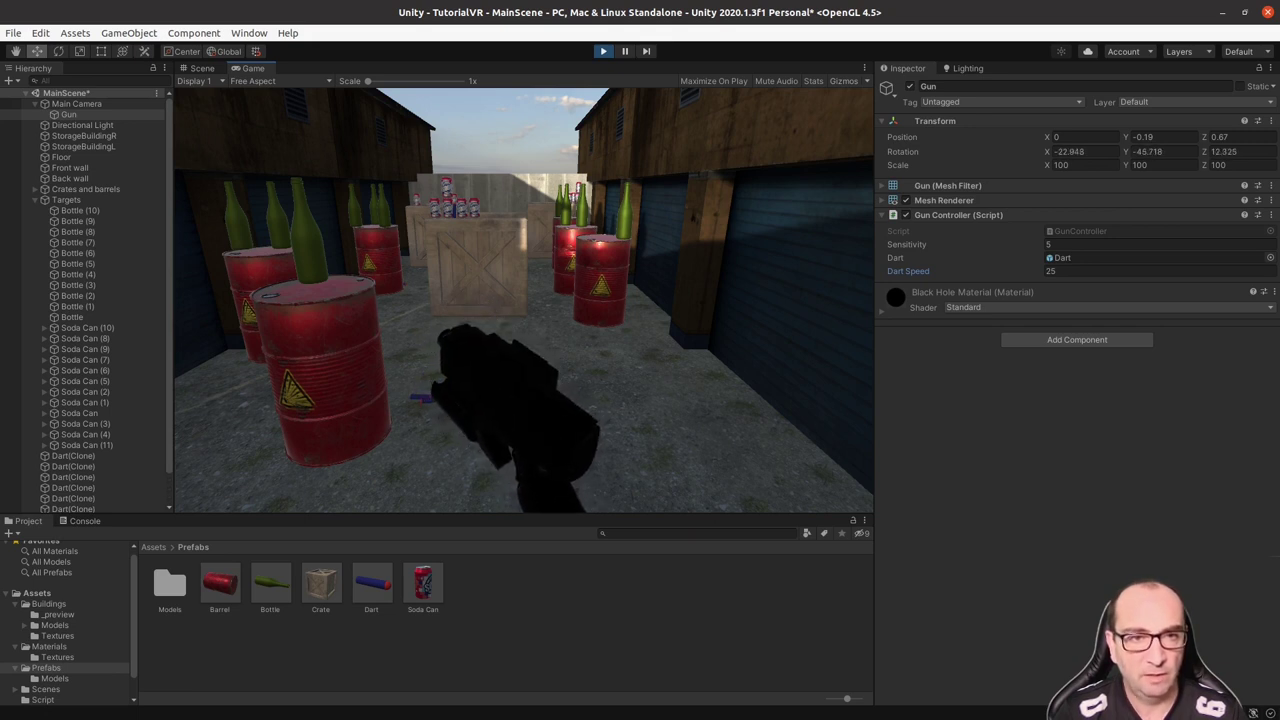
pyautogui.click(430, 330)
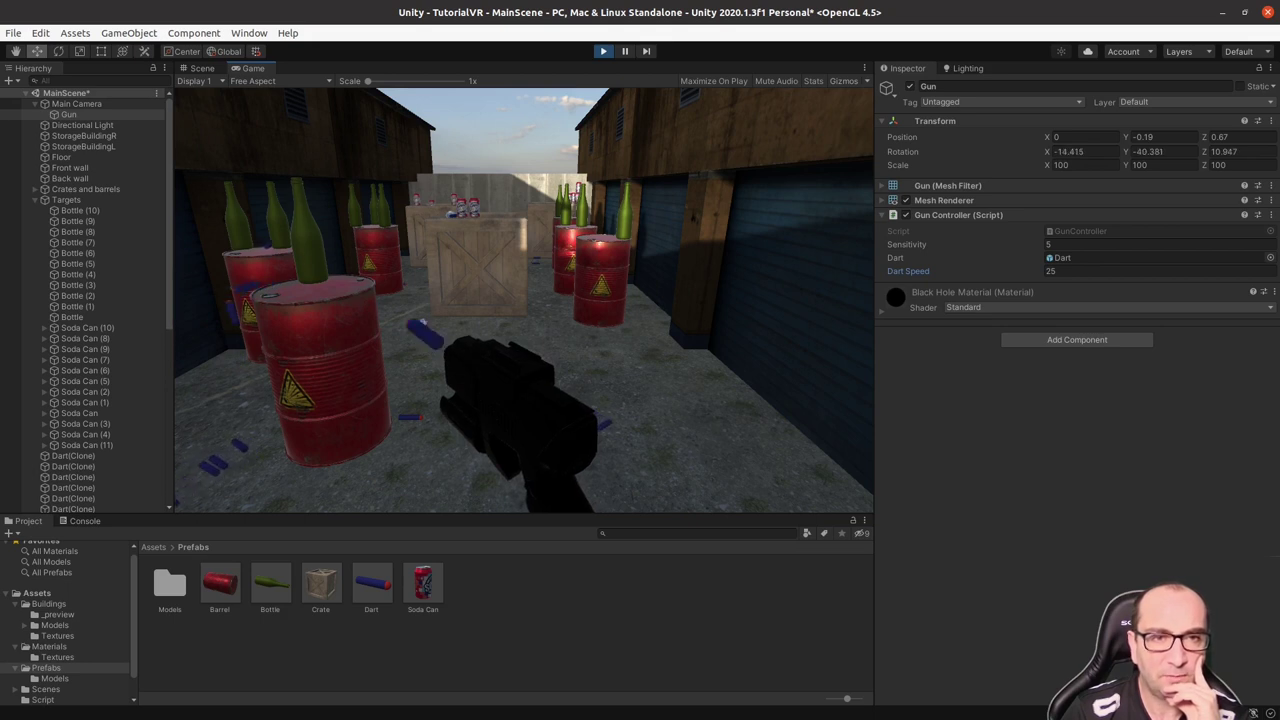
# Step: Raise the Gun Controller's Dart Speed to 50 for testing
pyautogui.click(1052, 270)
pyautogui.write('5')
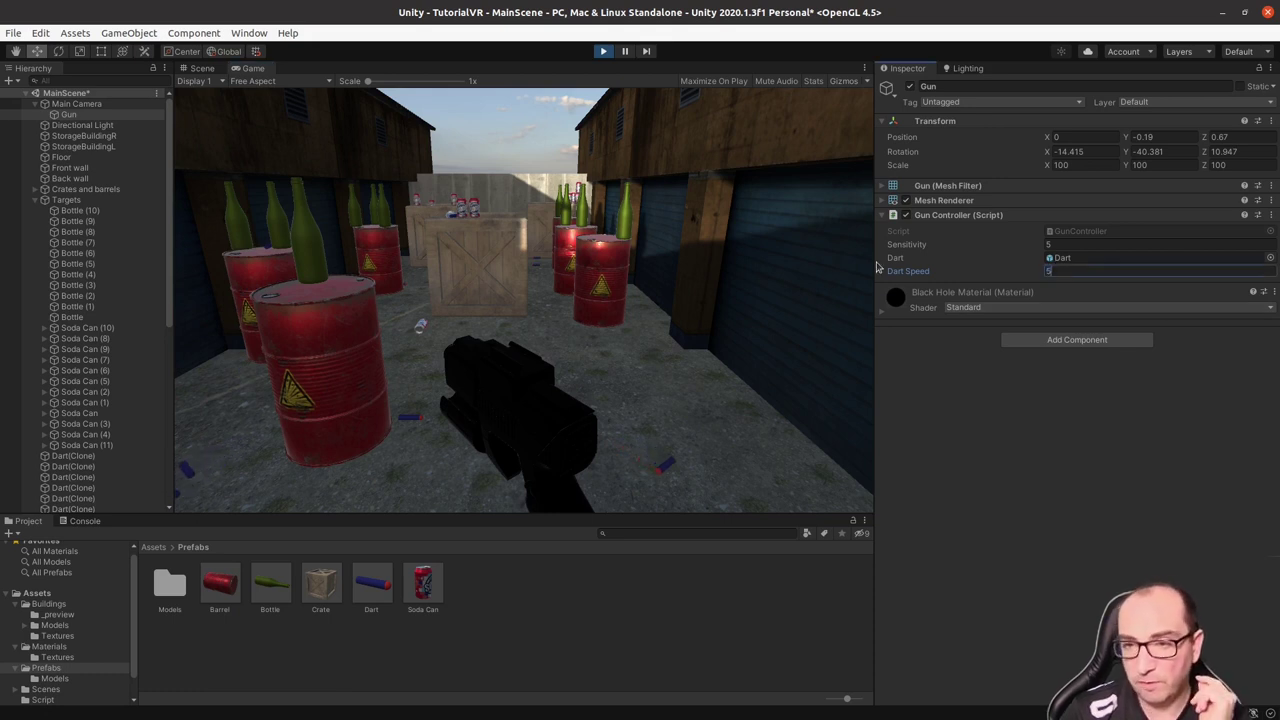
pyautogui.write('0')
pyautogui.press('Return')
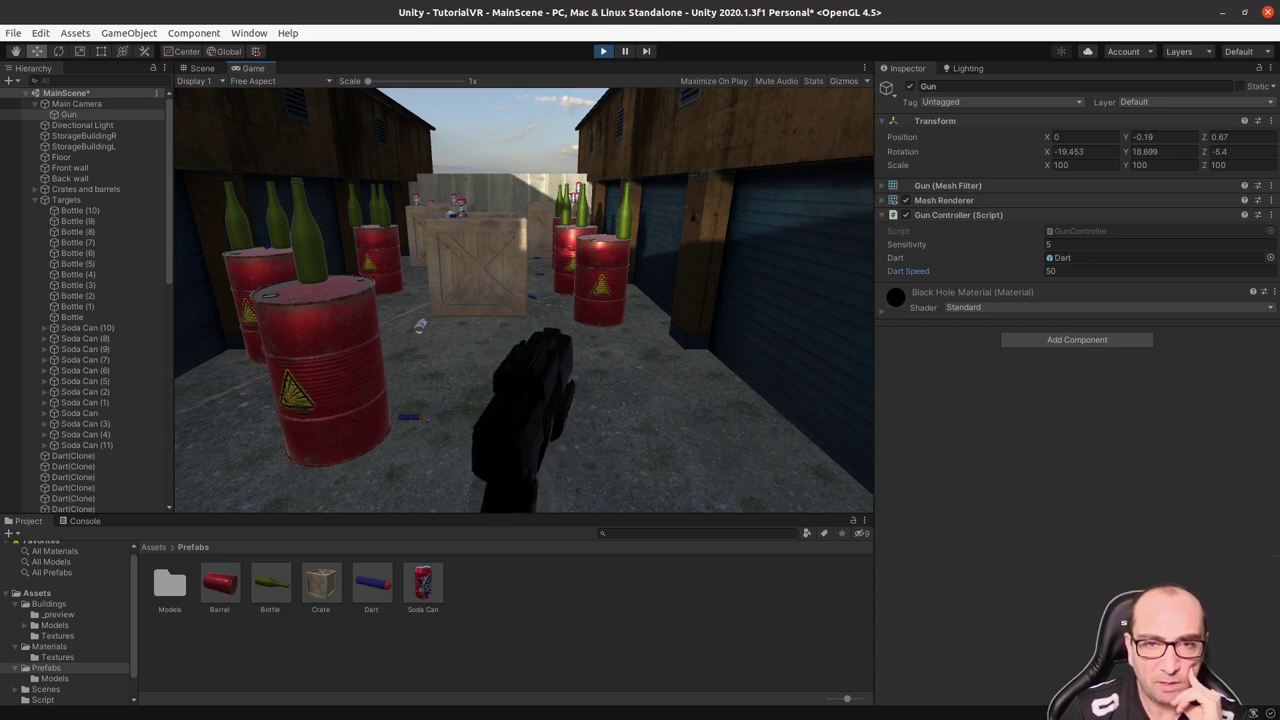
# Step: Stop Play mode and confirm Dart Speed is back at 10
pyautogui.click(603, 51)
pyautogui.click(1051, 283)
pyautogui.press('Return')
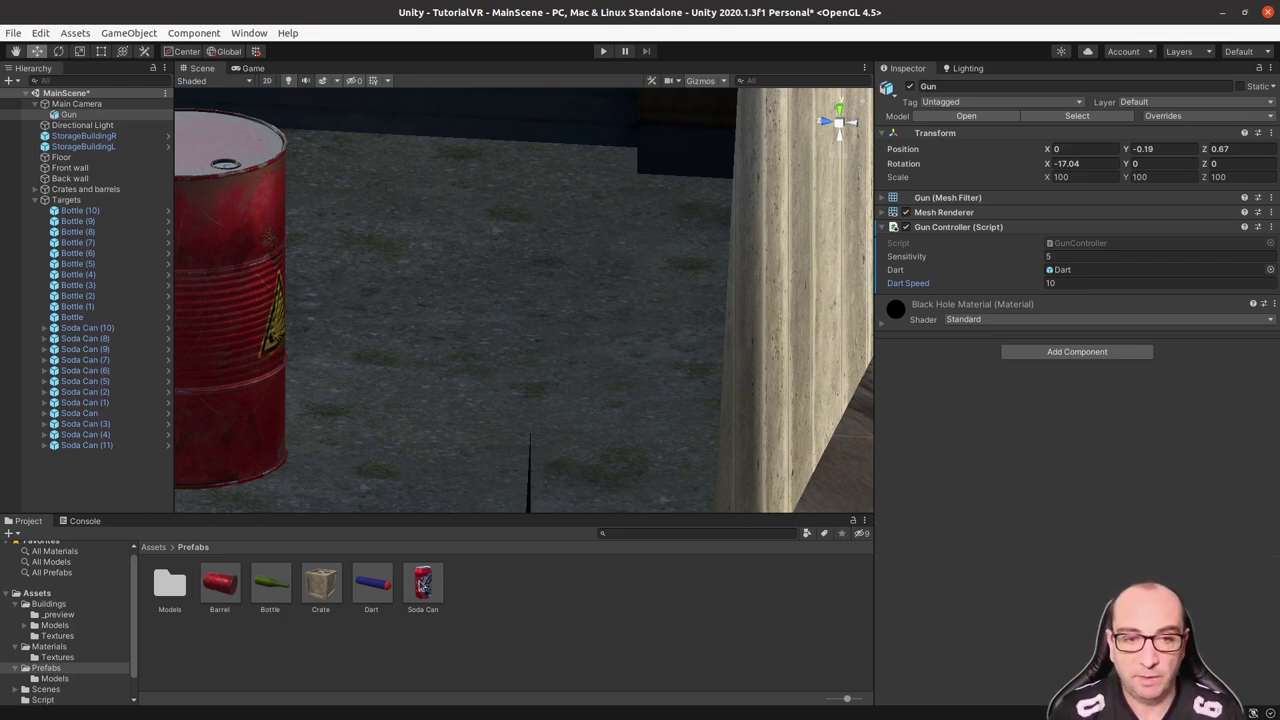
# Step: Keep Dart Speed at 10 and set the Dart prefab's Rigidbody Mass to 0.1
pyautogui.click(1062, 283)
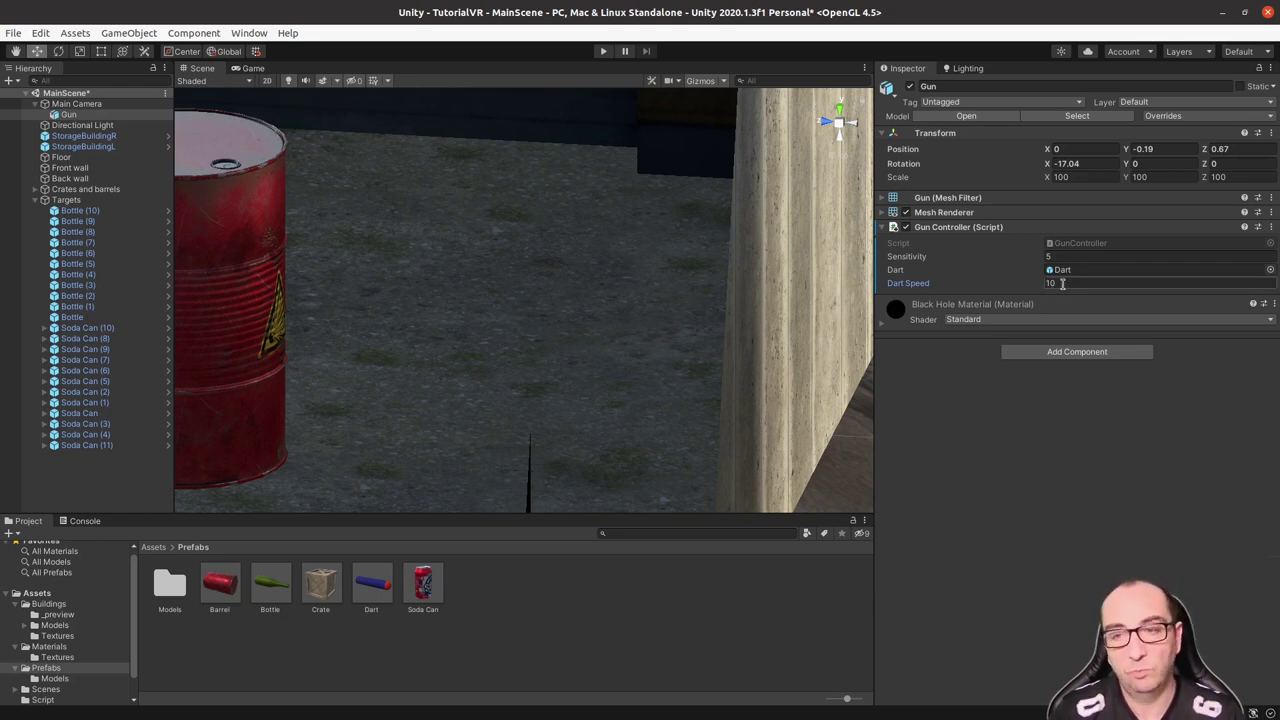
pyautogui.press('Return')
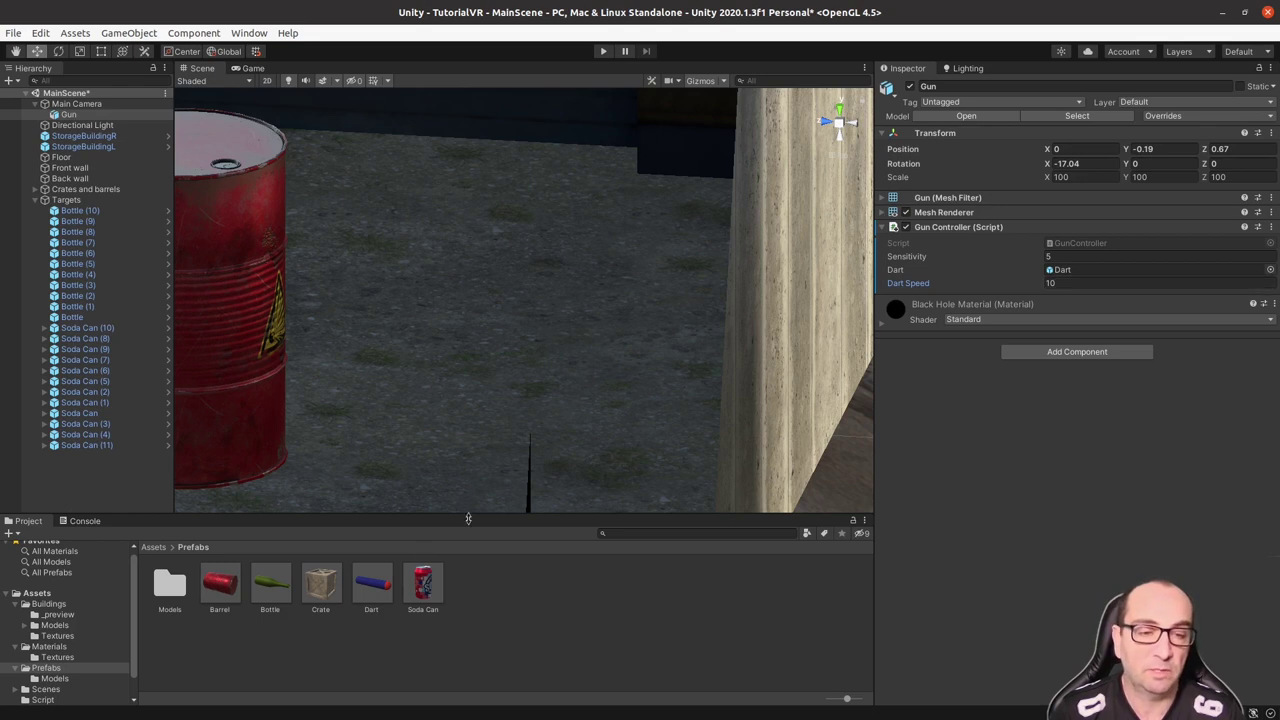
pyautogui.click(373, 586)
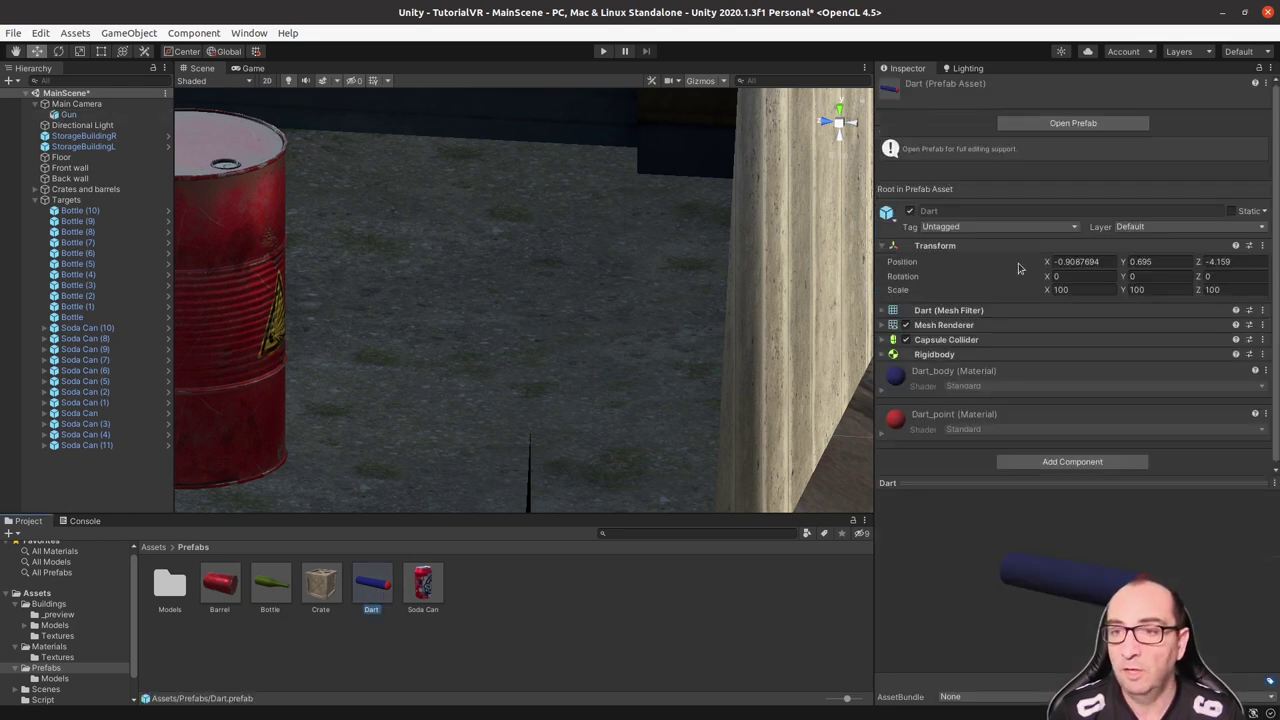
pyautogui.click(940, 355)
pyautogui.click(1155, 371)
pyautogui.write('0.1')
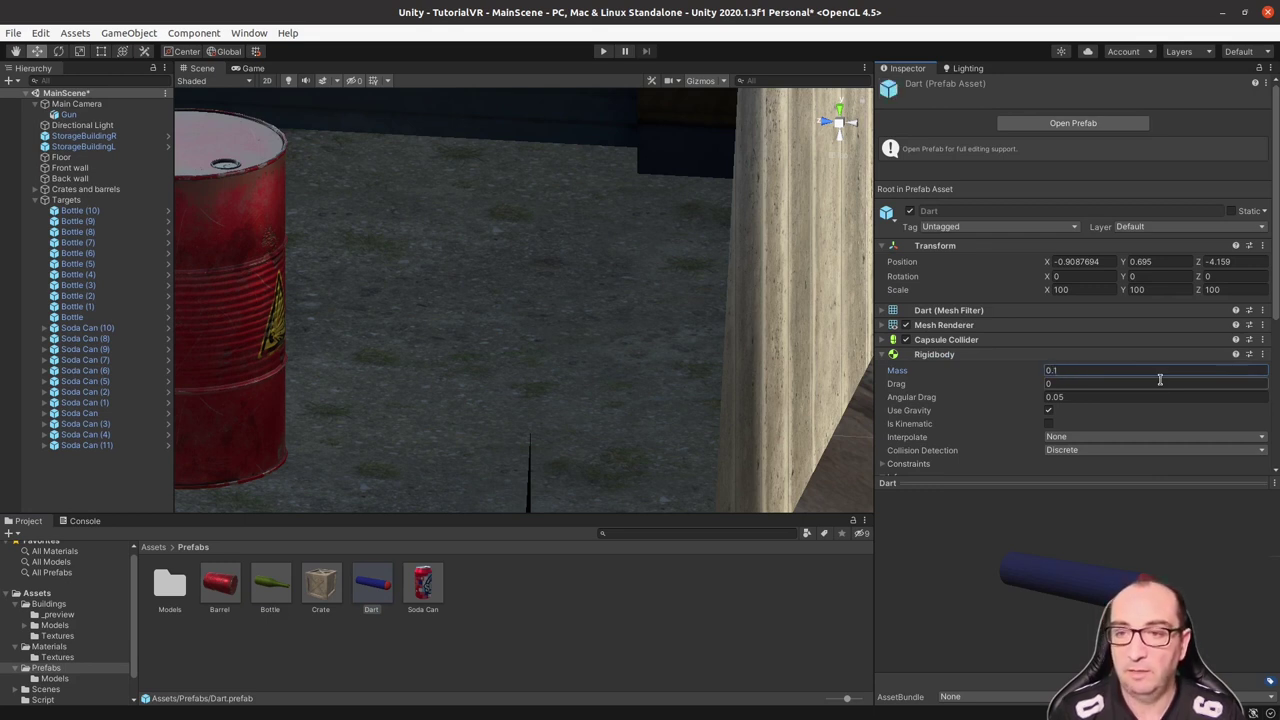
pyautogui.press('Return')
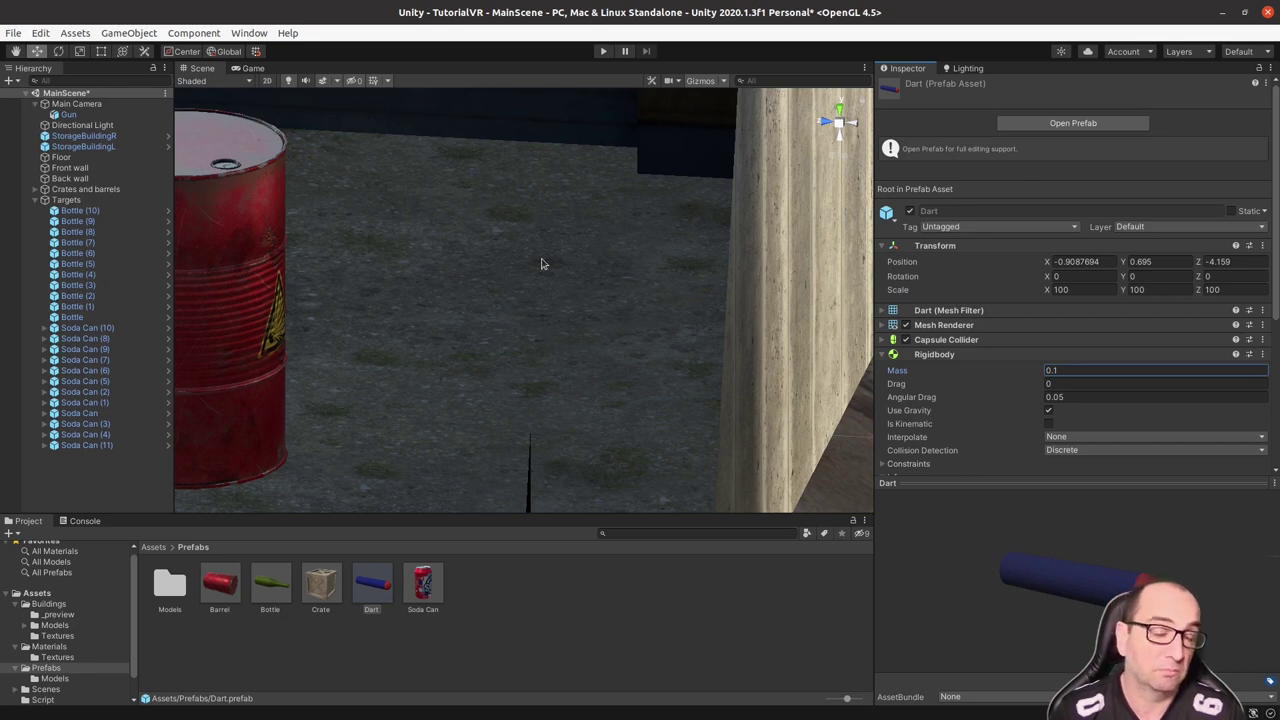
# Step: Enter Play mode and fire several darts at the barrels, crate and cans
pyautogui.click(601, 51)
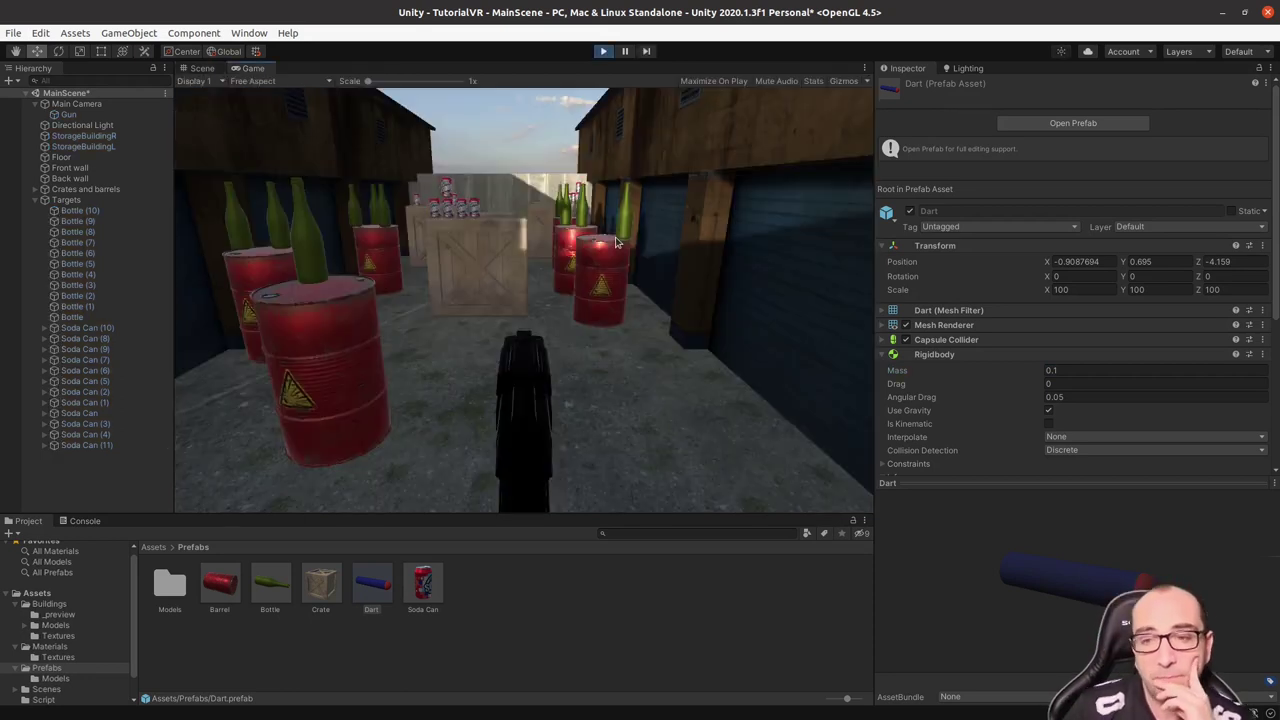
pyautogui.press('space')
pyautogui.press('space')
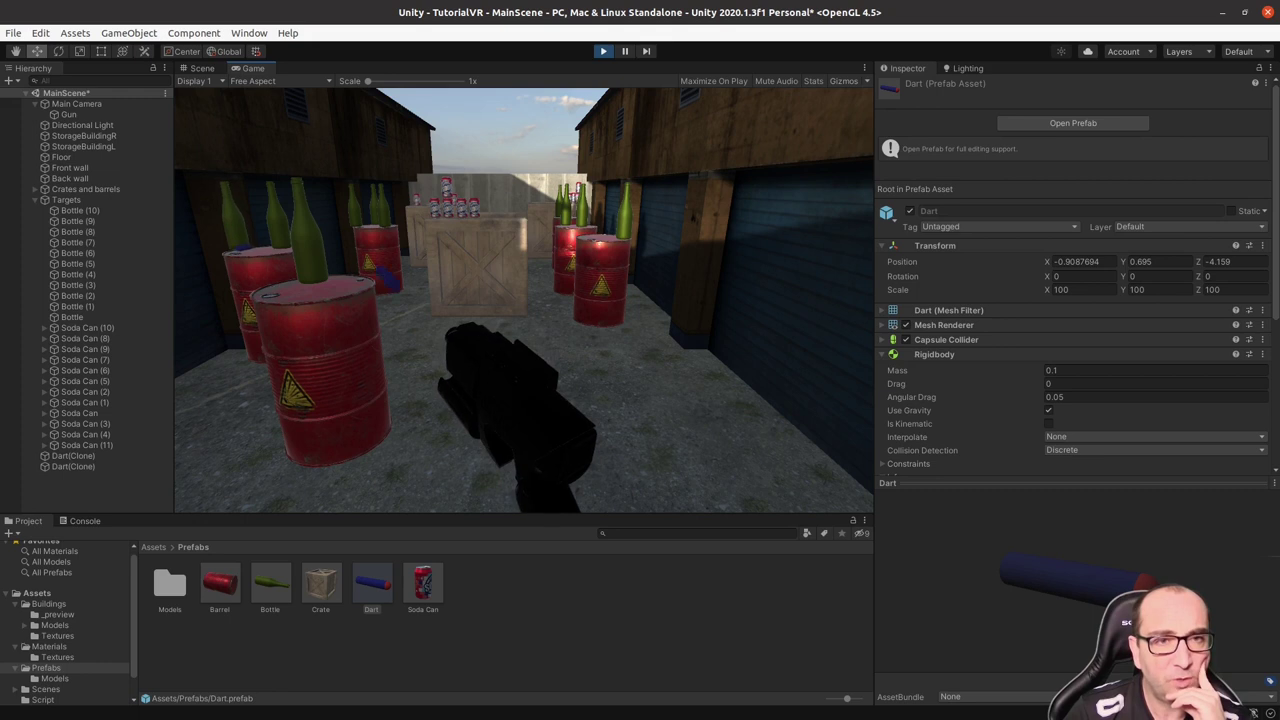
pyautogui.press('space')
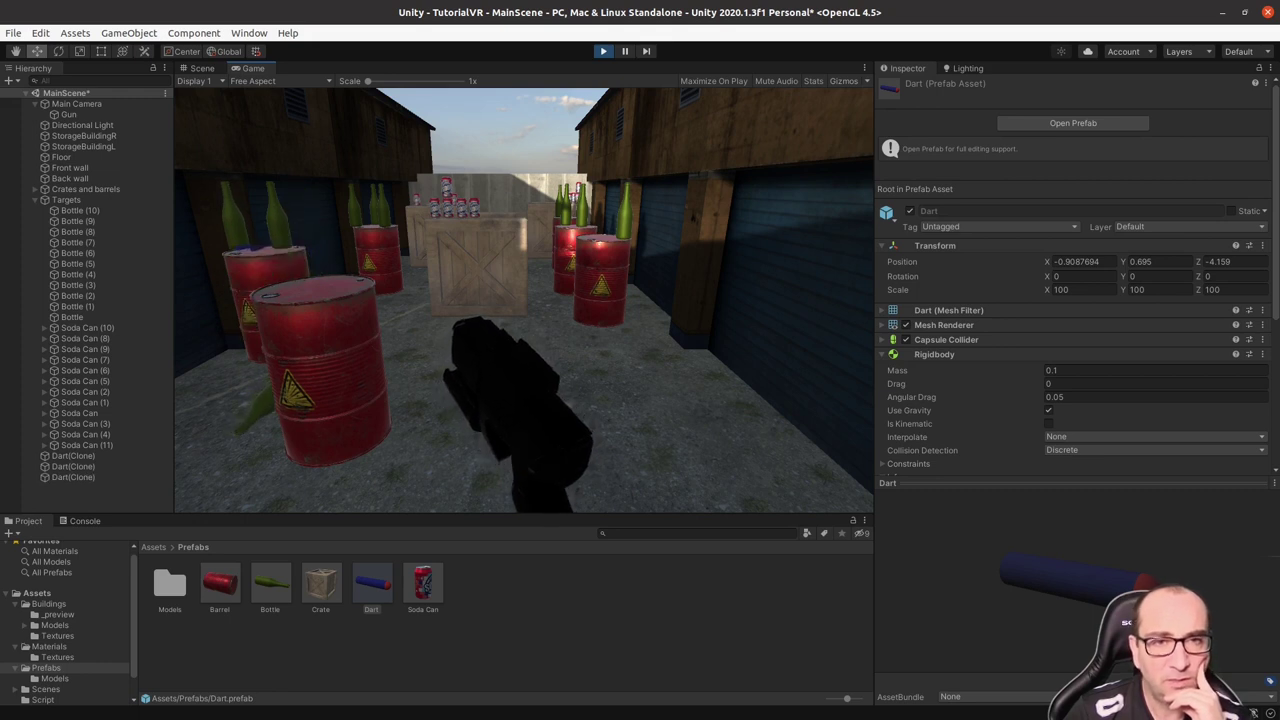
pyautogui.press('space')
pyautogui.press('space')
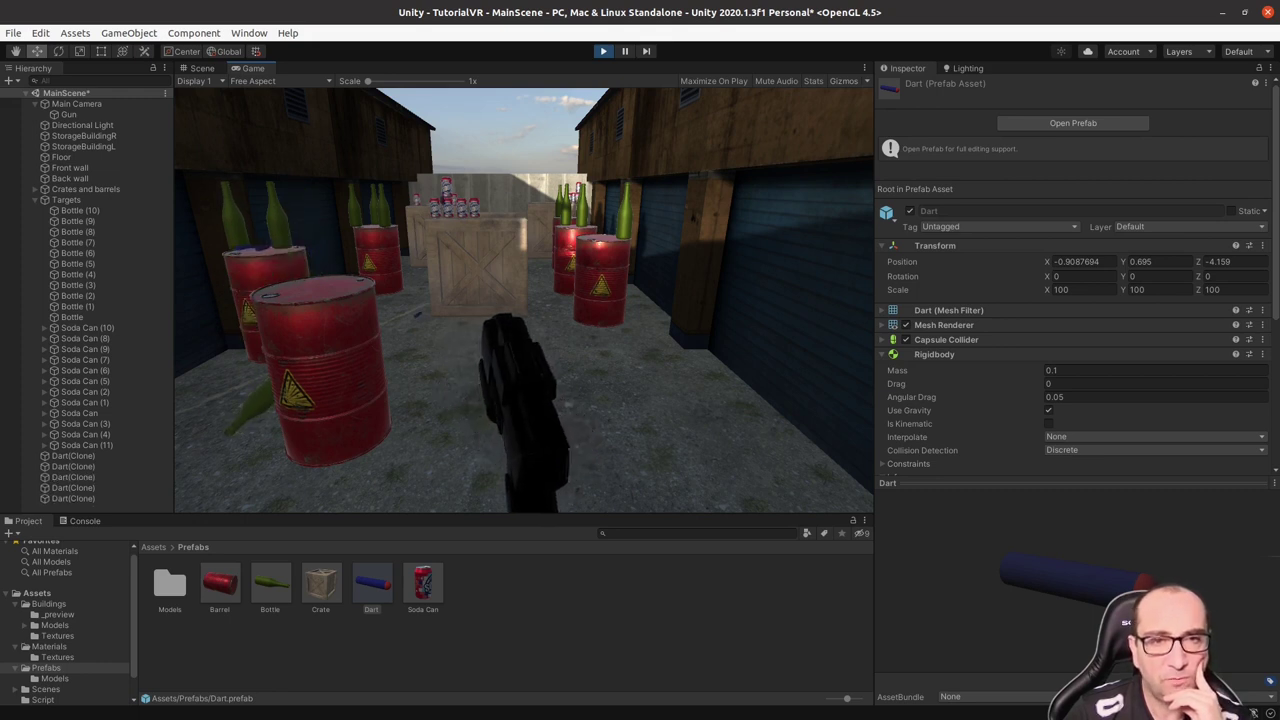
pyautogui.press('space')
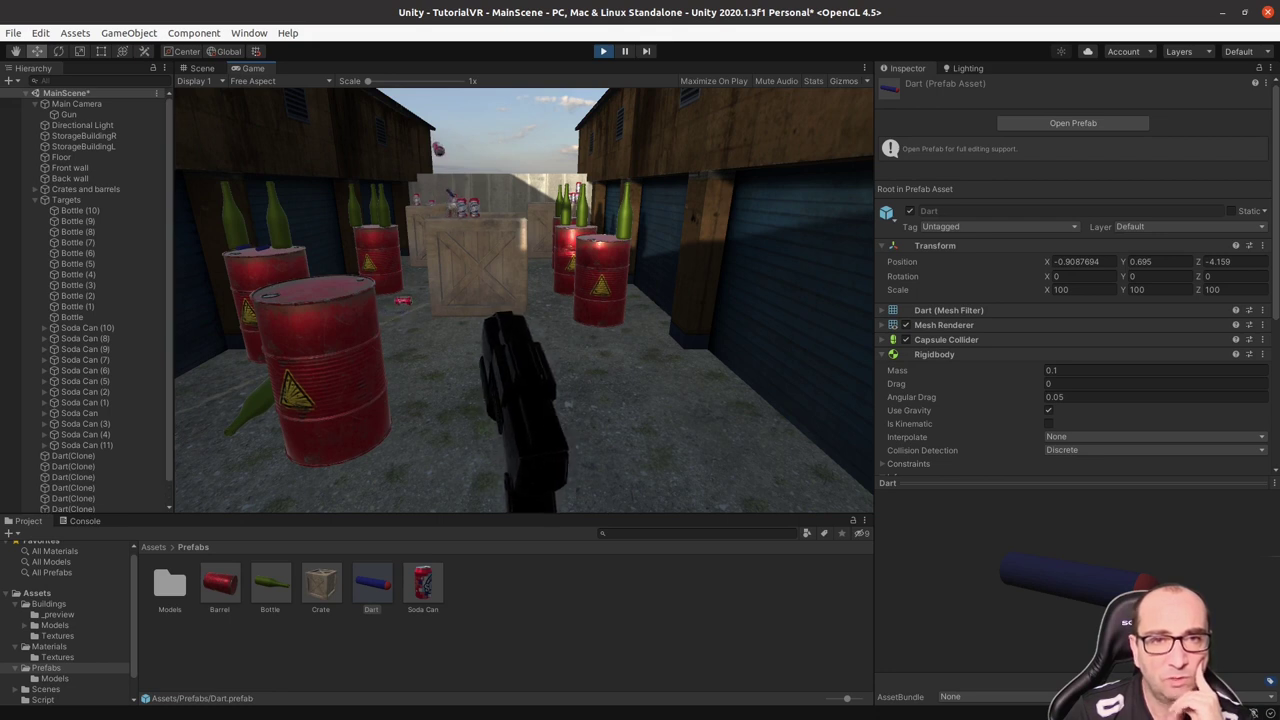
pyautogui.press('space')
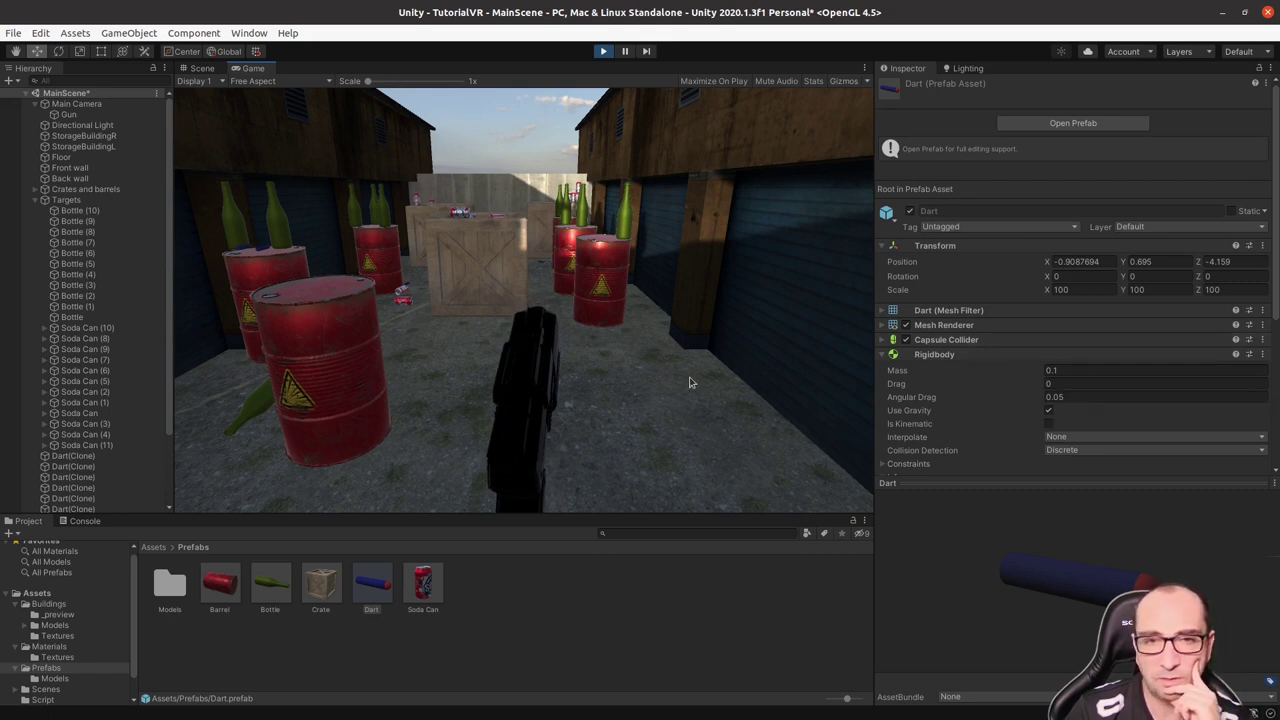
# Step: Set the Gun's Dart Speed to 20 during play, test it, then stop Play mode
pyautogui.click(68, 114)
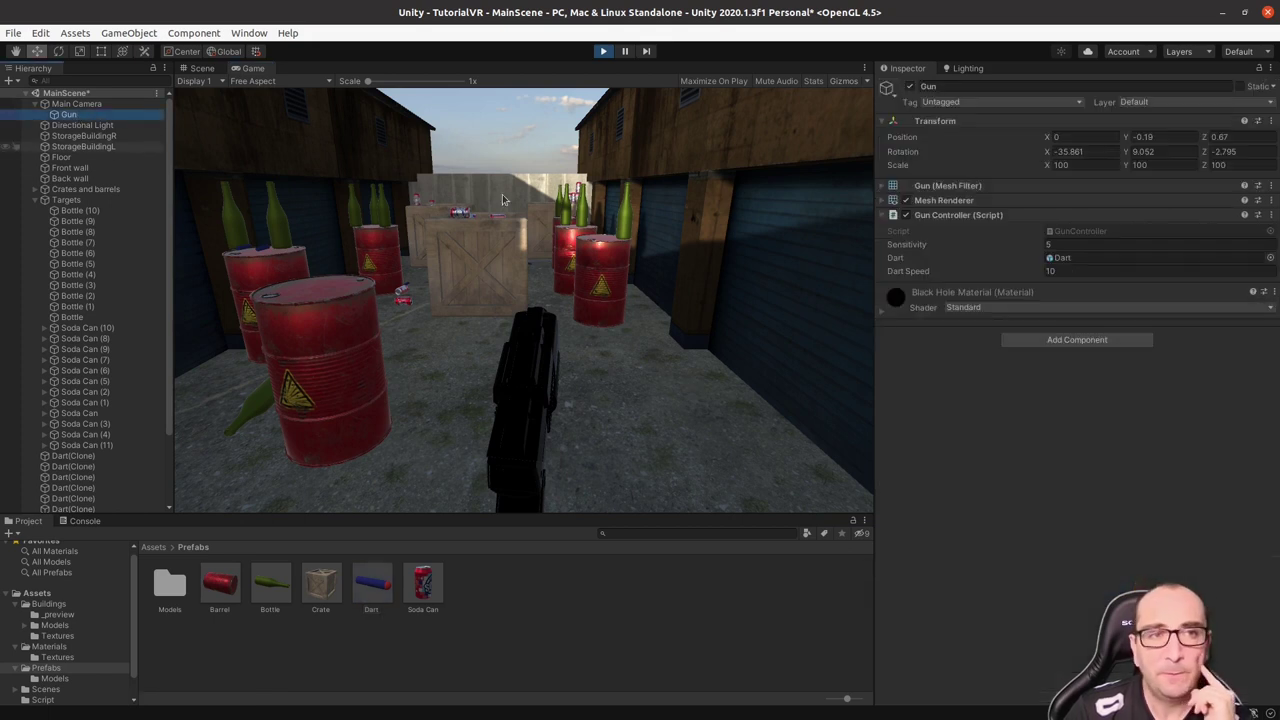
pyautogui.click(1060, 271)
pyautogui.write('20')
pyautogui.click(700, 300)
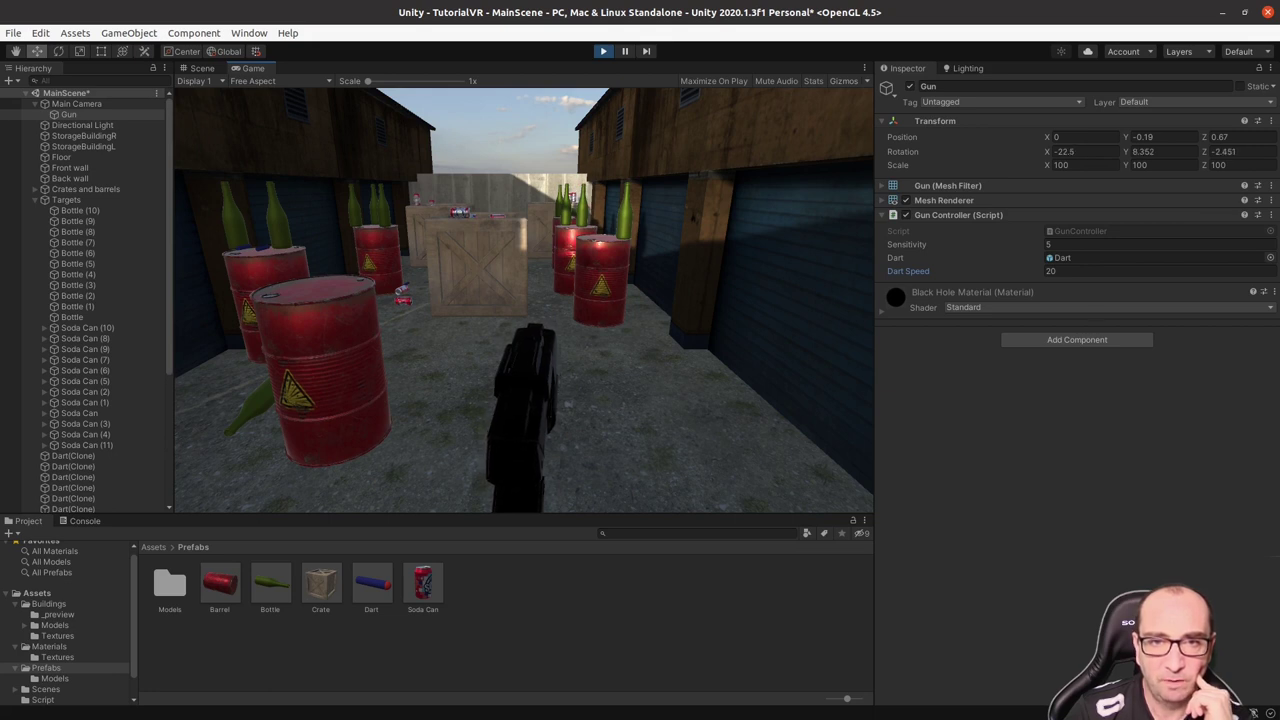
pyautogui.click(603, 52)
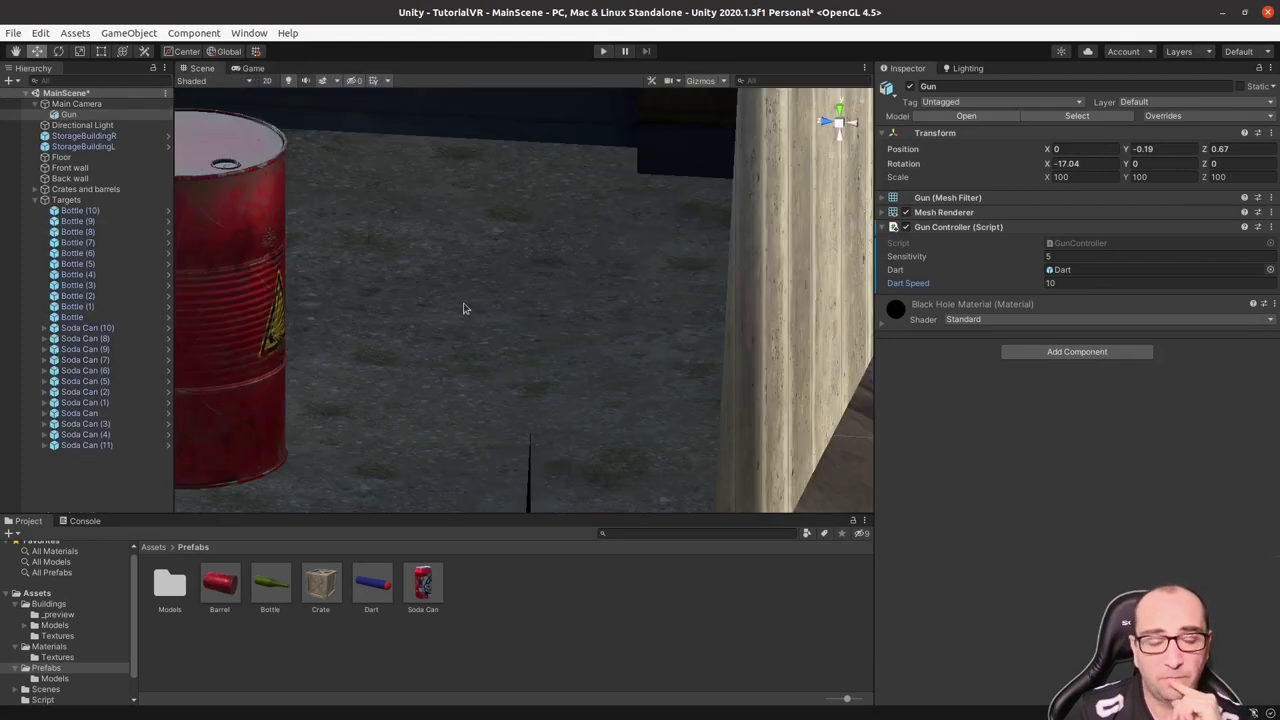
# Step: Open the Dart prefab in Prefab Mode and enable Edit Collider on its Capsule Collider
pyautogui.scroll(2, 495, 375)
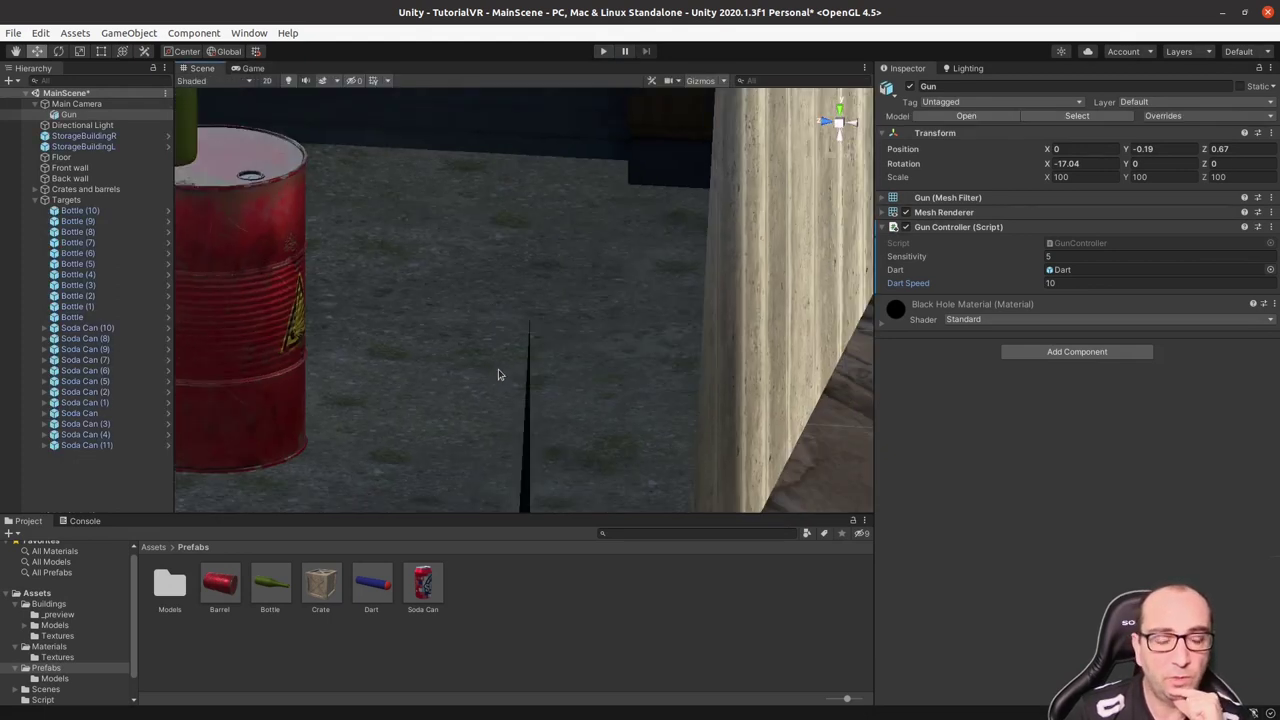
pyautogui.click(380, 578)
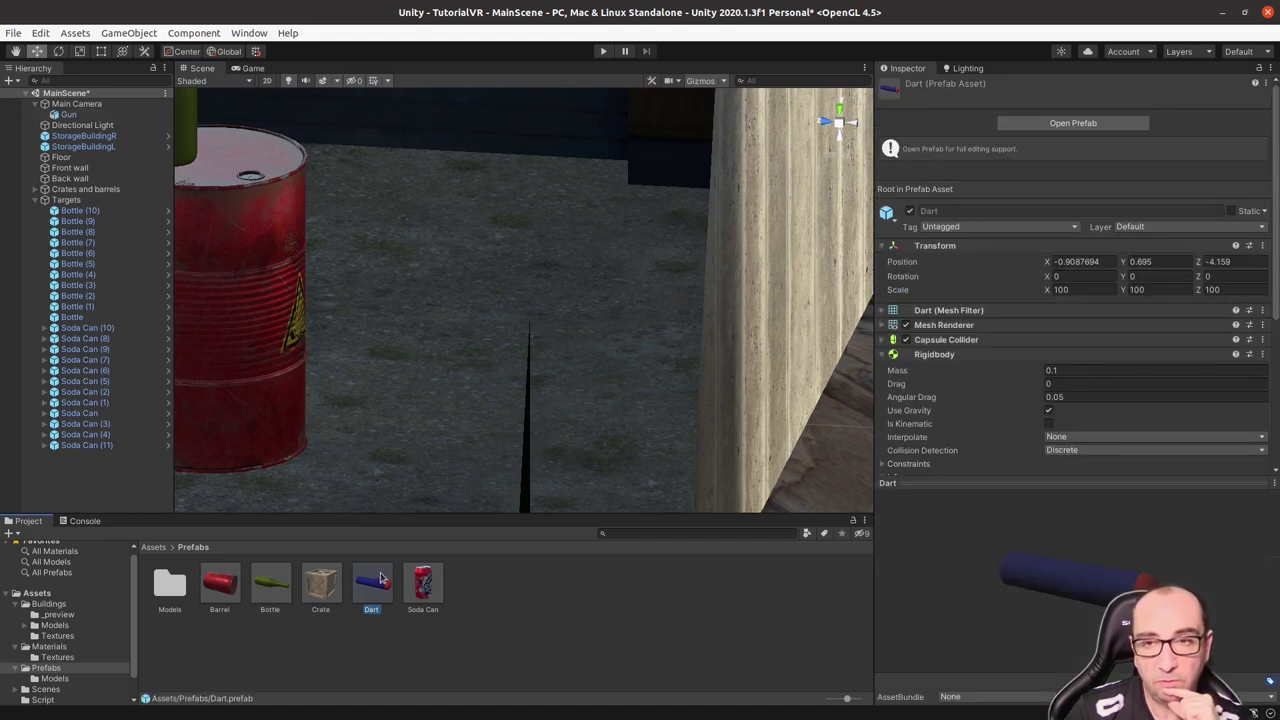
pyautogui.click(1048, 125)
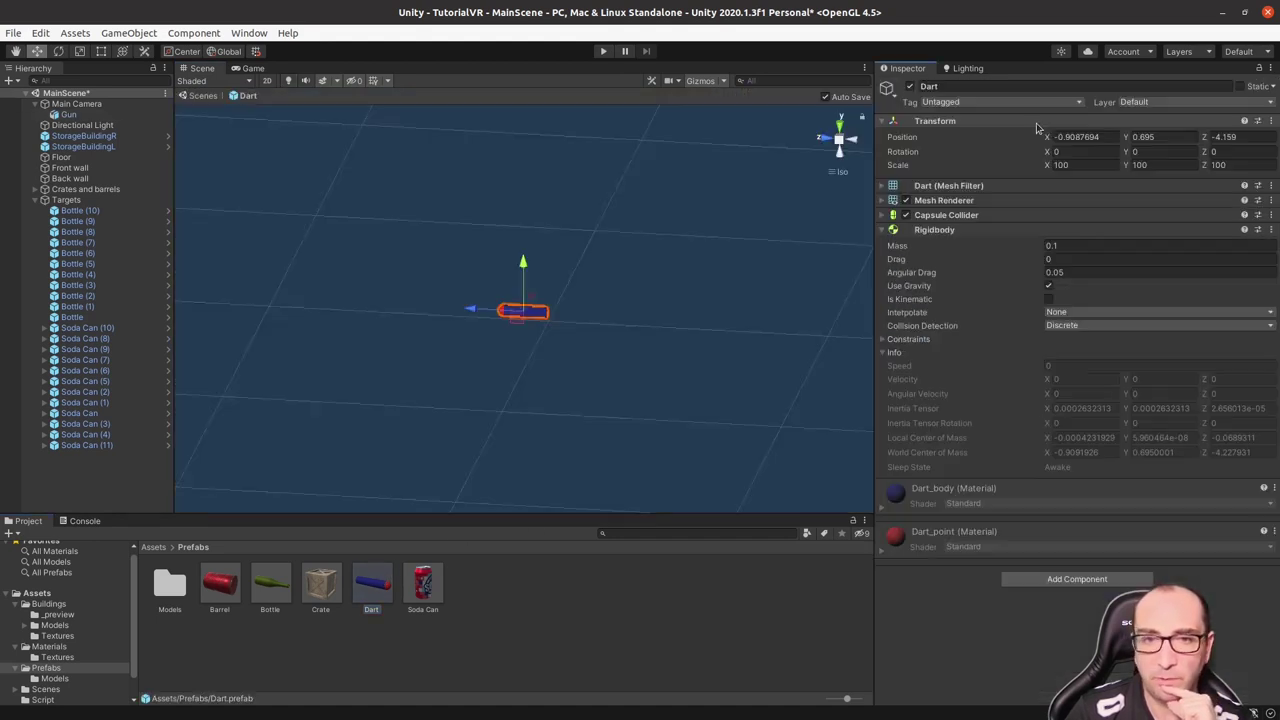
pyautogui.click(952, 217)
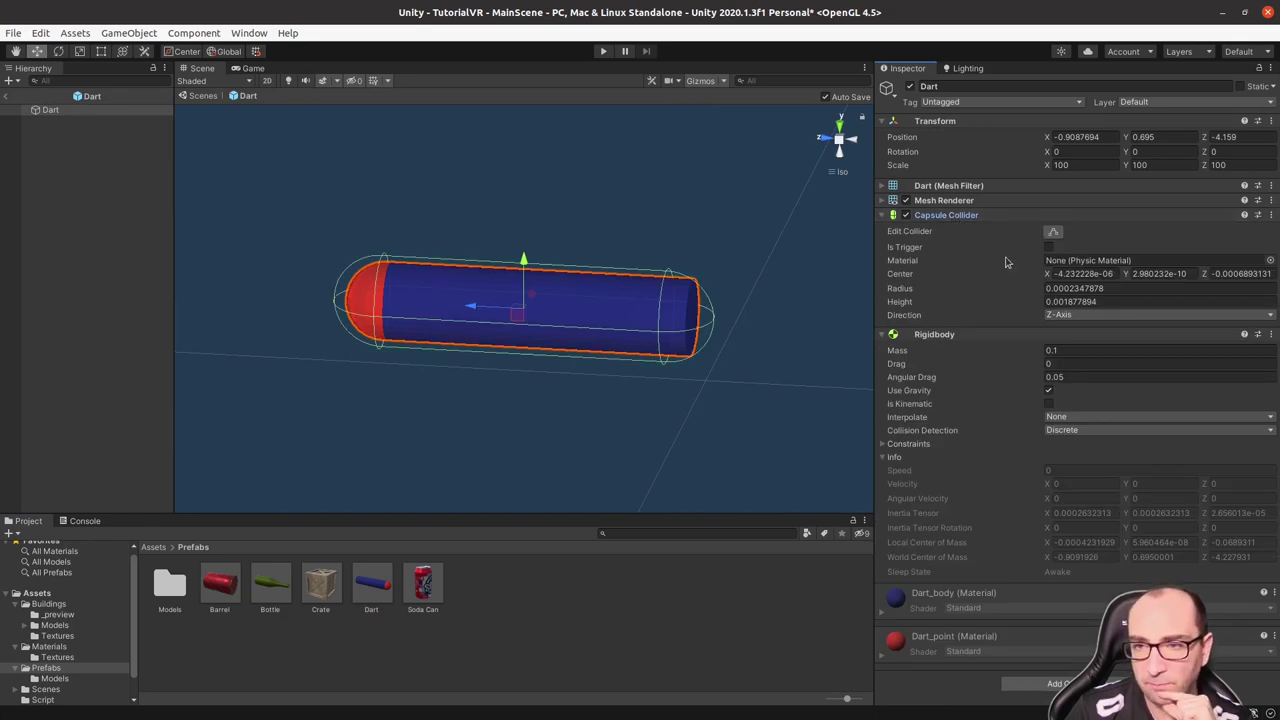
pyautogui.click(1053, 231)
# Step: Stretch the capsule collider past both dart ends (height 0.005395866), then exit and replay
pyautogui.moveTo(713, 322); pyautogui.dragTo(785, 321)
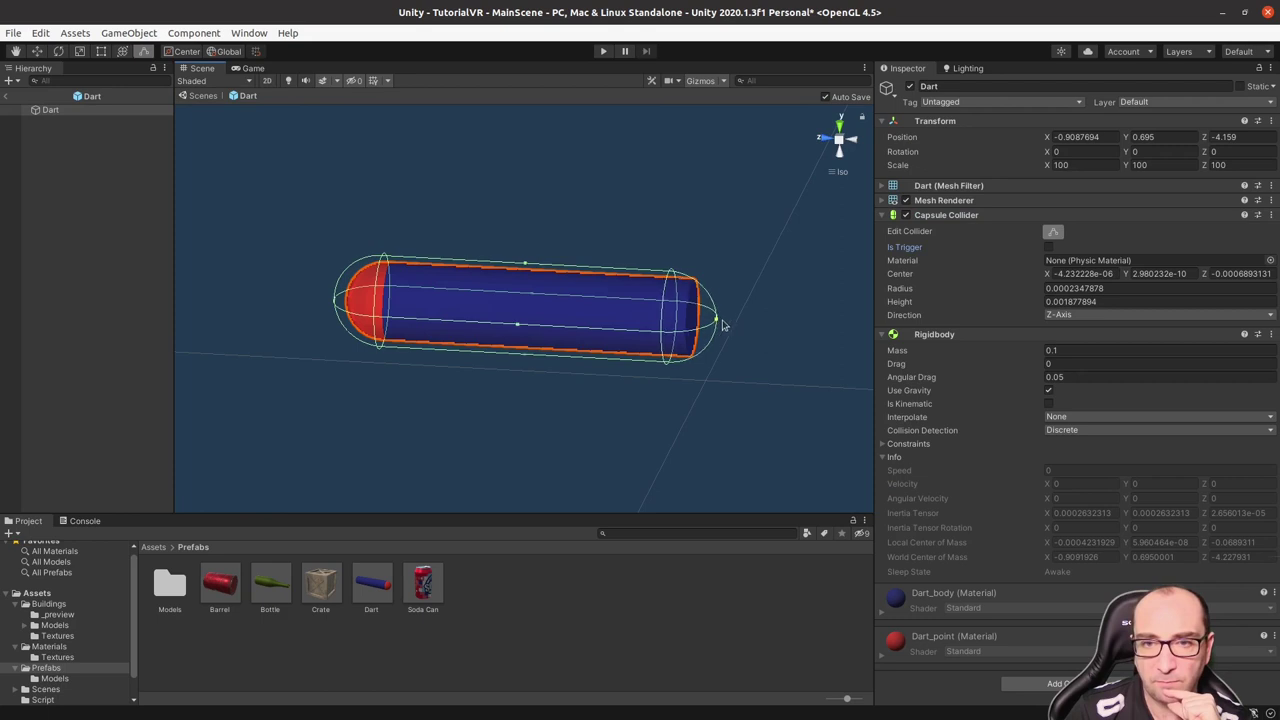
pyautogui.moveTo(336, 305); pyautogui.dragTo(226, 300)
pyautogui.scroll(-2, 448, 318)
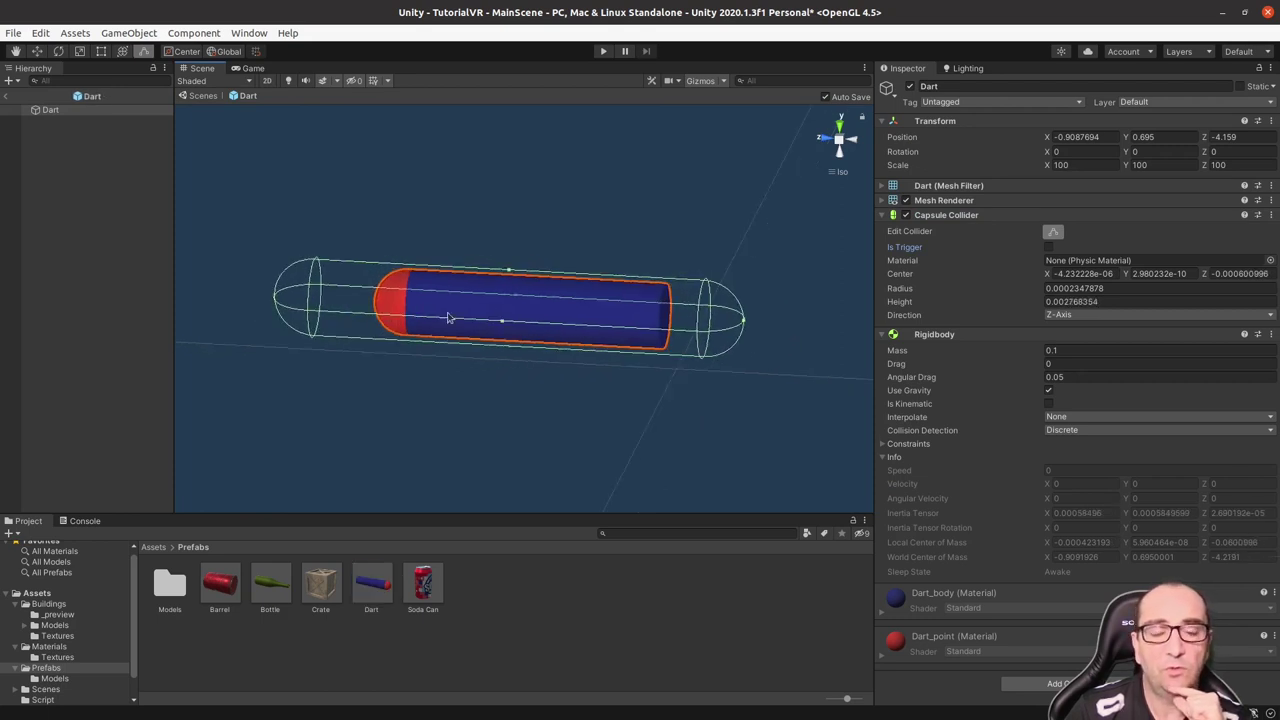
pyautogui.scroll(-1, 517, 318)
pyautogui.scroll(-1, 515, 320)
pyautogui.scroll(-1, 520, 322)
pyautogui.scroll(-2, 515, 322)
pyautogui.moveTo(678, 320)
pyautogui.mouseDown()
pyautogui.moveTo(840, 330)
pyautogui.moveTo(900, 260)
pyautogui.mouseUp()
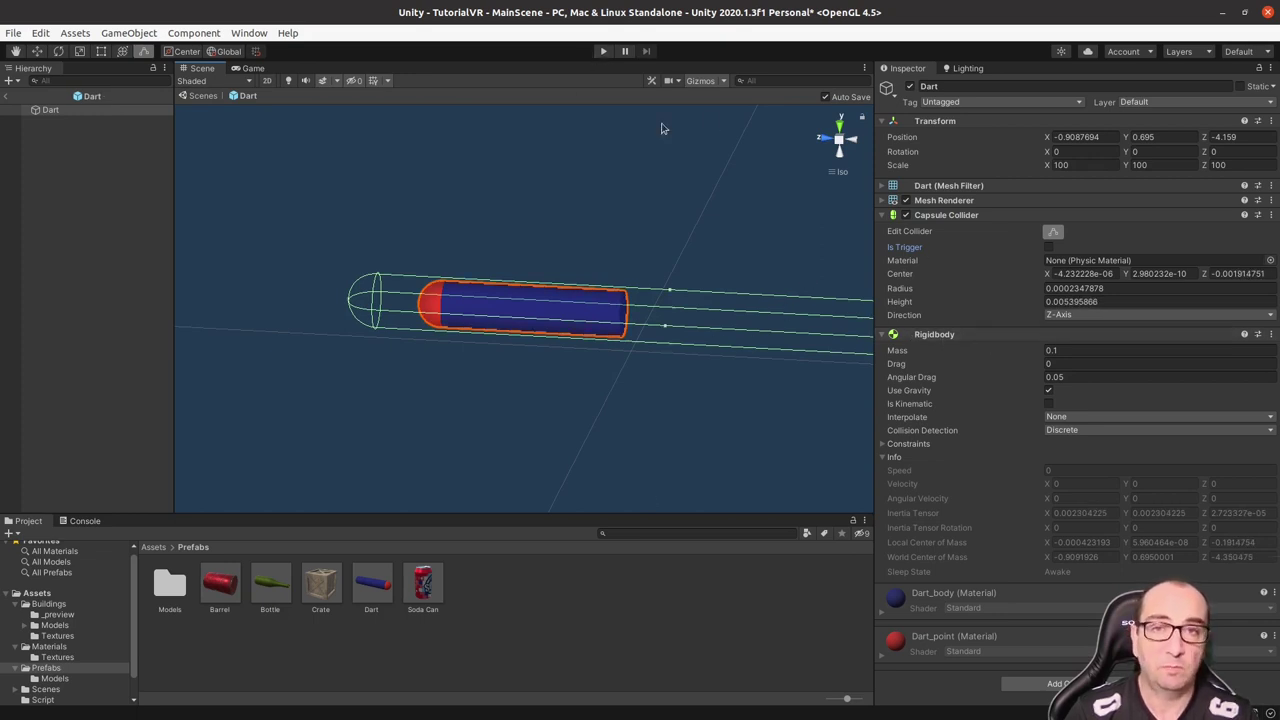
pyautogui.click(4, 97)
pyautogui.click(603, 51)
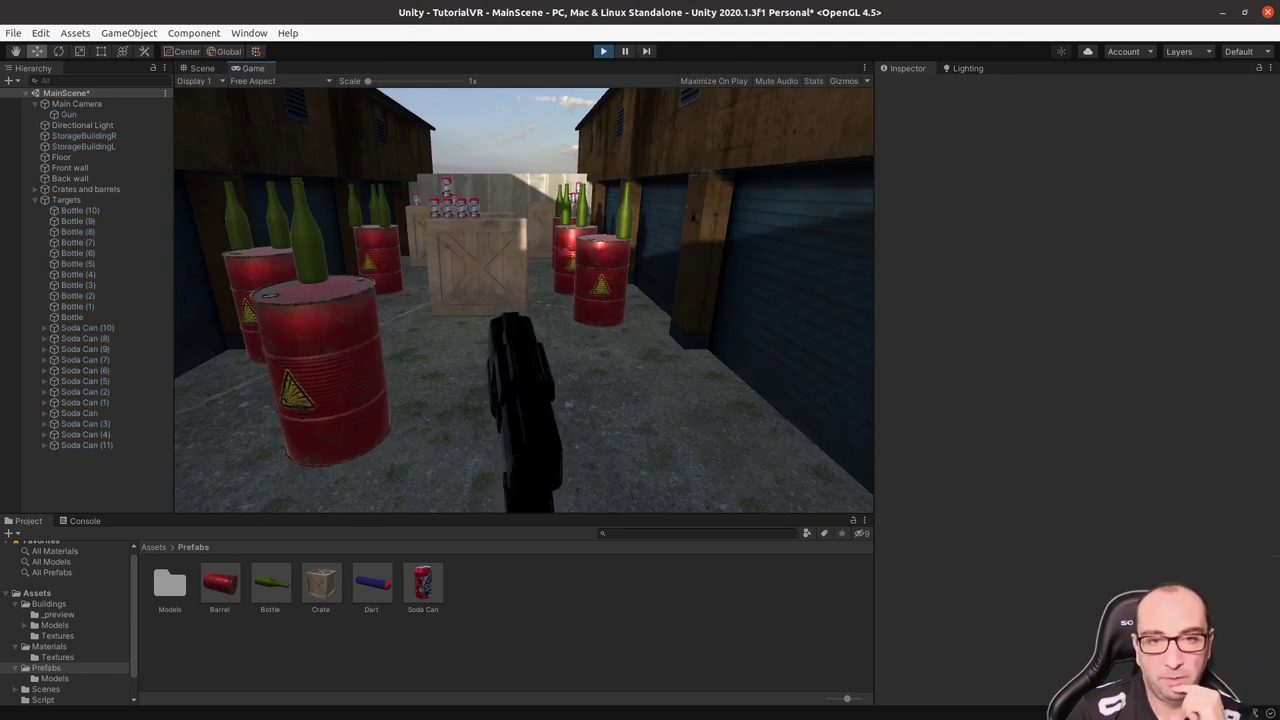
# Step: Fire two darts, then set the Gun's Dart Speed to 15
pyautogui.click(520, 400)
pyautogui.click(563, 363)
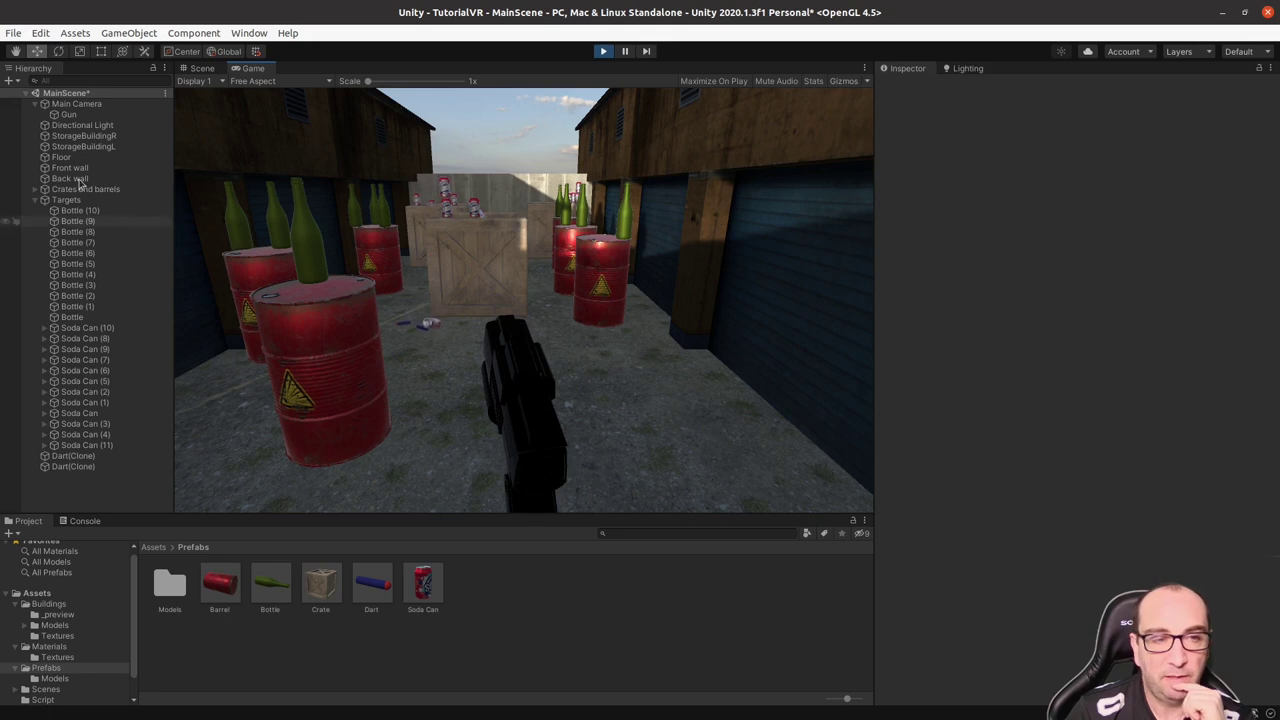
pyautogui.click(72, 115)
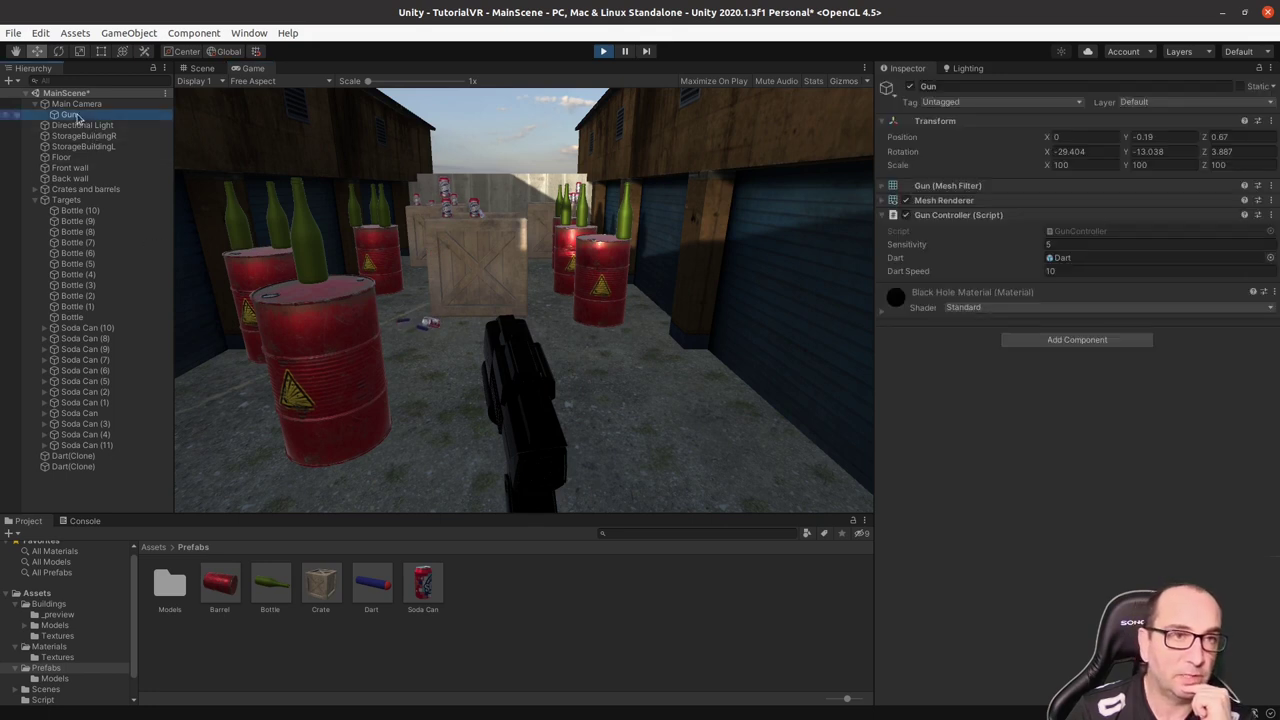
pyautogui.click(1066, 271)
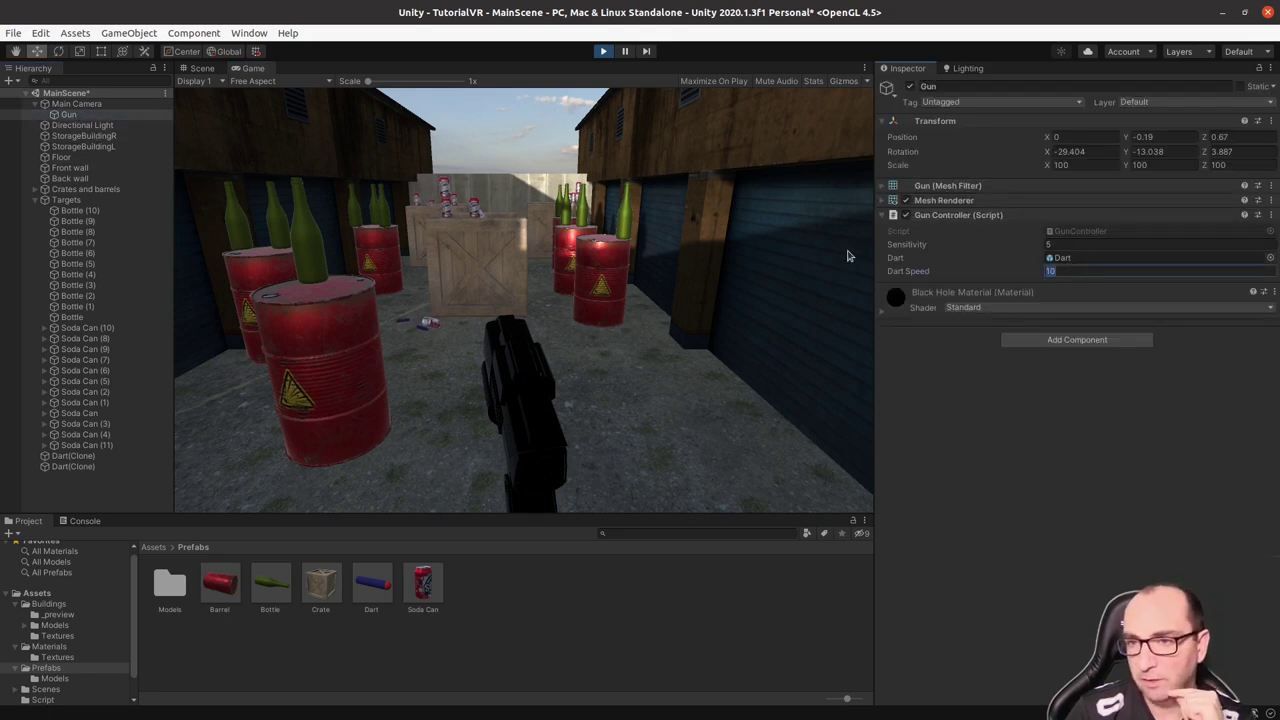
pyautogui.write('15')
pyautogui.click(711, 284)
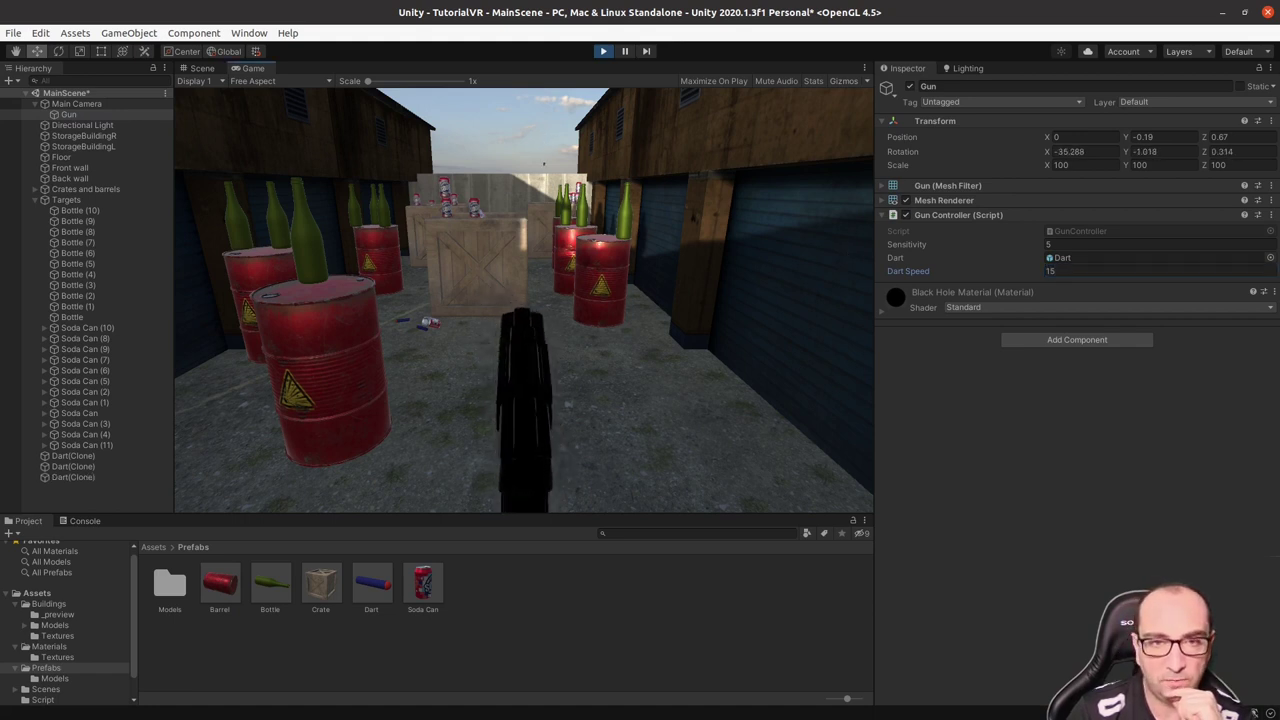
# Step: Fire four more darts at the targets at Dart Speed 15
pyautogui.click(524, 300)
pyautogui.click(524, 300)
pyautogui.click(524, 300)
pyautogui.click(524, 300)
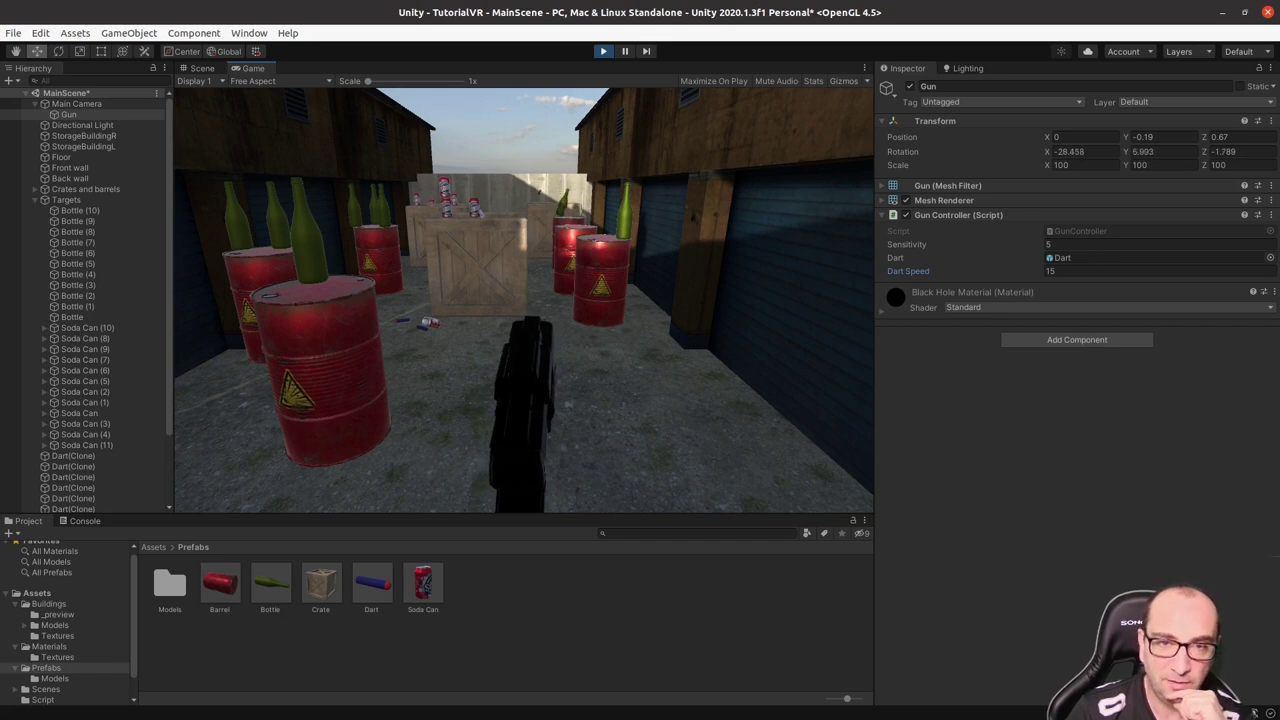
# Step: Fire one more dart toward the crates at Dart Speed 15
pyautogui.click(449, 155)
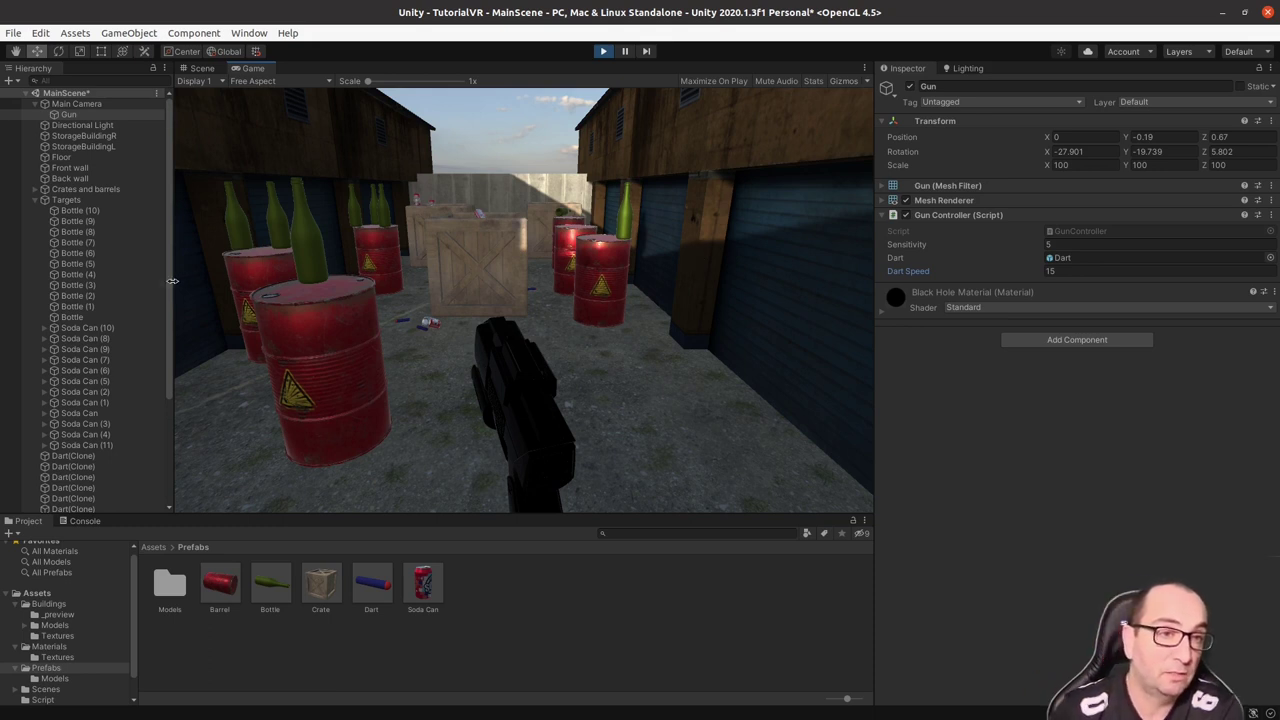
pyautogui.moveTo(170, 284); pyautogui.dragTo(168, 284)
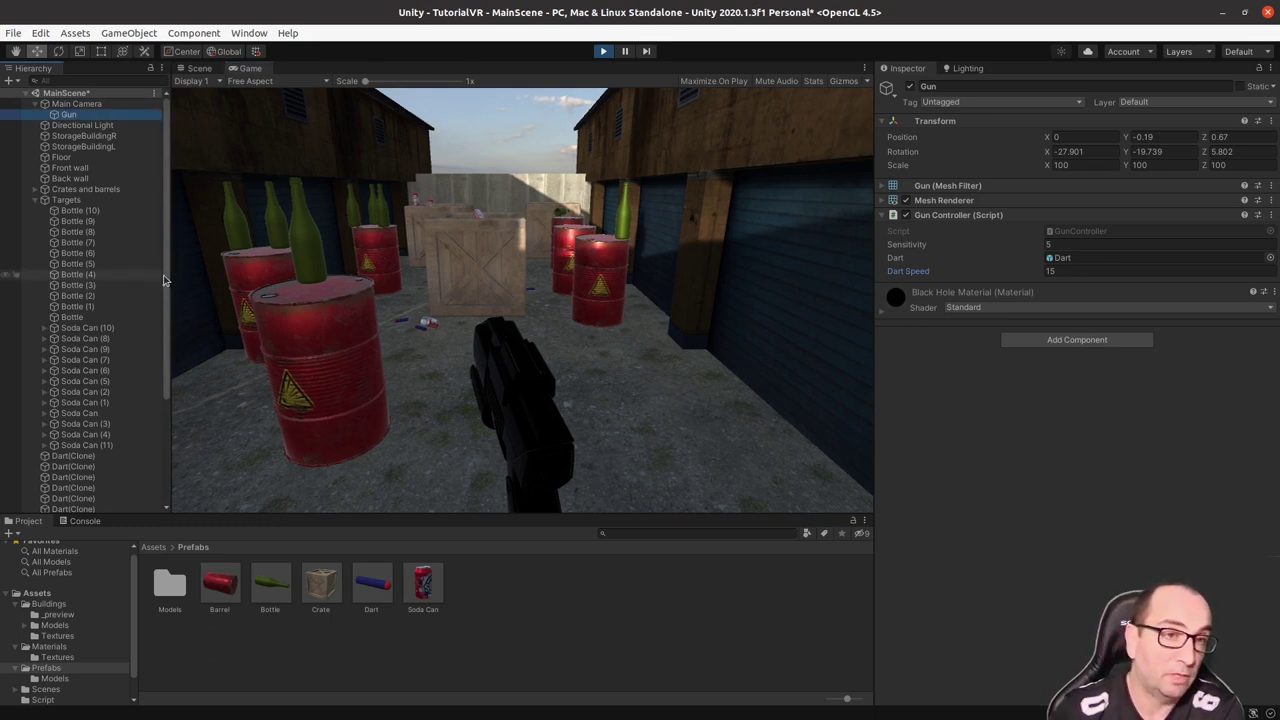
pyautogui.scroll(-2, 165, 336)
pyautogui.scroll(-4, 165, 336)
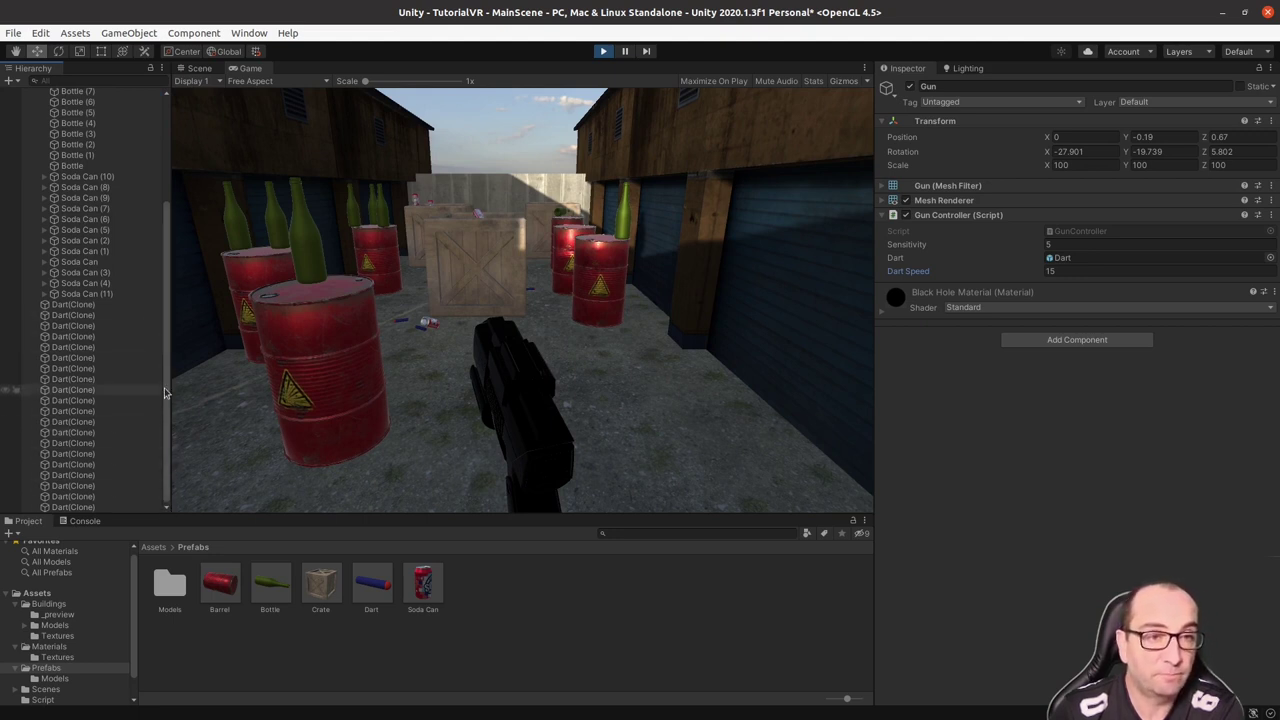
pyautogui.scroll(6, 165, 215)
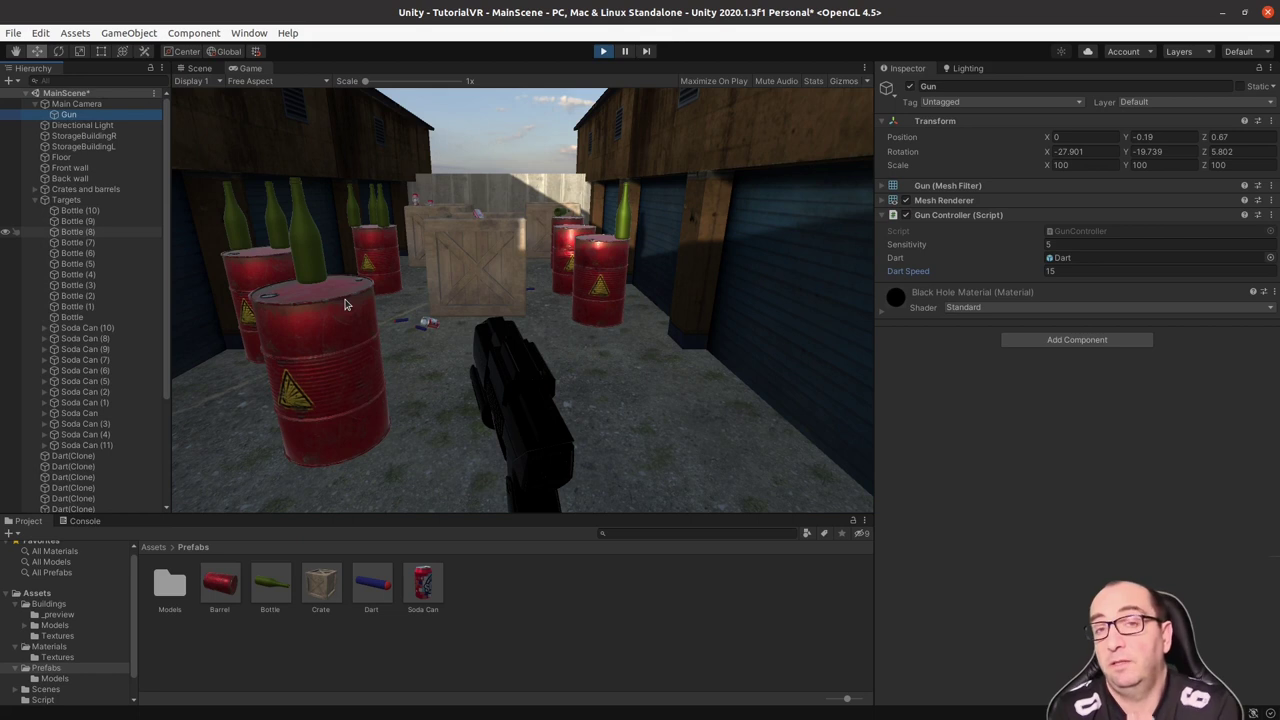